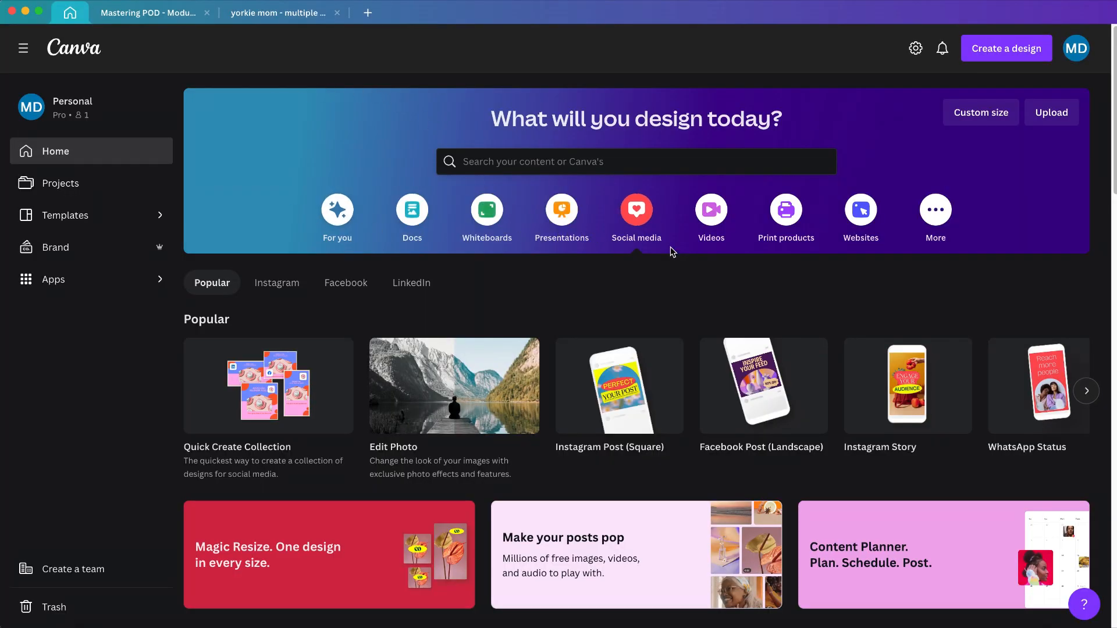
Step: Browse the social media formats and the additional design types offered on the home page
scroll(647, 228, "down", 15)
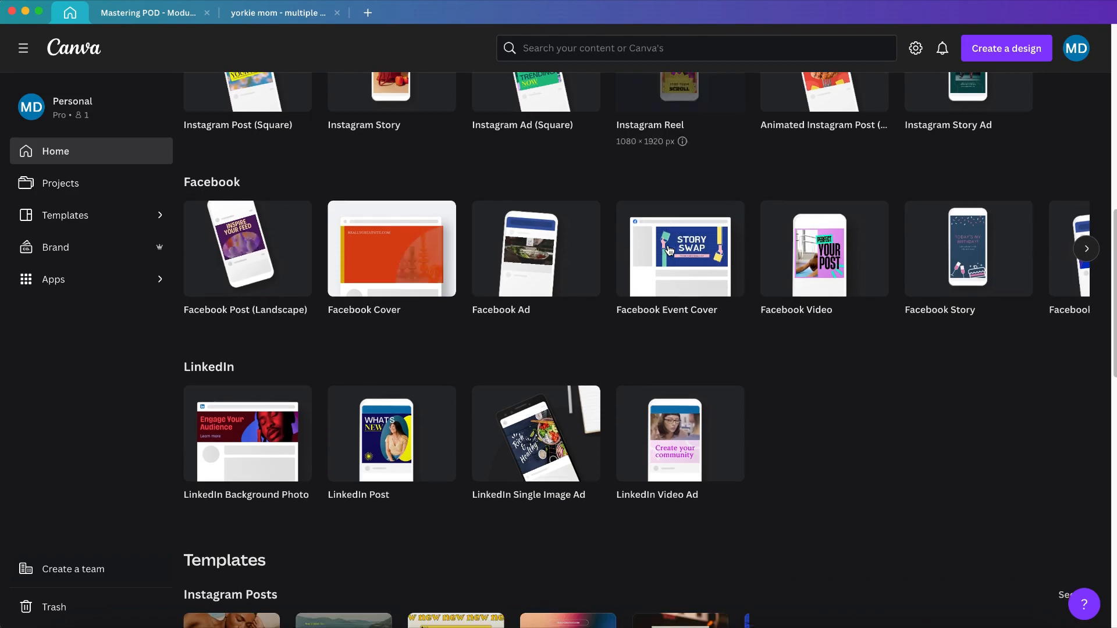
scroll(669, 250, "up", 15)
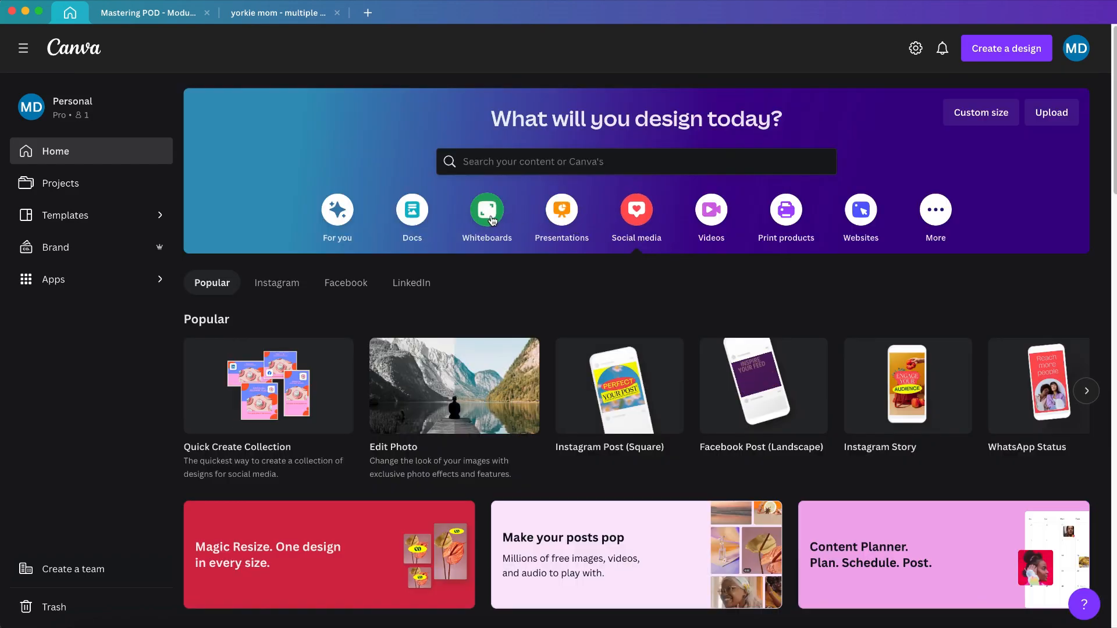
left_click(947, 212)
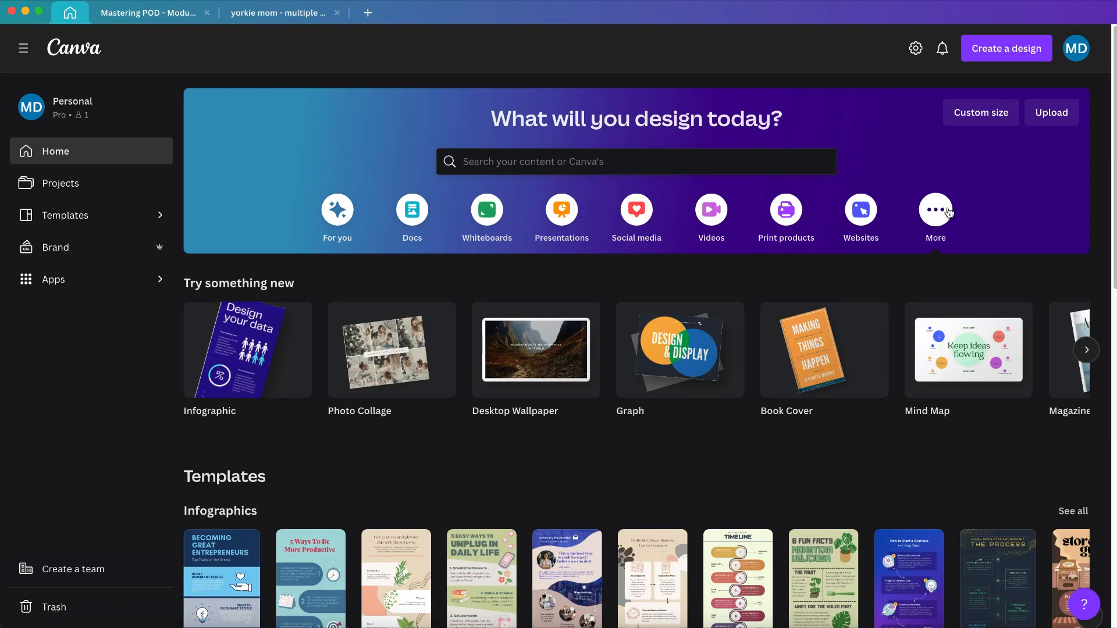
scroll(927, 267, "down", 13)
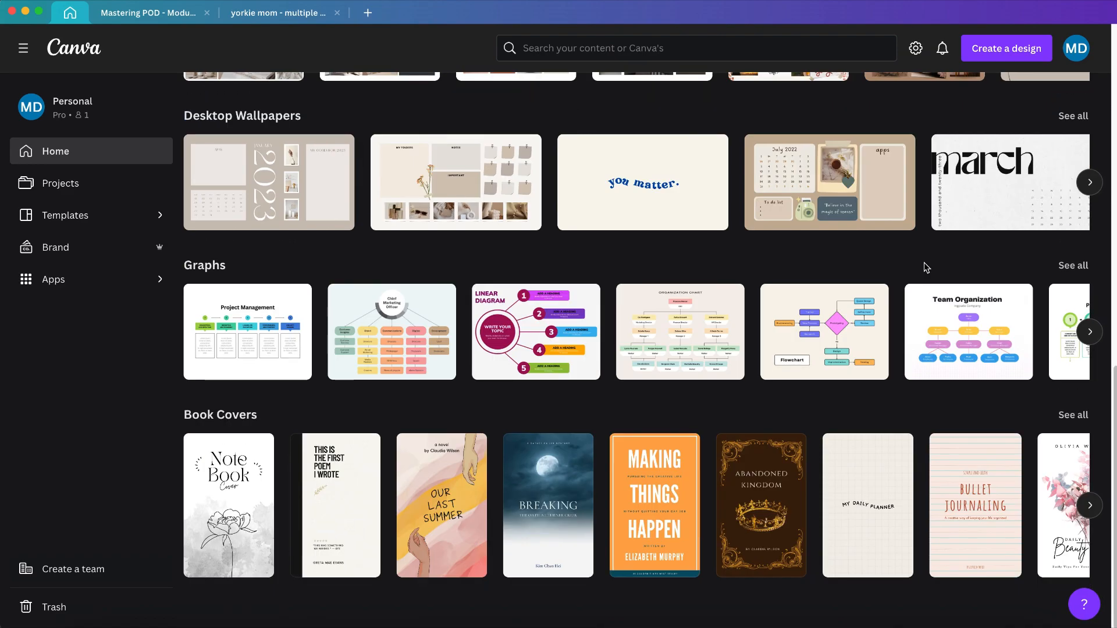
scroll(925, 271, "up", 13)
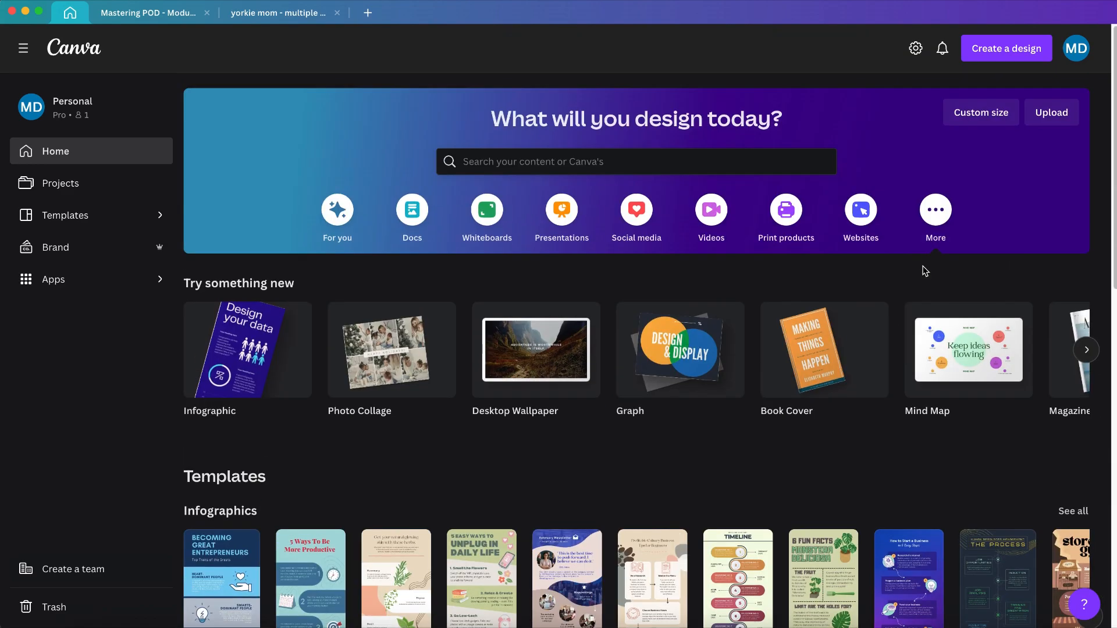
Step: Open the yorkie mom design and view the custom size settings for a new design without creating one
left_click(294, 17)
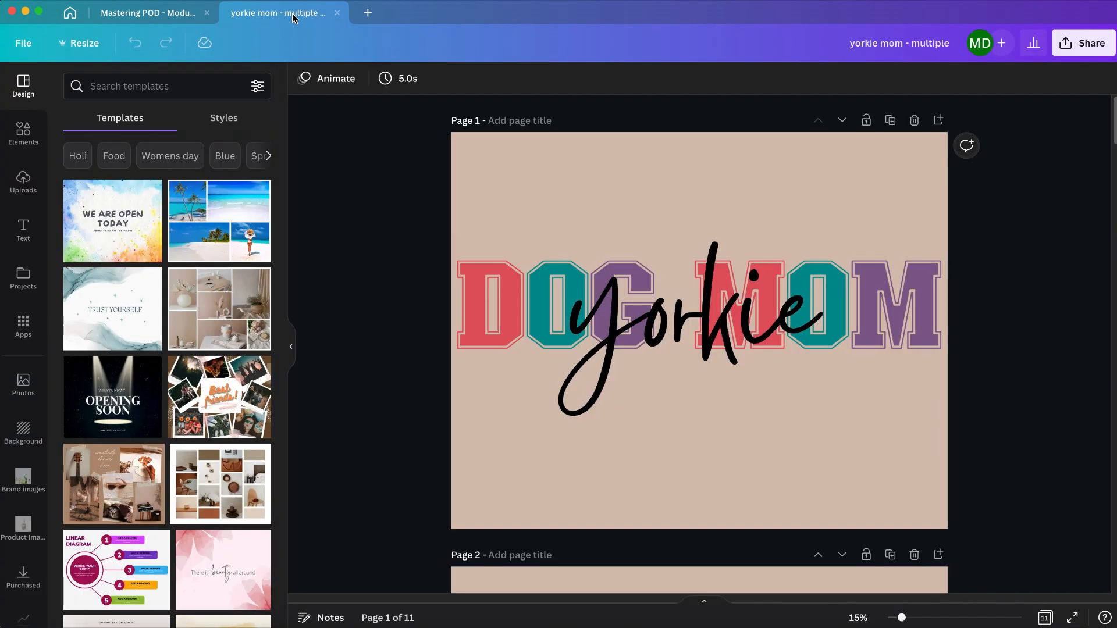
left_click(366, 14)
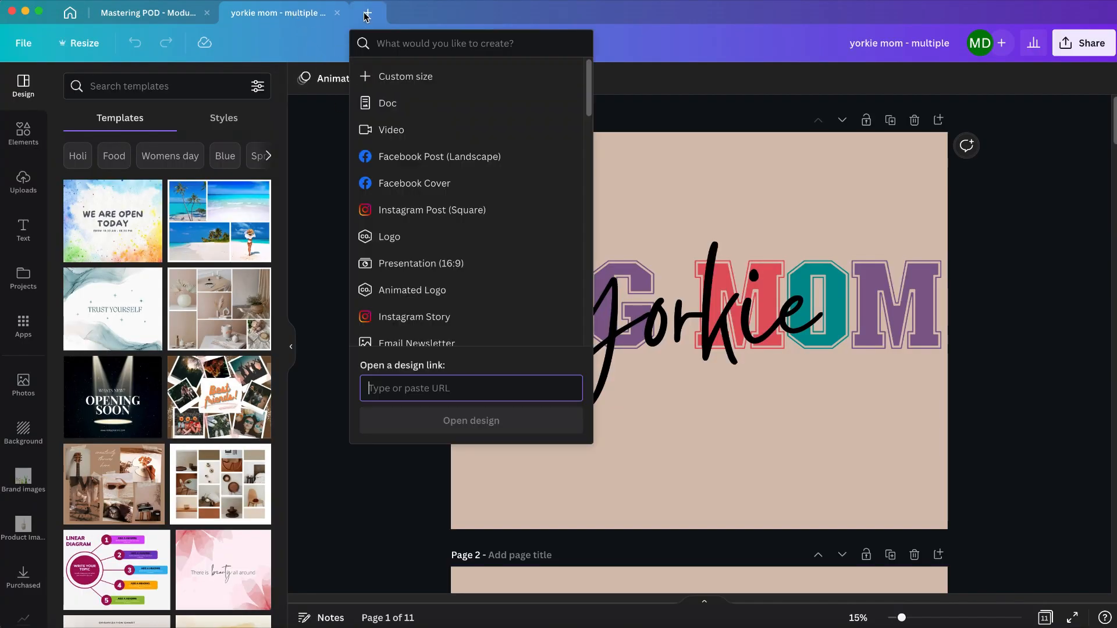
left_click(407, 78)
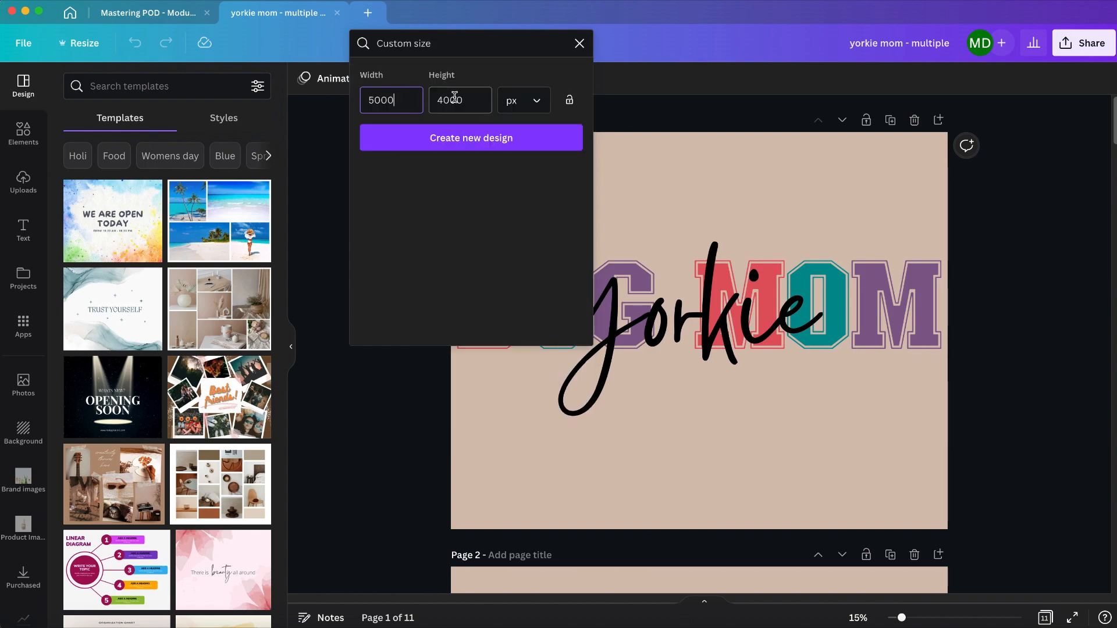
left_click(580, 43)
left_click(731, 169)
Step: Inspect the "yorkie" and DOG MOM texts on page 1 and browse the uploaded fonts available for DOG MOM
left_click(669, 256)
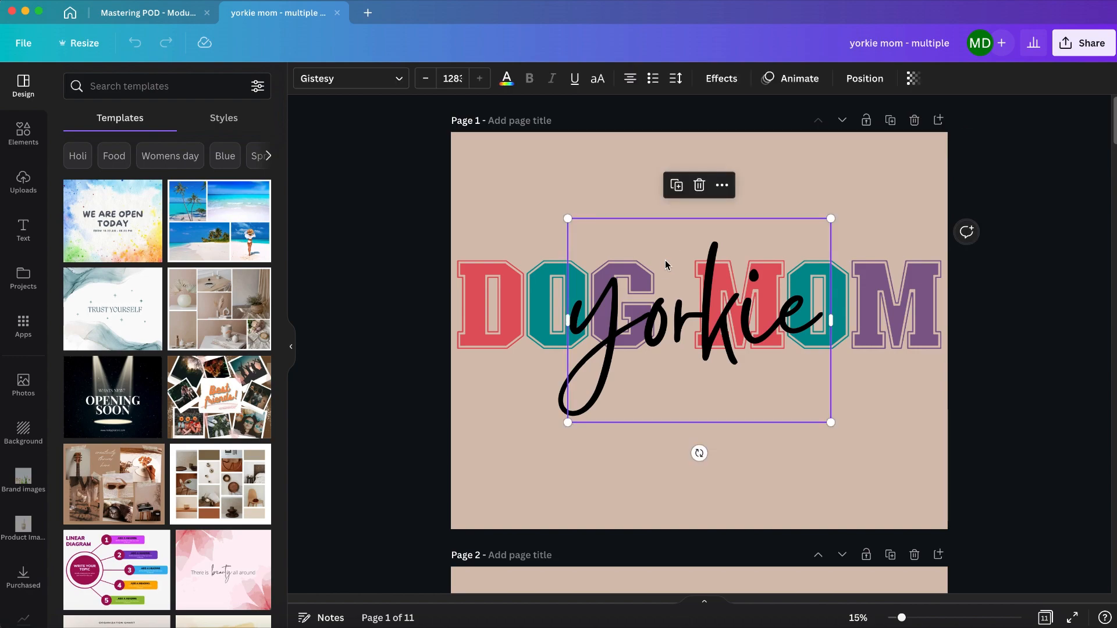
left_click(559, 285)
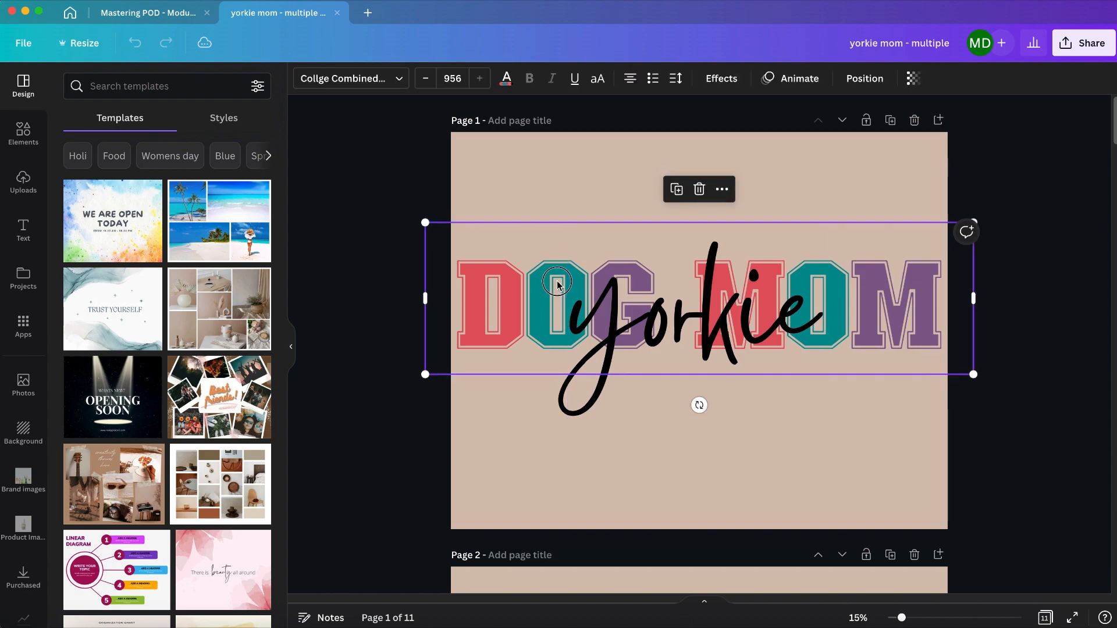
left_click(399, 82)
scroll(248, 276, "down", 6)
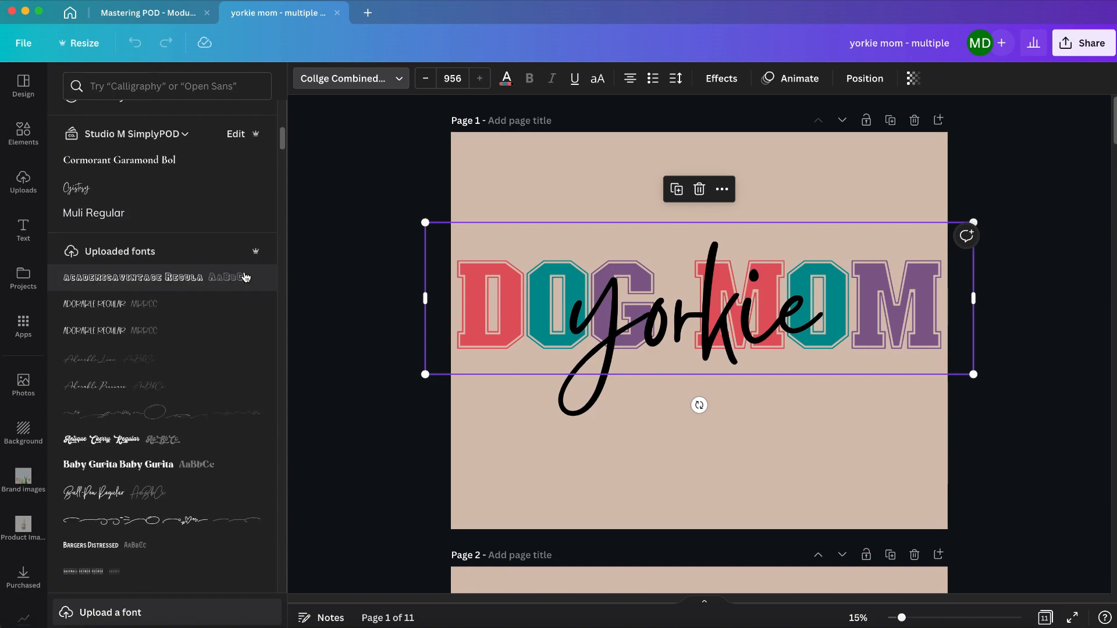
scroll(246, 277, "down", 5)
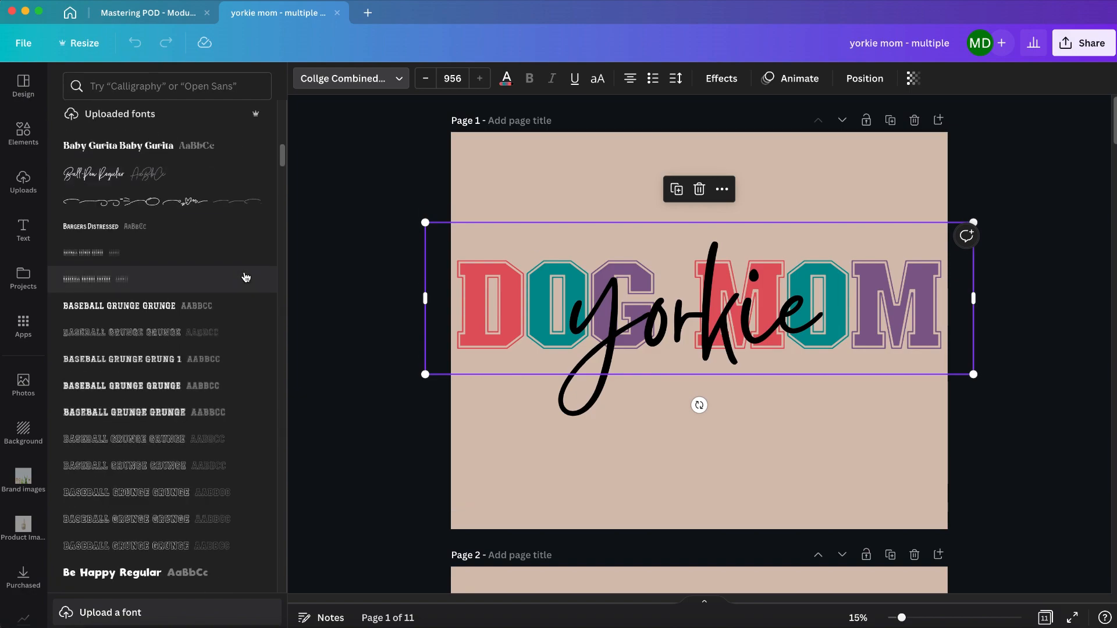
left_click(358, 241)
Step: Browse the ready-made font combinations in the text library
left_click(27, 238)
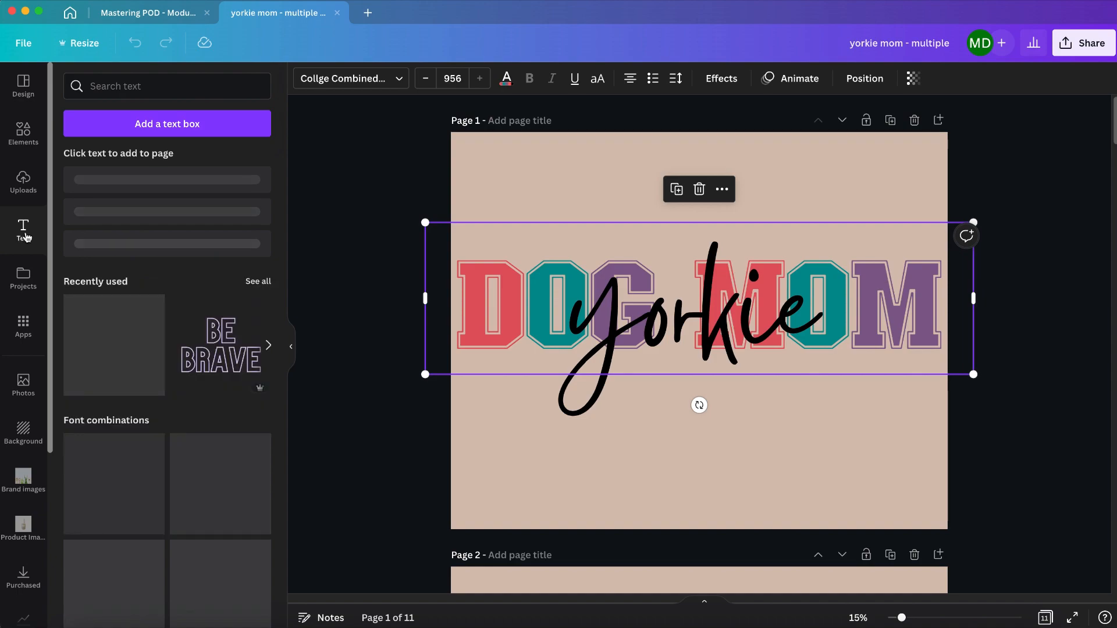
scroll(144, 247, "down", 10)
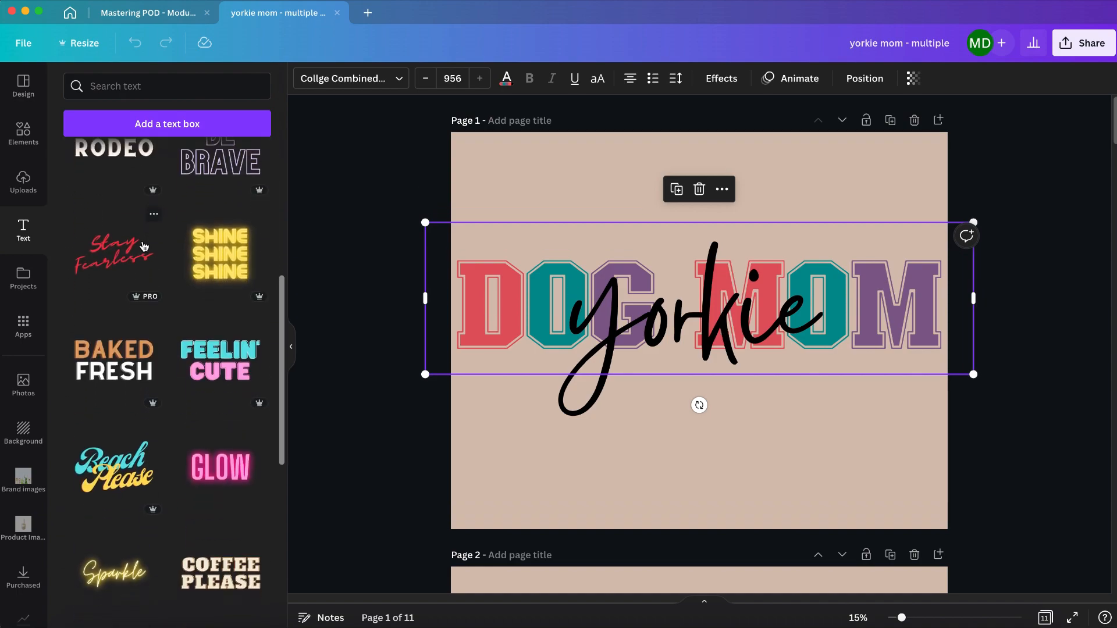
scroll(143, 247, "down", 12)
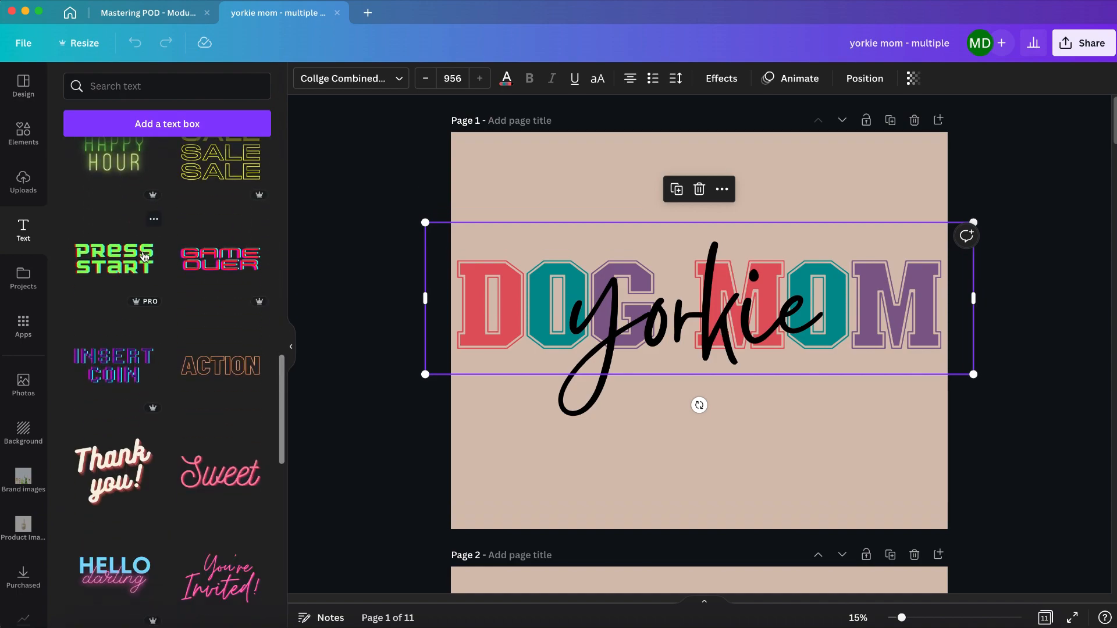
scroll(144, 256, "down", 3)
scroll(144, 256, "up", 20)
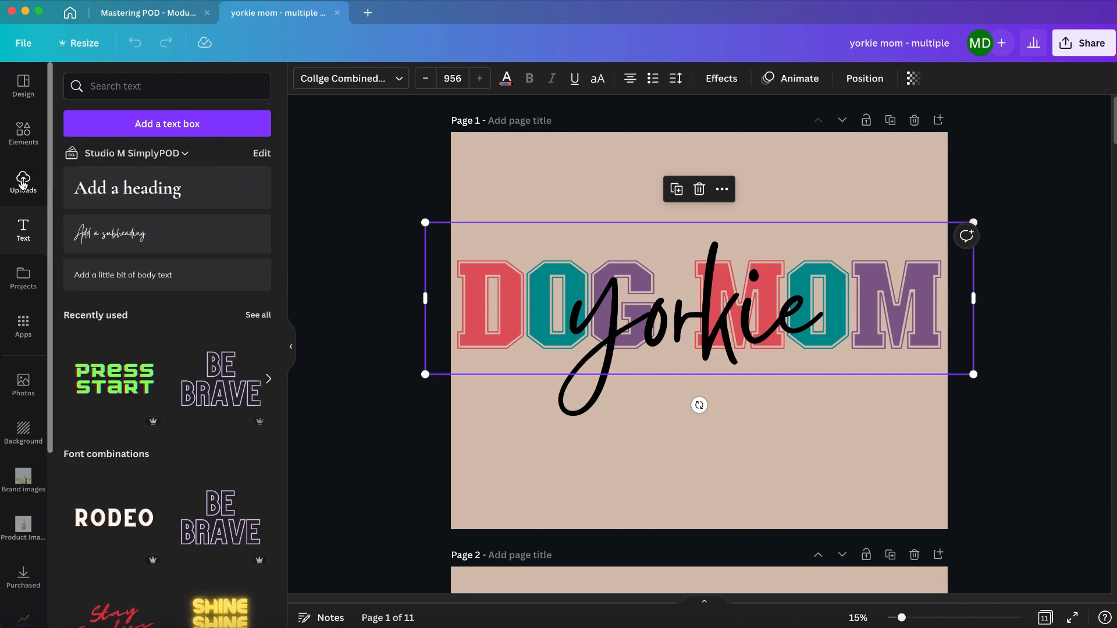
Step: Search the elements library for "yorkie" and show all matching graphics
left_click(23, 134)
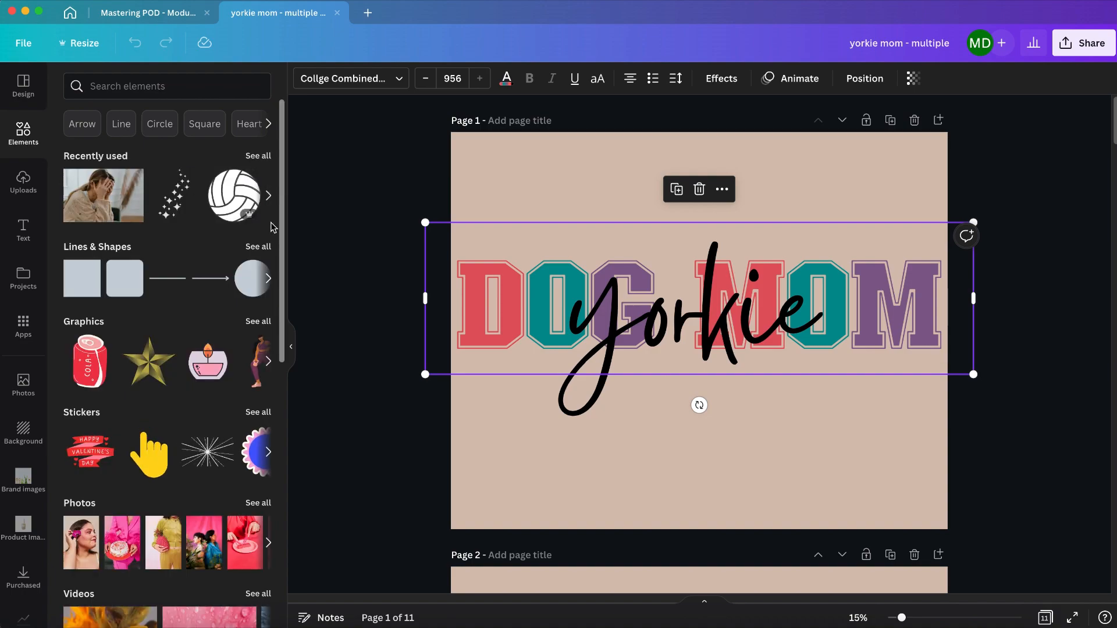
left_click(129, 88)
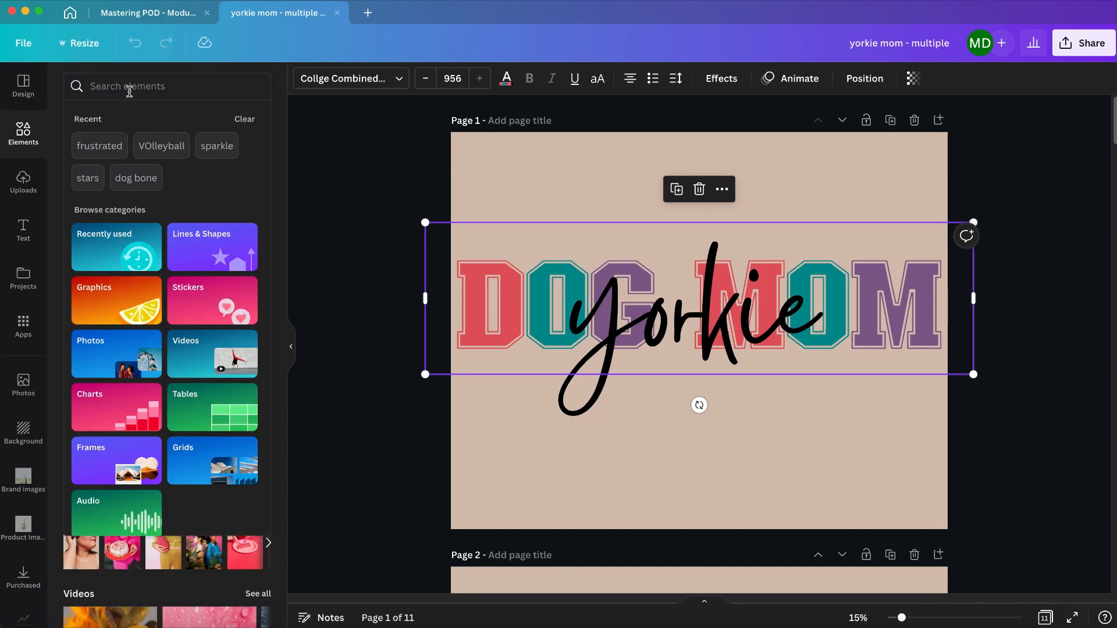
type("yorkie")
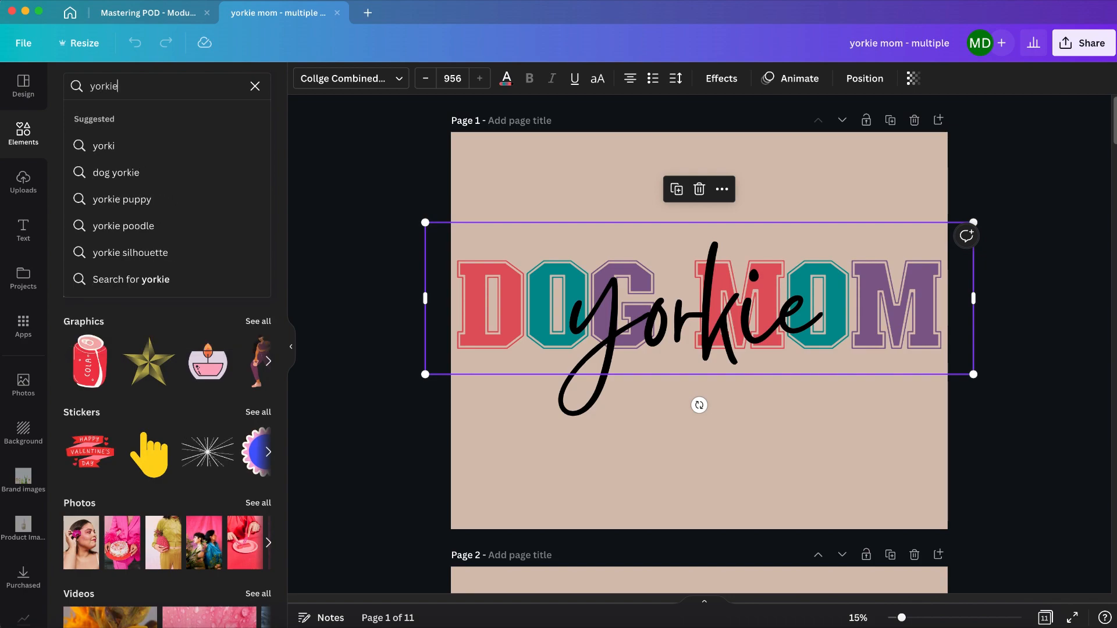
key("Return")
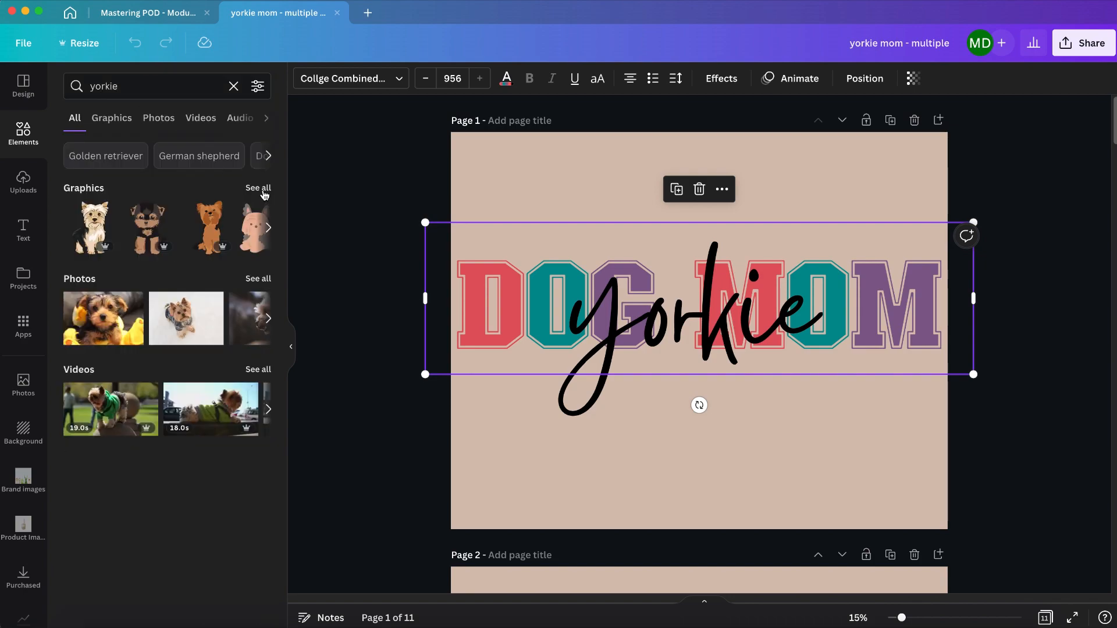
left_click(258, 188)
Step: Review the yorkie illustrations and slogan designs on pages 2 to 5
scroll(698, 407, "down", 5)
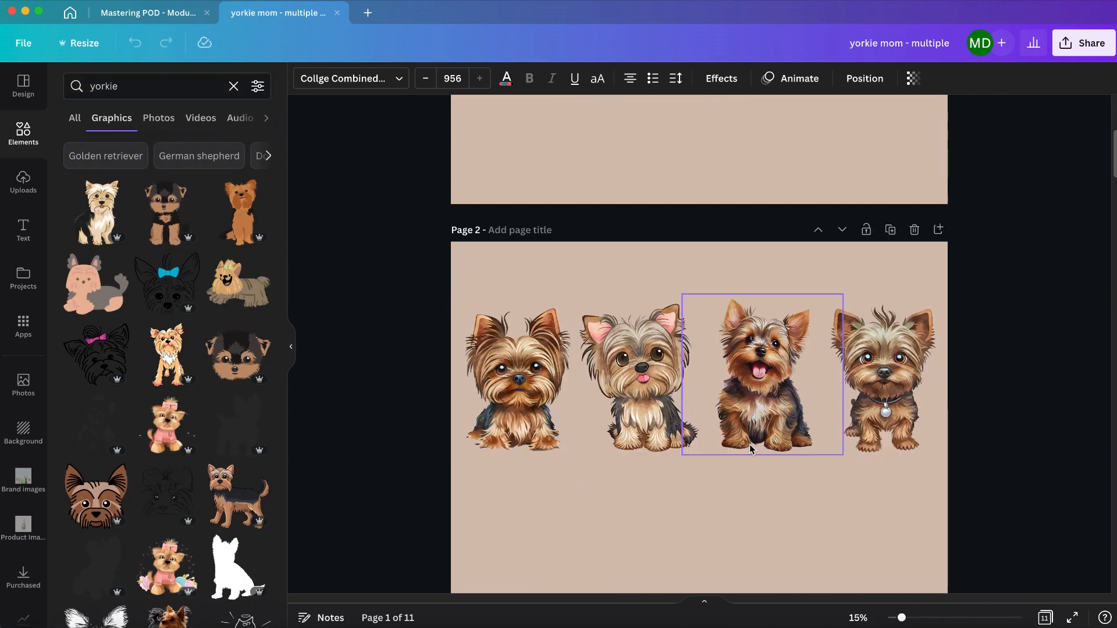
scroll(623, 412, "down", 4)
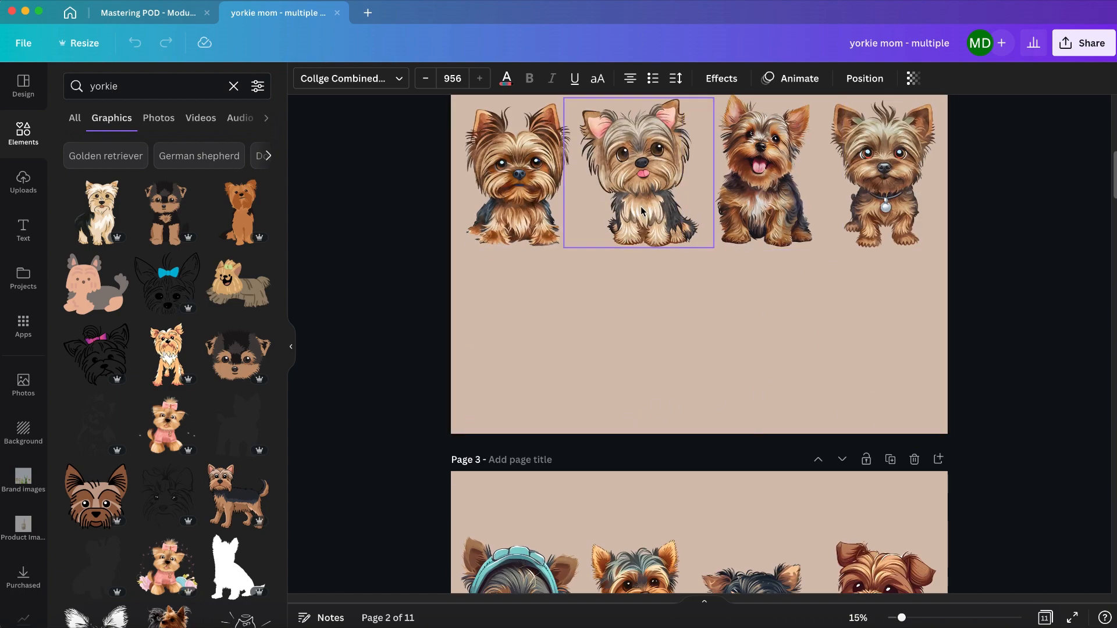
scroll(559, 341, "up", 3)
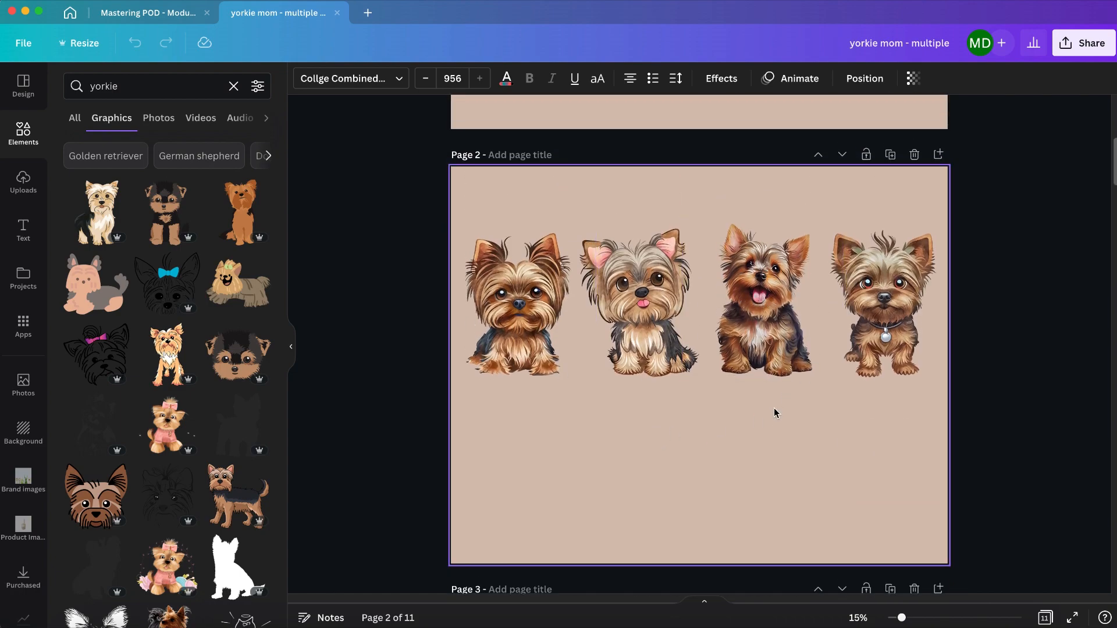
scroll(774, 412, "down", 20)
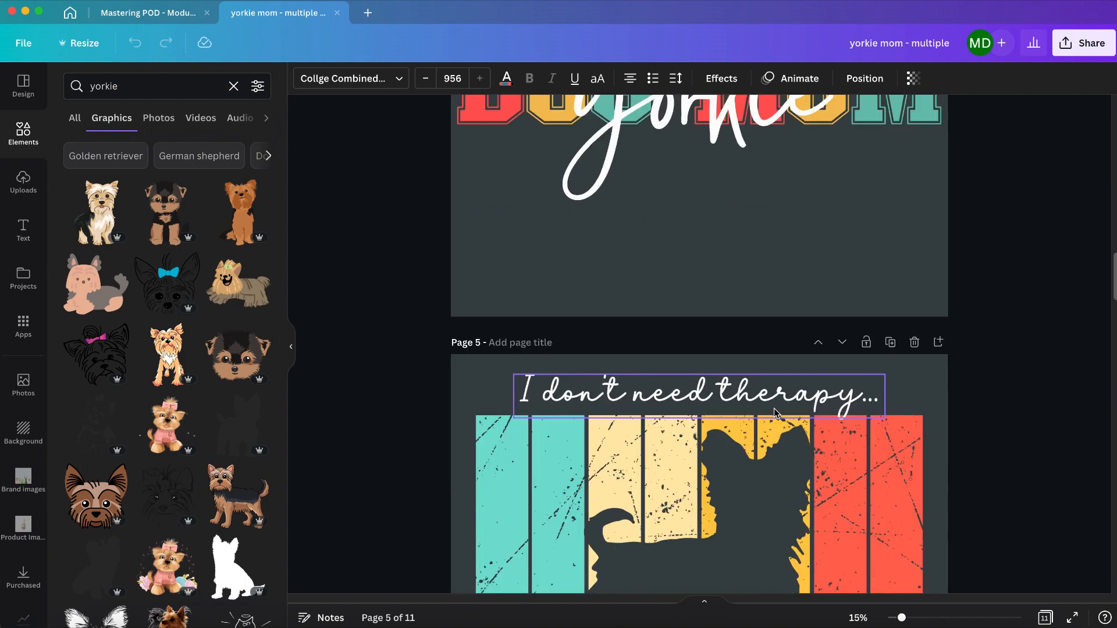
scroll(774, 410, "down", 6)
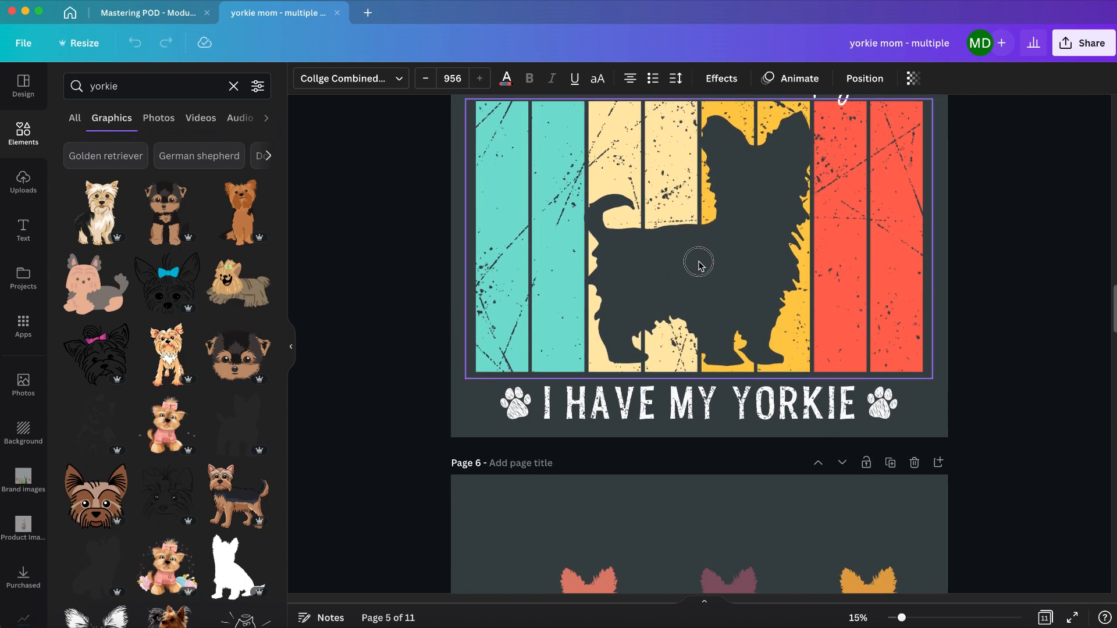
Step: Inspect the striped yorkie silhouette image and the grouped paw print and "I HAVE MY YORKIE" text on page 5
left_click(699, 265)
scroll(780, 350, "up", 3)
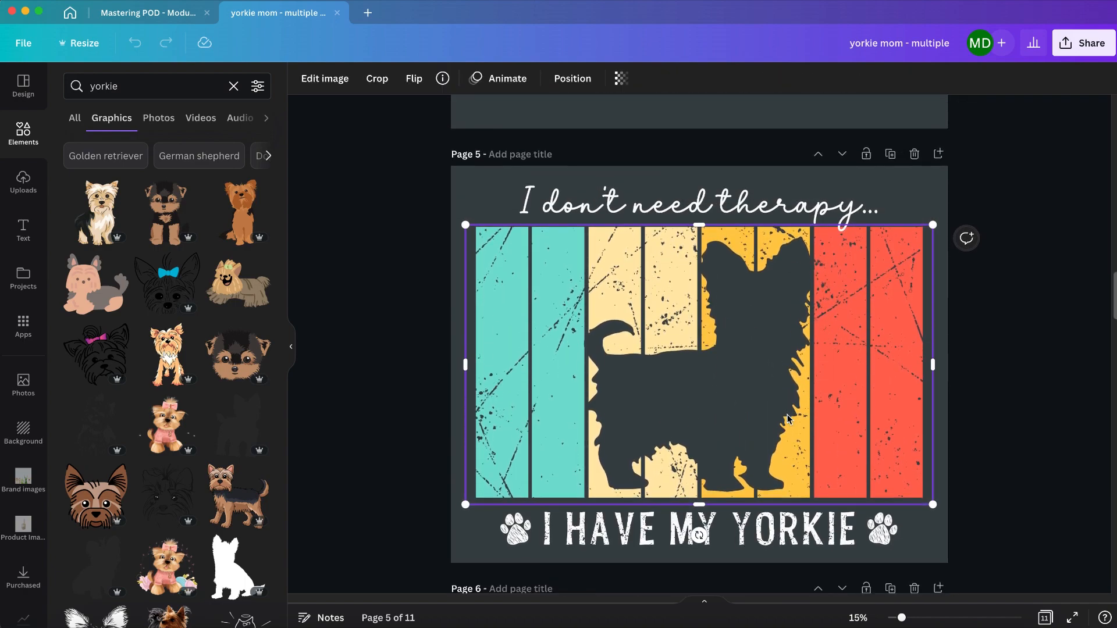
scroll(788, 419, "down", 2)
left_click(519, 441)
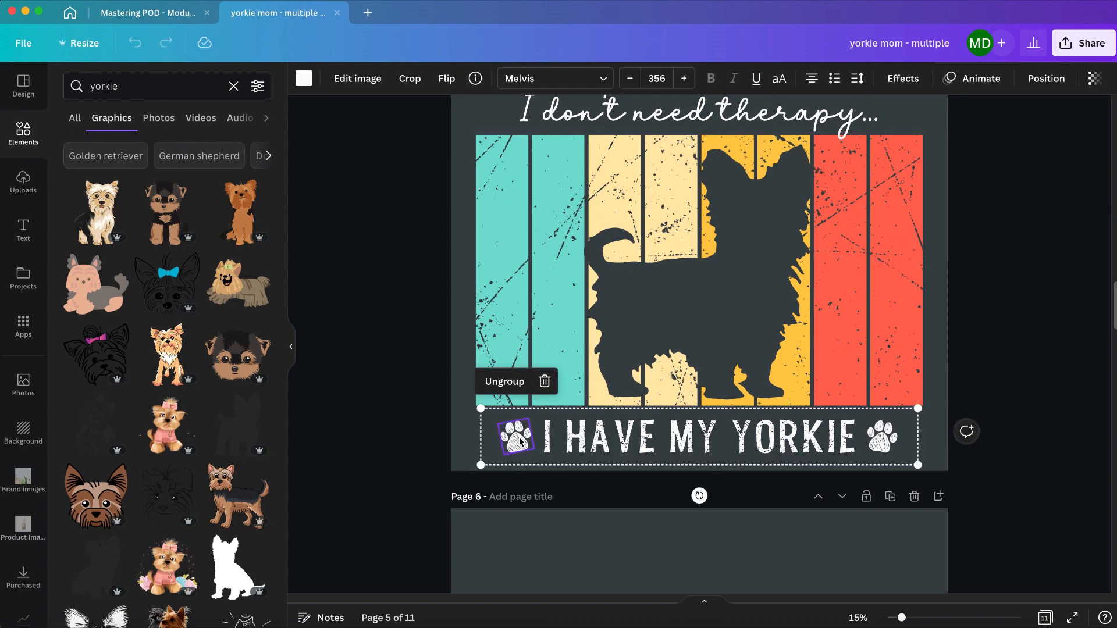
left_click(579, 443)
Step: Inspect the individual dog silhouettes and the "mama" text within the group on page 6
scroll(541, 431, "down", 5)
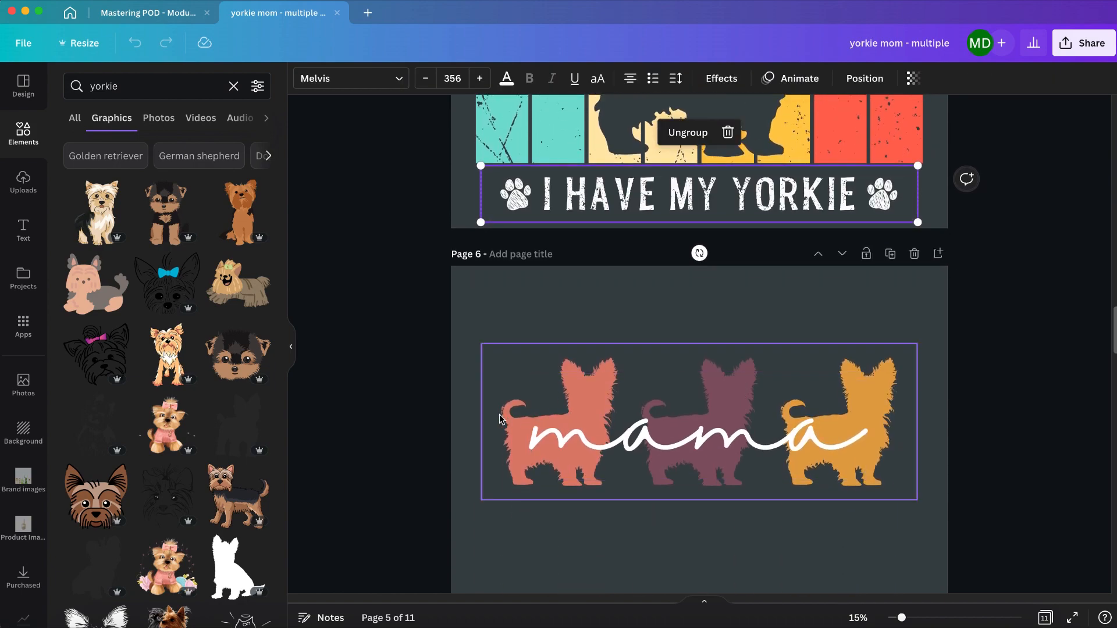
left_click(500, 419)
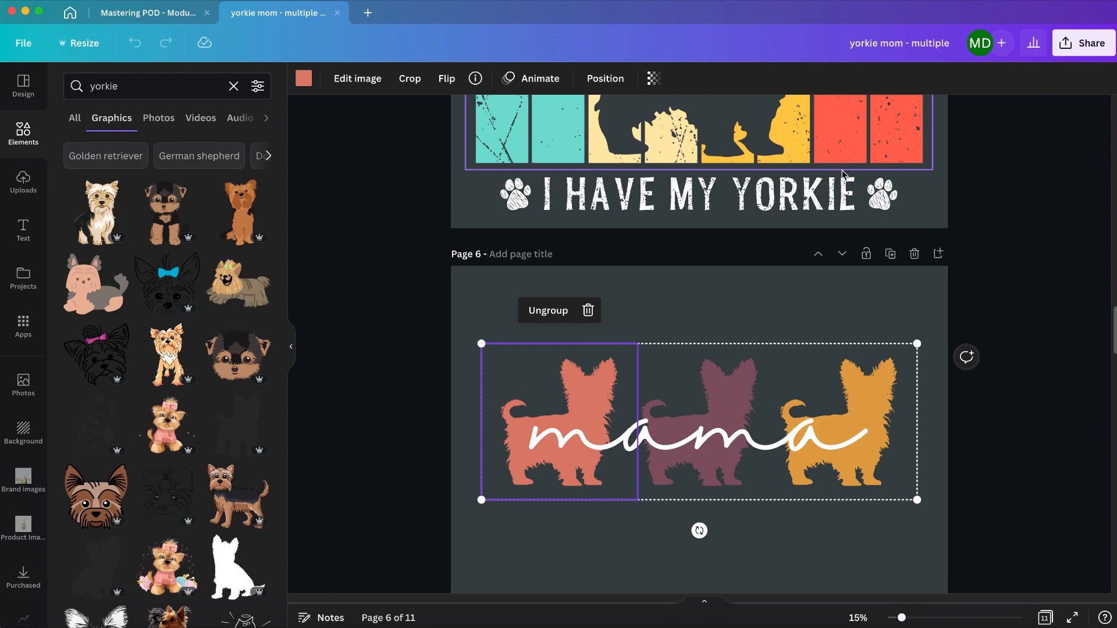
left_click(699, 377)
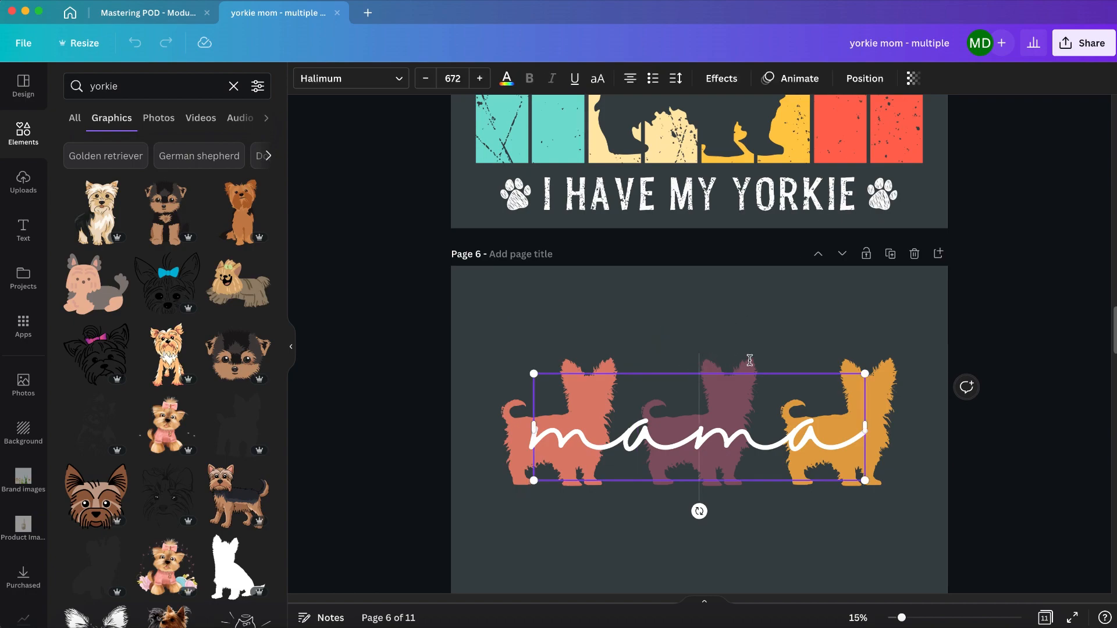
left_click(780, 349)
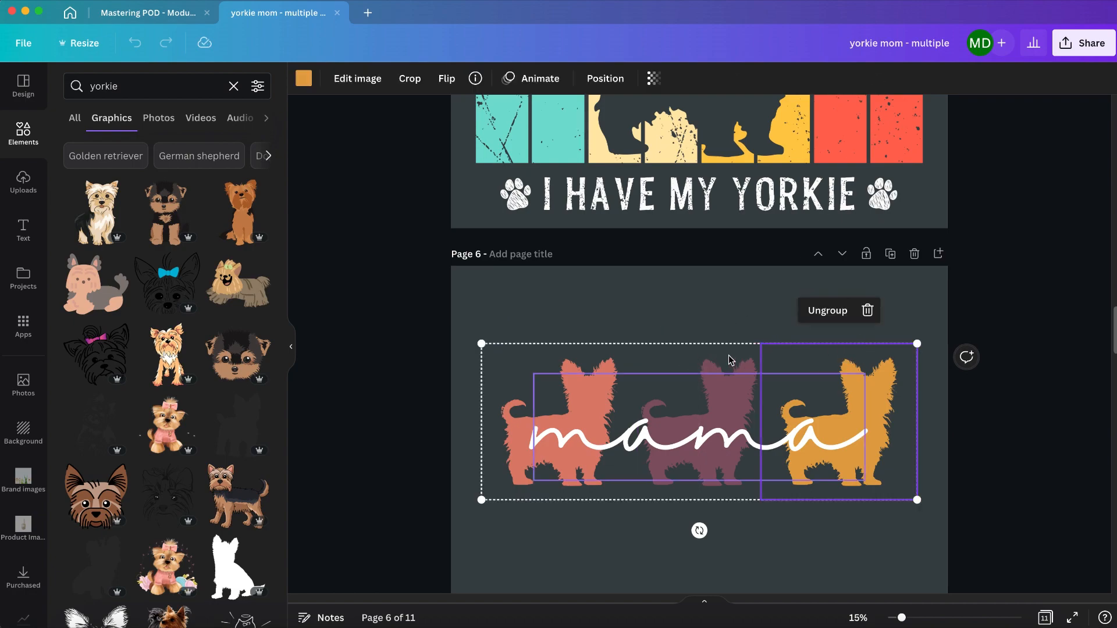
left_click(699, 355)
Step: View the YORKIE mama design on page 7 and inspect the teal, yellow, orange and red stripes on page 8
scroll(616, 355, "down", 5)
scroll(616, 358, "down", 3)
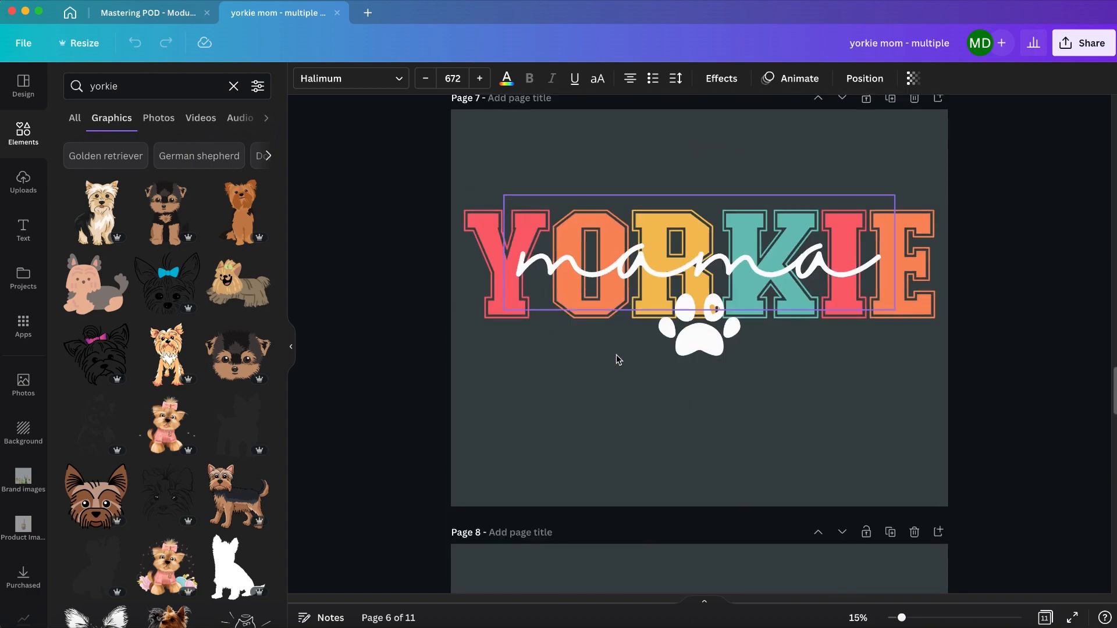
scroll(682, 320, "down", 6)
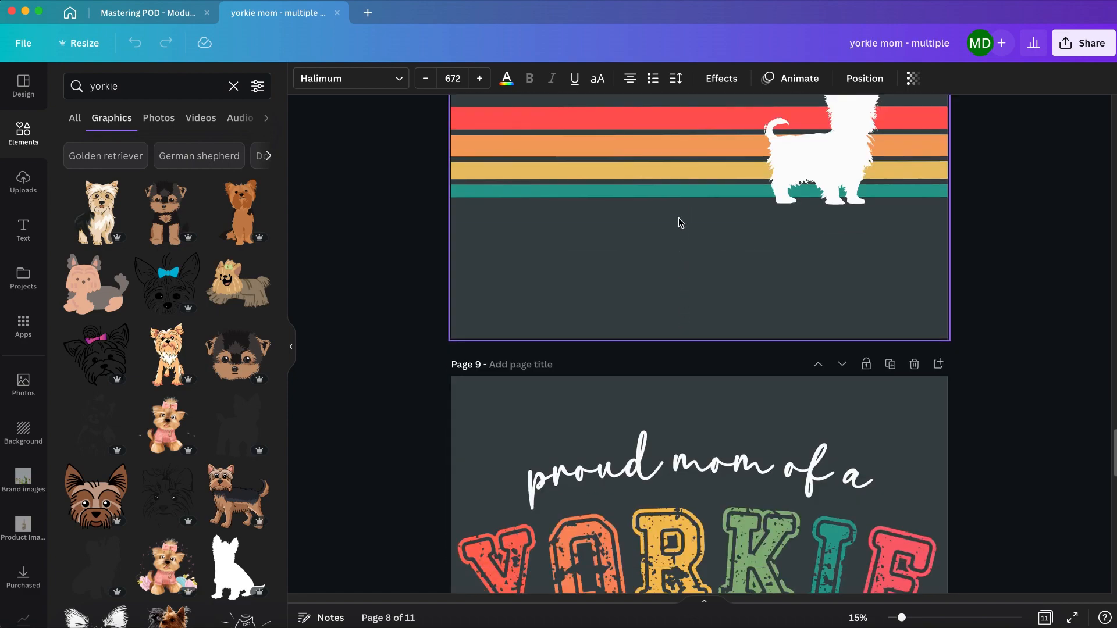
left_click(679, 192)
scroll(677, 198, "up", 3)
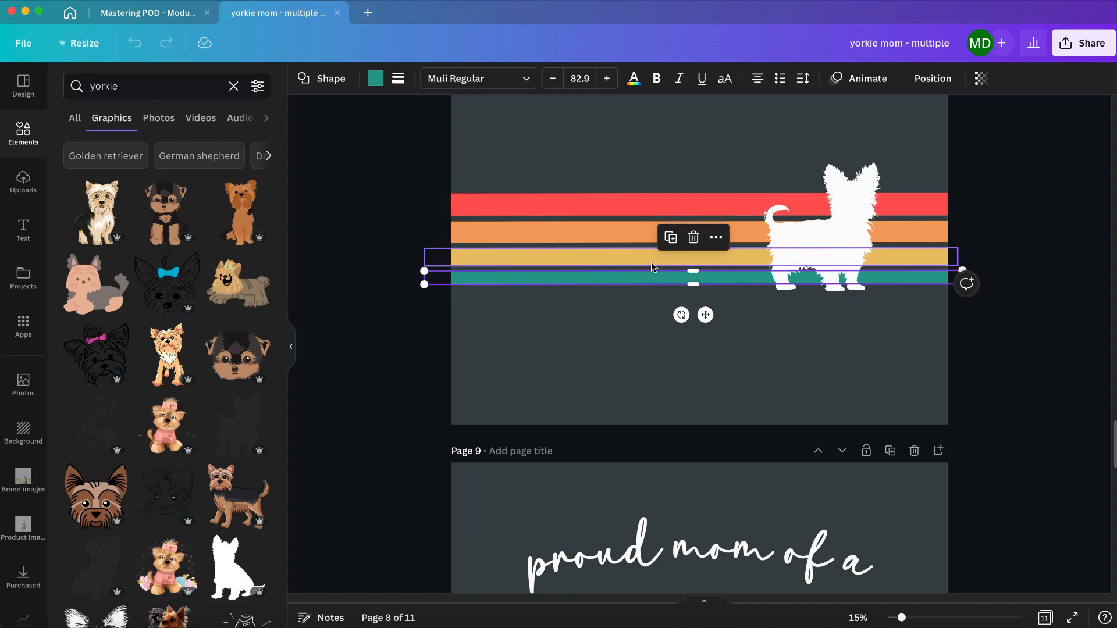
left_click(651, 259)
left_click(650, 233)
left_click(647, 210)
scroll(783, 271, "down", 15)
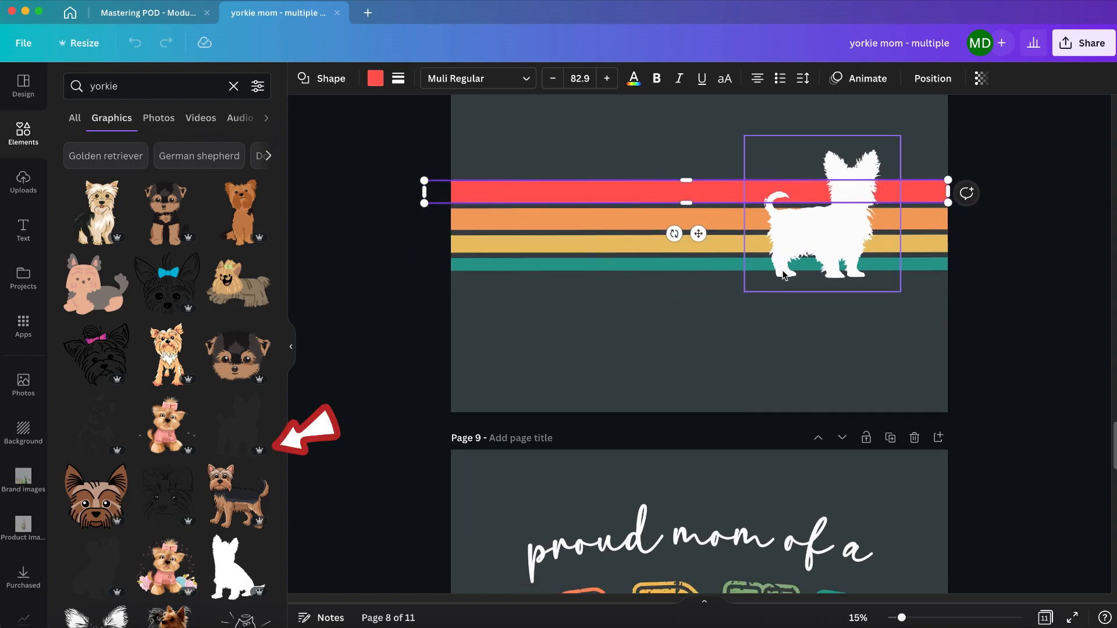
Step: Review the remaining yorkie designs through page 11 and return to the first pages
scroll(783, 270, "down", 7)
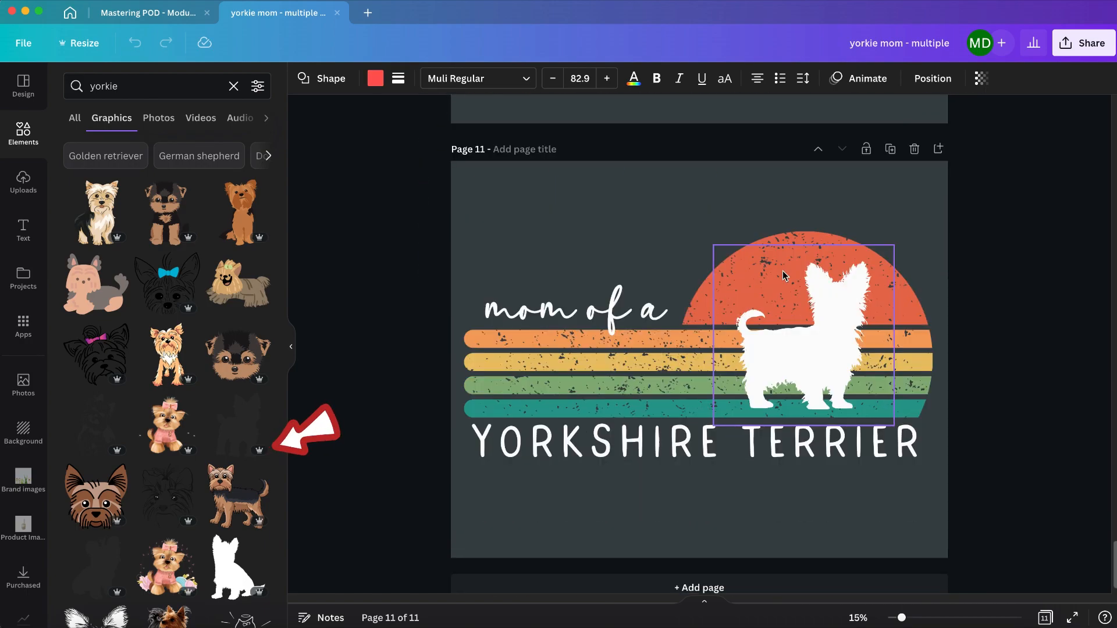
scroll(783, 270, "up", 20)
scroll(783, 277, "up", 20)
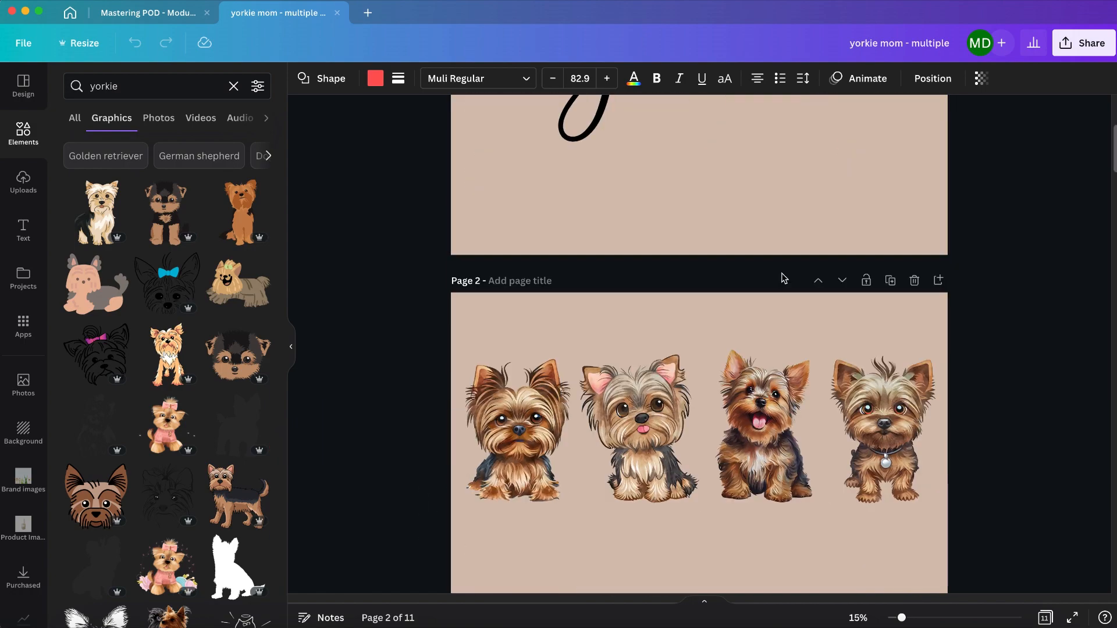
Step: Try the Curve shape effect on the "DOG MOM" text on page 1 and undo the shape changes
left_click(922, 268)
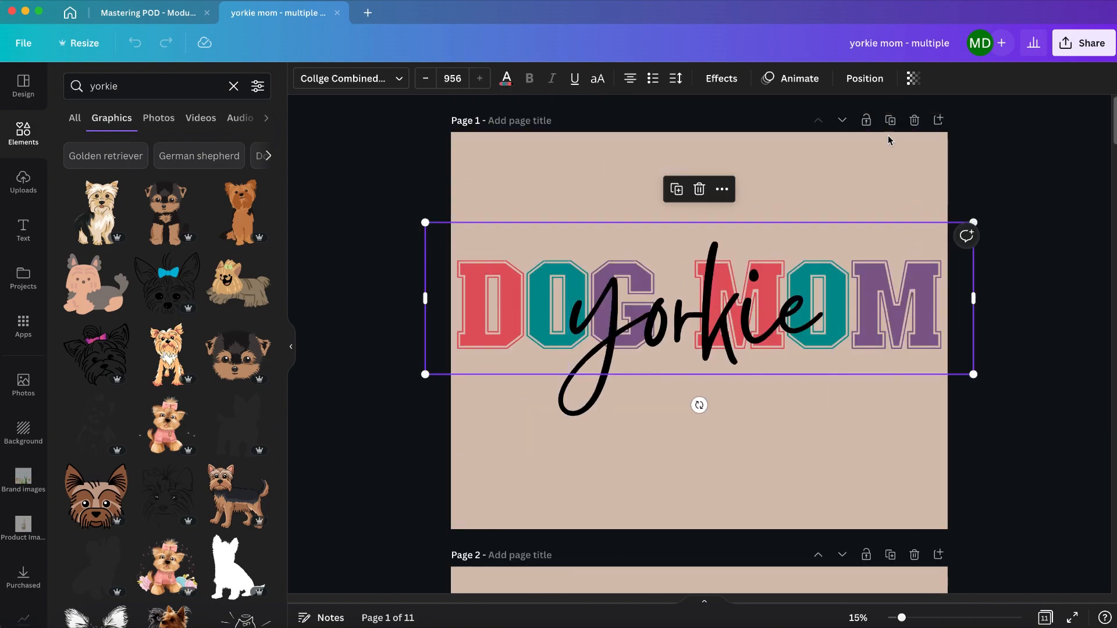
left_click(722, 78)
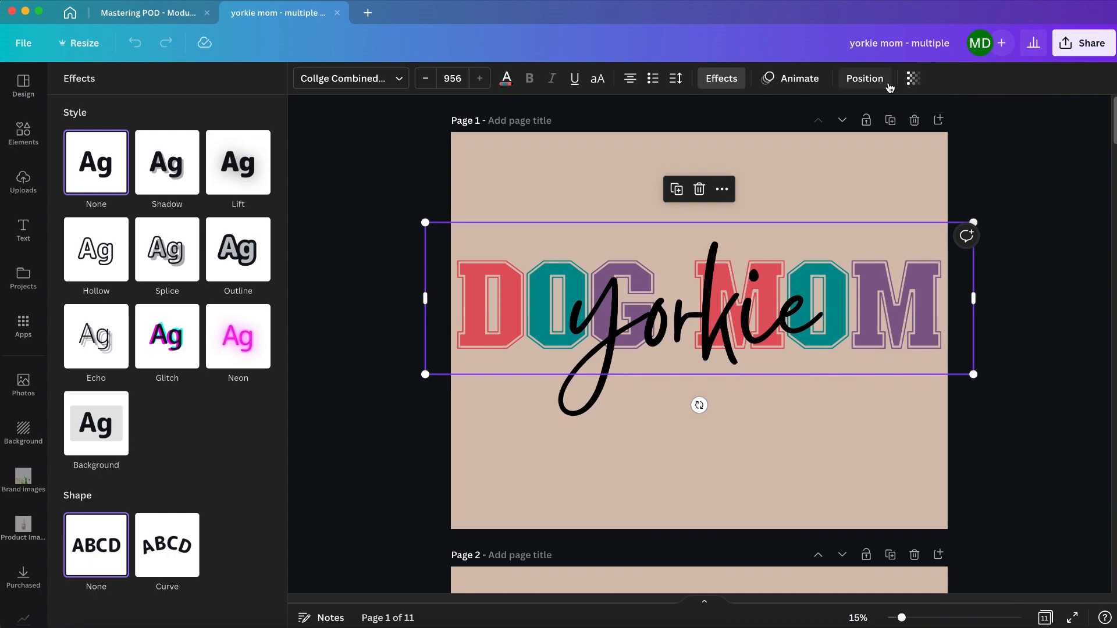
left_click(180, 553)
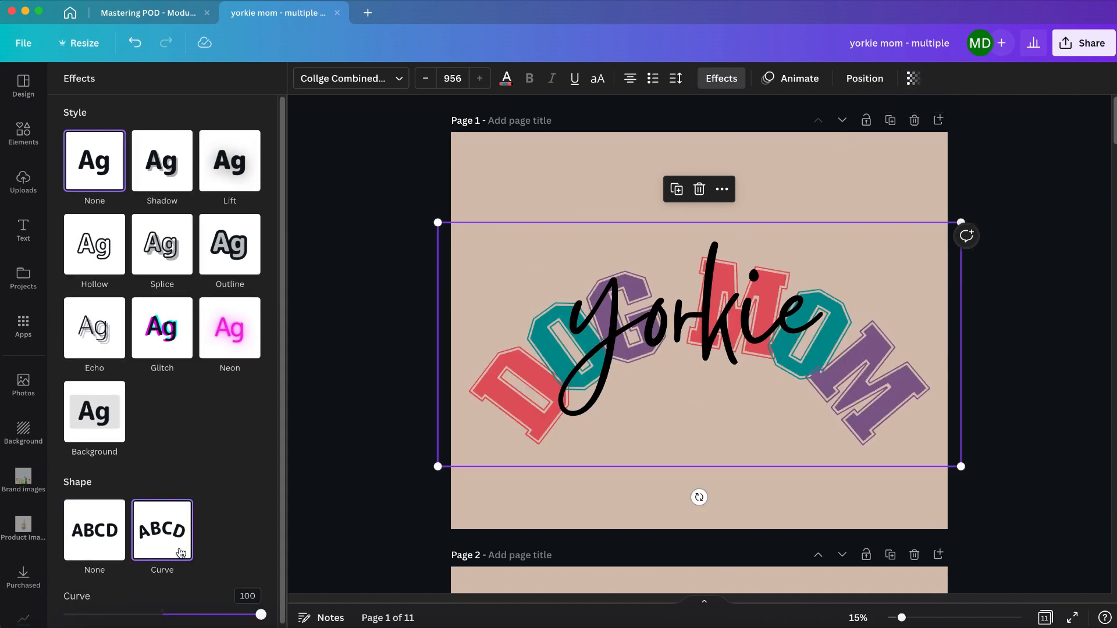
left_click(94, 538)
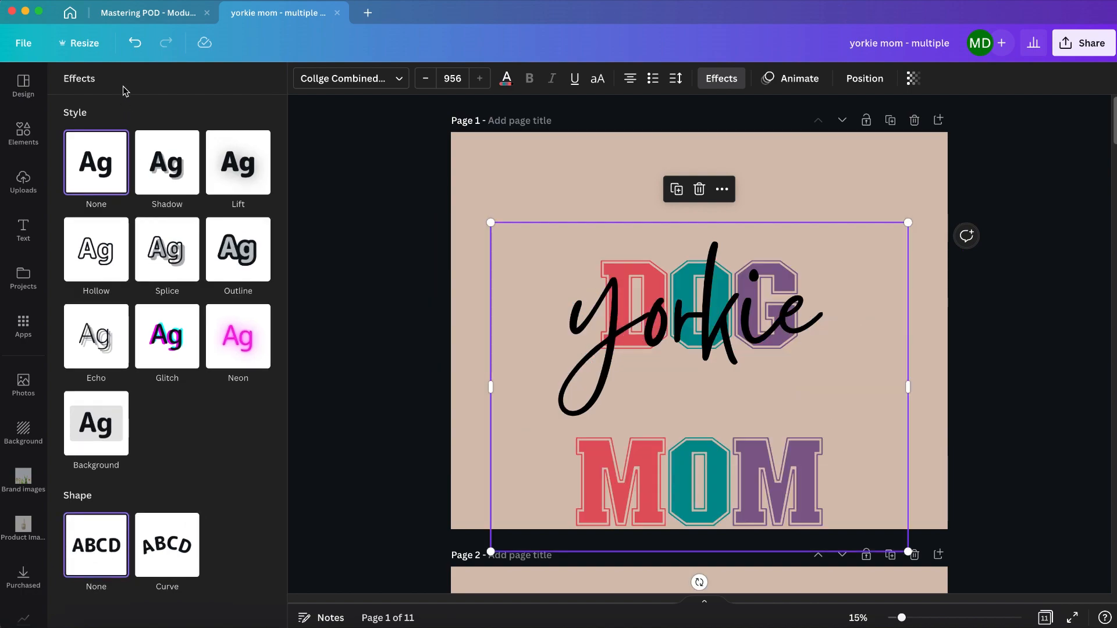
left_click(134, 43)
left_click(134, 42)
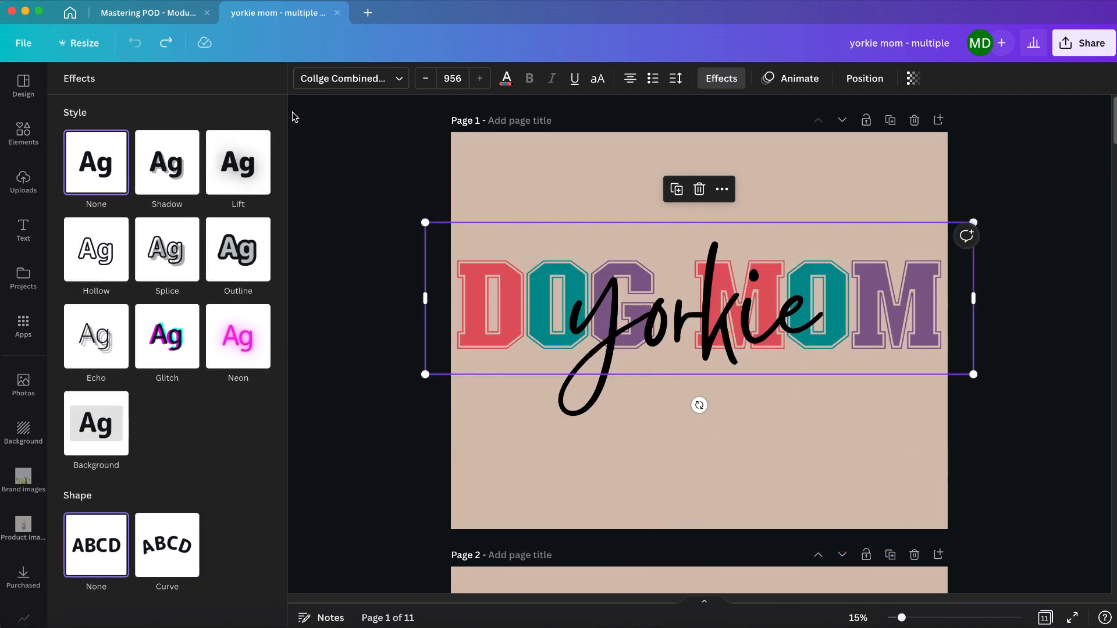
left_click(368, 167)
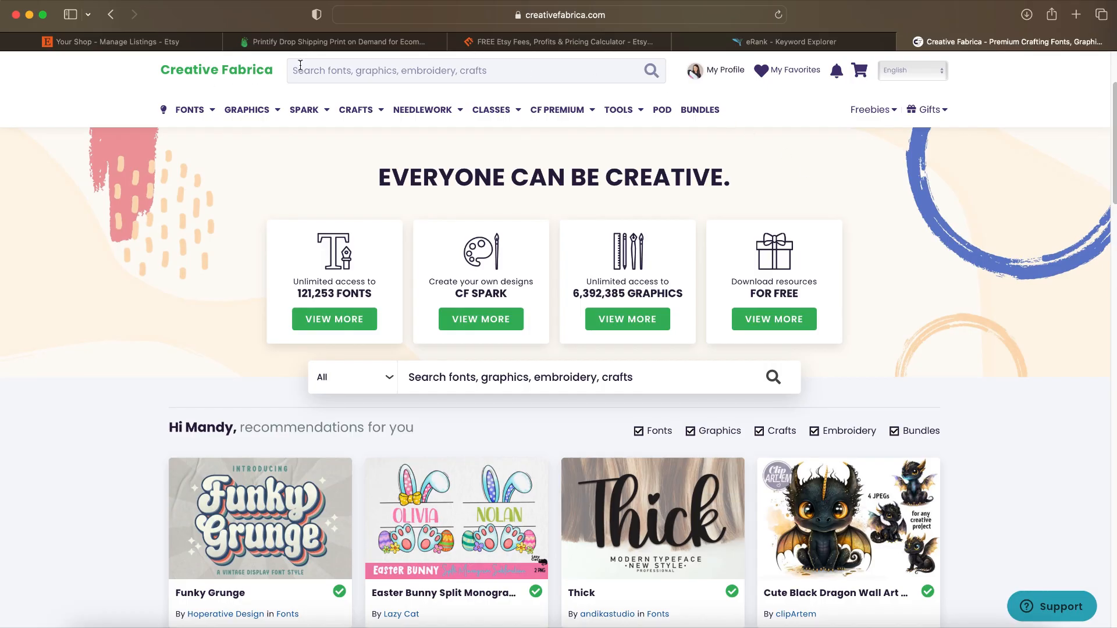
Step: Browse the recommended fonts, graphics and bundles on the Creative Fabrica home page
scroll(621, 157, "down", 3)
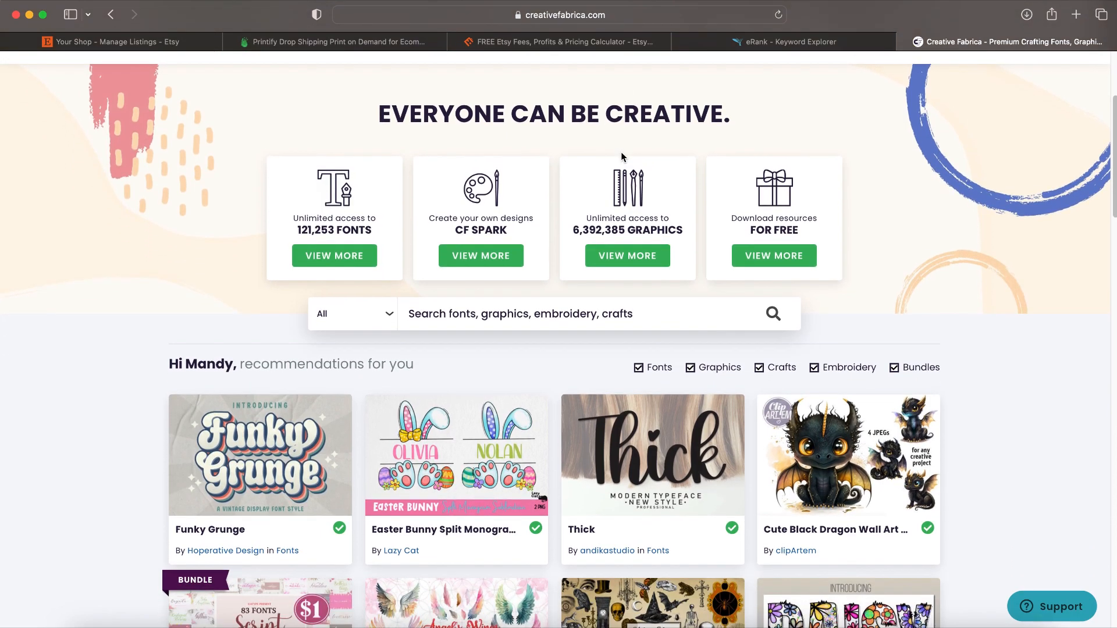
scroll(621, 153, "down", 5)
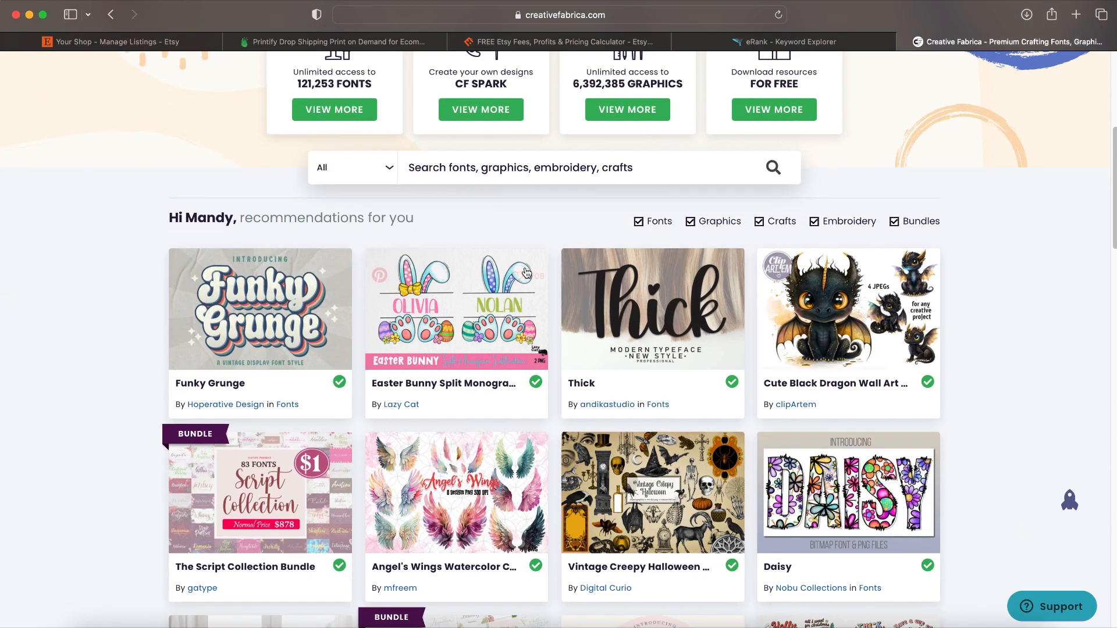
scroll(526, 272, "down", 5)
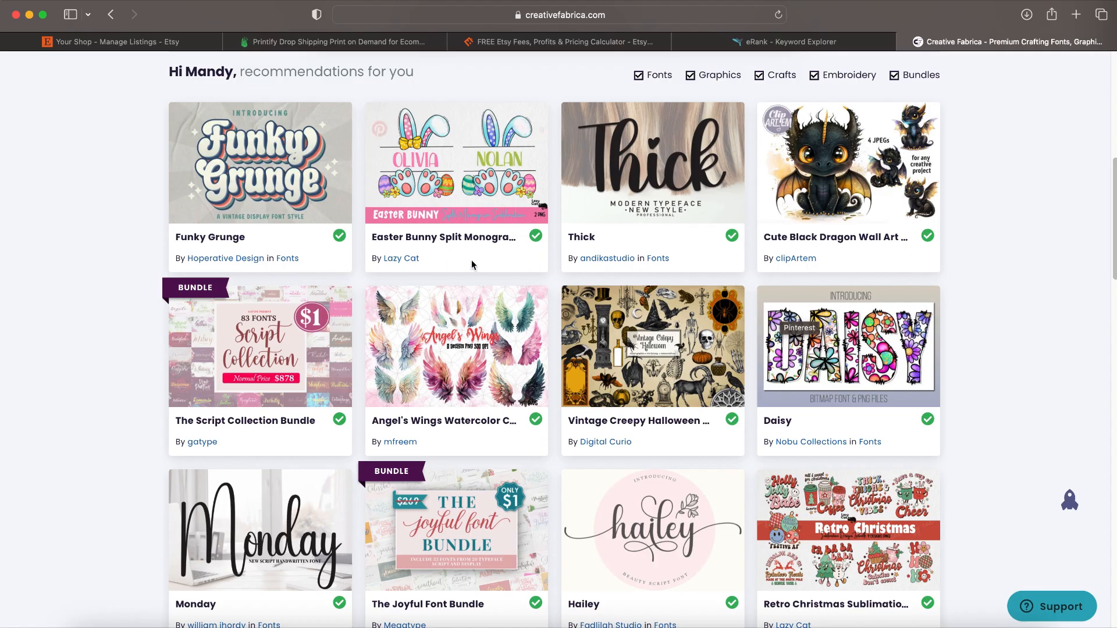
scroll(472, 265, "down", 18)
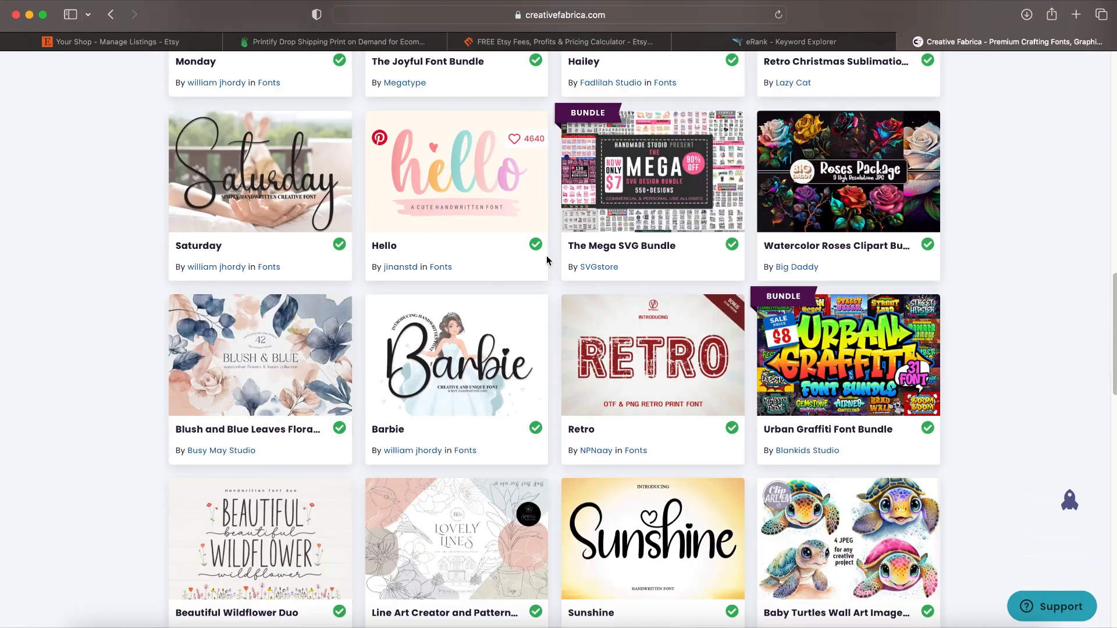
scroll(547, 260, "down", 20)
scroll(547, 260, "up", 16)
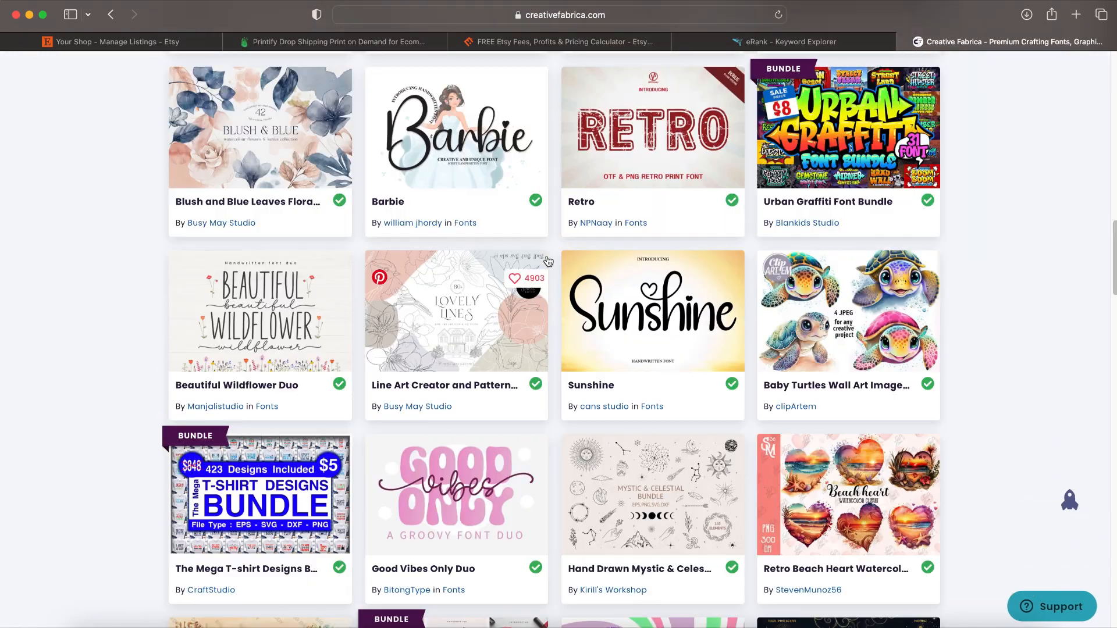
scroll(547, 260, "up", 20)
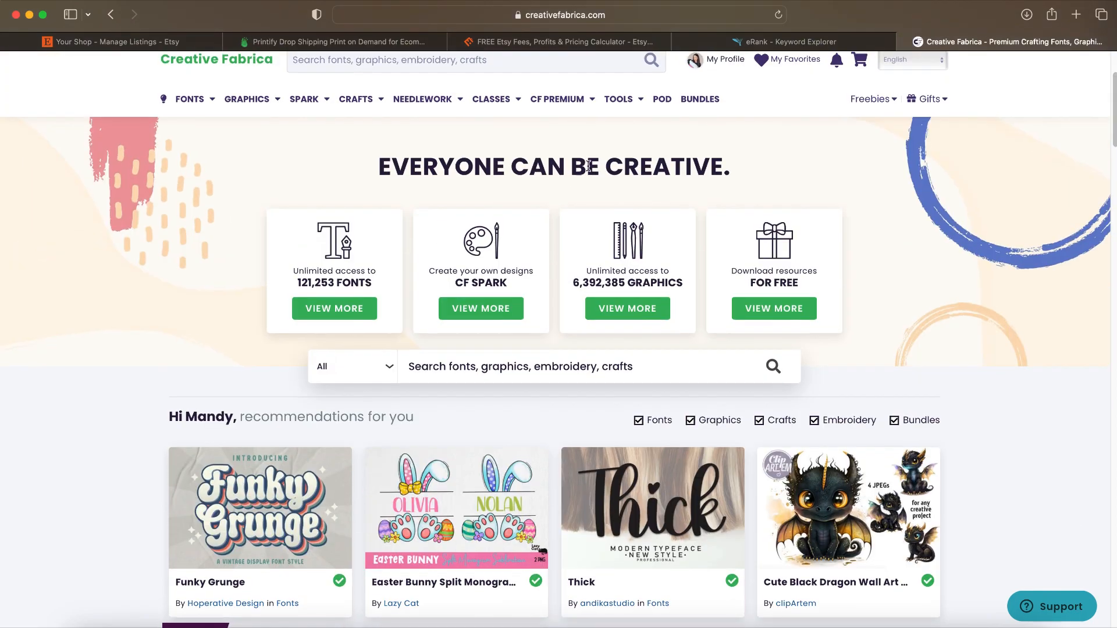
Step: Open the Bundles page and look through the Designer Bundles and New Designer Bundles
left_click(686, 99)
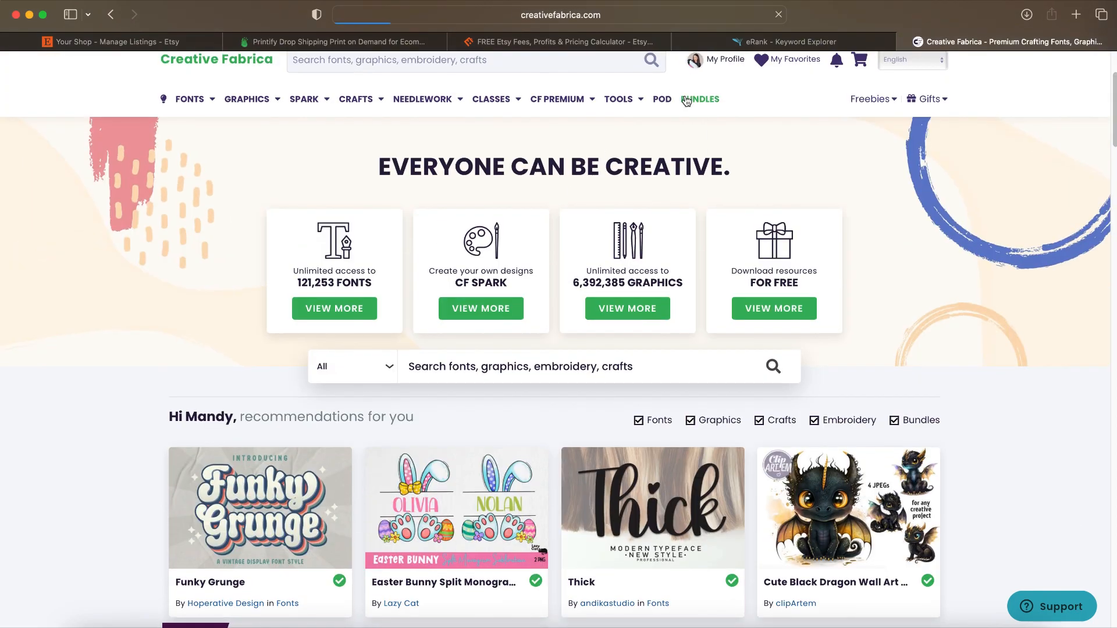
scroll(984, 211, "down", 5)
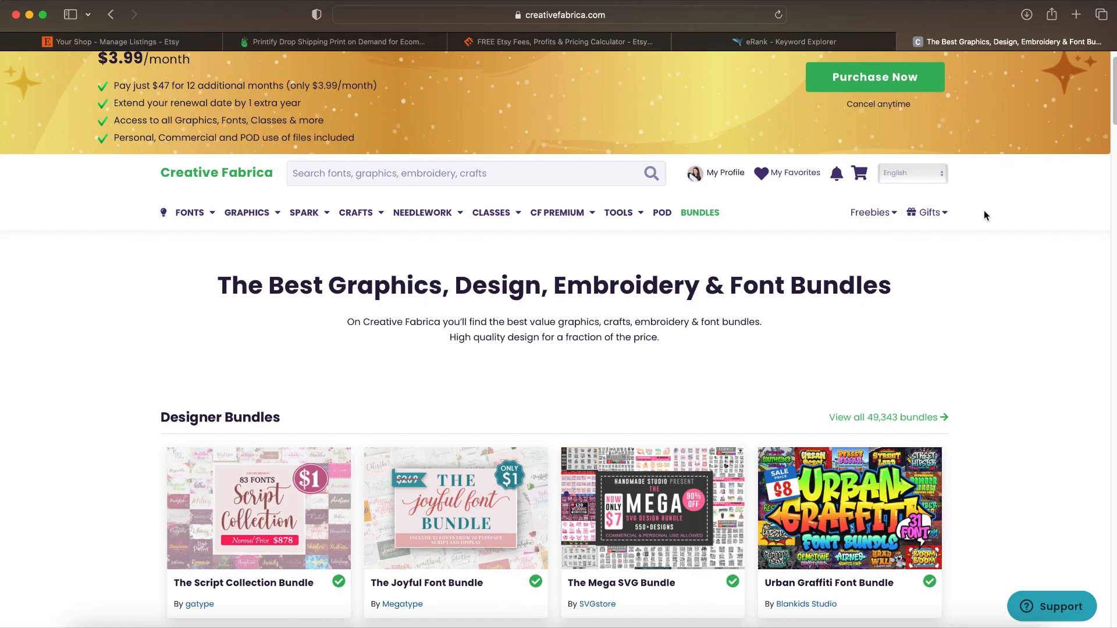
scroll(984, 215, "down", 6)
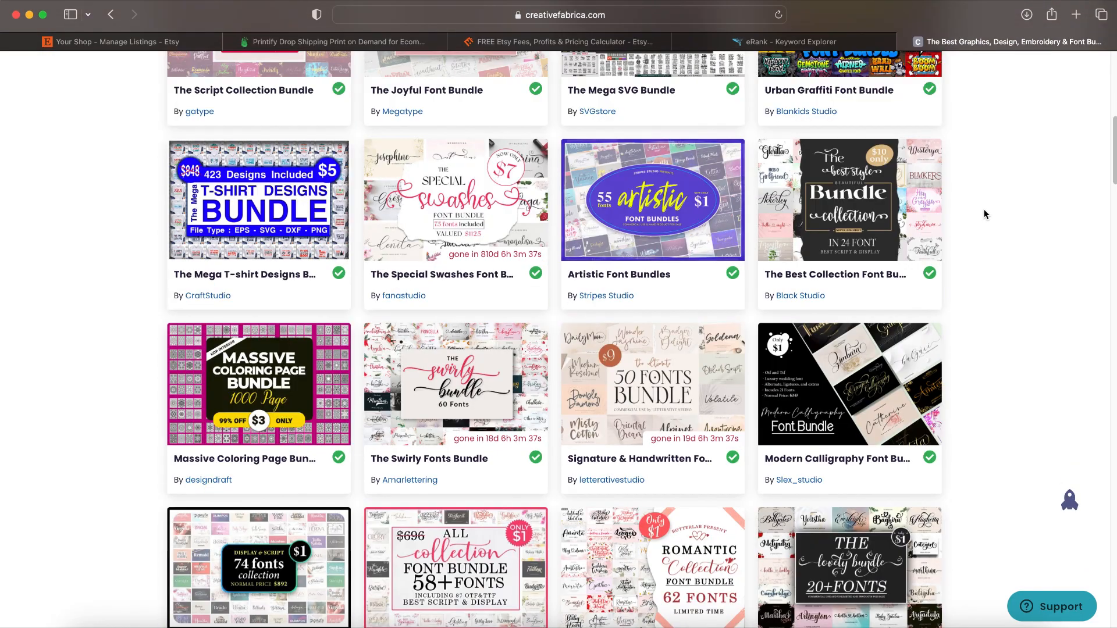
scroll(983, 214, "down", 15)
scroll(986, 214, "down", 15)
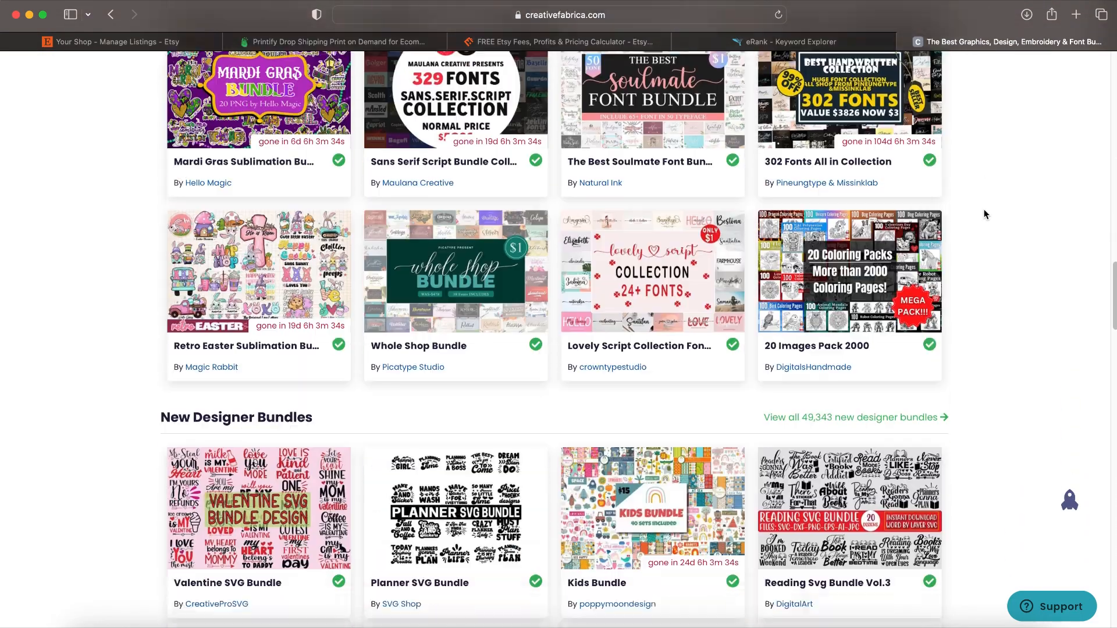
scroll(985, 214, "down", 16)
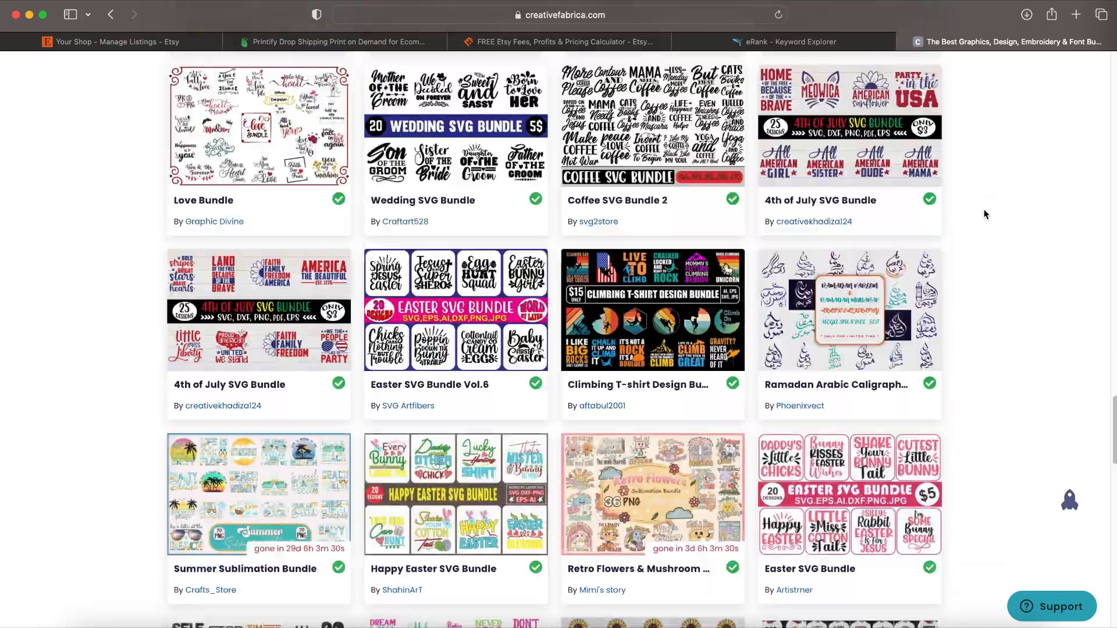
scroll(985, 214, "down", 8)
scroll(985, 214, "up", 20)
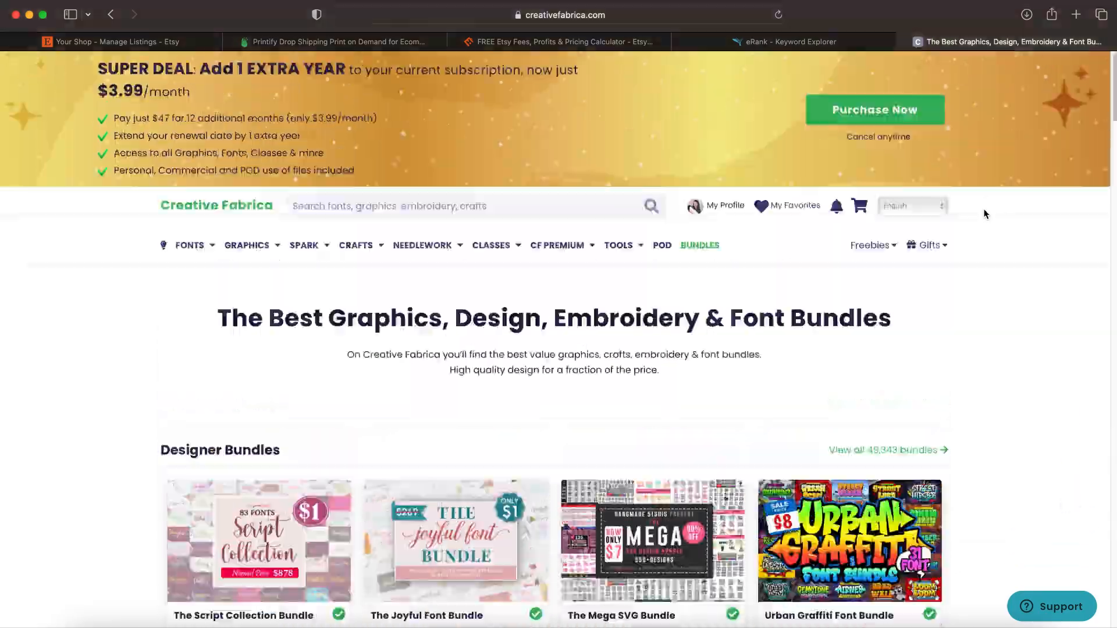
Step: Open the POD assets page and look over its POD Graphics and Fonts sections
left_click(679, 243)
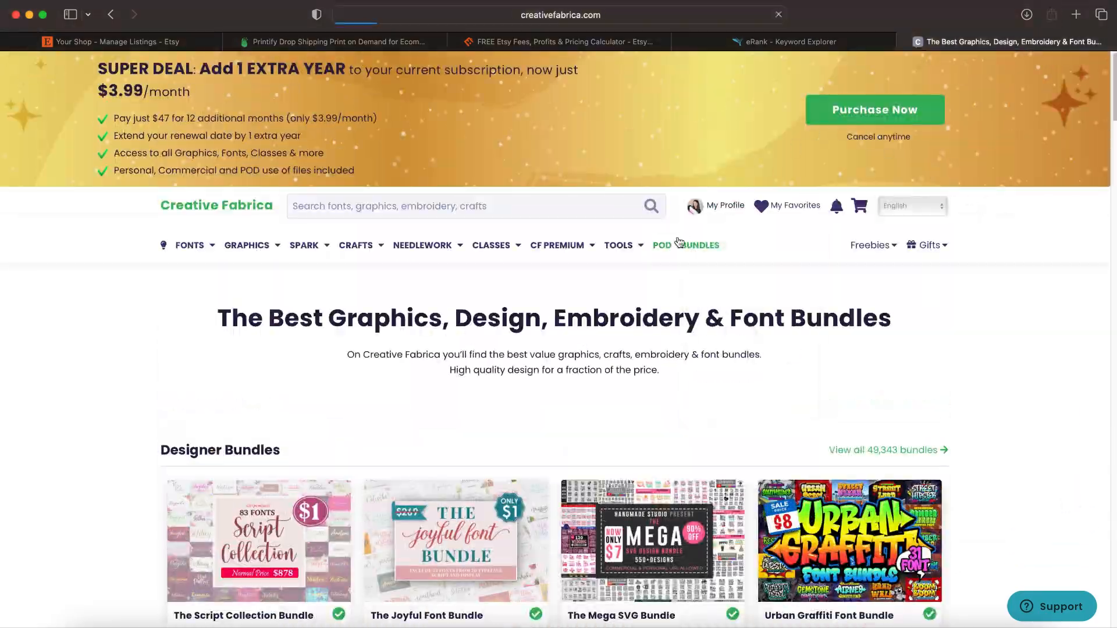
scroll(1063, 306, "down", 6)
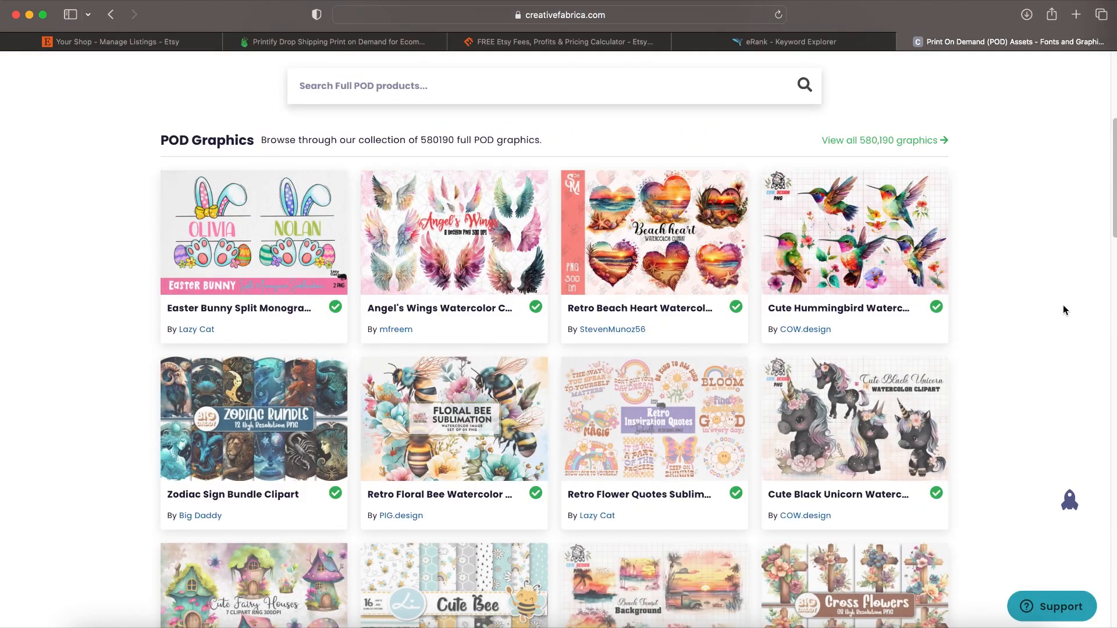
scroll(1063, 309, "down", 6)
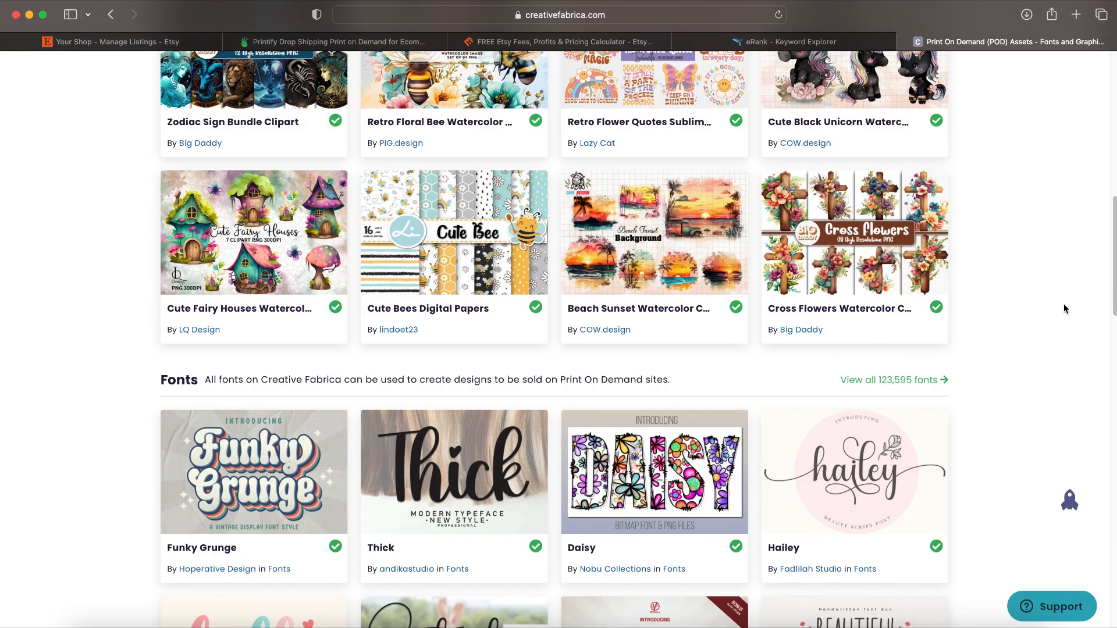
scroll(947, 319, "up", 6)
Step: Open the full collection of print on demand graphics and browse its listings
left_click(886, 148)
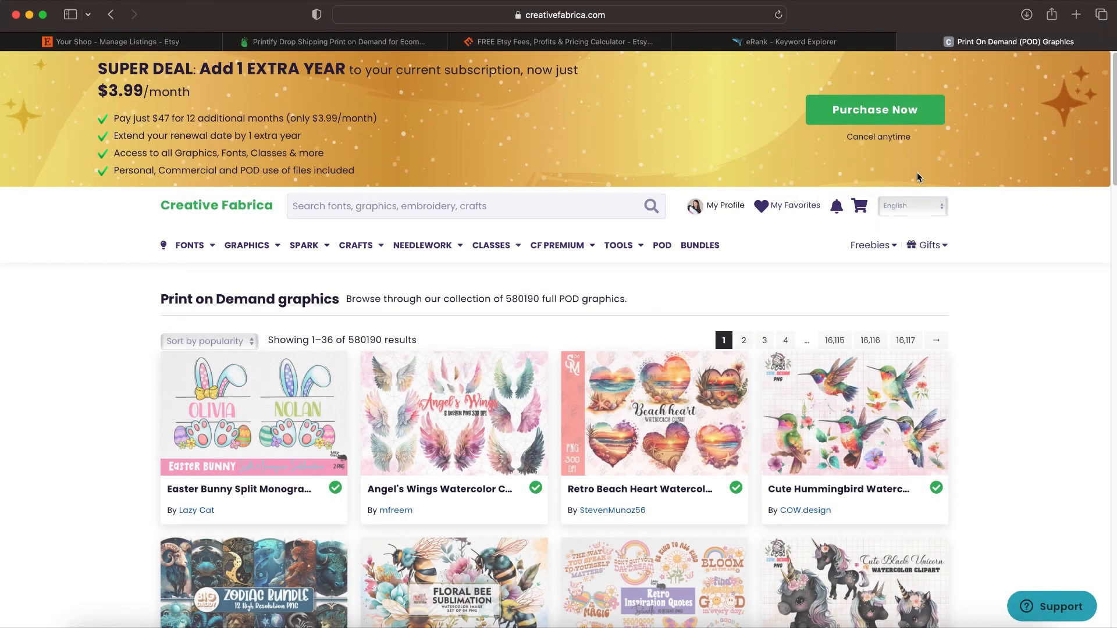
scroll(917, 174, "down", 5)
scroll(919, 196, "down", 6)
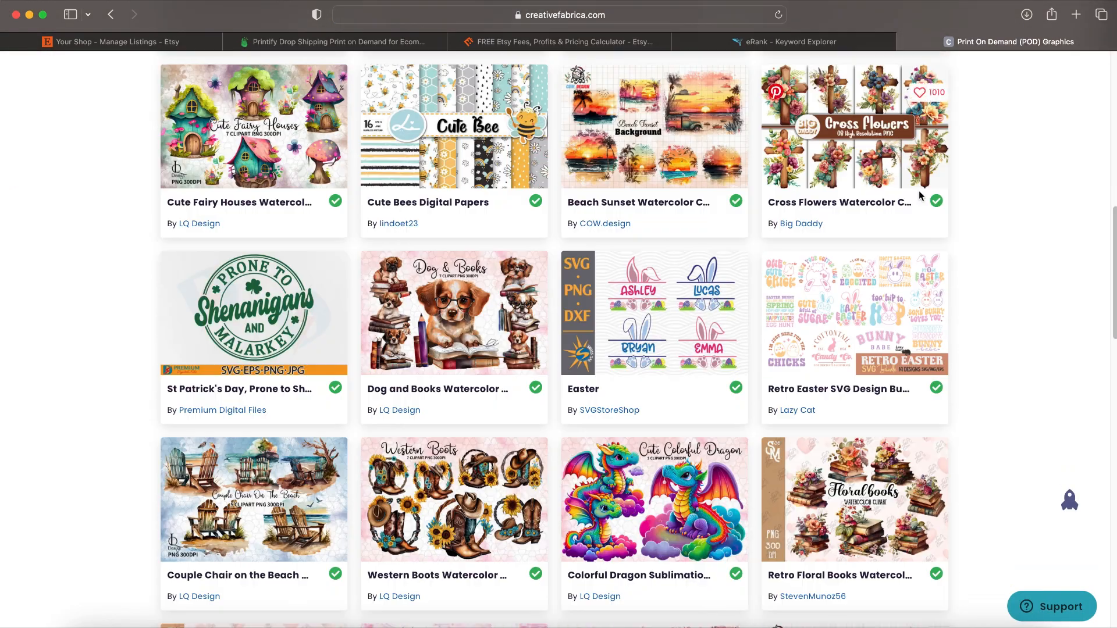
scroll(919, 196, "down", 4)
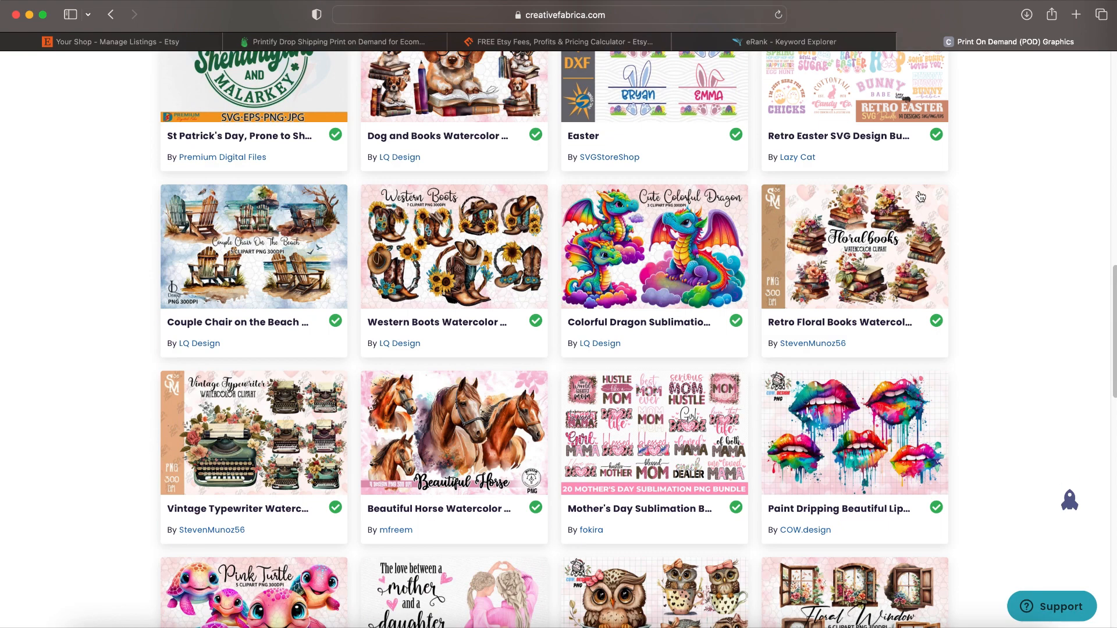
Step: Open the Retro Floral Books Watercolor Clipart product and view its third preview image
left_click(867, 218)
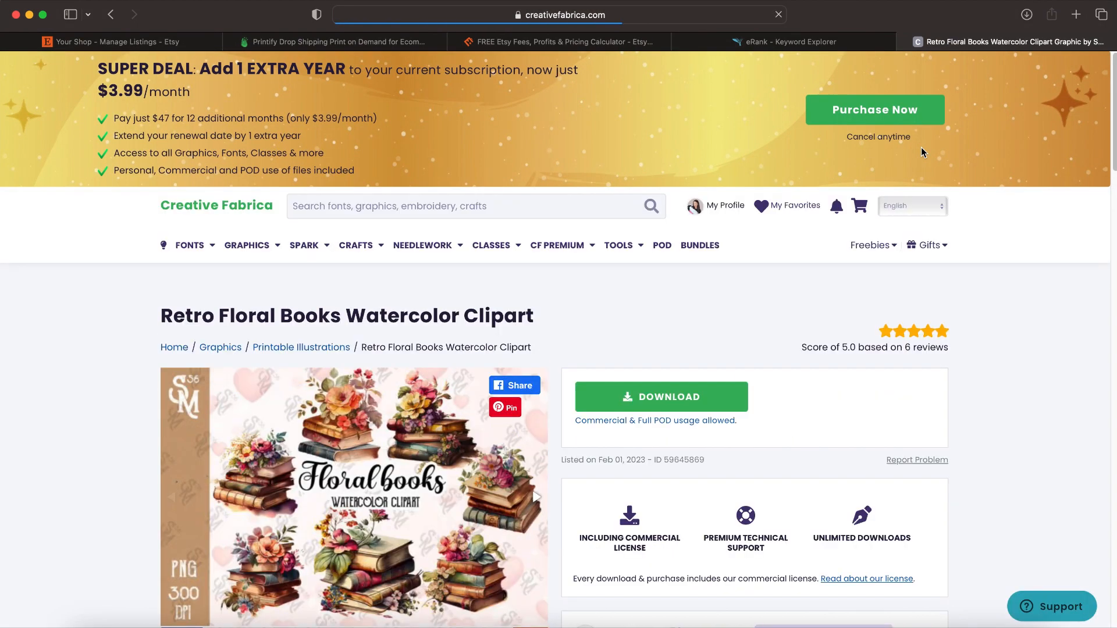
scroll(920, 200, "down", 2)
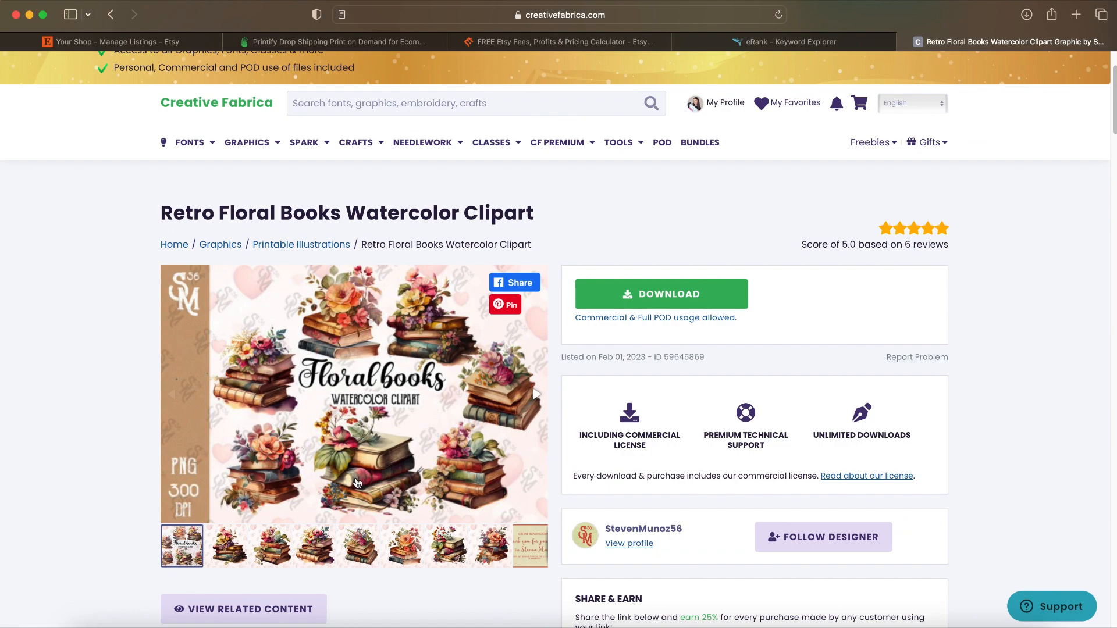
left_click(262, 547)
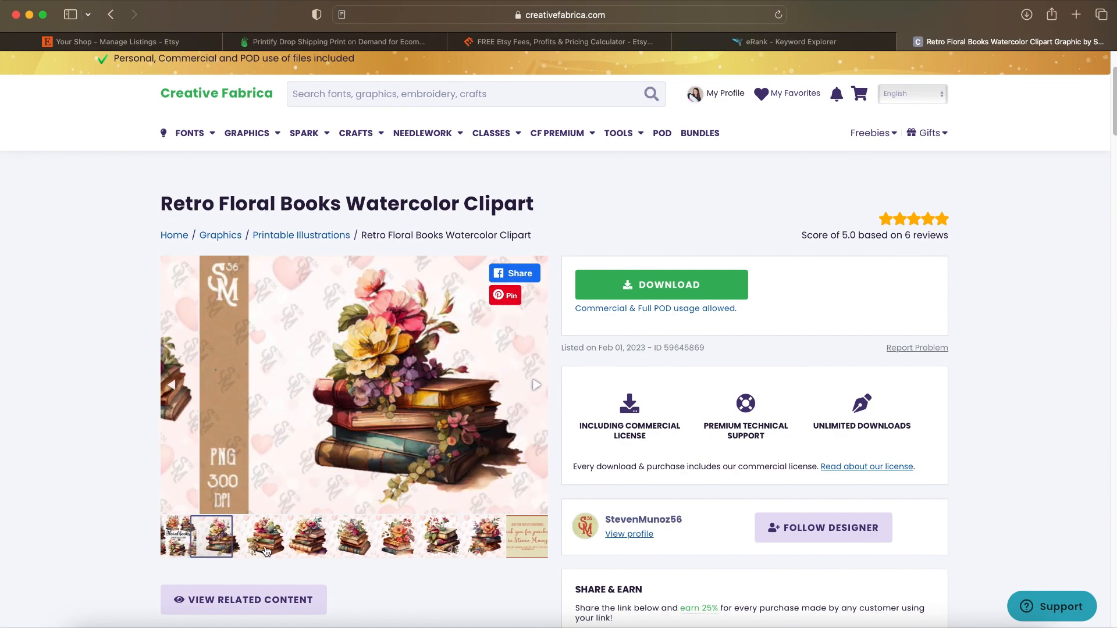
Step: Examine the floral books clipart's file description, permitted uses, reviews, designer tags and POD licence note
scroll(765, 319, "down", 1)
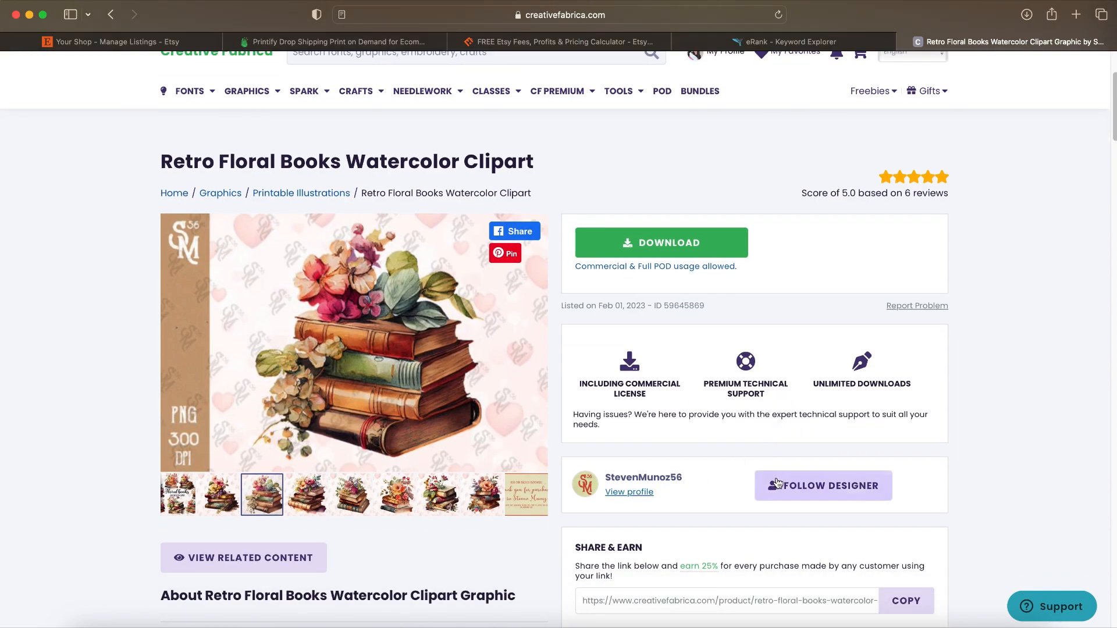
scroll(552, 408, "down", 5)
scroll(545, 411, "down", 3)
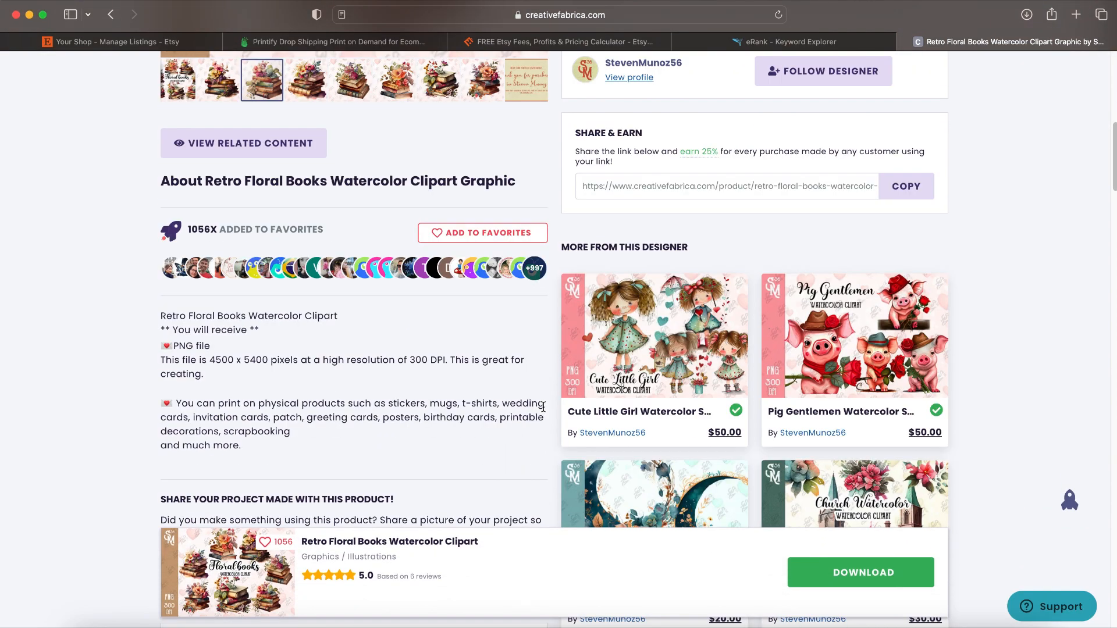
scroll(545, 412, "up", 7)
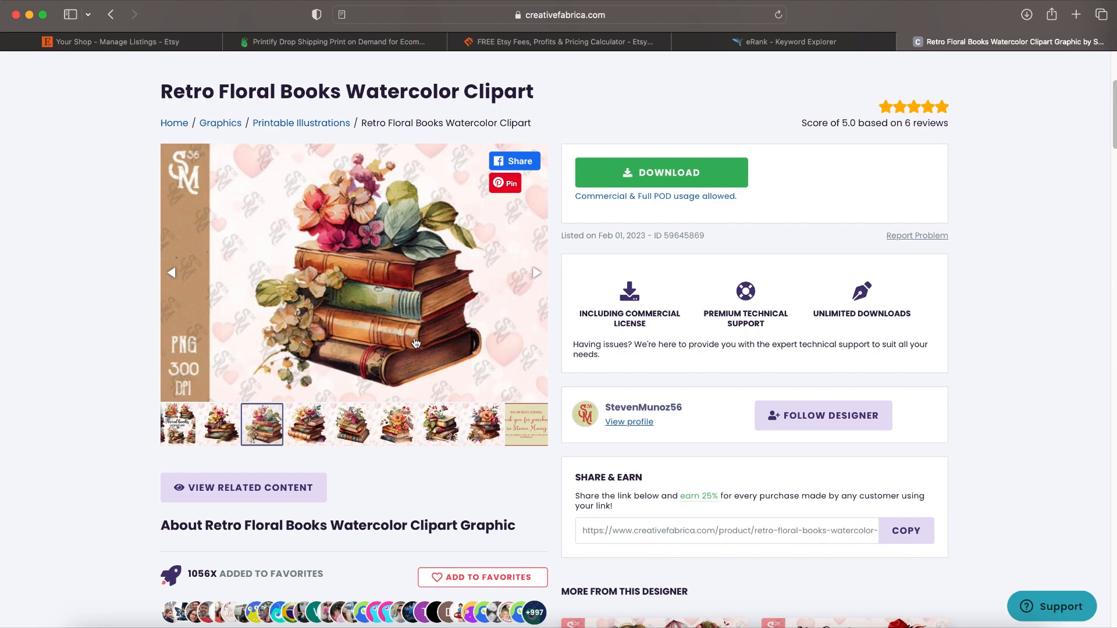
scroll(955, 274, "down", 10)
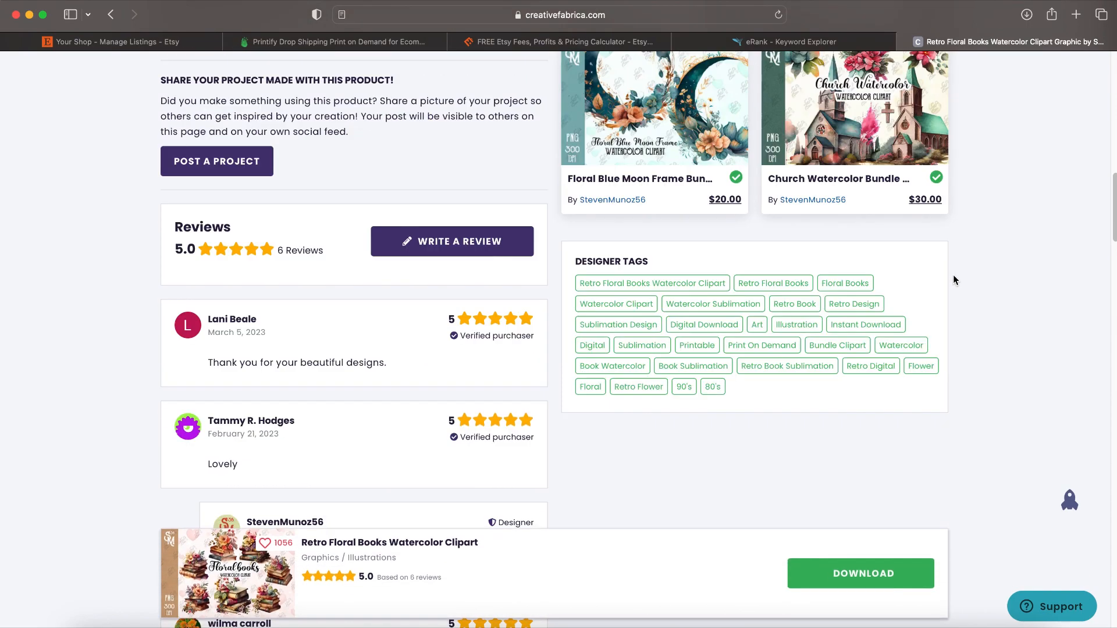
scroll(955, 274, "up", 12)
scroll(955, 271, "down", 2)
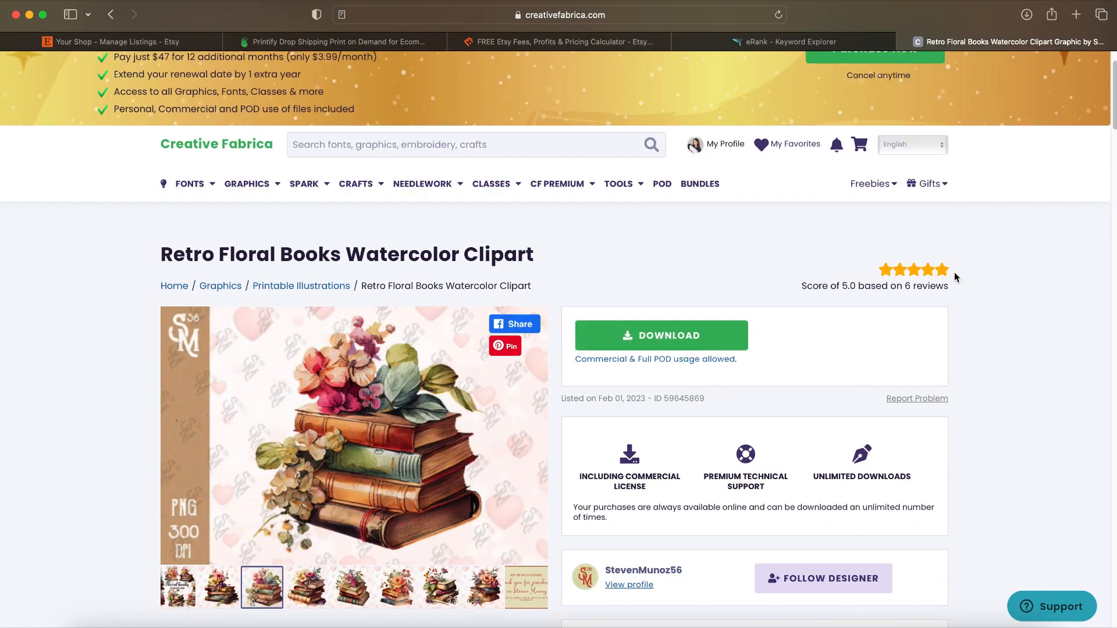
Step: Open the Slab Serif Fonts category and browse its font listings
mouse_move(727, 140)
mouse_move(200, 183)
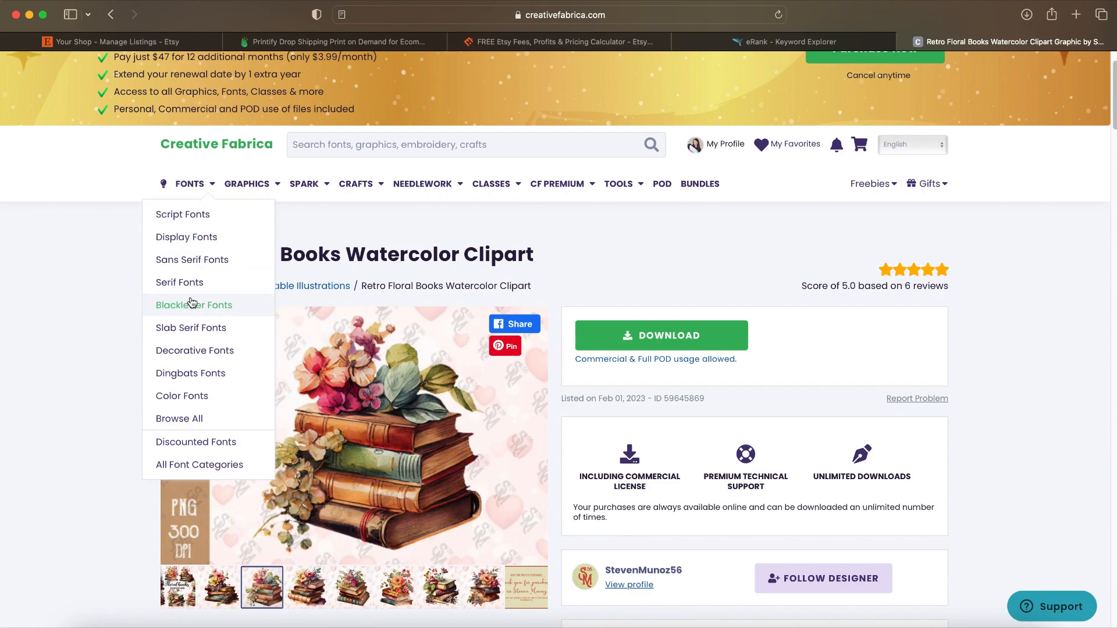
left_click(192, 320)
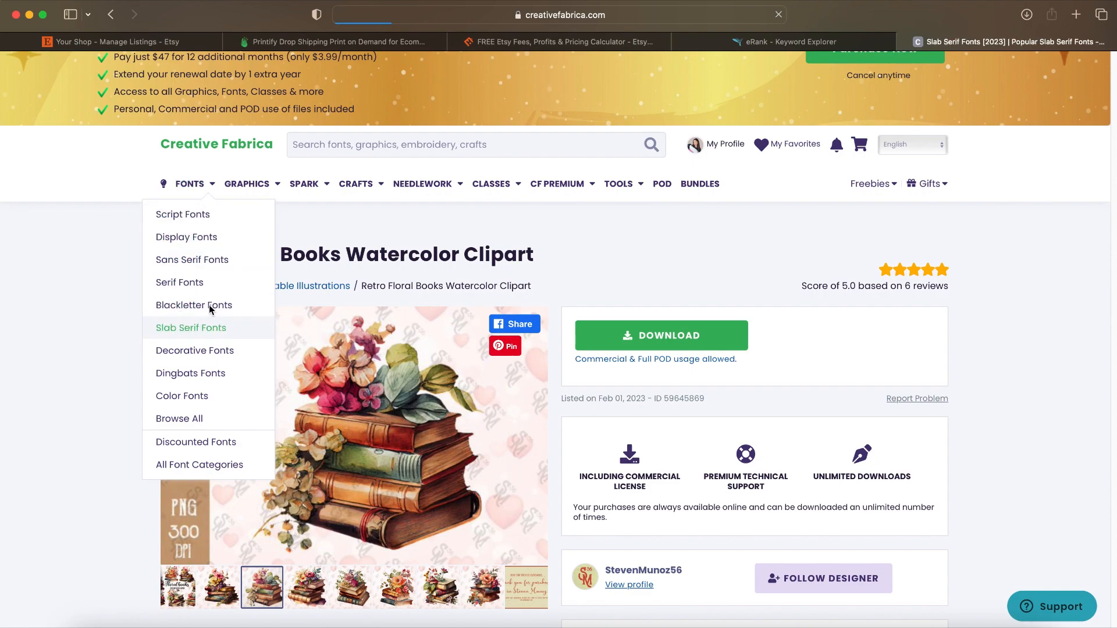
scroll(287, 334, "down", 3)
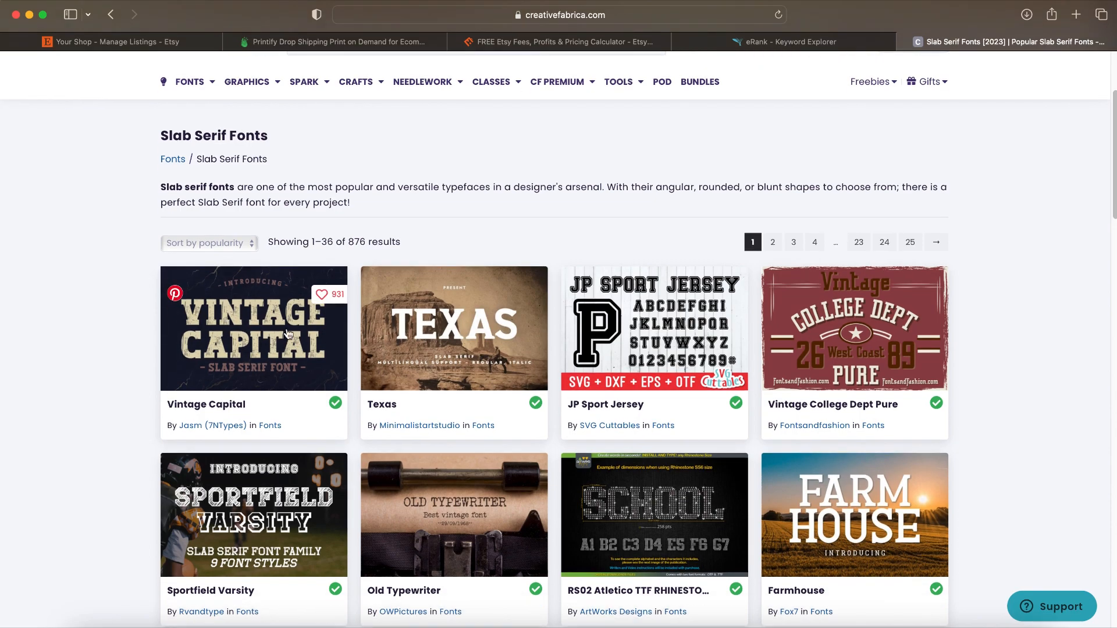
scroll(903, 332, "down", 2)
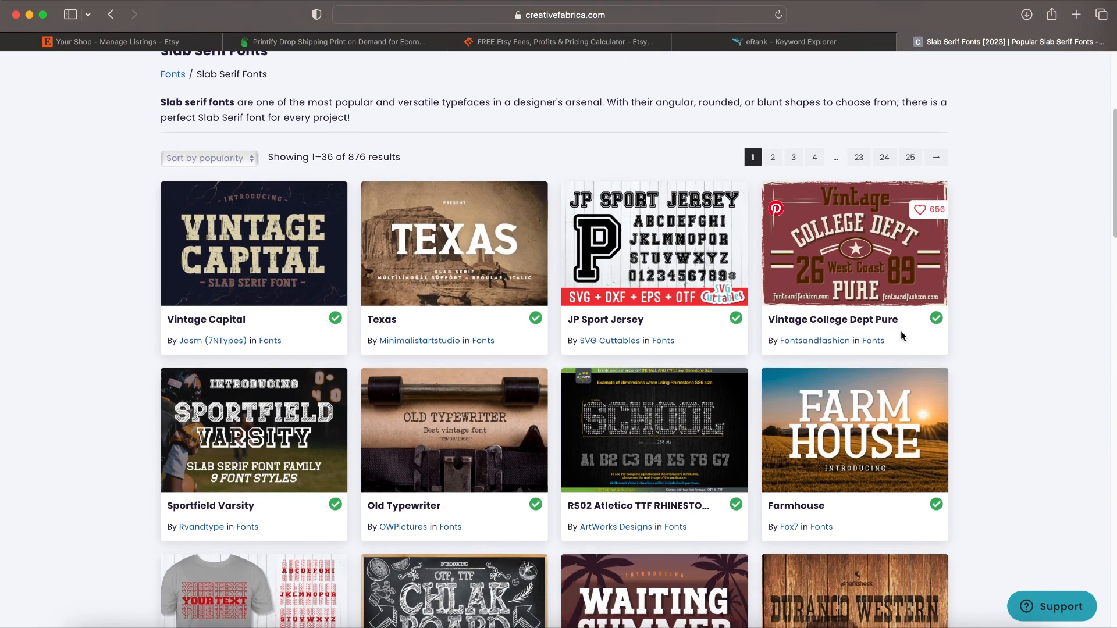
scroll(902, 334, "down", 10)
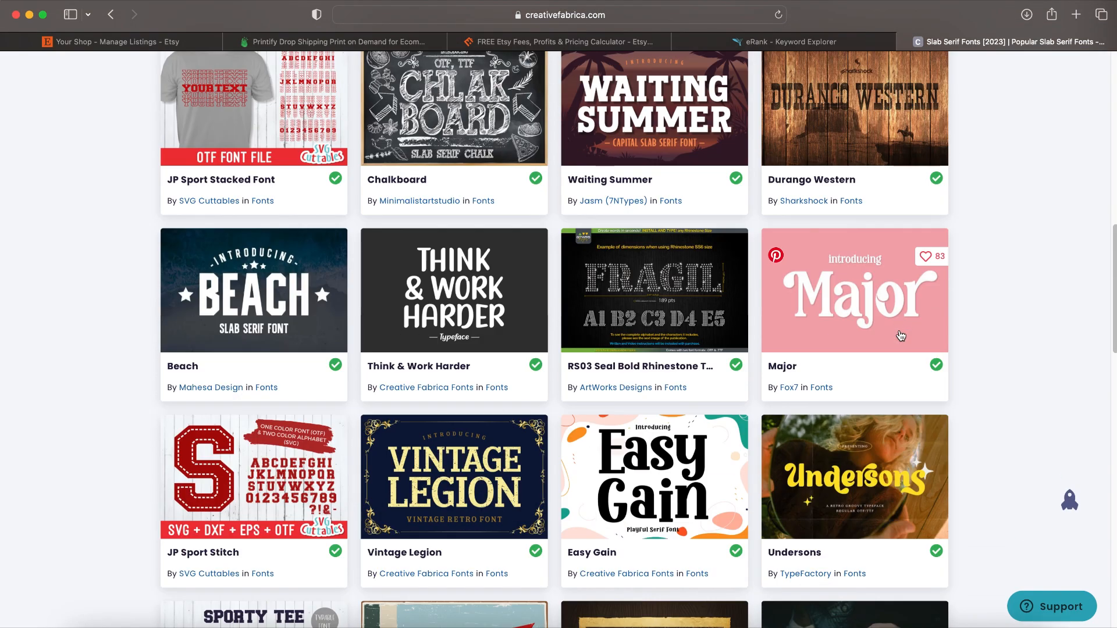
scroll(901, 336, "down", 5)
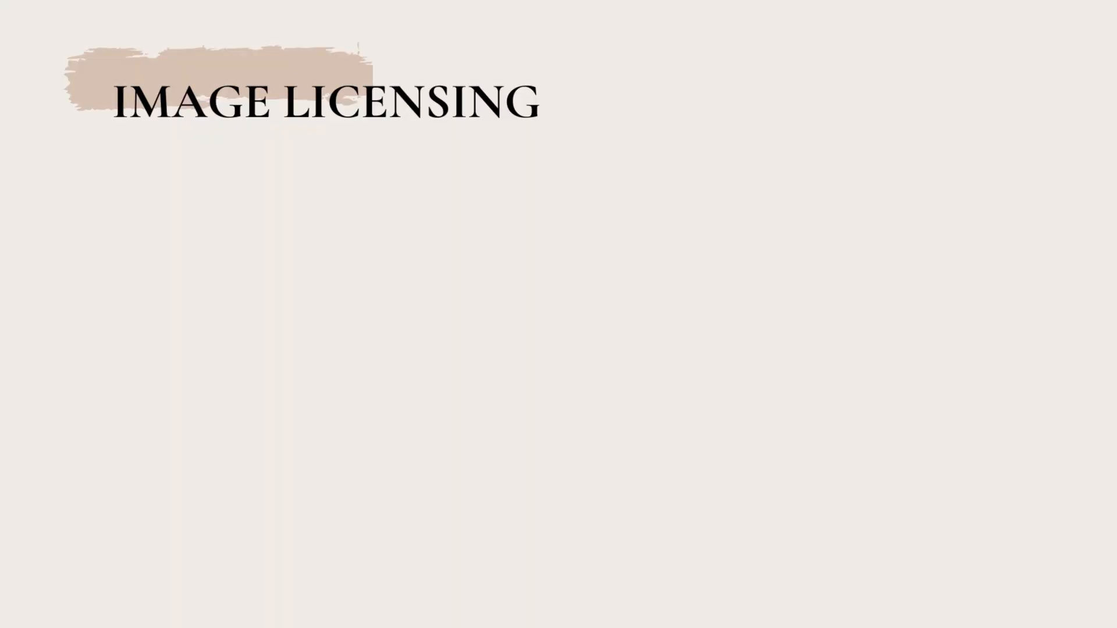
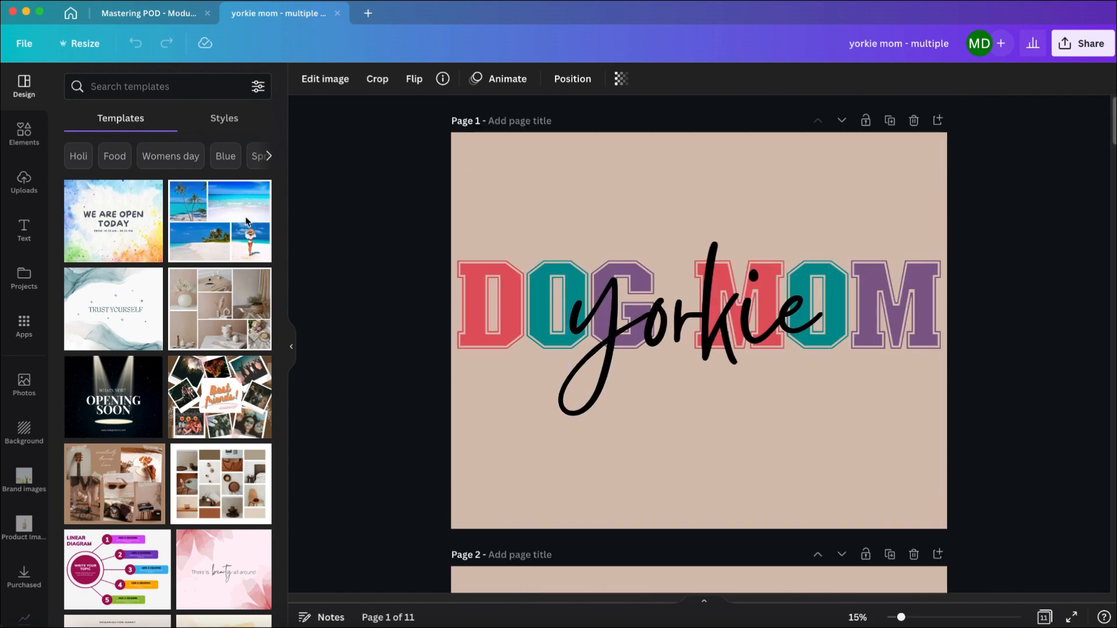
Step: Make a copy of the yorkie mom - multiple design and change the script word yorkie on page 1 to "german shepherd"
left_click(22, 51)
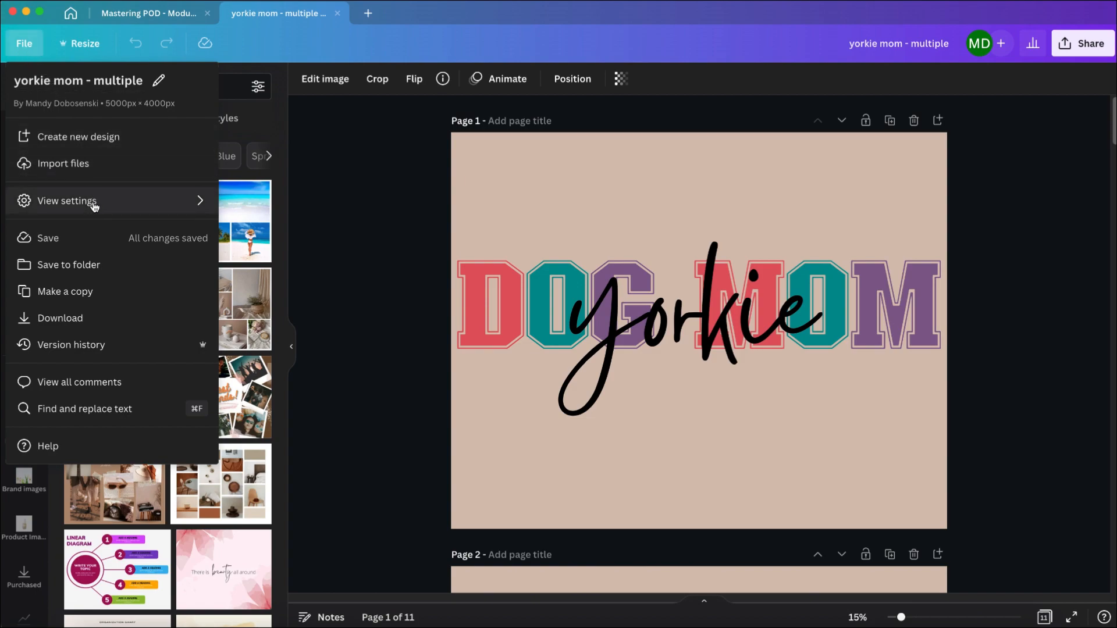
mouse_move(95, 207)
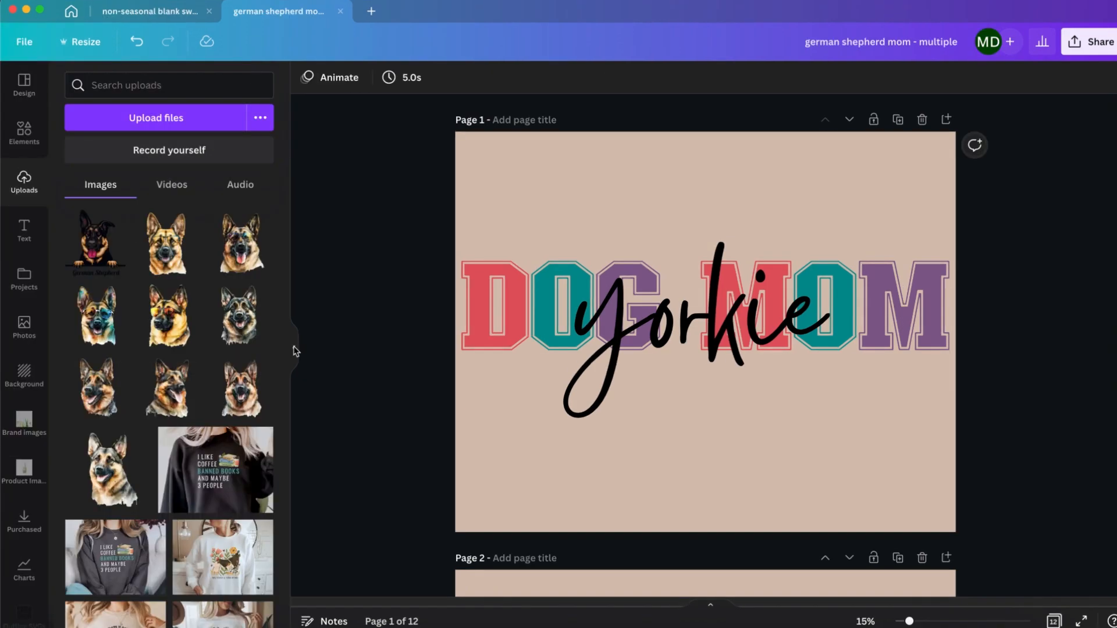
double_click(574, 324)
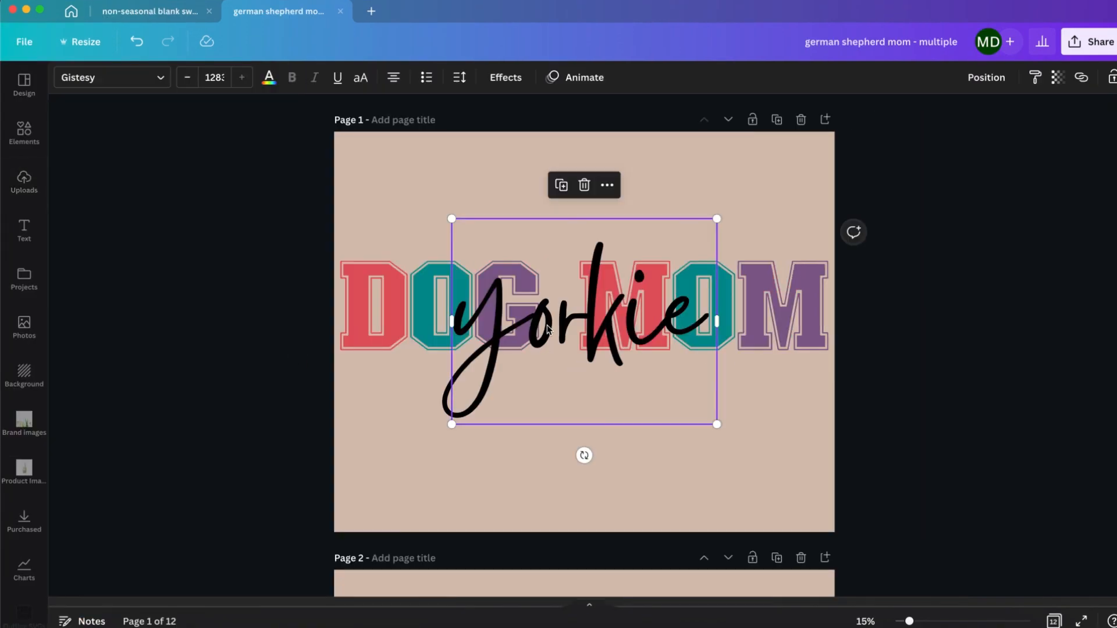
type("german shepherd")
scroll(722, 319, "up", 1)
Step: Widen and scale the german shepherd script to about size 830, placing it on one line centred over DOG MOM
left_click_drag(718, 320, 920, 334)
scroll(920, 334, "up", 5)
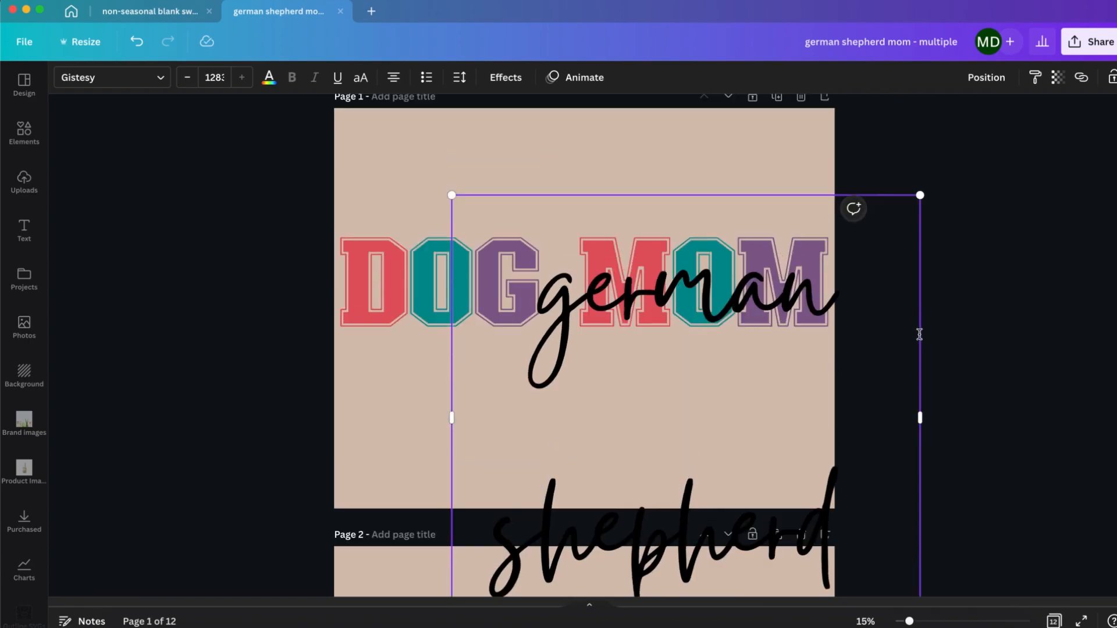
left_click_drag(920, 217, 755, 374)
left_click_drag(698, 465, 609, 323)
left_click_drag(670, 385, 849, 344)
left_click_drag(667, 320, 672, 348)
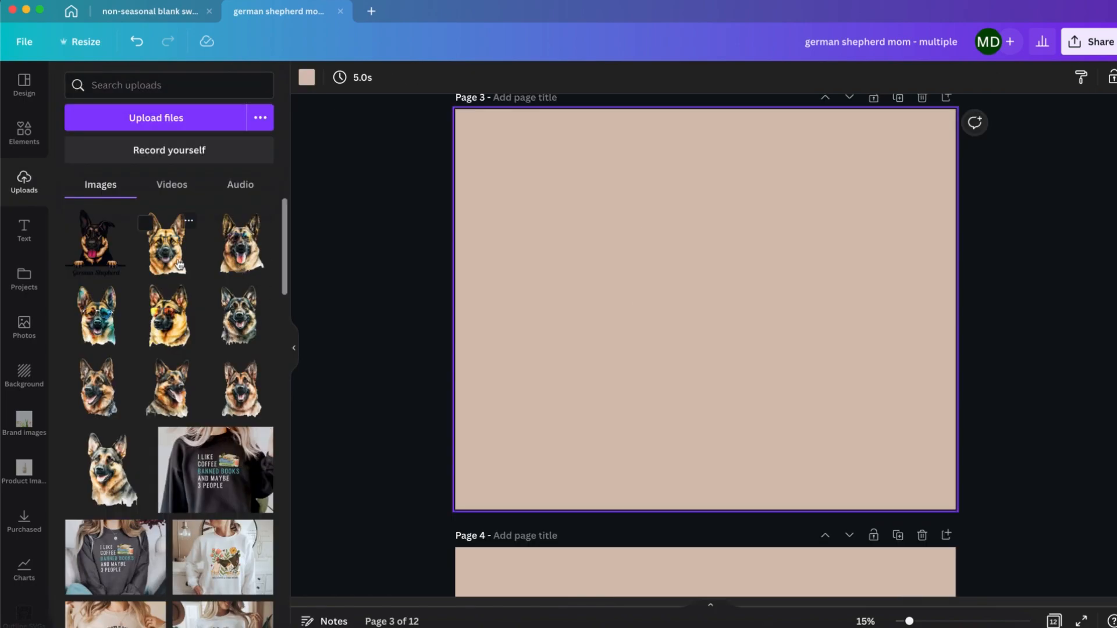
Step: Add an uploaded German shepherd portrait to page 3, crop its side margins, scale it down and place it at the page's left edge
left_click(100, 389)
left_click_drag(692, 317, 583, 299)
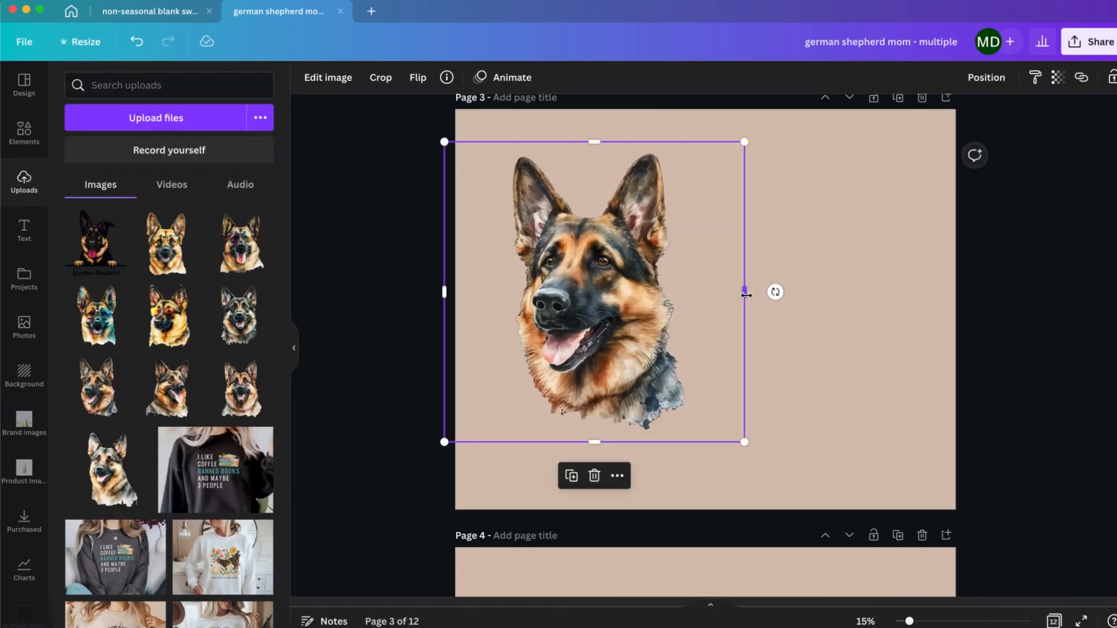
left_click_drag(475, 284, 495, 286)
left_click_drag(588, 296, 562, 293)
left_click_drag(681, 440, 621, 352)
left_click_drag(576, 292, 561, 345)
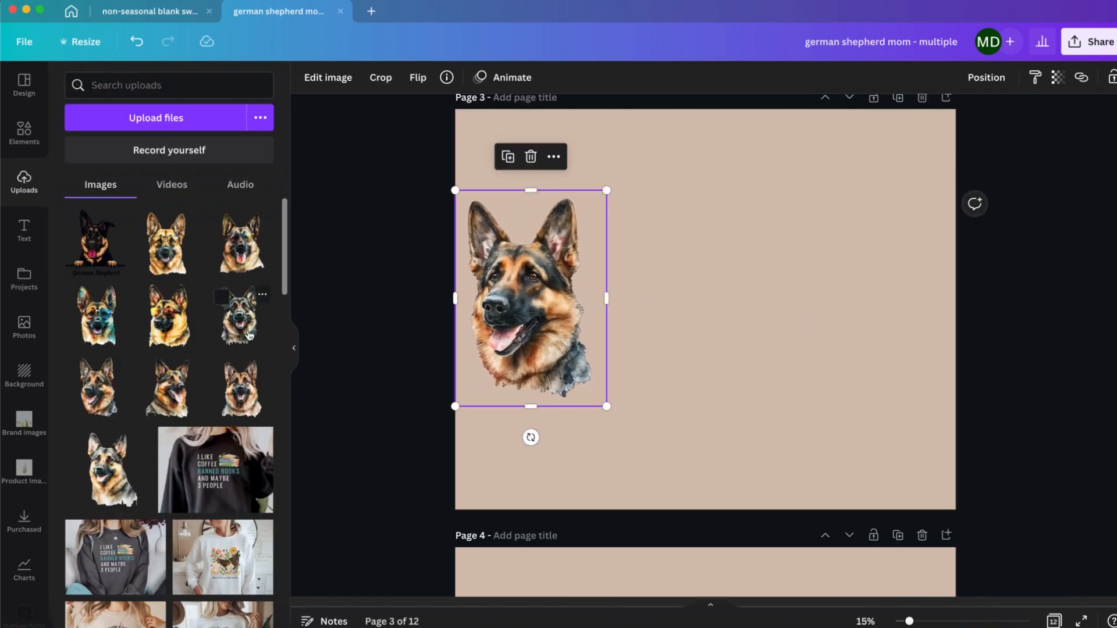
Step: Add two more uploaded German shepherd portraits to page 3 and scale them down beside the first one
left_click(239, 316)
left_click_drag(798, 454, 747, 404)
left_click(168, 387)
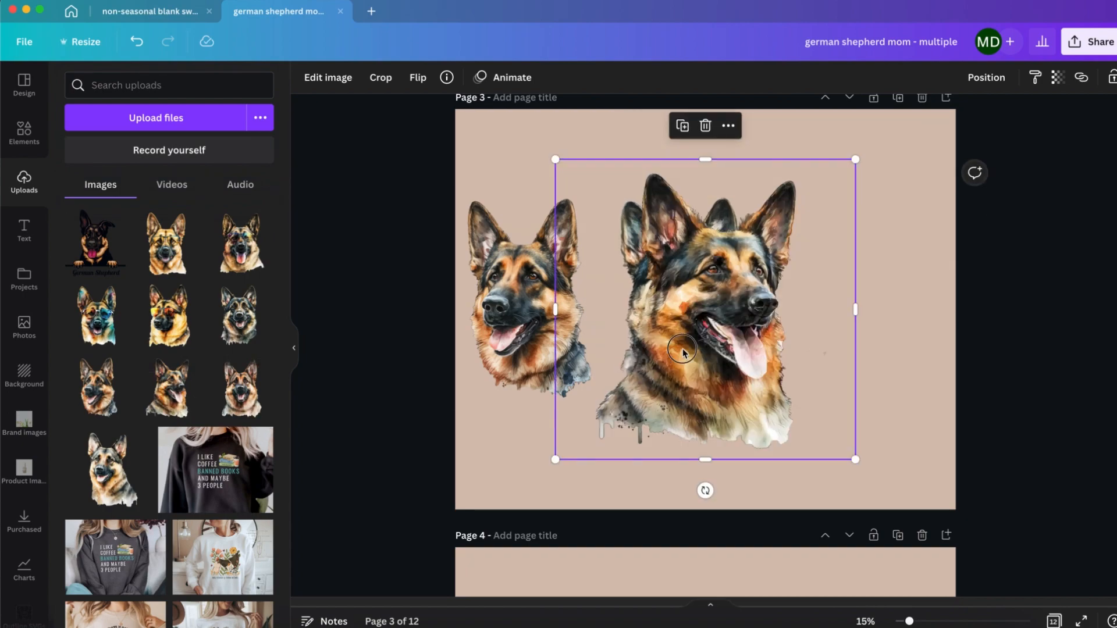
left_click_drag(675, 389, 817, 401)
left_click_drag(996, 470, 920, 419)
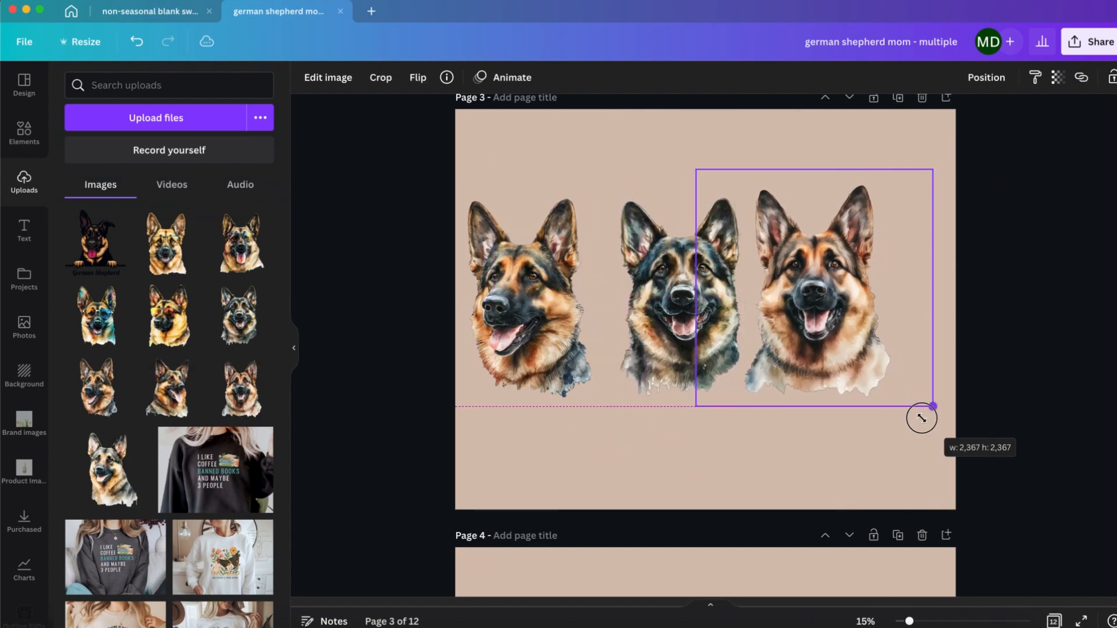
Step: Spread the three portraits across page 3 and crop the side margin of the right-hand portrait
left_click_drag(832, 343, 871, 344)
left_click_drag(678, 326, 692, 326)
left_click_drag(533, 320, 546, 320)
left_click(832, 302)
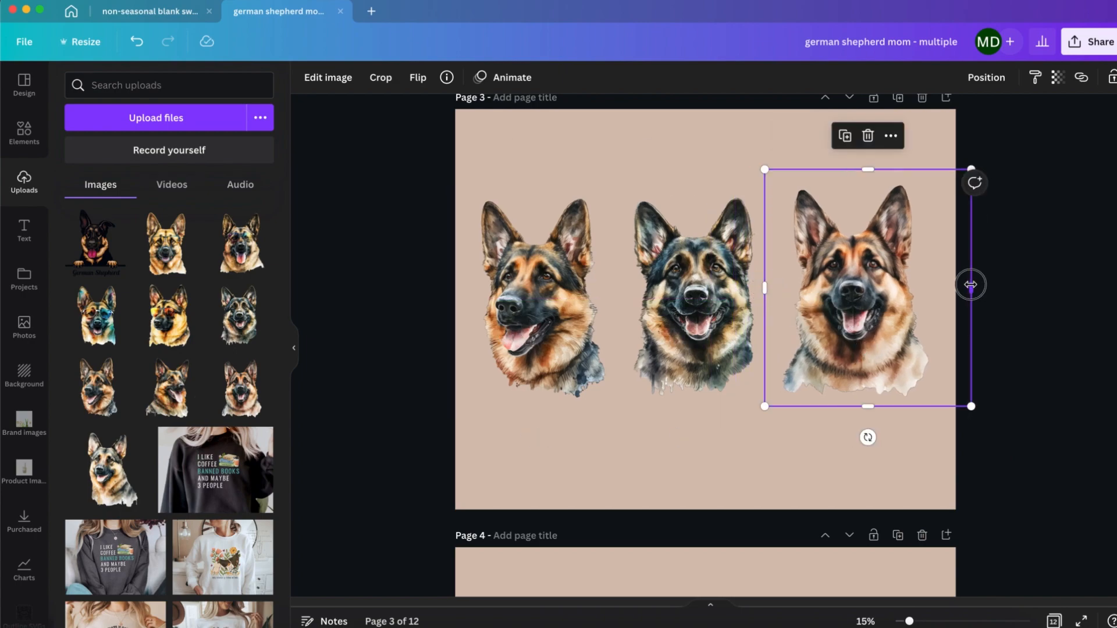
left_click_drag(866, 298, 872, 298)
Step: Enlarge the middle and left portraits slightly and even out the spacing between all three on page 3
left_click(695, 296)
left_click_drag(695, 297, 700, 297)
left_click_drag(623, 190, 617, 183)
left_click_drag(695, 291, 703, 294)
left_click(538, 262)
left_click_drag(469, 191, 466, 187)
left_click_drag(541, 280, 544, 279)
left_click_drag(703, 291, 703, 291)
left_click(869, 289)
left_click(551, 481)
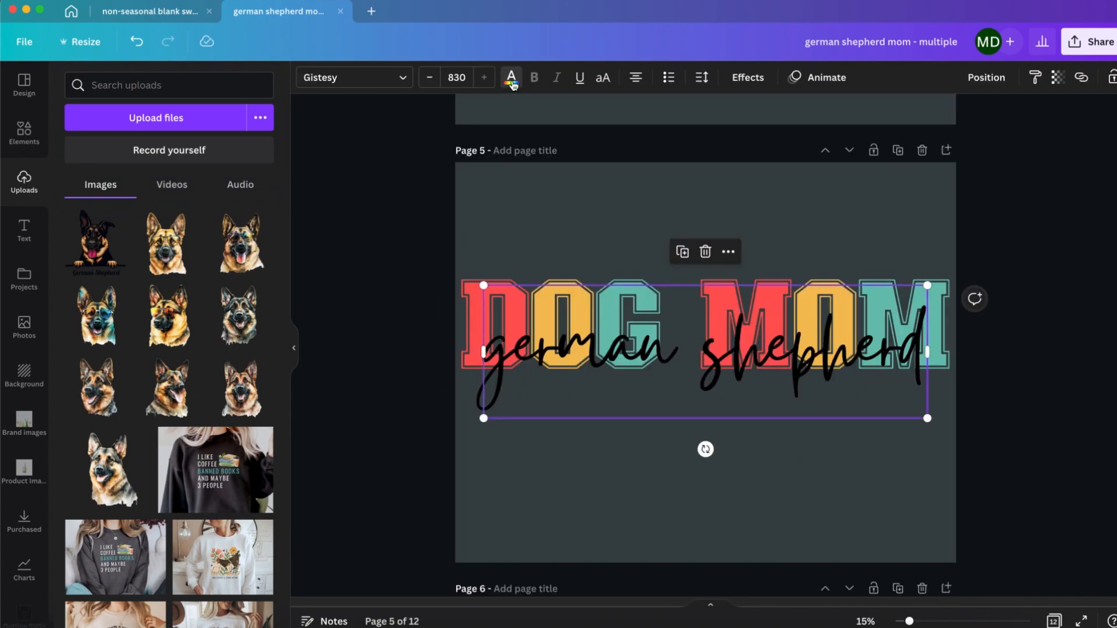
Step: Recolour the german shepherd script on page 5 white
left_click(512, 77)
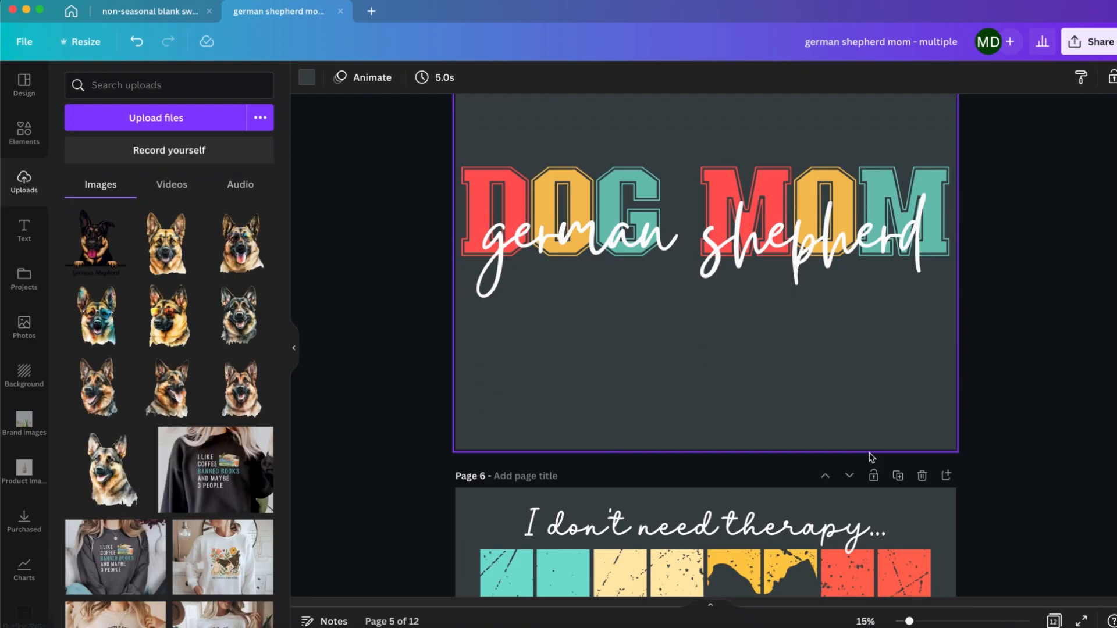
scroll(592, 518, "down", 3)
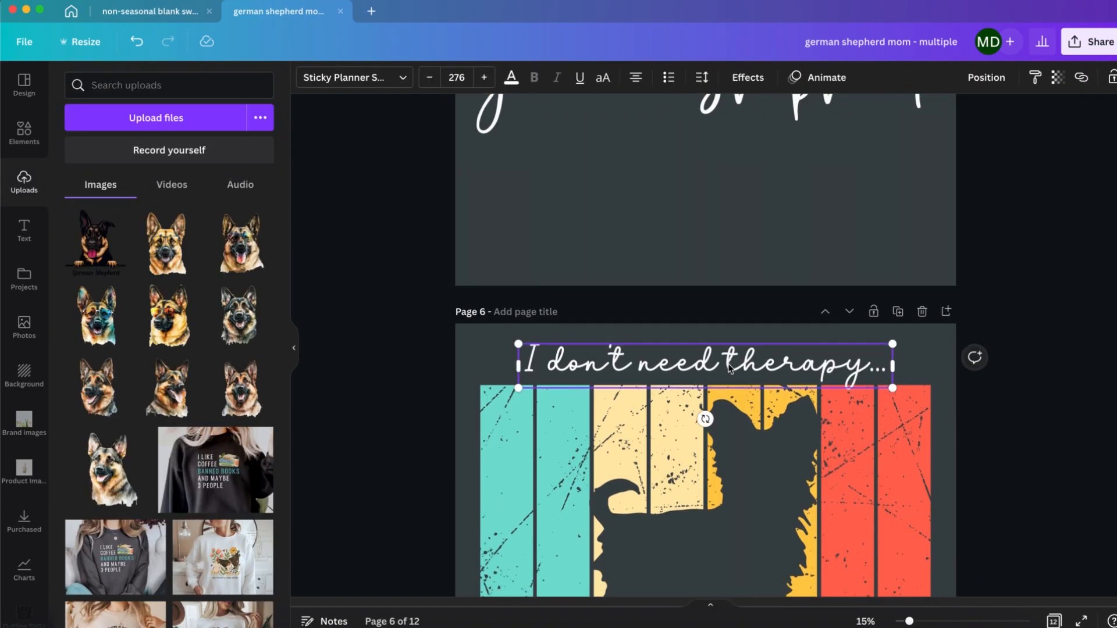
Step: Change the bottom line of page 6 to read "I HAVE MY GERMAN SHEPHERD"
scroll(757, 407, "down", 3)
double_click(800, 497)
type("german")
key("BackSpace")
key("BackSpace")
key("BackSpace")
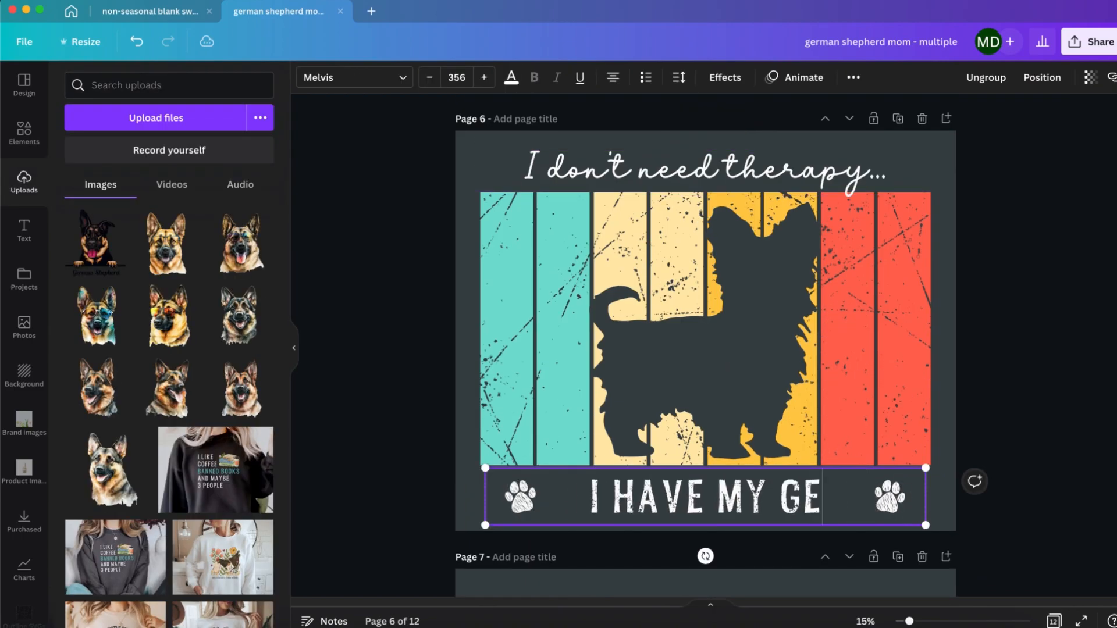
type("rman shepherd")
Step: Reduce the letter spacing of the entire bottom text line on page 6
key("ctrl+a")
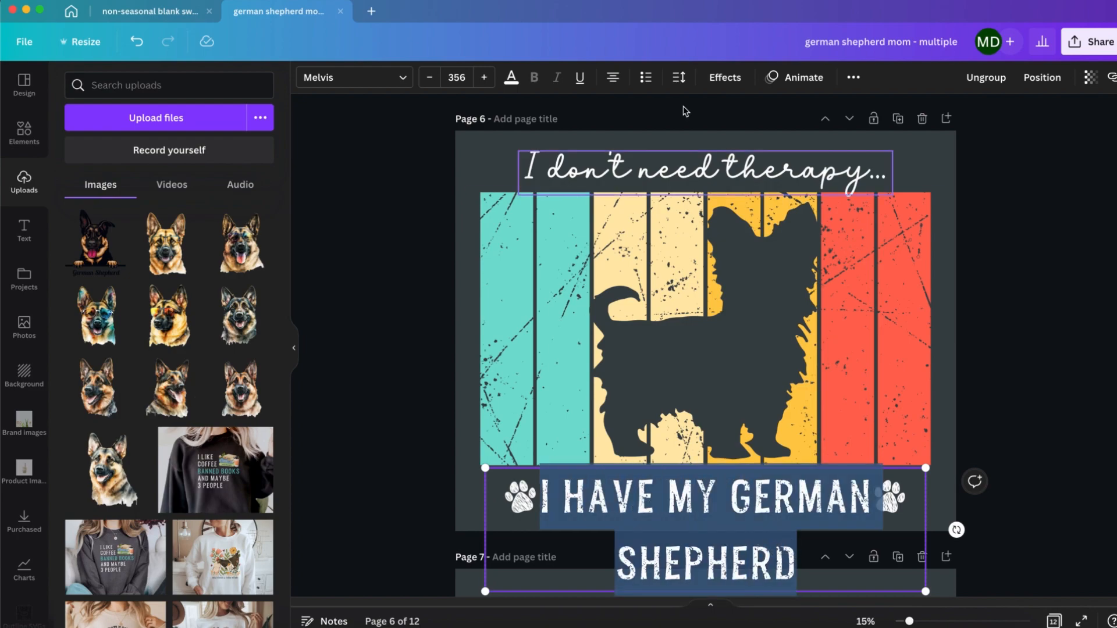
left_click(679, 77)
left_click_drag(736, 137, 717, 136)
left_click(1012, 385)
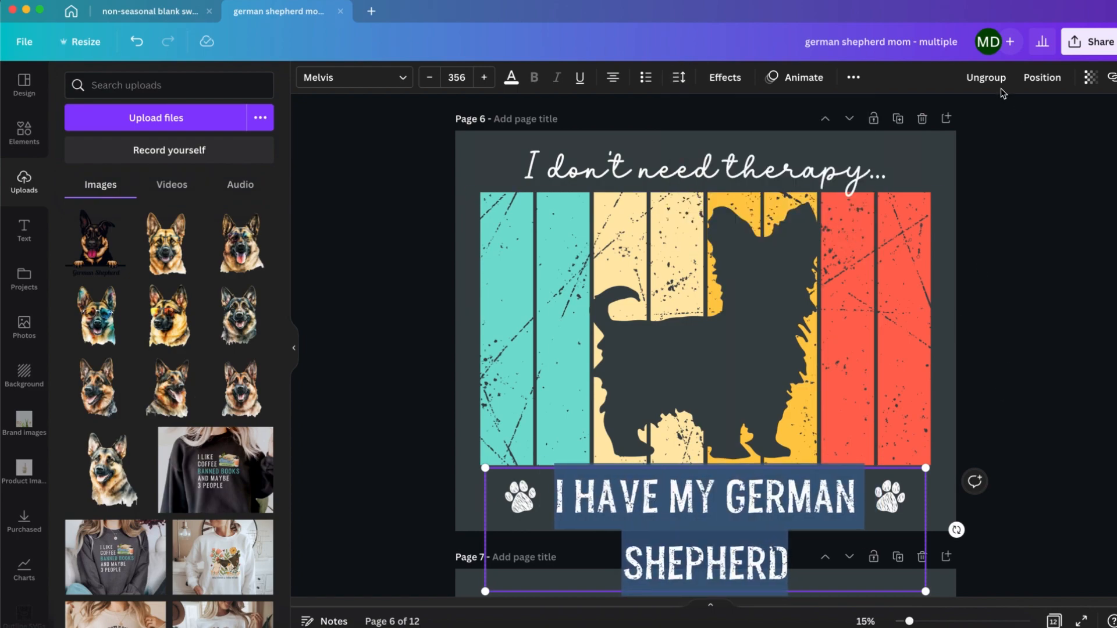
Step: Ungroup the bottom line from its paw prints on page 6 and scale the text to size 288 on a single line
left_click(996, 80)
left_click(978, 423)
left_click(698, 501)
left_click(438, 498)
left_click(576, 500)
mouse_move(485, 528)
left_mouse_down()
mouse_move(425, 529)
mouse_move(498, 512)
left_mouse_up()
left_click(1003, 77)
left_click(948, 233)
left_click(1048, 447)
left_click(617, 504)
left_click_drag(954, 520, 904, 509)
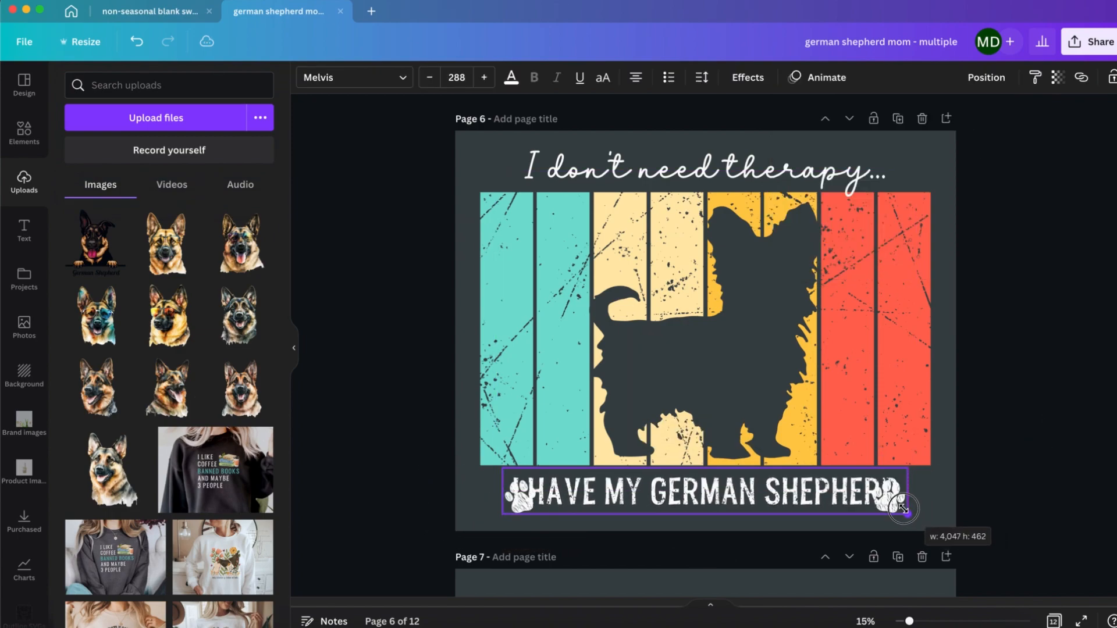
Step: Centre the bottom line on page 6 and move the two paw prints out to either end of the text
left_click(983, 80)
left_click(948, 233)
left_click_drag(582, 496, 507, 502)
key("super+z")
key("super+z")
left_click(560, 529)
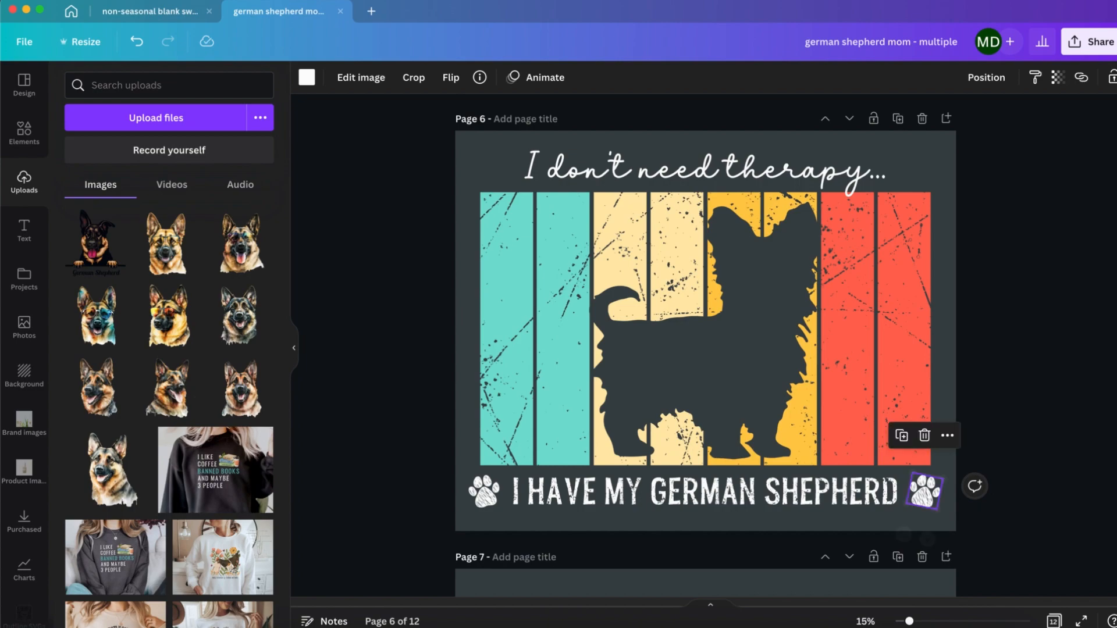
left_click(1020, 376)
left_click(1021, 376)
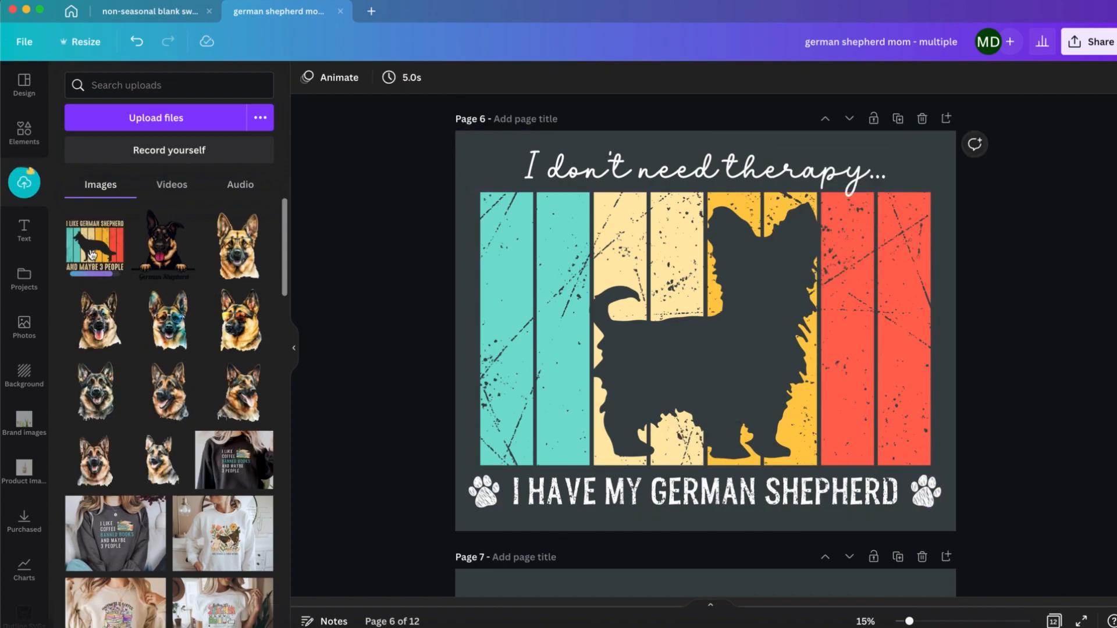
Step: Replace the yorkie stripe artwork on page 6 with the uploaded retro-striped German shepherd silhouette
left_click_drag(94, 247, 692, 331)
scroll(919, 371, "down", 6)
Step: Search the design elements for "german shepherd" and show the full set of graphics
left_click(582, 381)
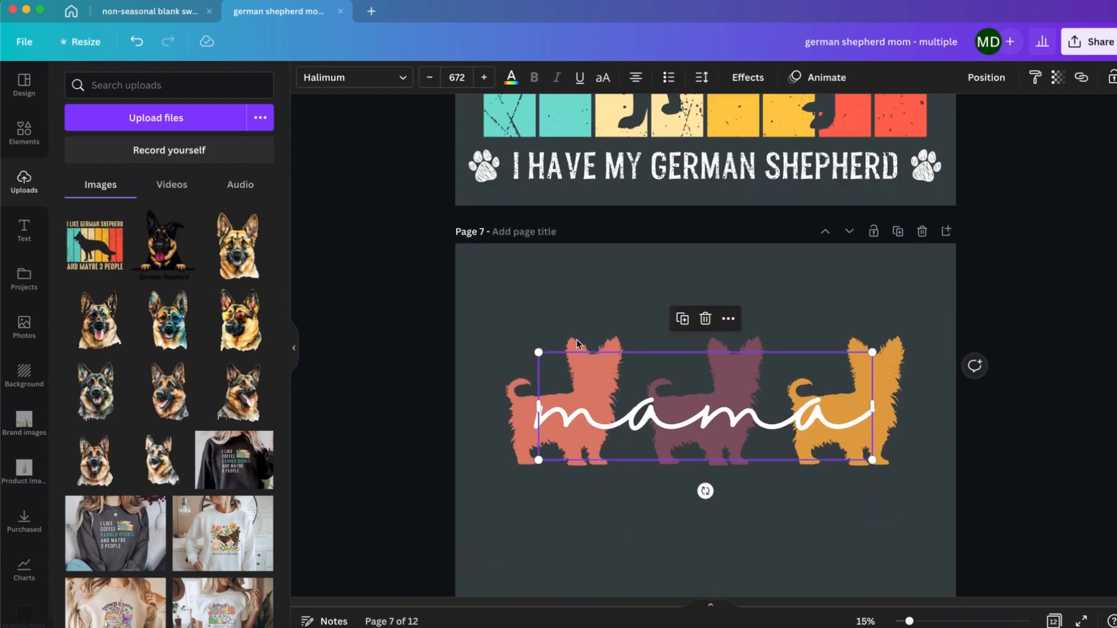
left_click(576, 334)
left_click(919, 77)
left_click(1007, 233)
left_click(24, 133)
left_click(209, 87)
type("german she")
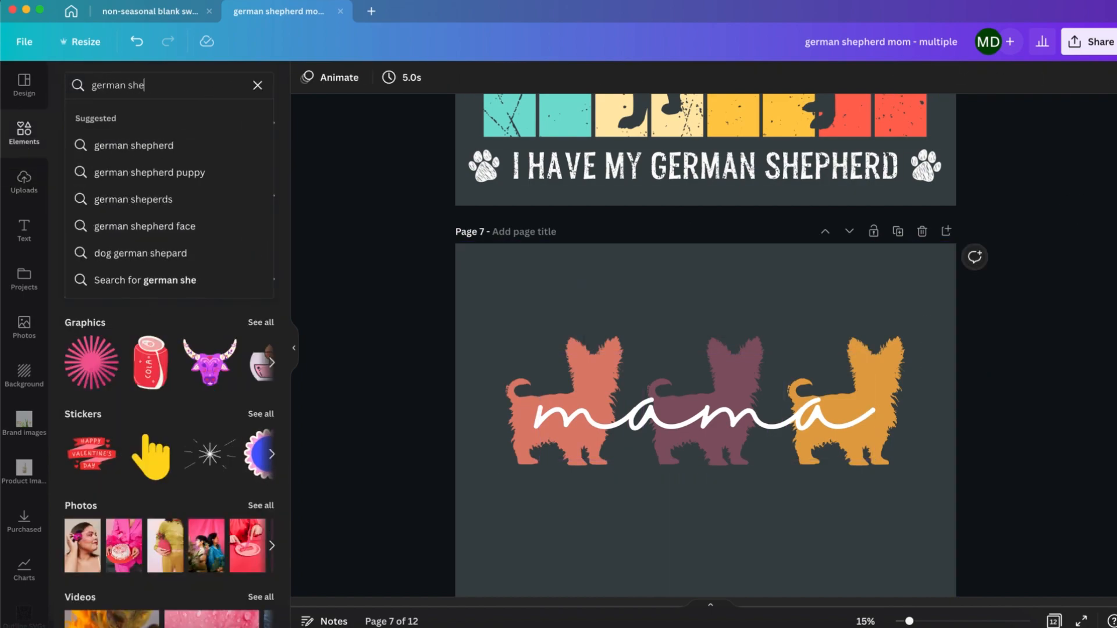
type("pherd")
key("Return")
left_click(259, 187)
scroll(163, 293, "down", 15)
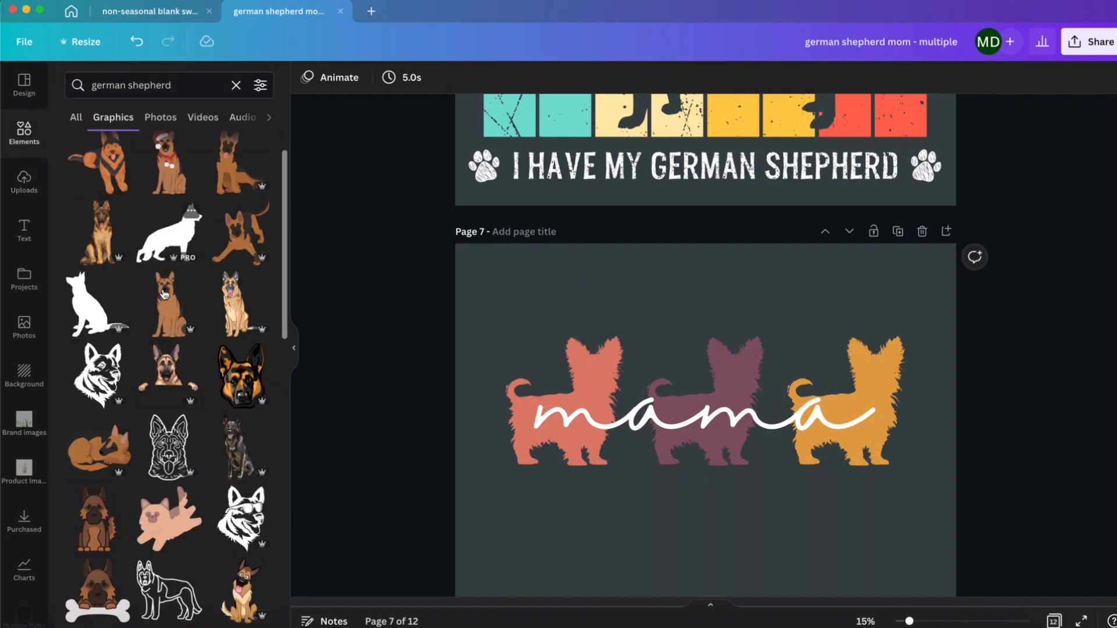
Step: Add a standing German shepherd silhouette to page 7, recolour it coral and put it in place of the left yorkie behind the text
left_click(96, 392)
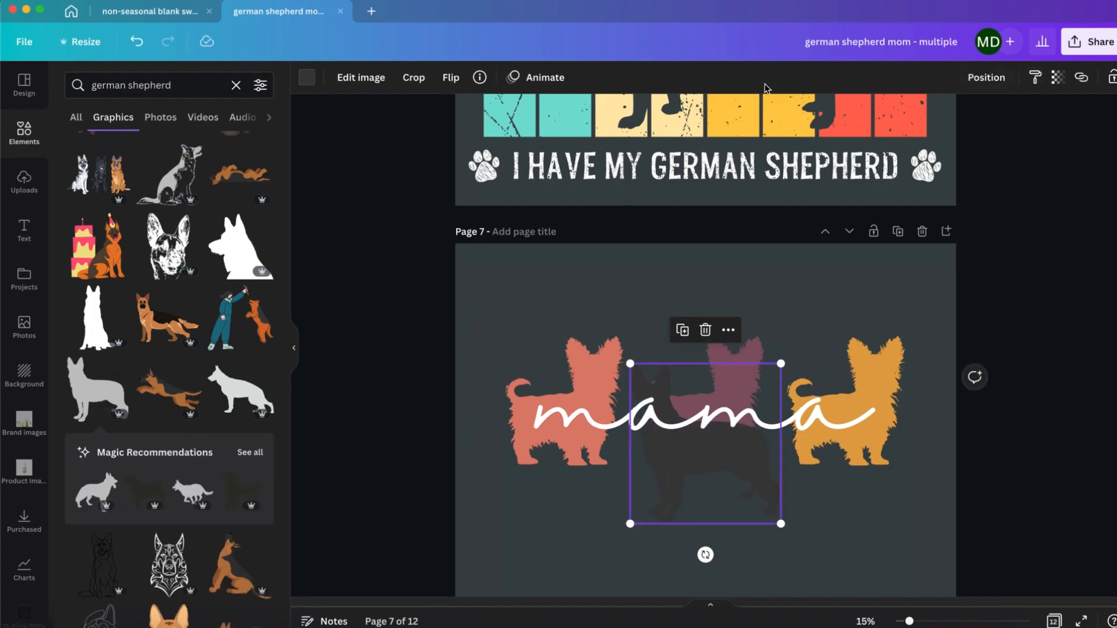
left_click(307, 78)
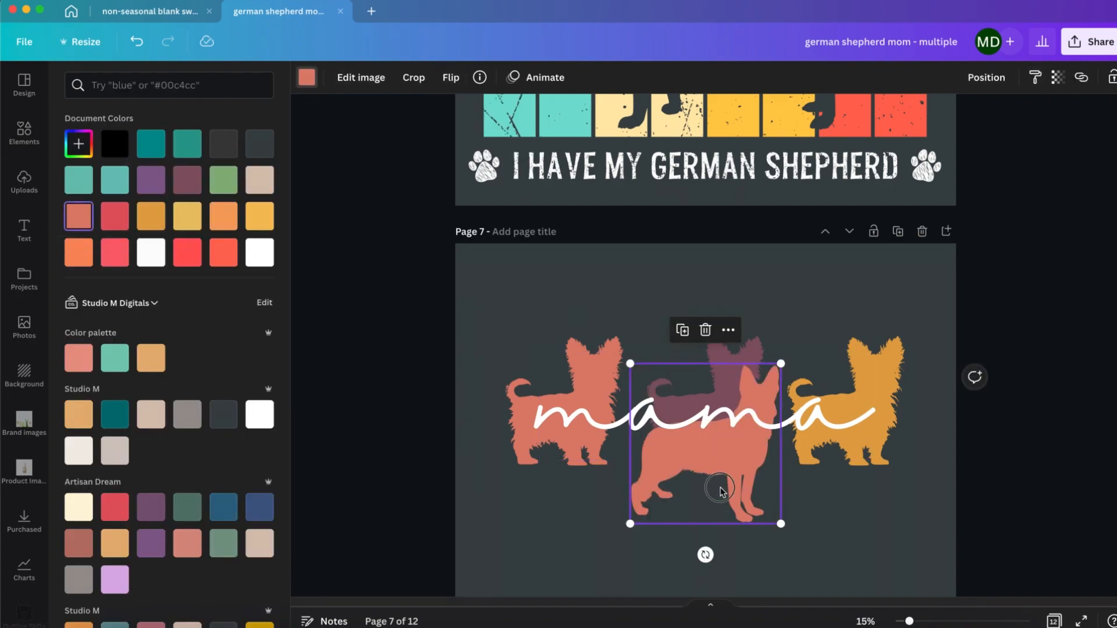
left_click_drag(723, 487, 627, 480)
key("super+bracketleft")
Step: Duplicate the coral silhouette, recolour the copy plum and put it in place of the middle yorkie on page 7
key("super+d")
left_click(308, 78)
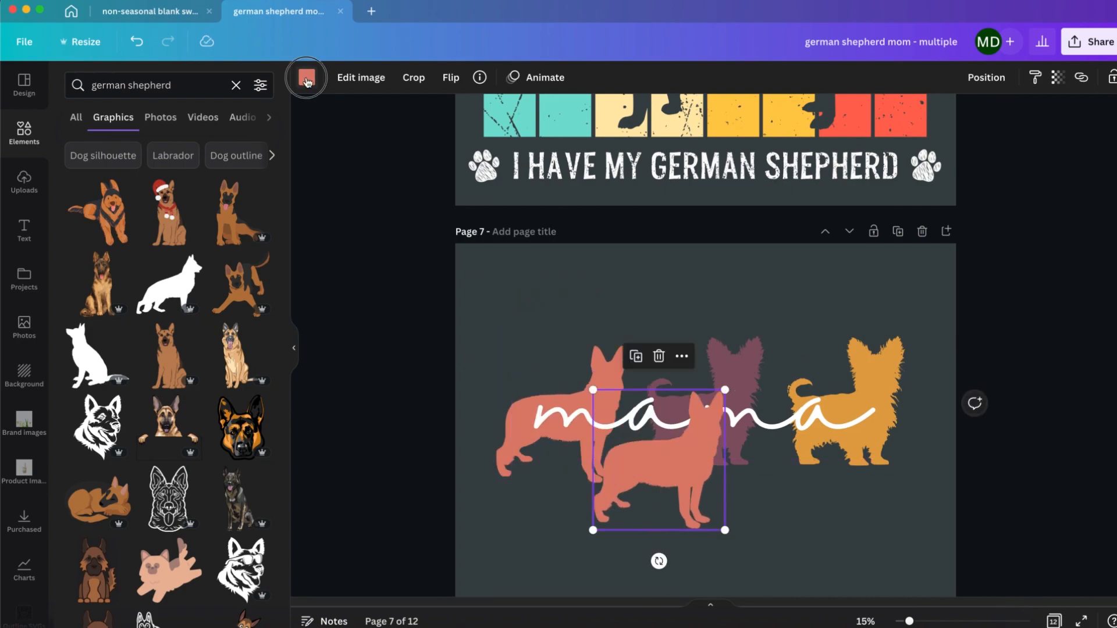
left_click(146, 182)
left_click(751, 363)
left_click(758, 336)
key("Delete")
left_click_drag(685, 487, 723, 435)
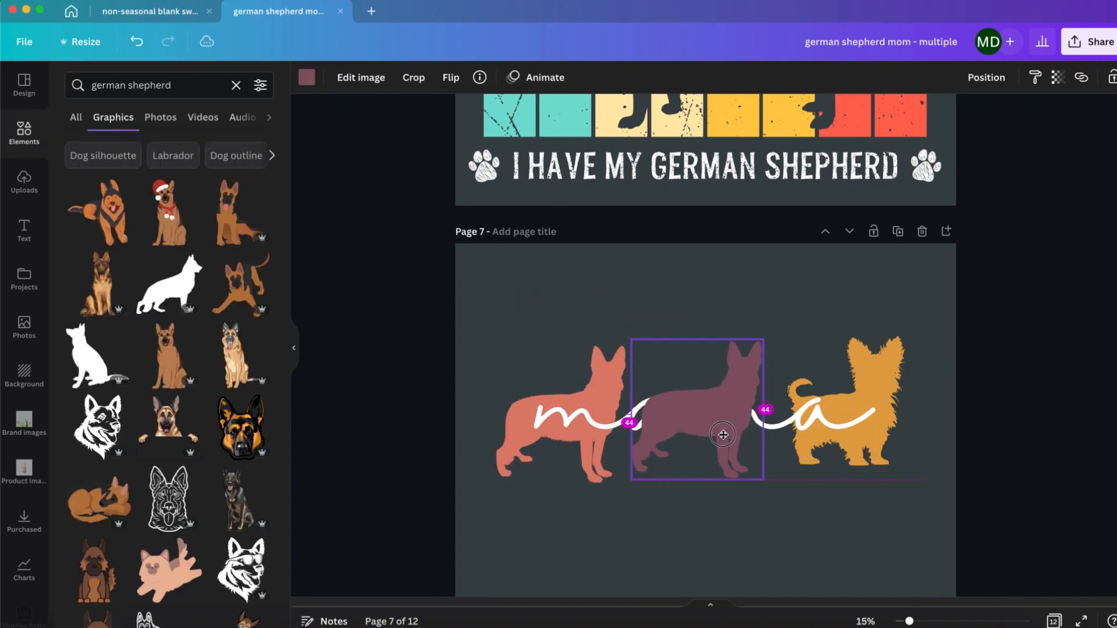
Step: Duplicate the plum silhouette, recolour the copy golden orange and put it in place of the right yorkie on page 7
key("super+d")
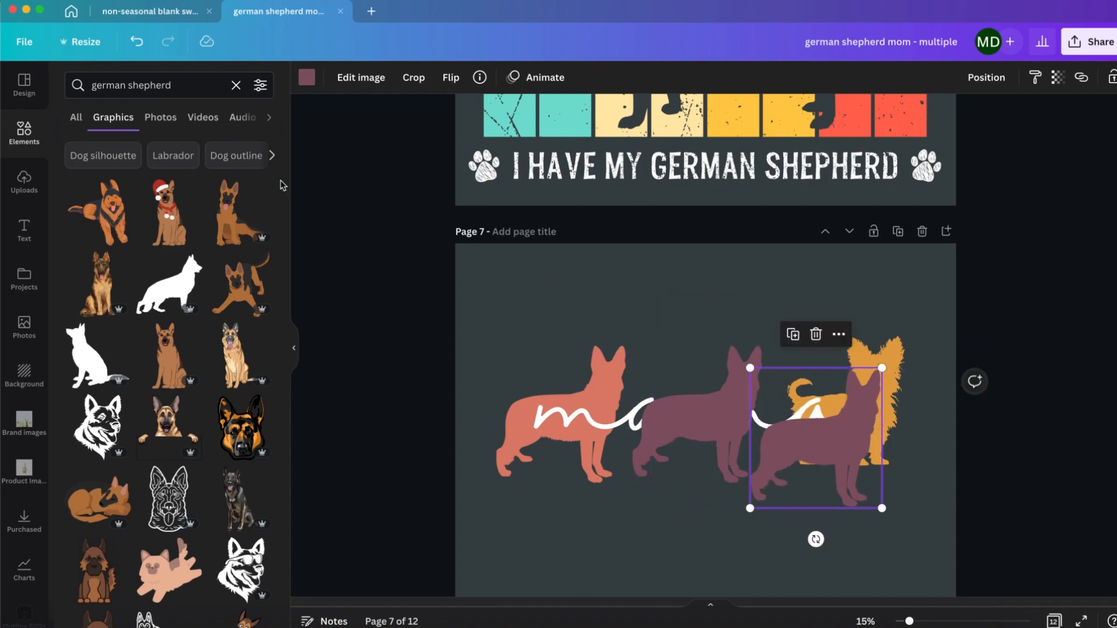
left_click(307, 78)
left_click(79, 143)
left_click(242, 282)
left_click(898, 360)
left_click(898, 359)
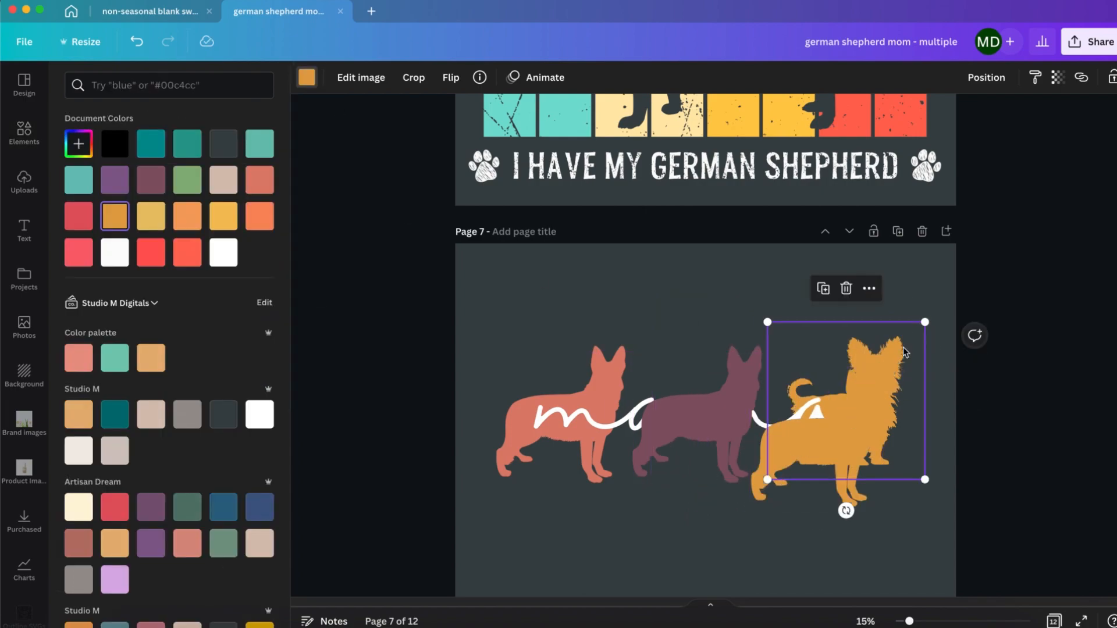
key("Delete")
left_click_drag(832, 453, 846, 430)
Step: Send the three shepherd silhouettes behind the white mama text on page 7 and scale the text to size 652
left_click(699, 430, "shift")
left_click(569, 424, "shift")
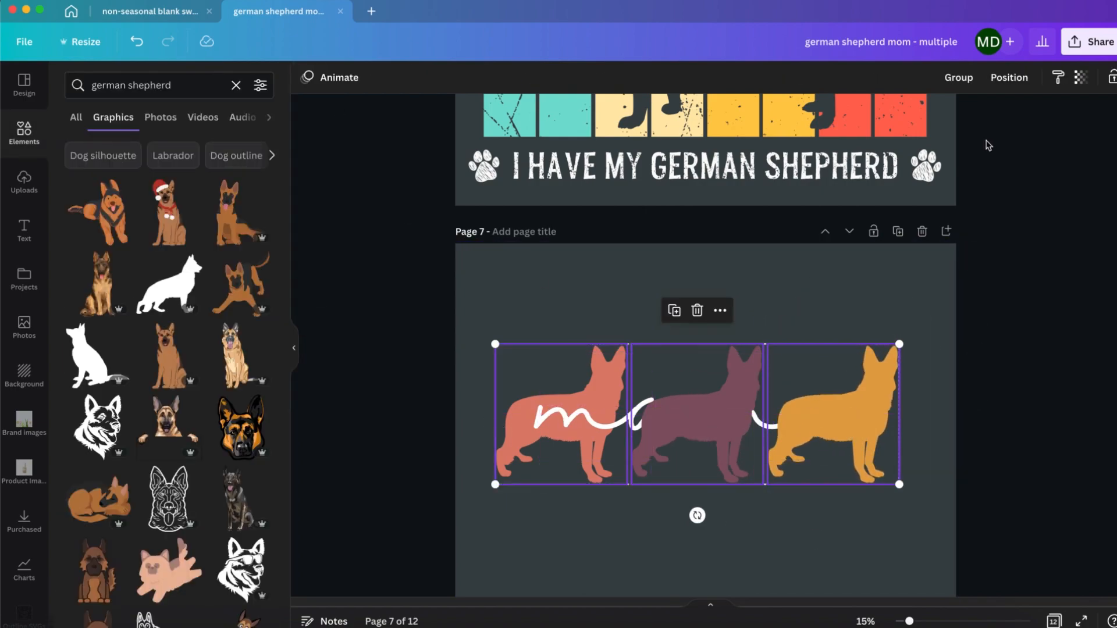
left_click(959, 78)
left_click(988, 78)
left_click(965, 119)
left_click(727, 429)
left_click_drag(873, 352, 863, 356)
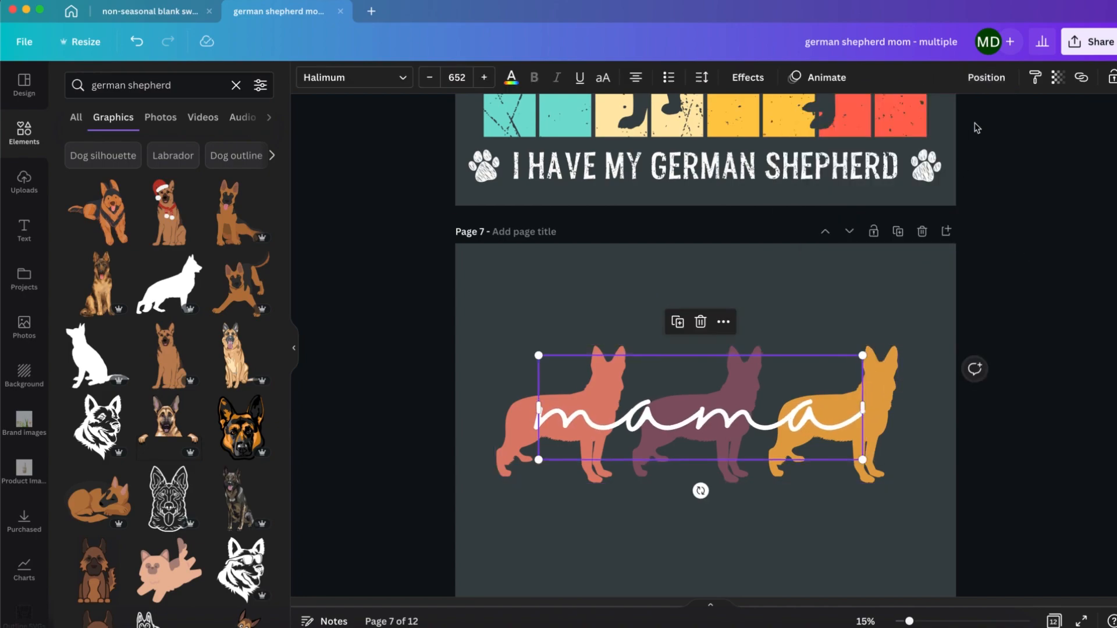
left_click(1009, 314)
Step: Change the multicoloured YORKIE lettering on page 8 to "GERMAN" and fit it on one line across the page
scroll(808, 303, "down", 8)
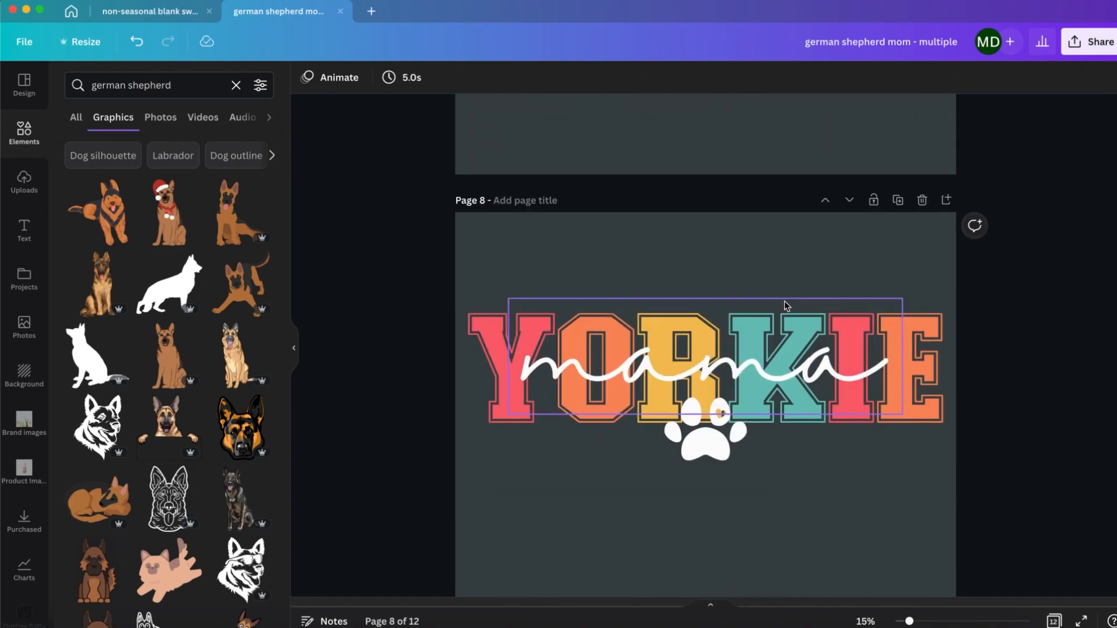
double_click(464, 332)
left_click_drag(469, 329, 875, 327)
type("GERMA")
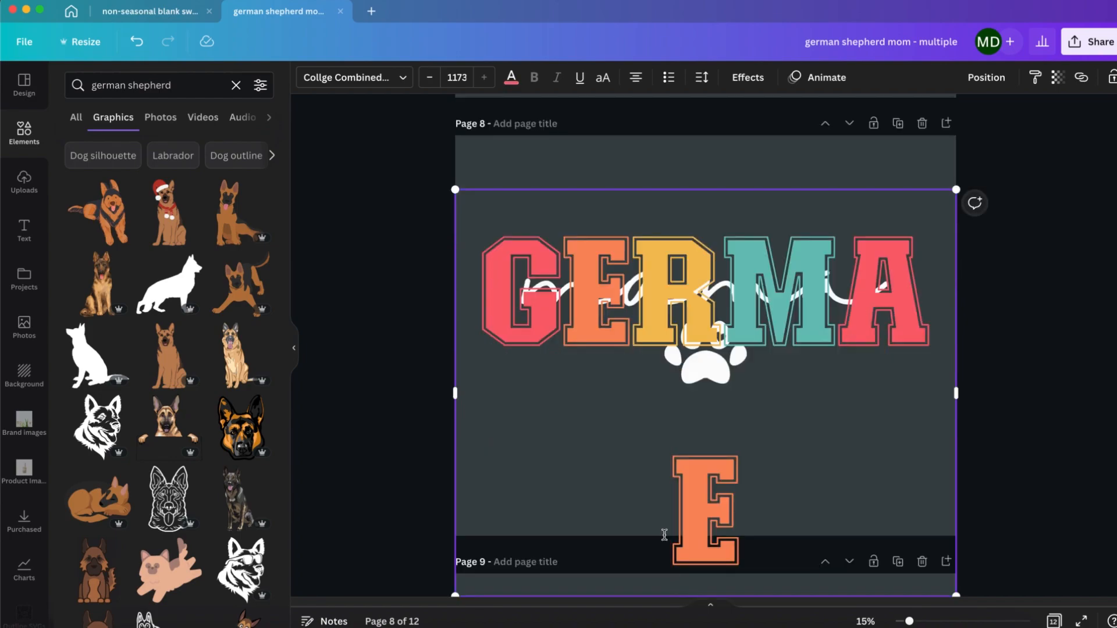
left_click_drag(665, 534, 742, 524)
type("N")
left_click_drag(958, 392, 1106, 334)
Step: Change the script word mama on page 8 to "shepherd", scale it to size 509 and centre it over GERMAN
double_click(767, 285)
type("shepherd")
left_click_drag(509, 221, 621, 269)
left_click_drag(621, 372, 568, 373)
left_click(945, 407)
left_click_drag(873, 320, 767, 296)
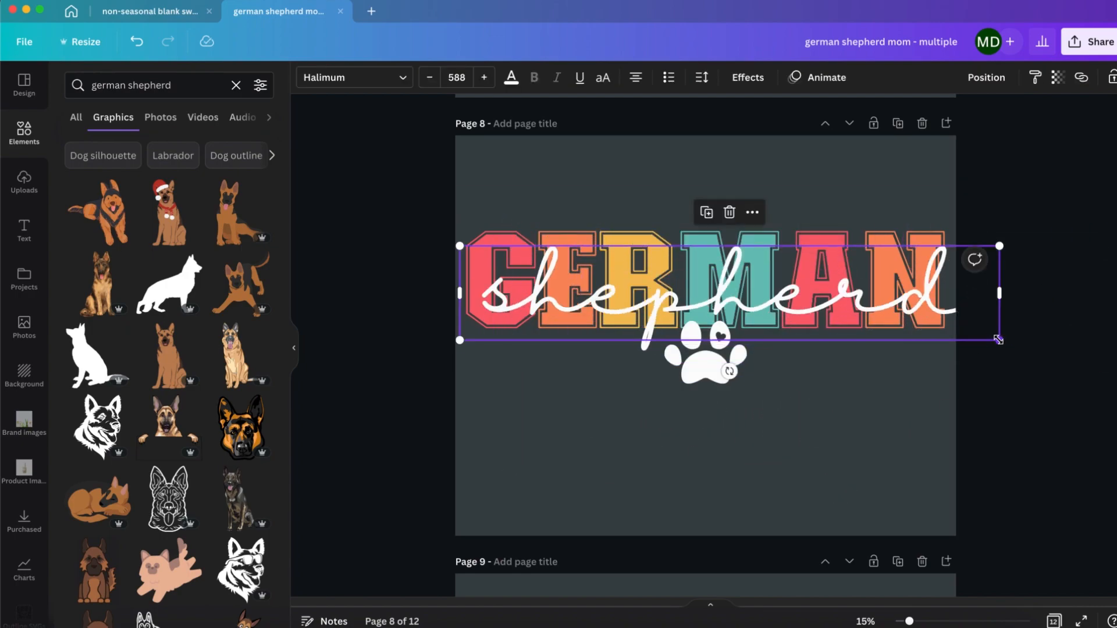
left_click_drag(1001, 340, 924, 326)
left_click(986, 78)
left_click(934, 195)
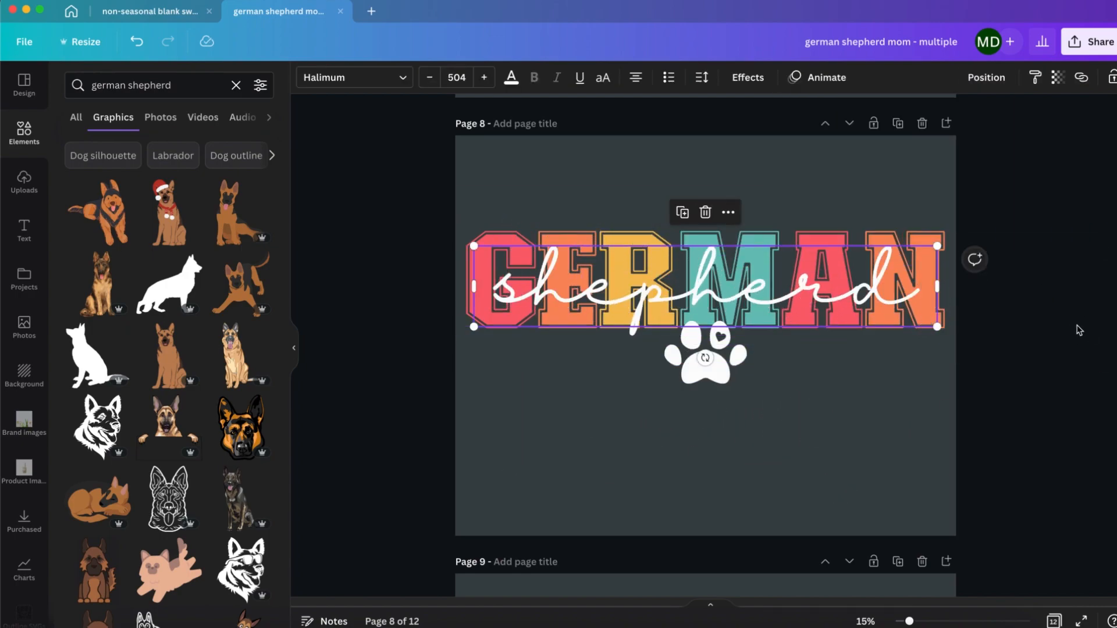
Step: Add a "MAMA" text line to page 8 and place it beneath the paw print
left_click(802, 400)
type("tMAMA")
left_click_drag(704, 294, 695, 423)
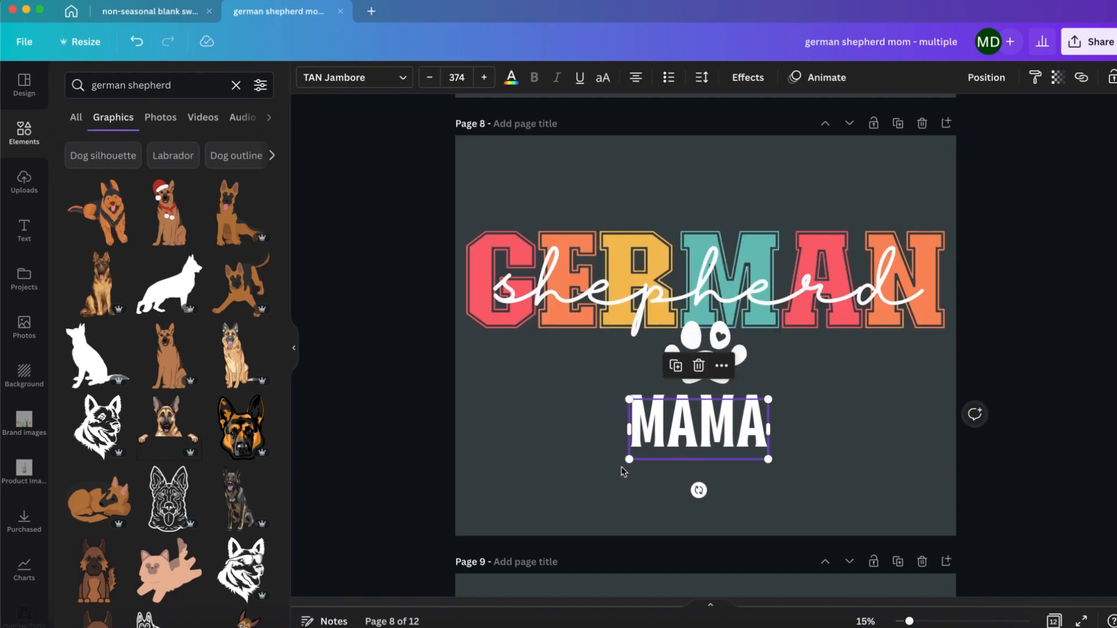
Step: Scale the MAMA text on page 8 to size 204 and split it into MA on each side of the paw print
left_click_drag(624, 458, 687, 441)
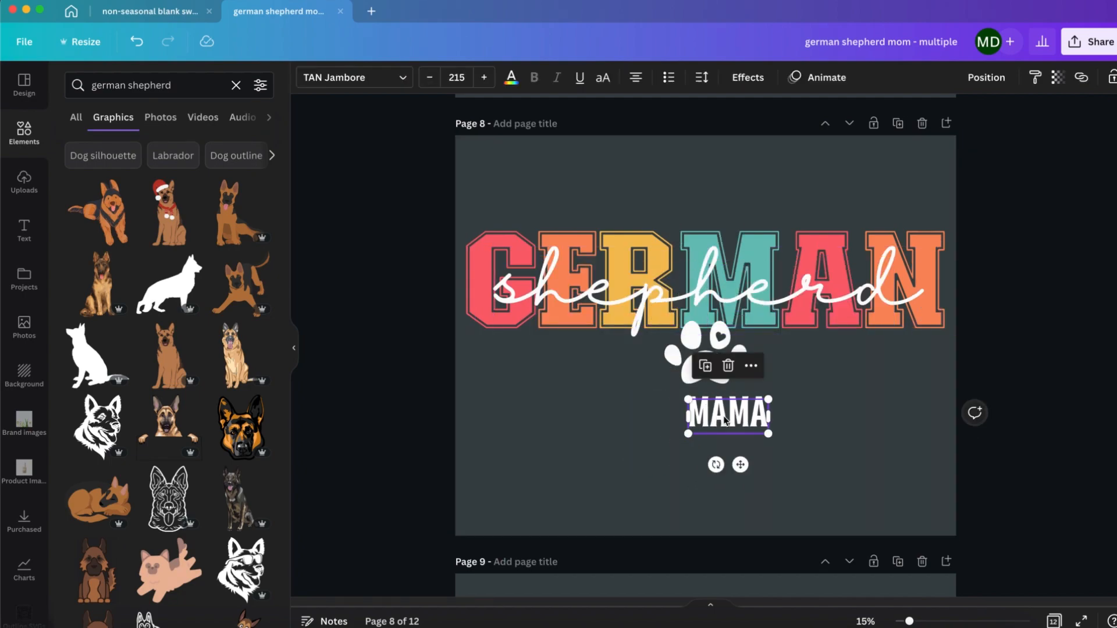
left_click(846, 457)
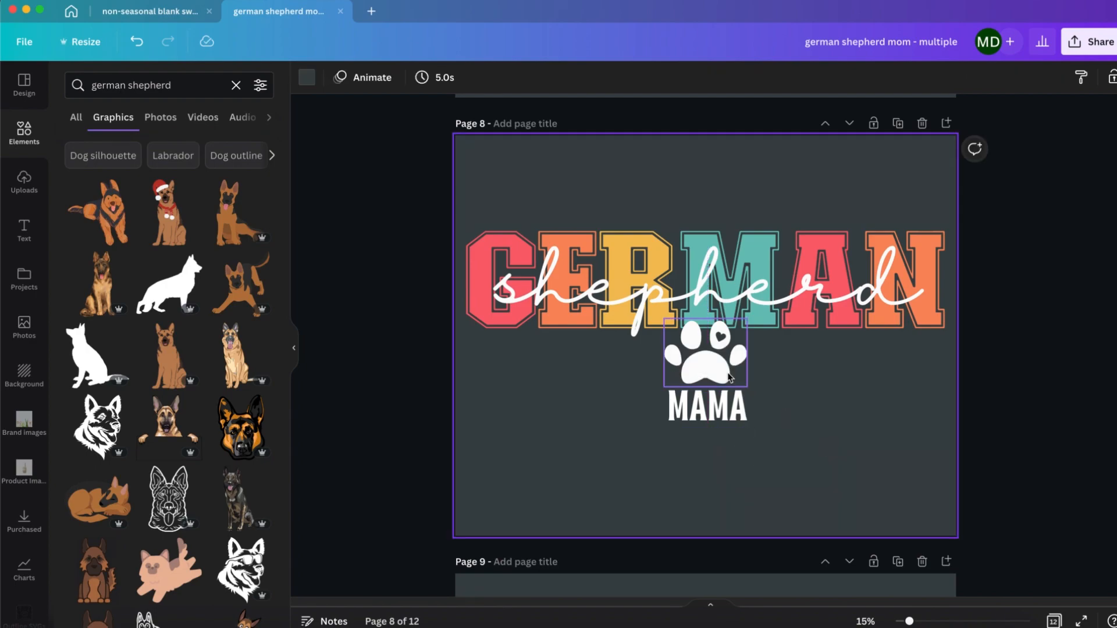
left_click(734, 410)
left_click_drag(749, 425, 718, 420)
left_click(724, 466)
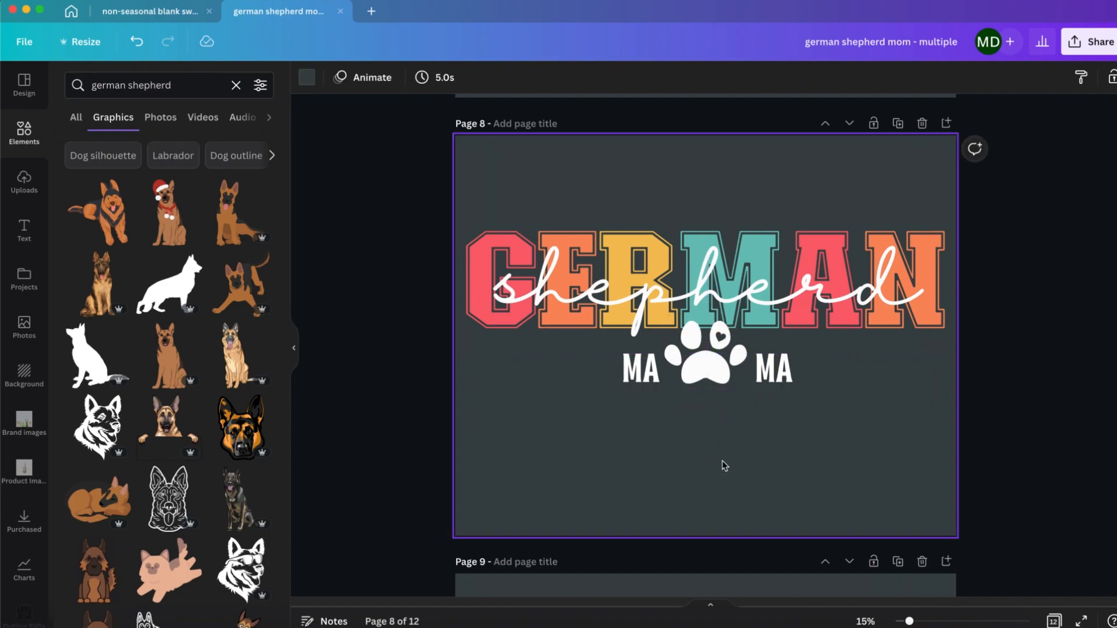
Step: Move the paw print on page 8 slightly below the GERMAN lettering and realign the two MA texts beside it with even gaps
left_click_drag(720, 366, 722, 383)
left_click(906, 427)
left_click(660, 454)
left_click(779, 390)
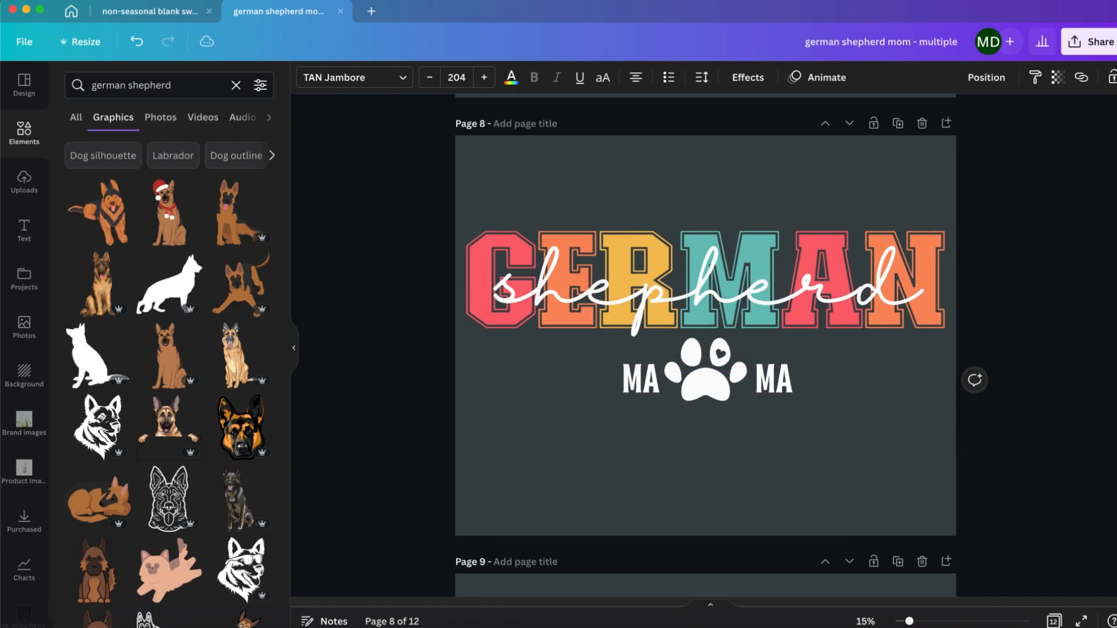
left_click(776, 428)
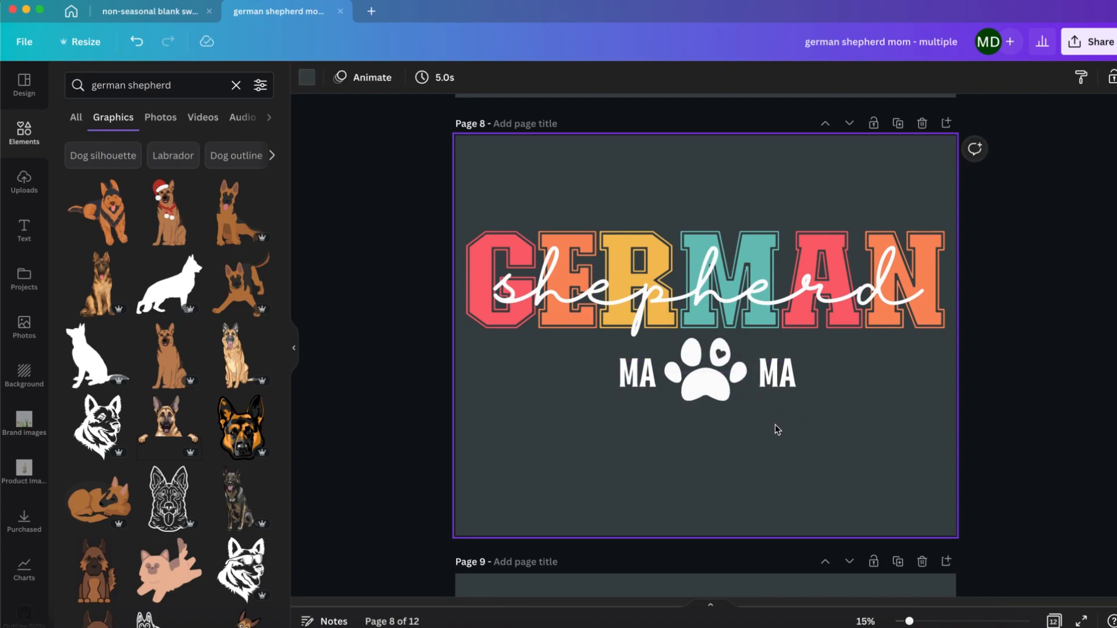
Step: Add the German shepherd silhouette to page 9, scale it to the yorkie's height, place it over the yorkie and colour it white
scroll(778, 428, "down", 6)
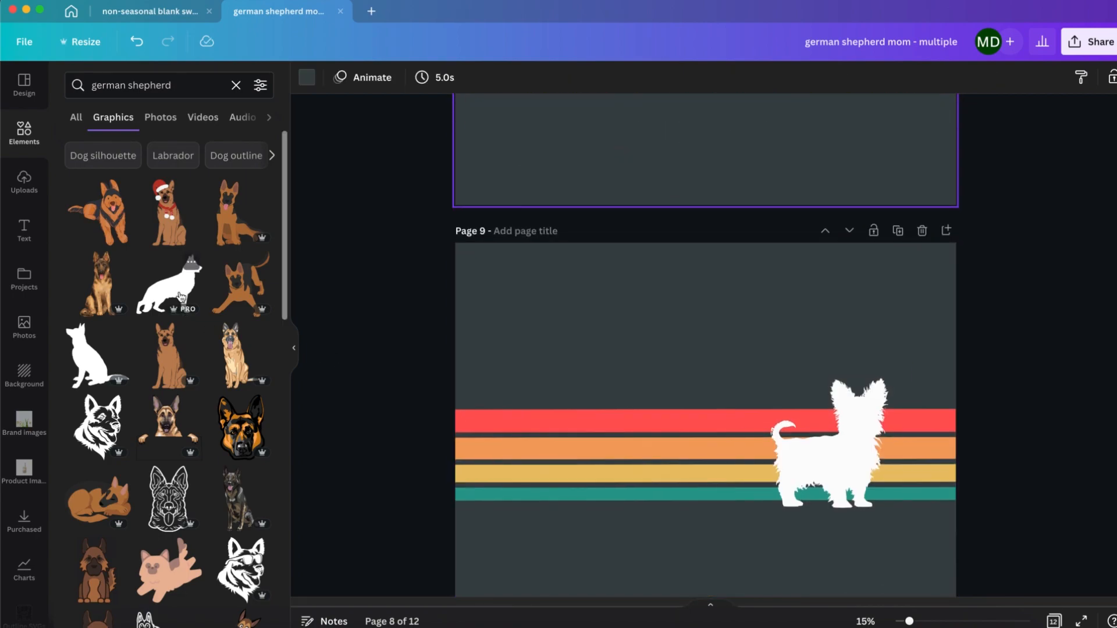
left_click(608, 354)
scroll(608, 352, "up", 6)
scroll(726, 425, "down", 5)
left_click_drag(701, 337, 782, 483)
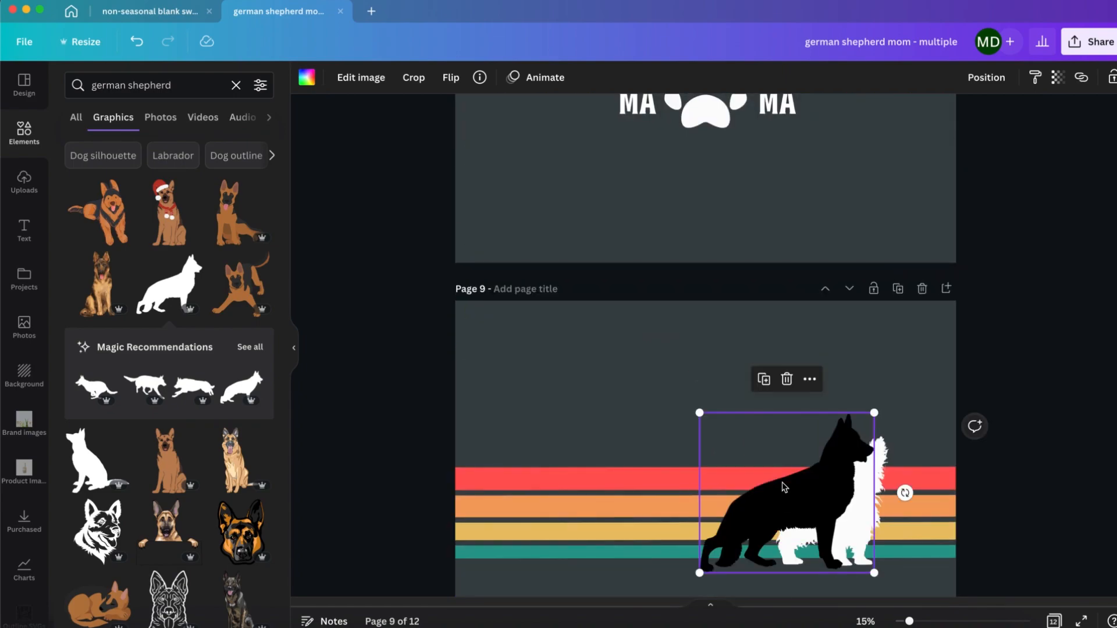
left_click_drag(873, 411, 851, 432)
left_click_drag(766, 544, 813, 519)
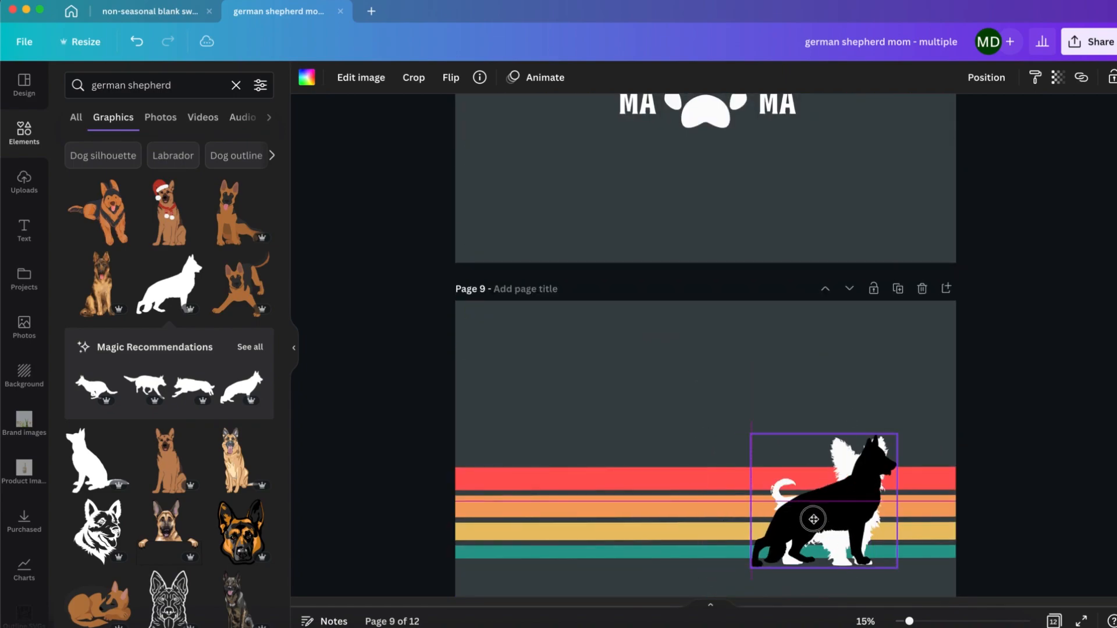
left_click(307, 77)
left_click(115, 253)
Step: Send the shepherd silhouette on page 9 to the back and delete the yorkie silhouette
left_click(986, 77)
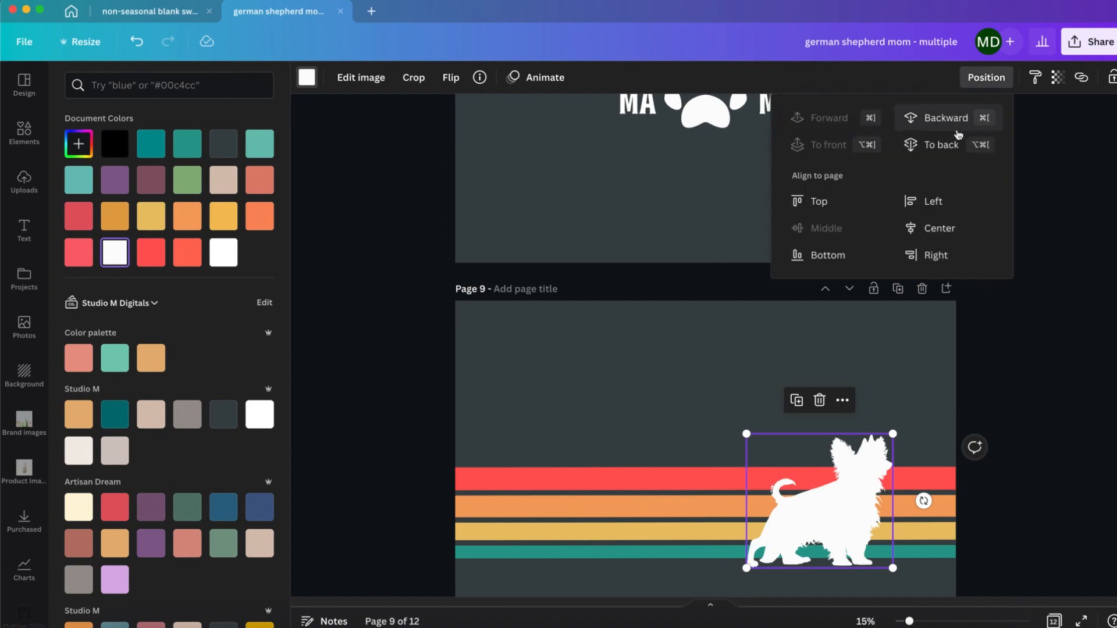
left_click(945, 145)
left_click(855, 486)
key("Delete")
Step: Change the curved YORKIE lettering on page 10 to "GERMAN" and scale it to size 978 so it fits the page width
scroll(983, 459, "down", 10)
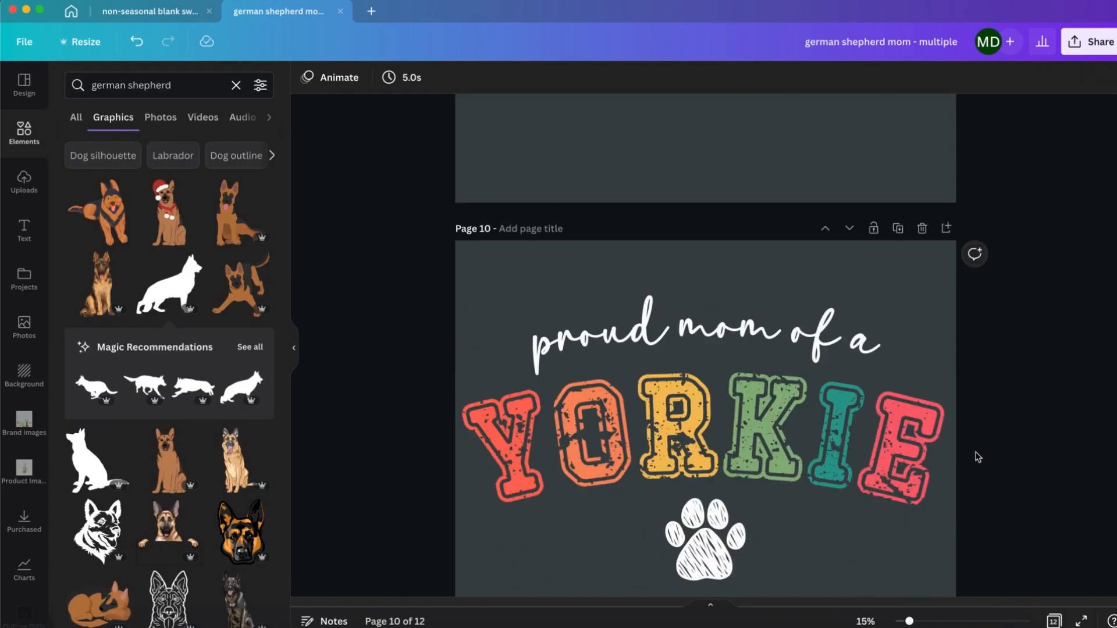
left_click(518, 318)
left_click(518, 317)
type("G")
left_click_drag(541, 318, 622, 302)
type("E")
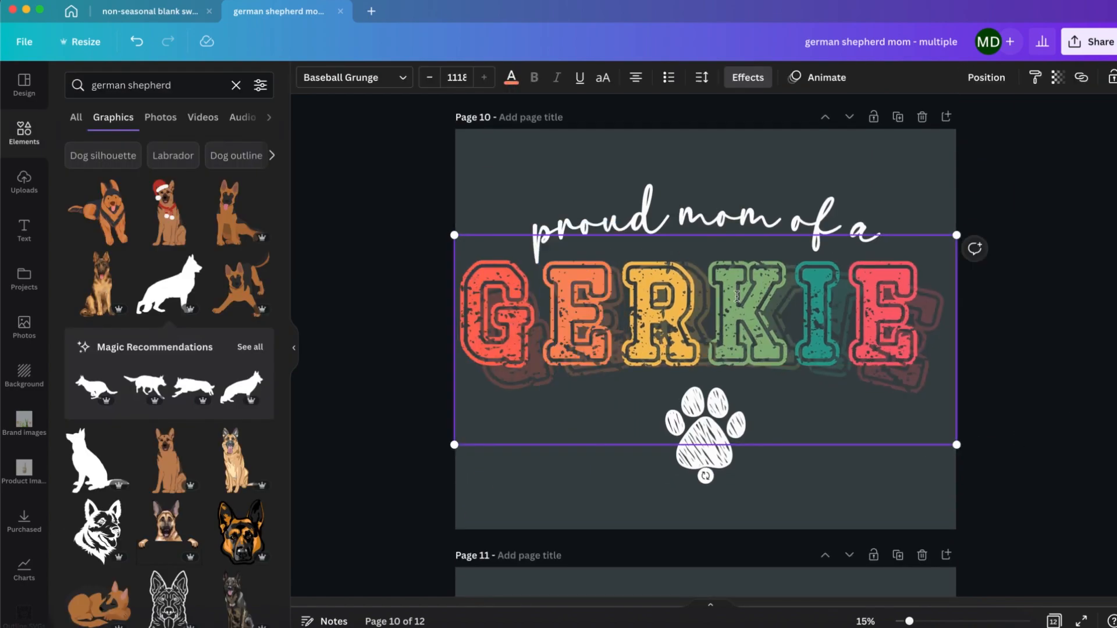
type("M")
left_click_drag(705, 285, 857, 281)
type("A")
left_click_drag(877, 285, 950, 288)
type("N")
key("Escape")
left_click_drag(998, 455, 953, 431)
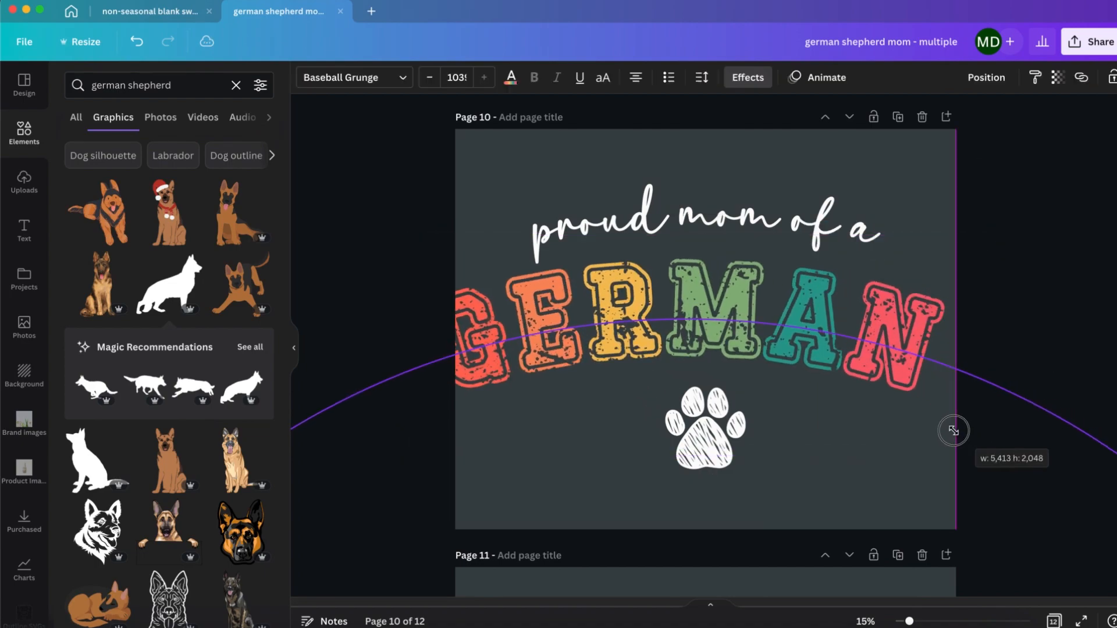
left_click_drag(417, 435, 448, 422)
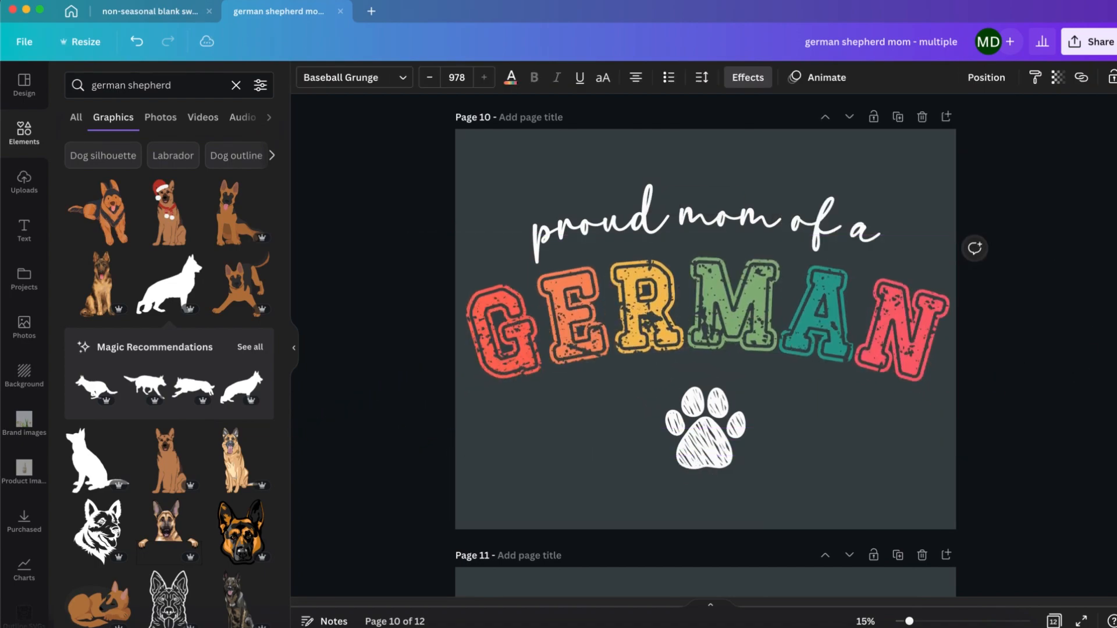
Step: Copy an MA text from page 8 to page 10, change it to "SHEPHERD" at size 244 and fit it between GERMAN and the paw
scroll(808, 236, "up", 12)
left_click(776, 251)
scroll(776, 252, "down", 11)
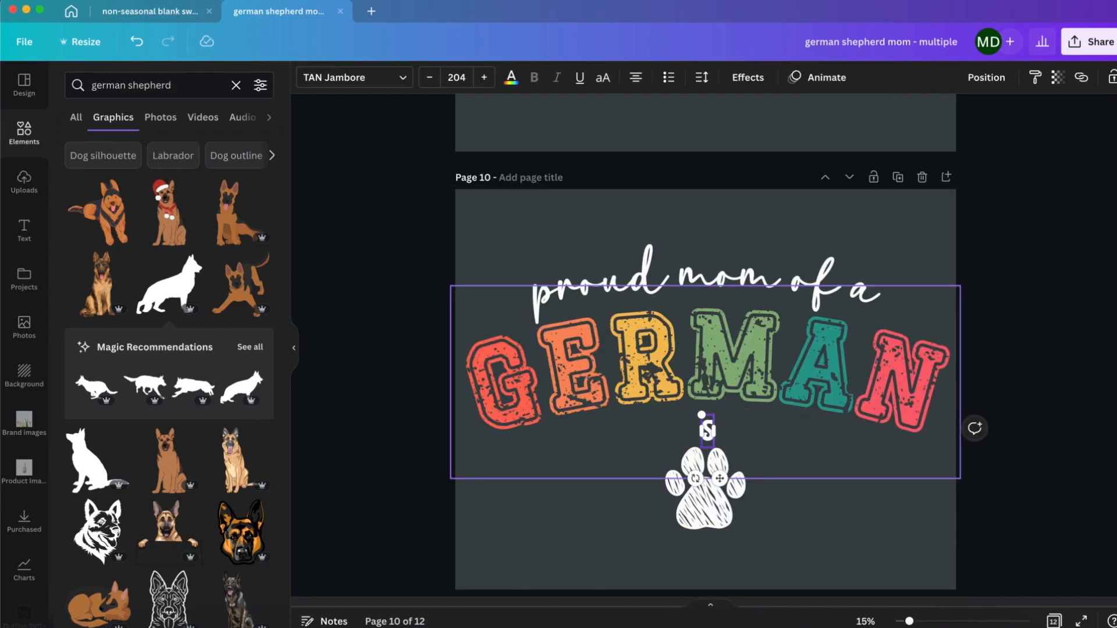
left_click(799, 506)
left_click_drag(740, 431, 737, 437)
left_click_drag(722, 504, 722, 518)
left_click(747, 437)
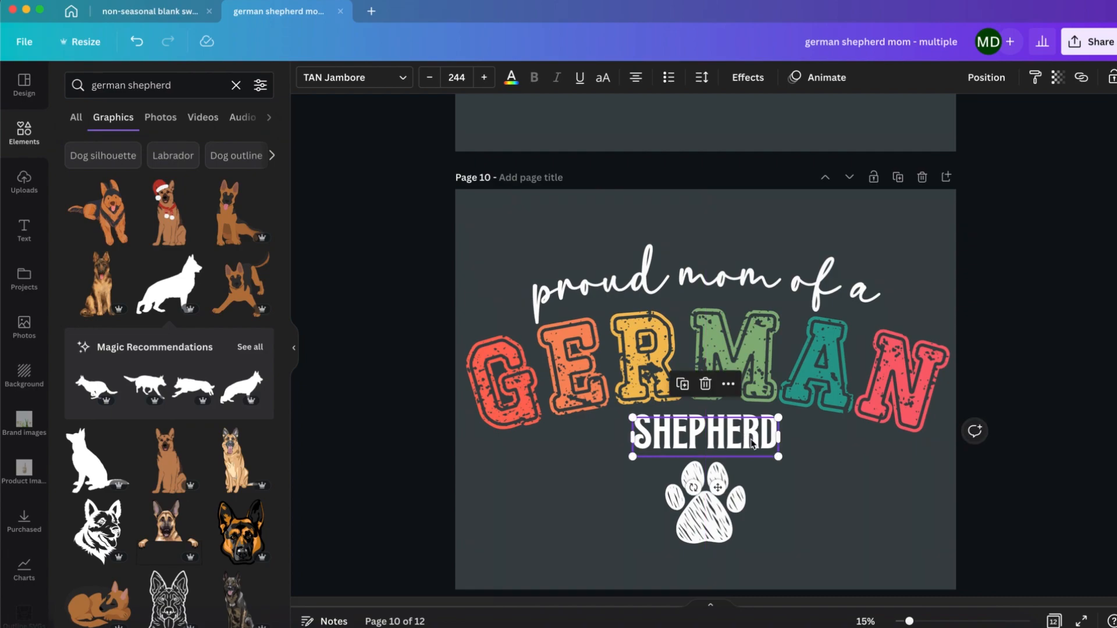
left_click(719, 438)
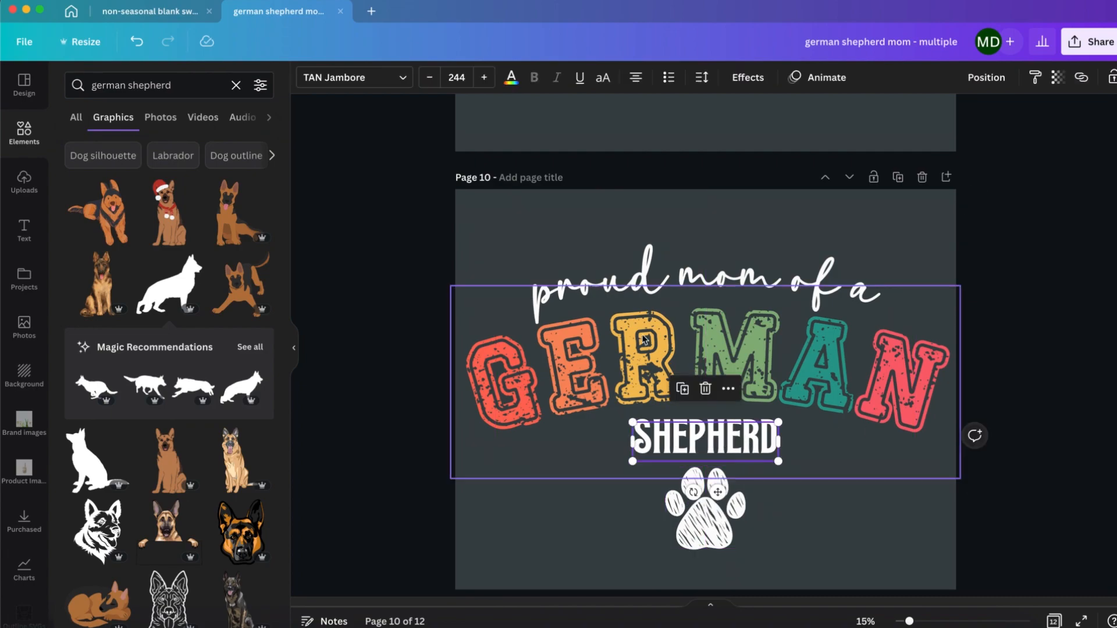
Step: Copy the style of the "proud mom of a" line onto the SHEPHERD text and change the word to lowercase "shepherd"
left_click(658, 286)
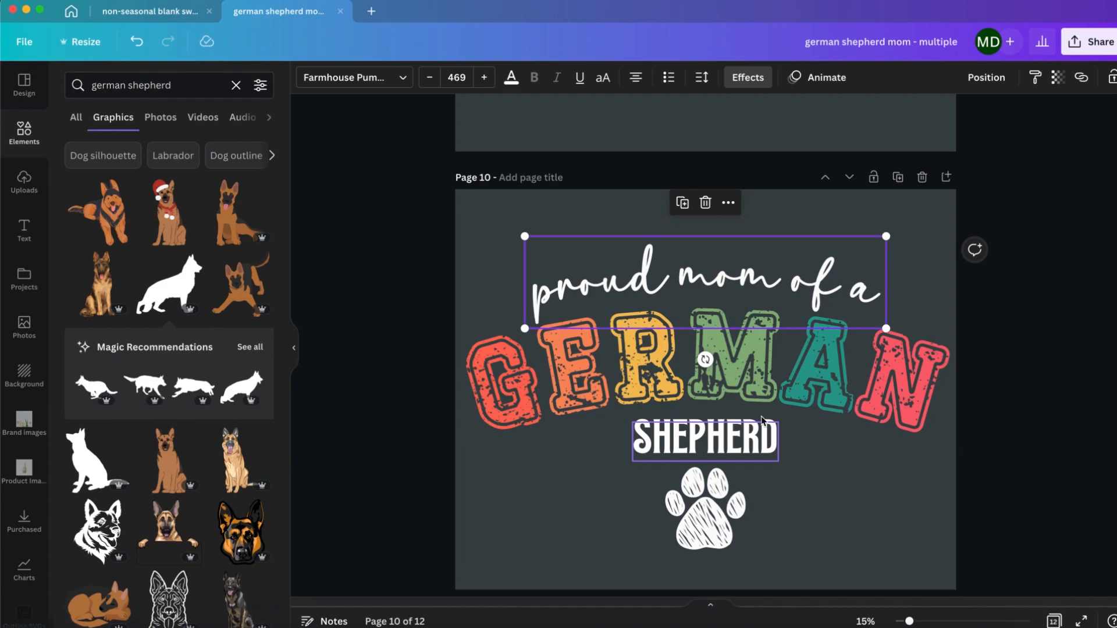
left_click(1035, 77)
left_click(705, 438)
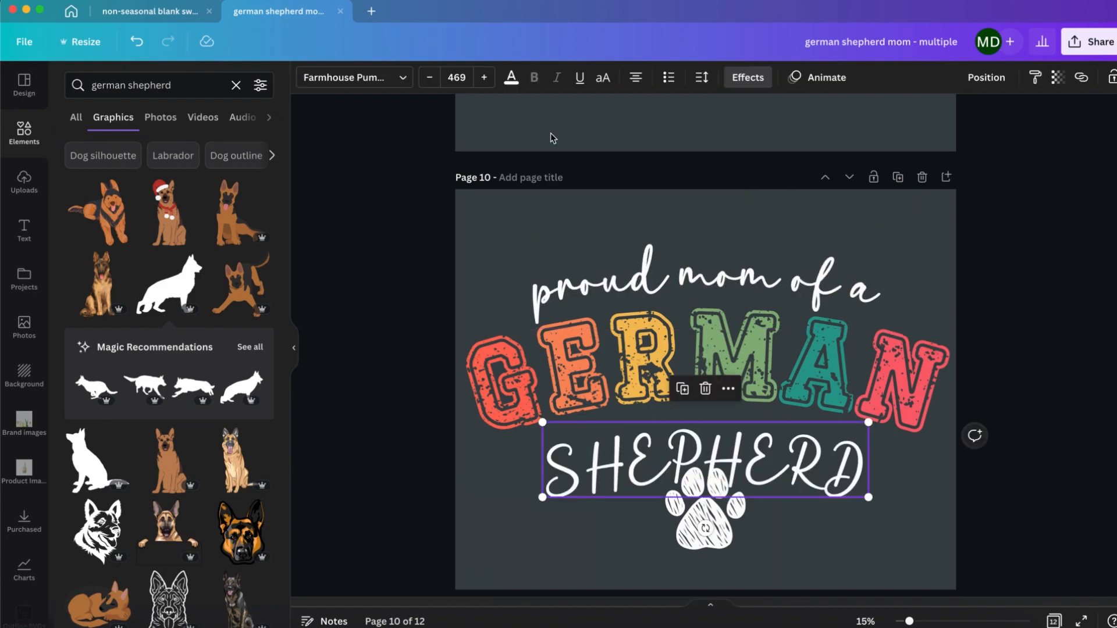
left_click(860, 519)
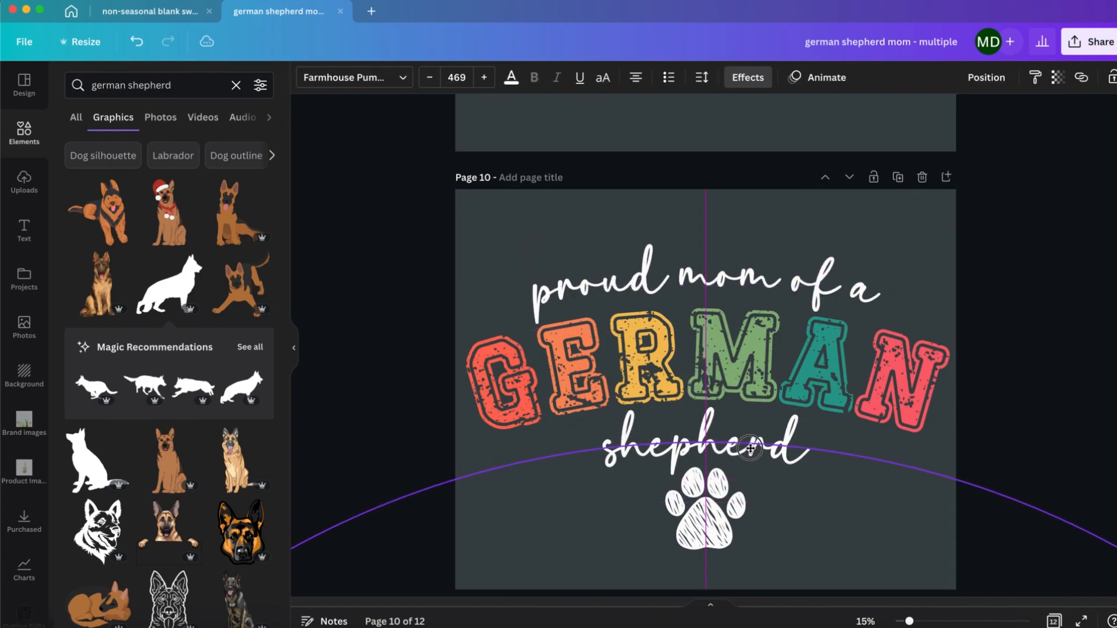
Step: Overlap the script shepherd with the lower edge of GERMAN on page 10, enlarge it slightly and move the paw print up beneath it
left_click(680, 547)
left_click_drag(682, 549, 682, 556)
left_click_drag(766, 449, 761, 415)
left_click_drag(718, 543, 718, 506)
left_click(762, 426)
left_click_drag(812, 454, 826, 460)
Step: Change the "proud mom of a" line on page 10 to the Farmhouse Pumpkin Regular font, scale it to size 353 and centre it
left_click(774, 302)
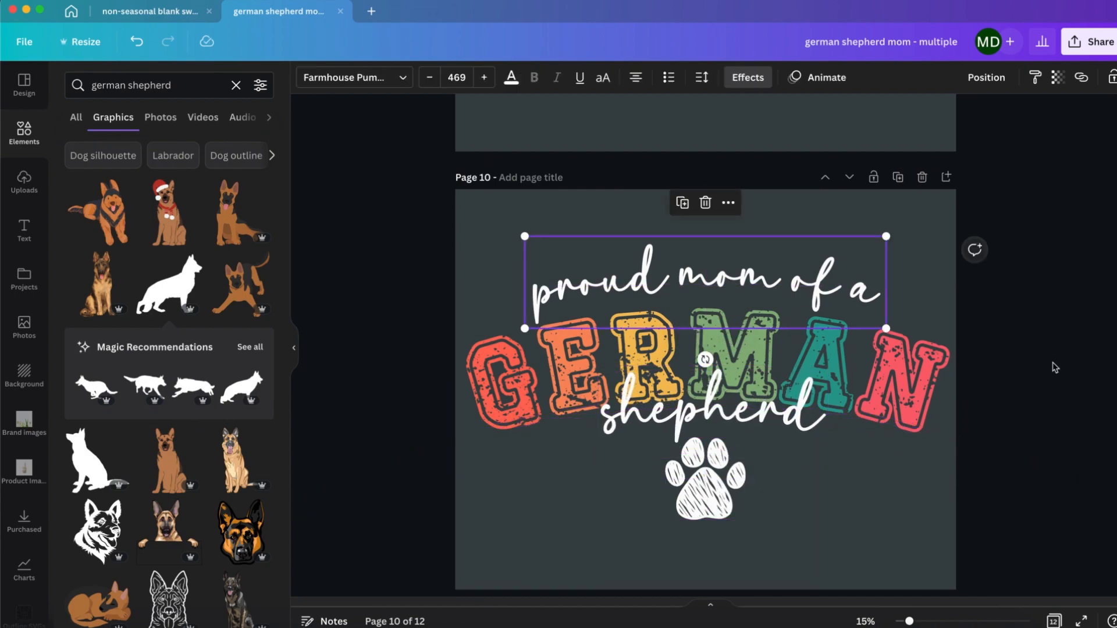
left_click(399, 77)
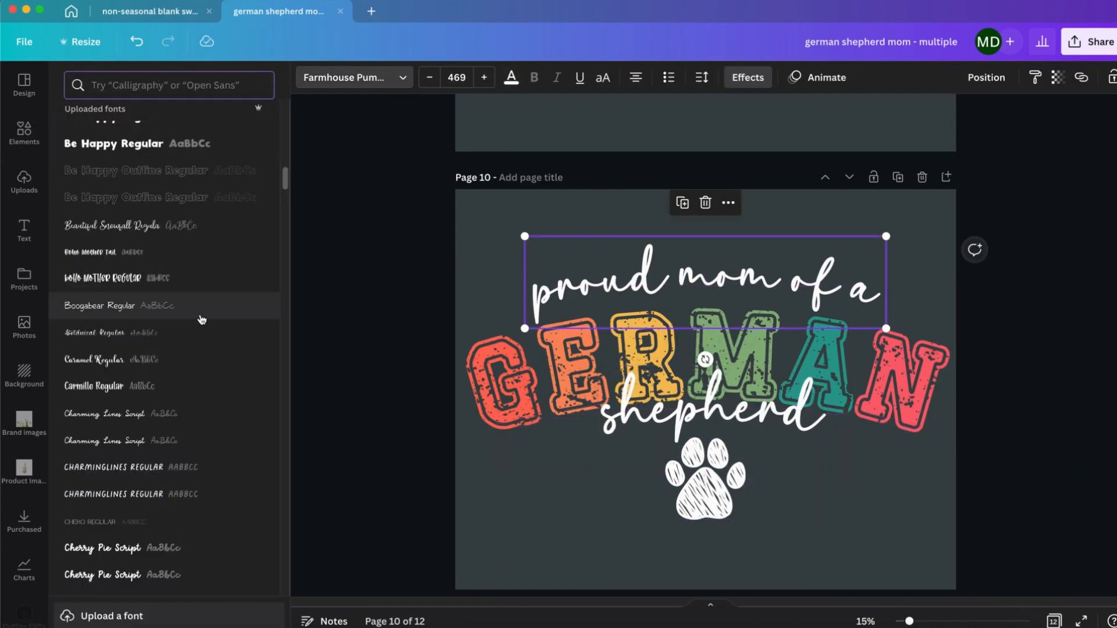
scroll(163, 314, "down", 5)
left_click(138, 201)
left_click_drag(541, 236, 623, 259)
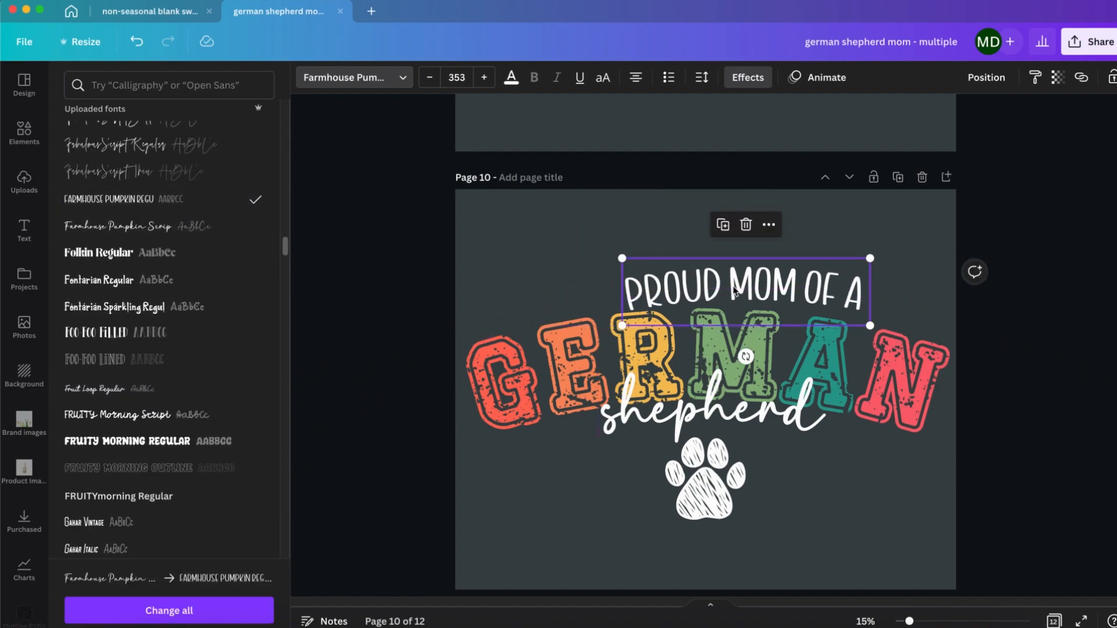
left_click_drag(700, 289, 659, 289)
Step: Scale the PROUD MOM OF A line to size 308, widen its letter spacing and set its curve to 16 to follow GERMAN
left_click(702, 77)
left_click_drag(745, 136, 766, 139)
left_click_drag(869, 258, 829, 268)
left_click(743, 80)
left_click_drag(187, 537, 183, 537)
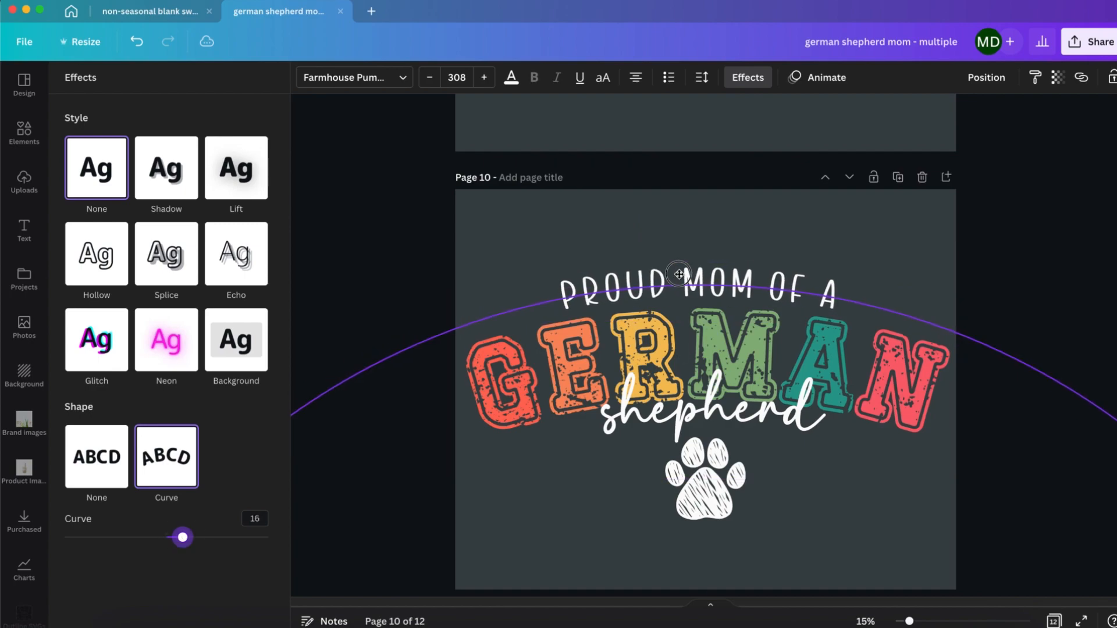
left_click(701, 77)
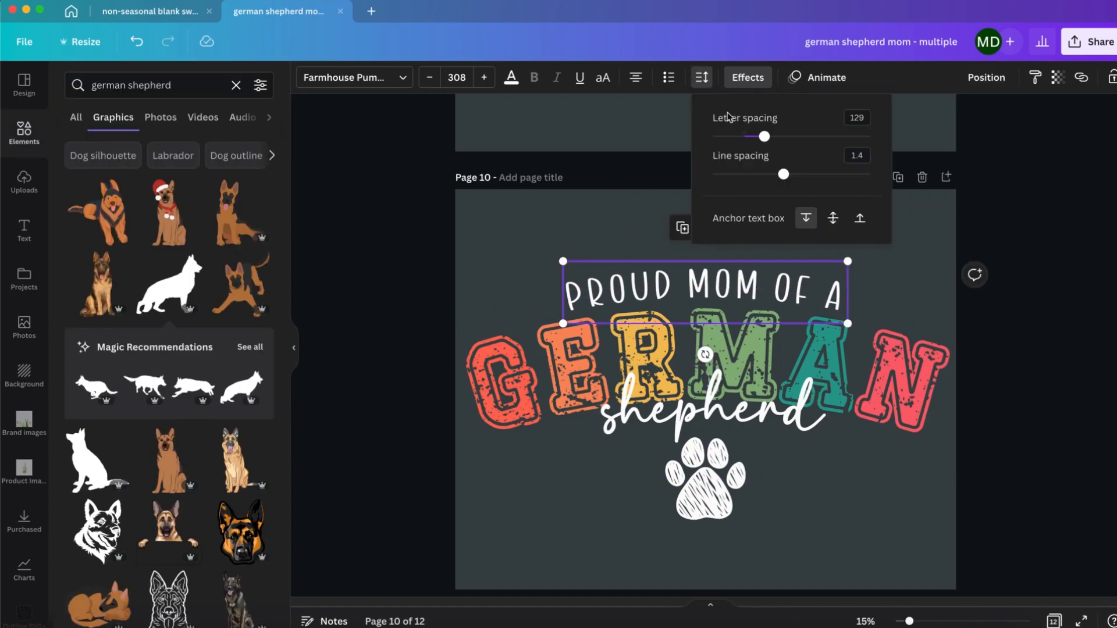
left_click_drag(763, 138, 786, 136)
left_click(1003, 304)
Step: Move the GERMAN lettering, the script shepherd and the paw print on page 10 slightly down from the top line
left_click_drag(745, 412, 744, 420)
left_click_drag(735, 440, 736, 447)
left_click_drag(714, 489, 714, 496)
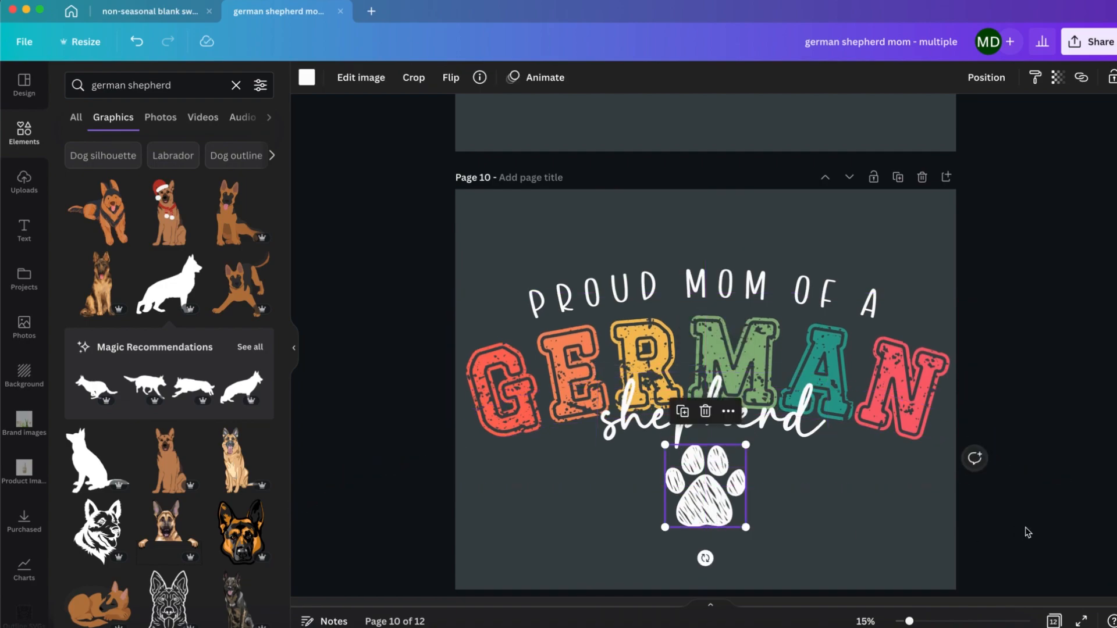
left_click(1019, 524)
Step: Change the striped multicoloured YORKIE lettering behind mama on page 11 to "GERMAN"
scroll(1004, 512, "down", 5)
left_click(512, 374)
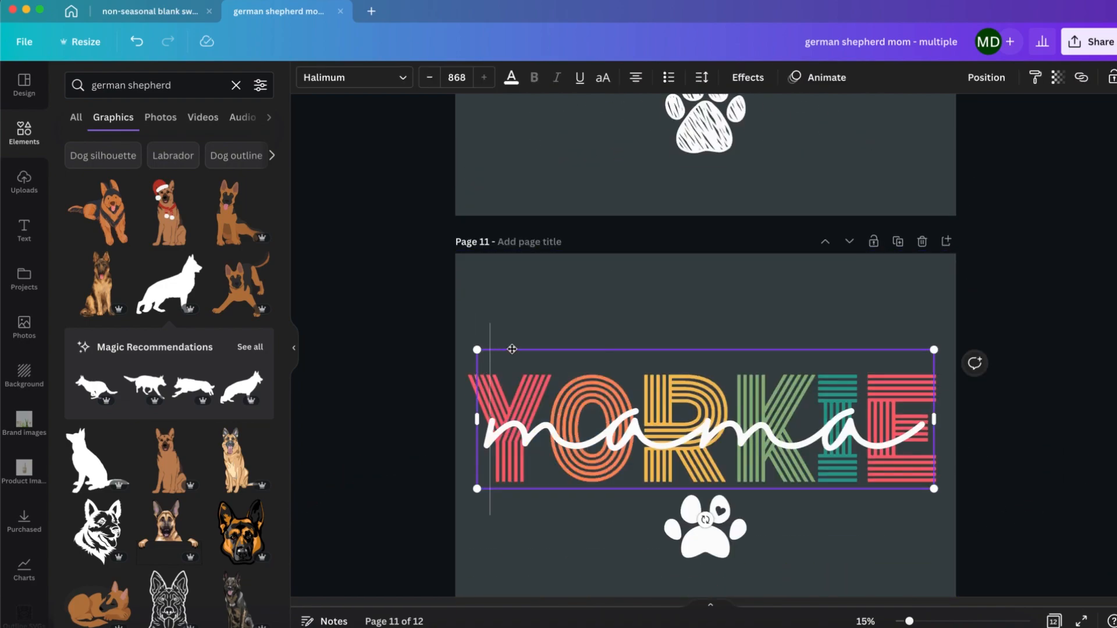
left_click(464, 367)
type("G")
left_click_drag(464, 367, 611, 381)
type("E")
type("M")
left_click_drag(731, 382, 861, 386)
type("AN")
Step: Scale the striped GERMAN lettering on page 11 to fit the page width and centre it horizontally
left_click_drag(986, 404, 983, 367)
left_click(1035, 425)
left_click(950, 357)
left_click_drag(424, 372, 442, 367)
left_click(986, 77)
left_click(928, 218)
left_click(1040, 256)
Step: Replace the script mama on page 11 with a copy of the script shepherd from page 8, positioned over GERMAN
left_click(677, 291)
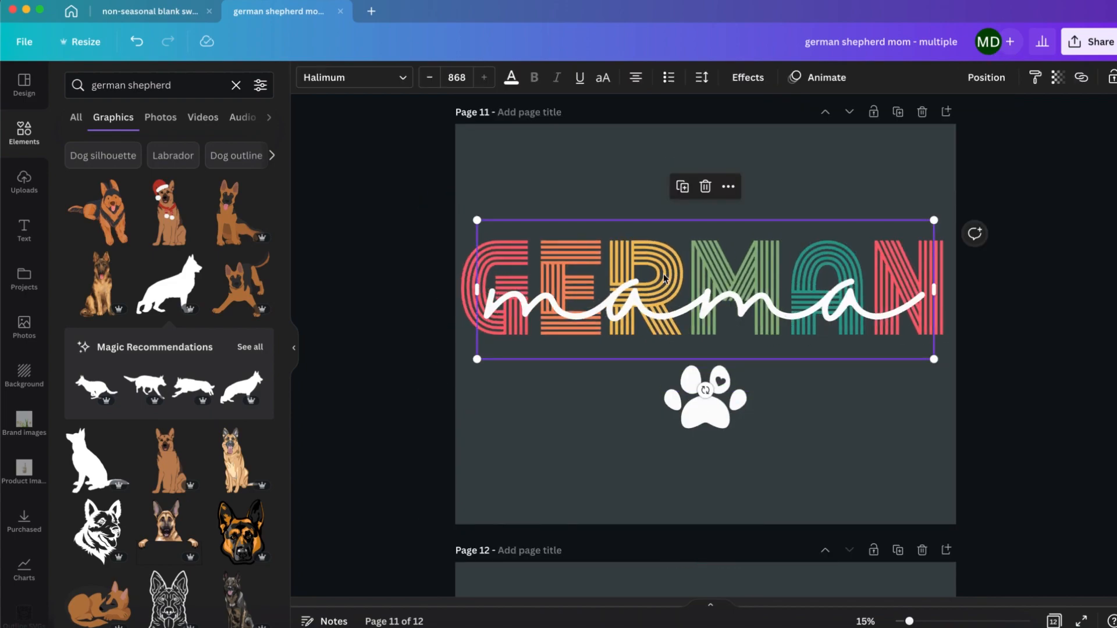
scroll(674, 264, "up", 15)
scroll(673, 264, "up", 6)
left_click(675, 279)
key("super+c")
scroll(698, 350, "down", 20)
left_click(803, 387)
key("Delete")
key("super+v")
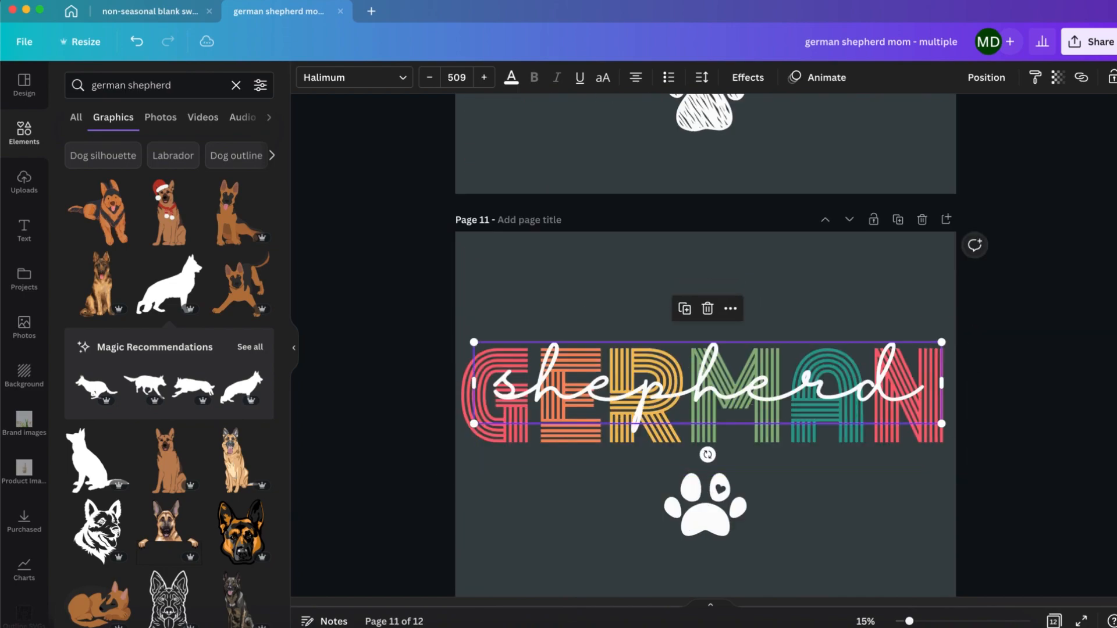
left_click_drag(818, 390, 818, 427)
Step: Replace the paw print on page 11 with a copy of page 8's paw and MA texts, placed below the lettering
scroll(801, 317, "up", 20)
left_click_drag(1011, 527, 606, 488)
scroll(607, 489, "down", 15)
scroll(607, 493, "down", 8)
left_click(707, 350)
scroll(818, 390, "up", 1)
left_click(786, 299)
left_click(722, 356)
key("Delete")
key("super+v")
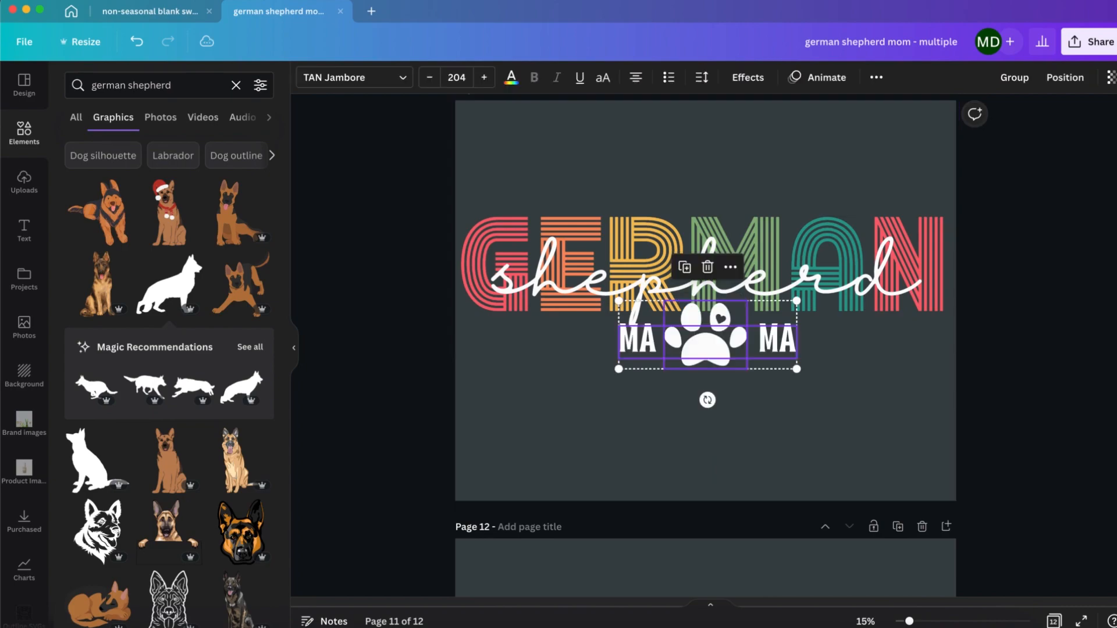
left_click_drag(723, 355, 720, 370)
left_click(937, 401)
Step: Change the YORKSHIRE TERRIER text on page 12 to "GERMAN SHEPHERD"
scroll(901, 395, "down", 6)
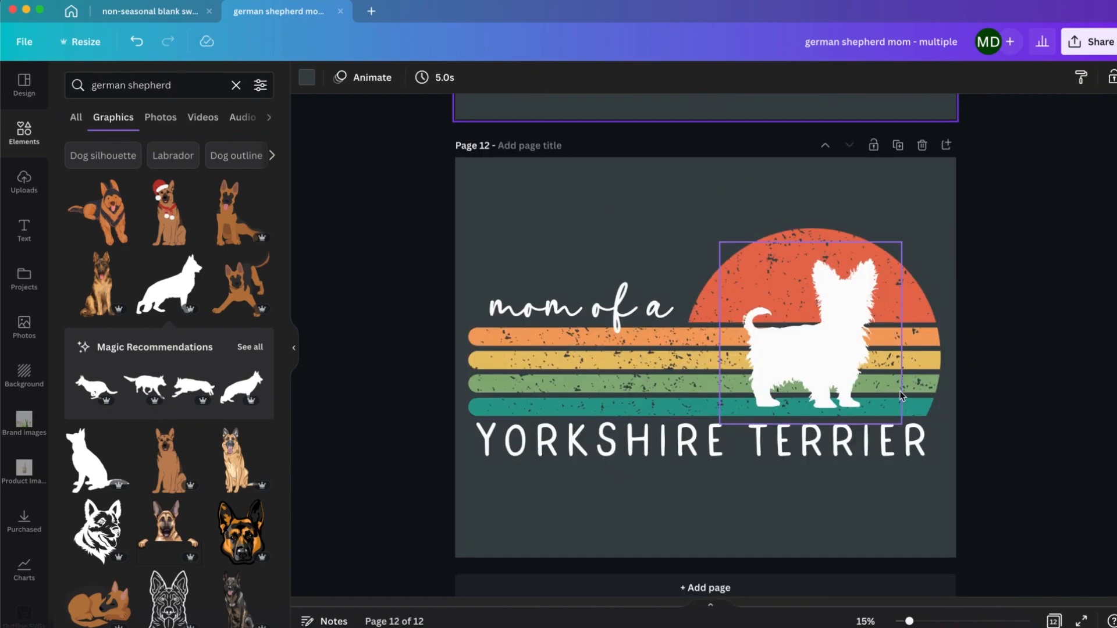
triple_click(827, 440)
type("GERMAN SHEPHERD")
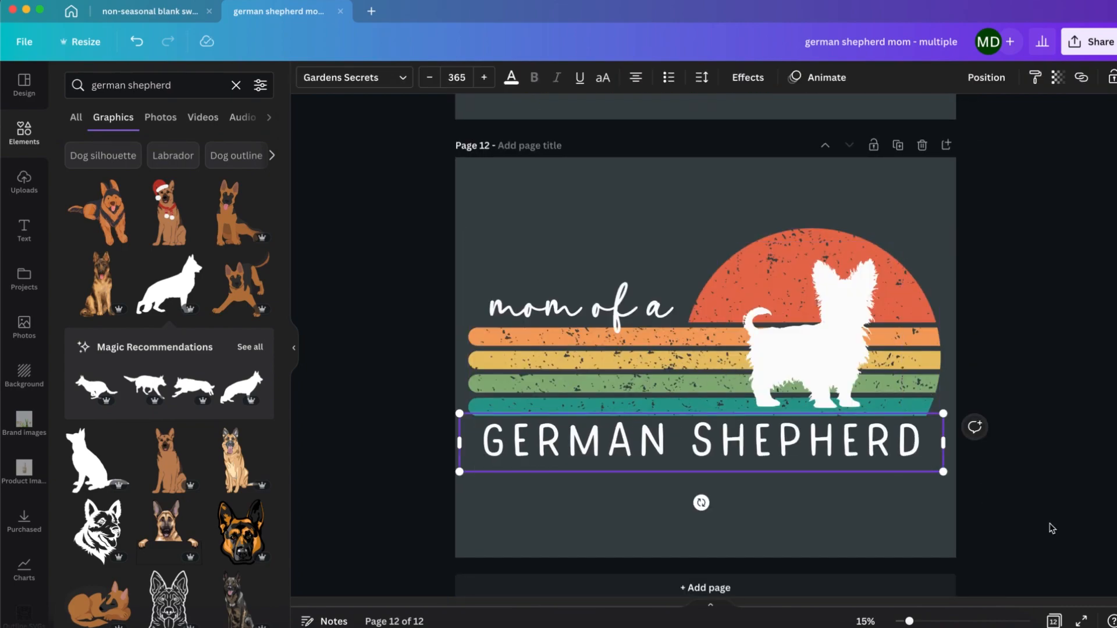
left_click(1052, 528)
Step: Replace the yorkie on page 12 with a standing German shepherd silhouette, flipped to face the other way, coloured white and placed over the sunset
scroll(188, 448, "down", 8)
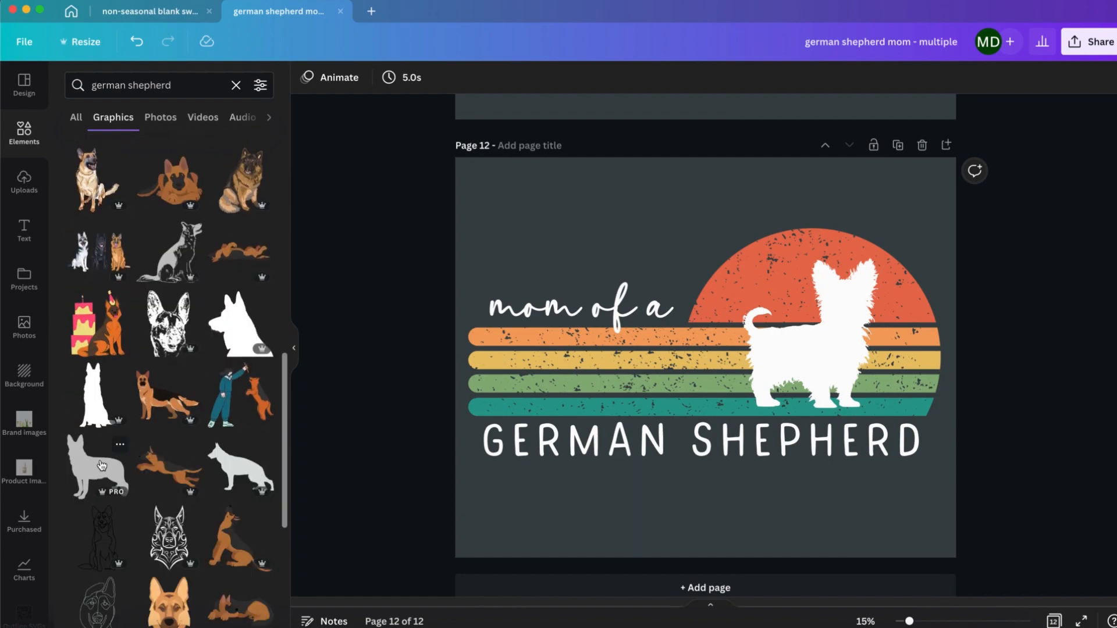
left_click(102, 465)
left_click(455, 81)
left_click(306, 77)
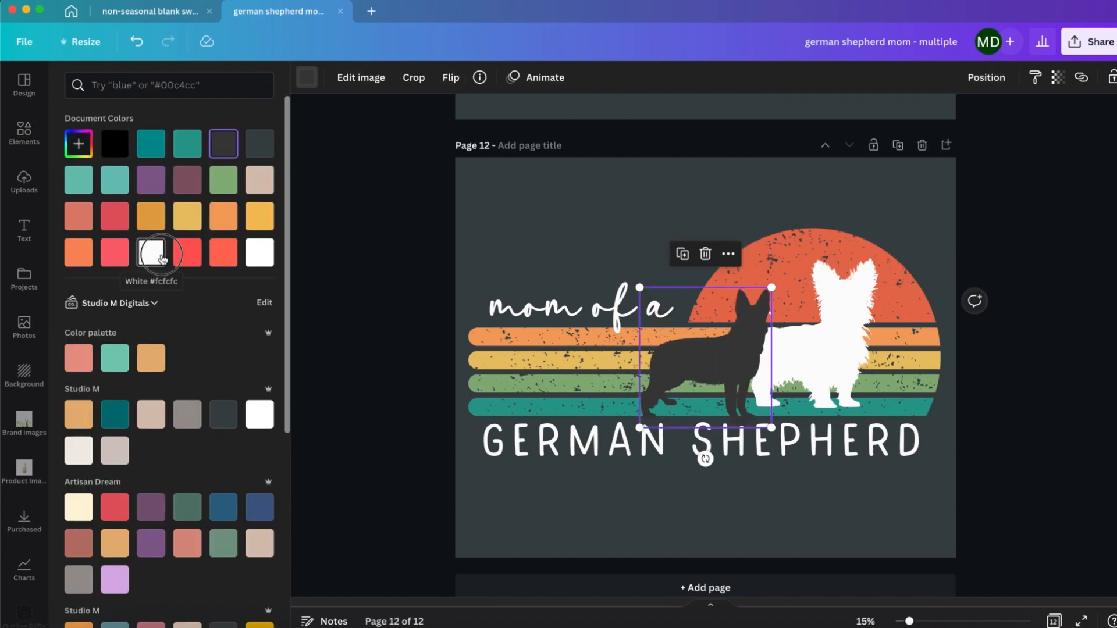
left_click(155, 252)
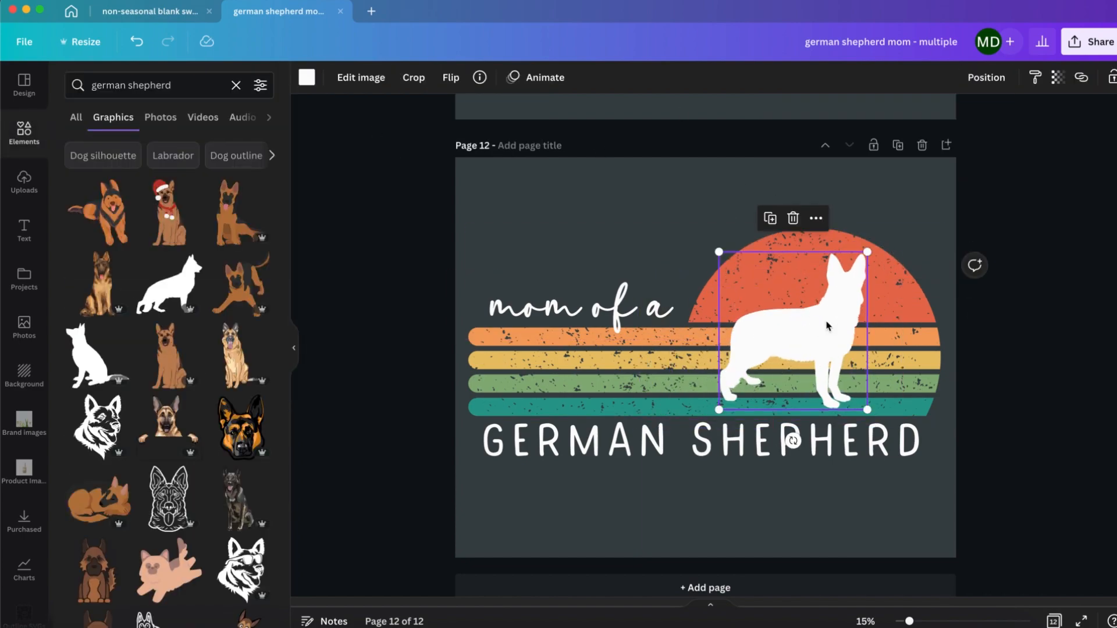
left_click_drag(829, 326, 835, 321)
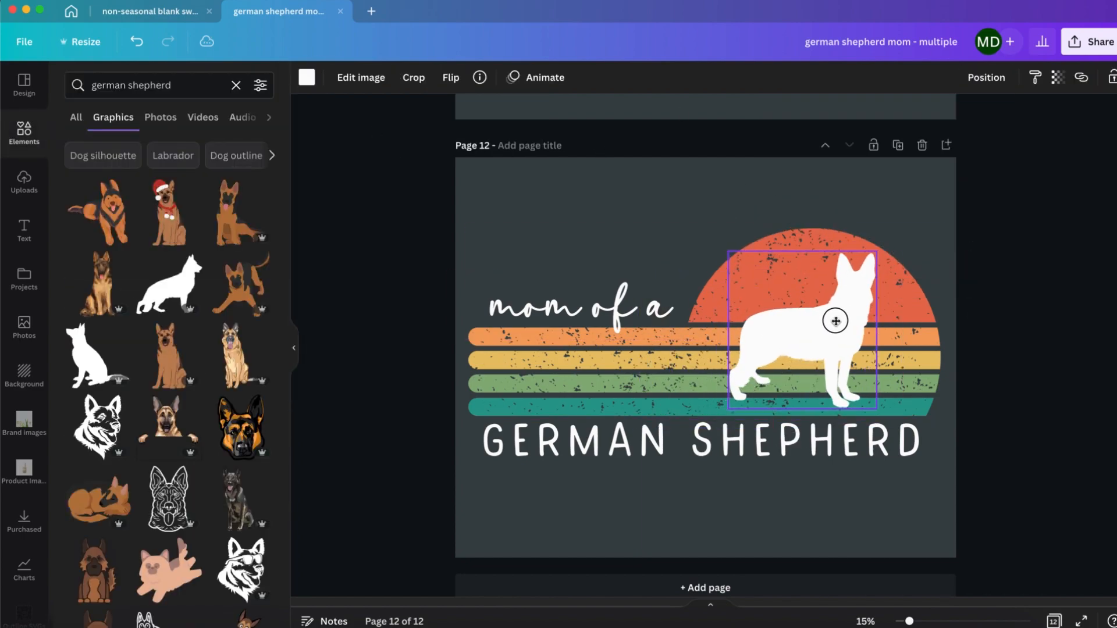
Step: Return to page 1 and open the sharing options for the design
scroll(1005, 320, "up", 20)
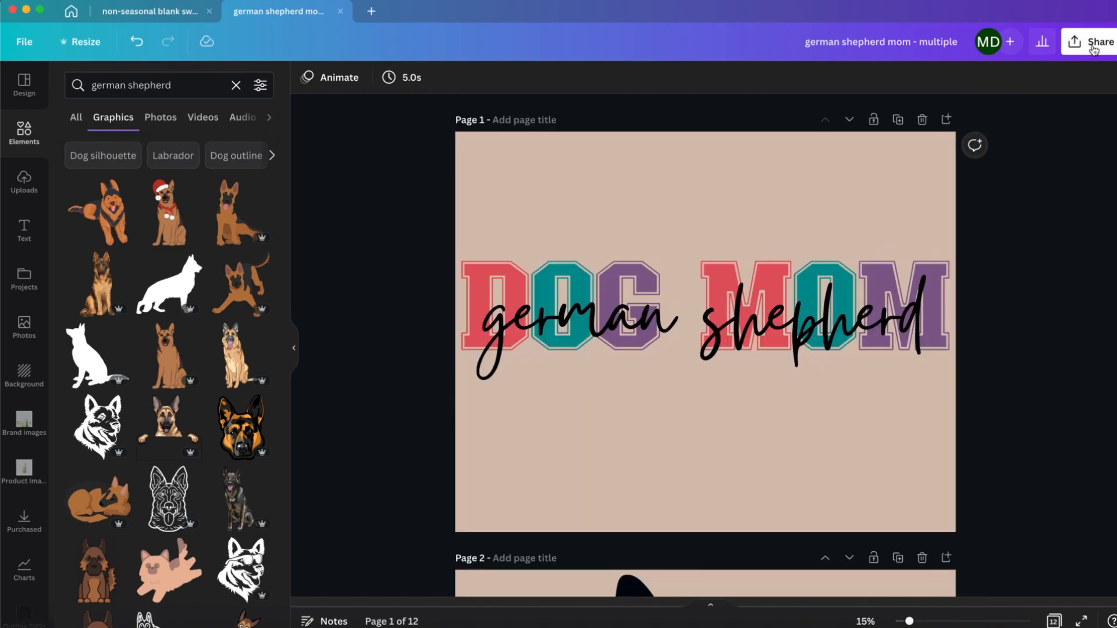
left_click(1092, 43)
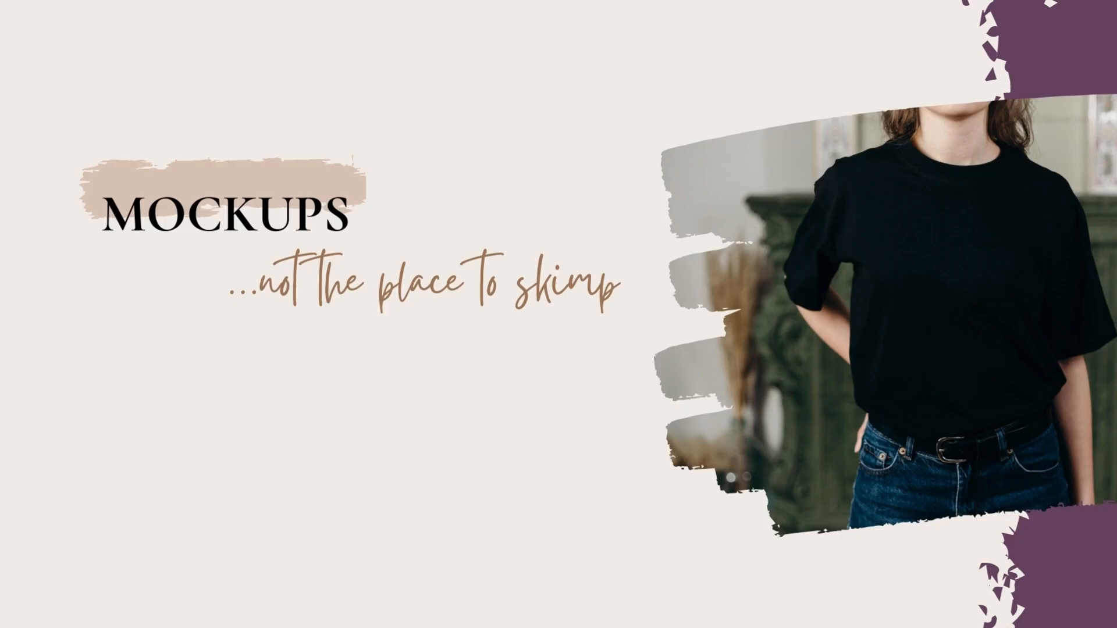
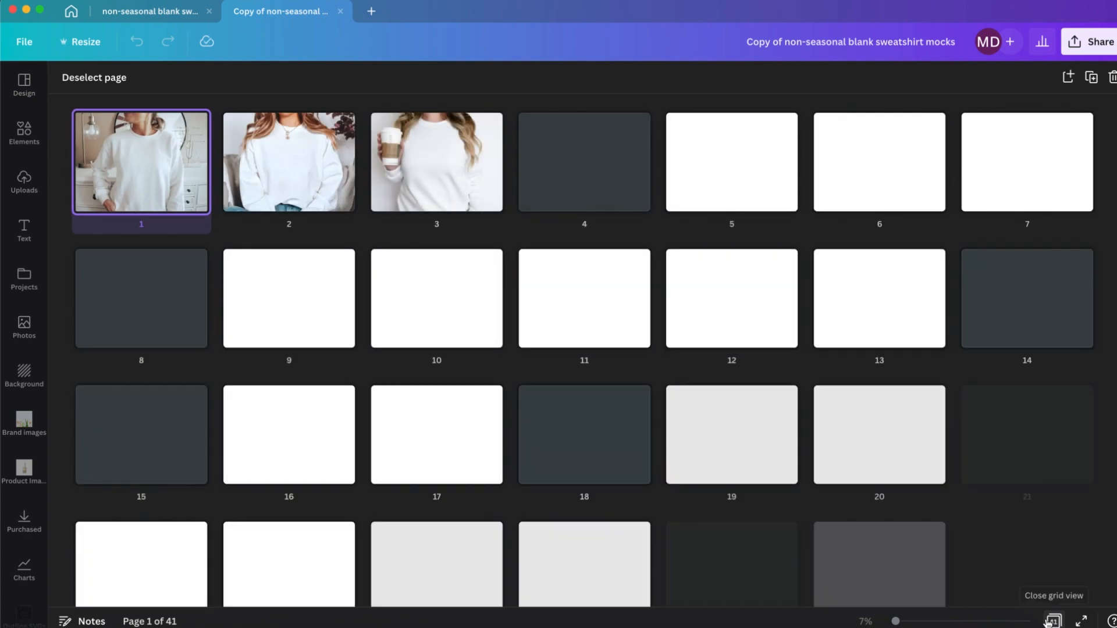
Step: Delete mockup pages 25 to 40, keeping the size chart on page 41
scroll(785, 529, "down", 4)
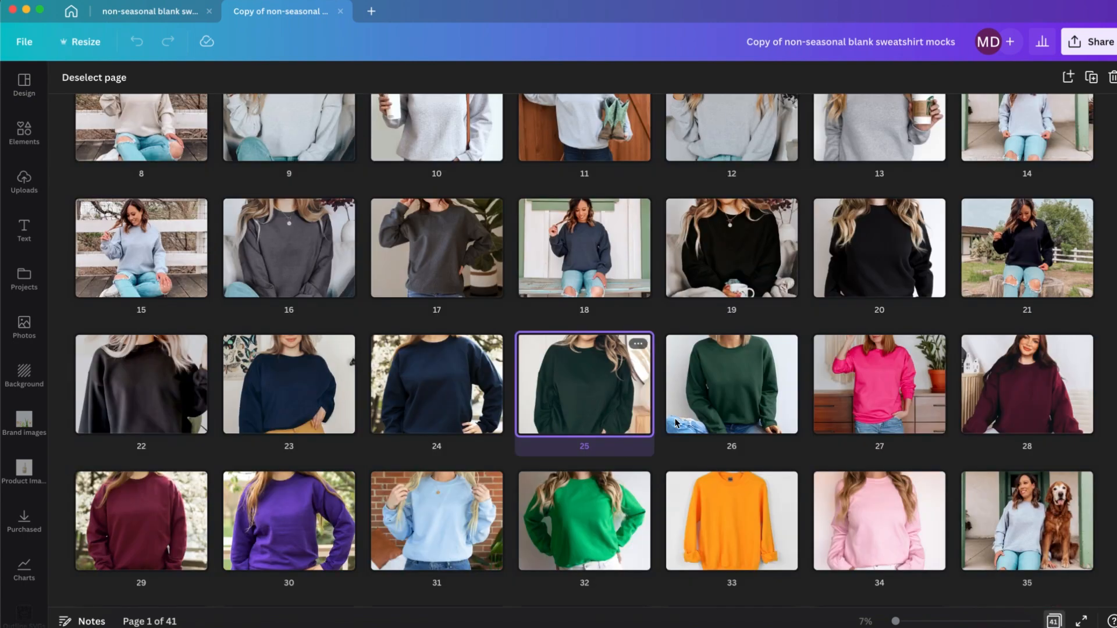
scroll(1023, 528, "down", 3)
left_click(726, 532, "shift")
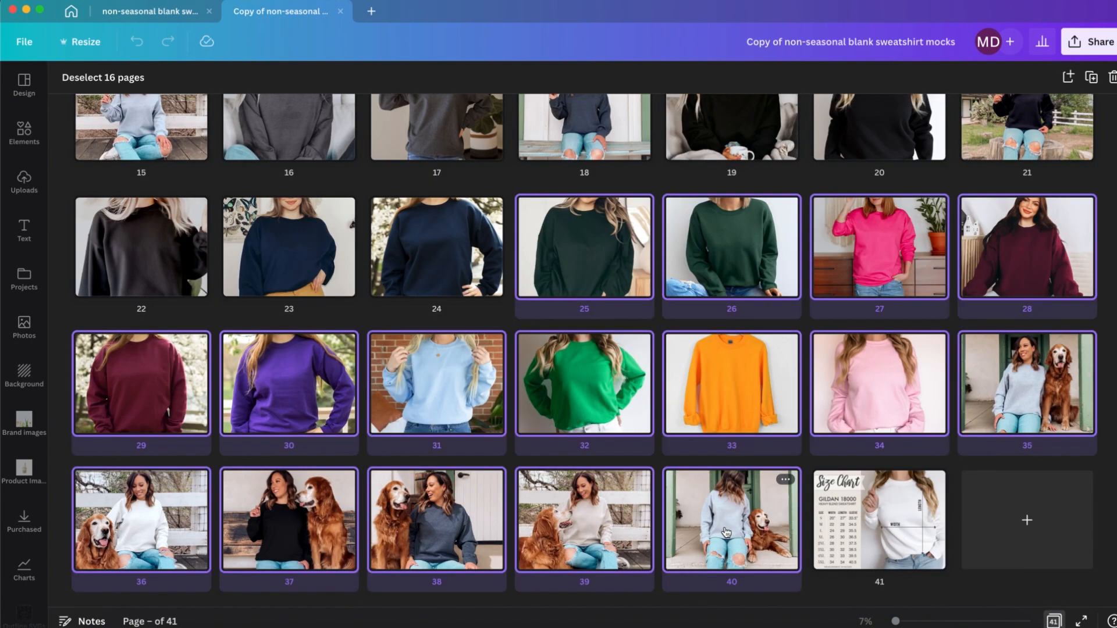
key("Delete")
Step: Select pages 1 to 5, 7 and 9 to 11 together and delete them
scroll(698, 349, "up", 1)
left_click(683, 223)
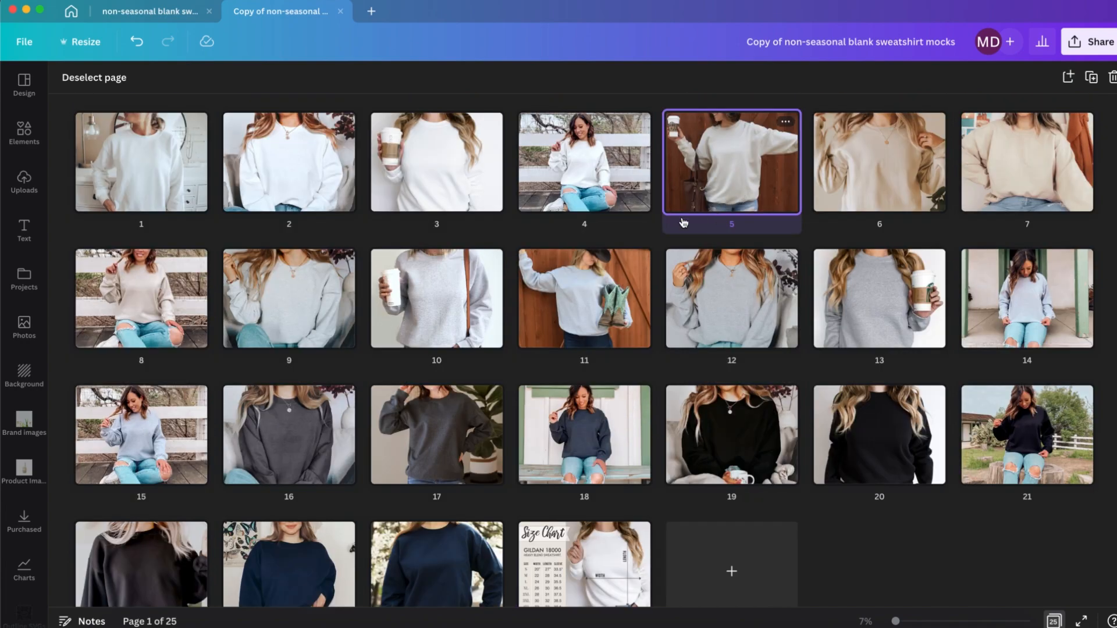
left_click(597, 285, "shift")
left_click(1039, 174, "shift")
left_click(177, 149, "shift")
left_click(285, 155, "shift")
left_click(436, 157, "shift")
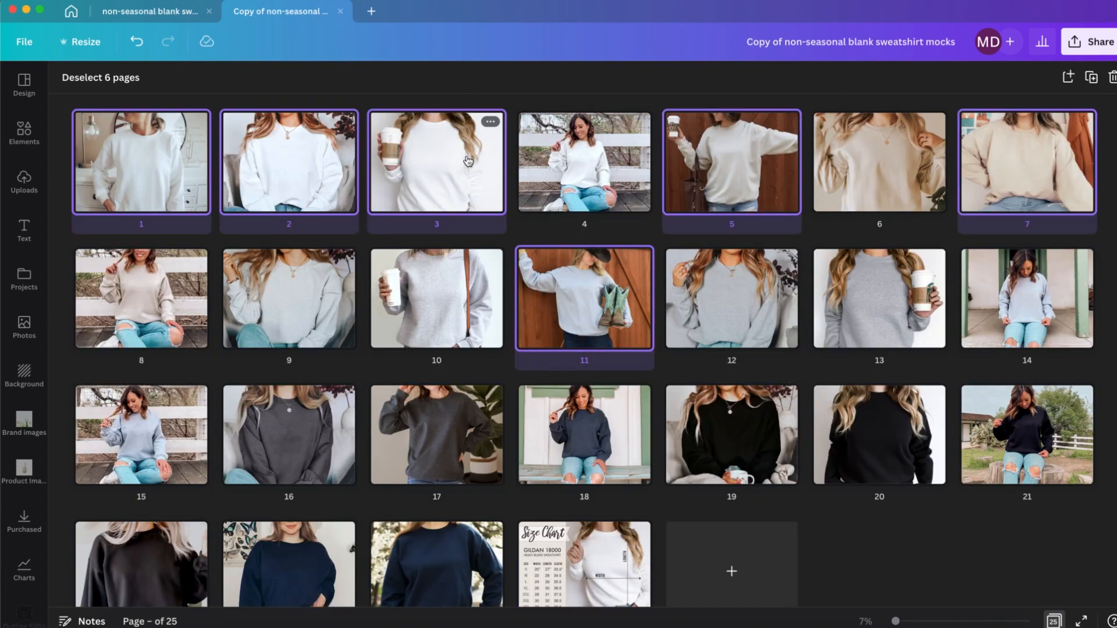
left_click(585, 157, "shift")
left_click(290, 289, "shift")
left_click(407, 300, "shift")
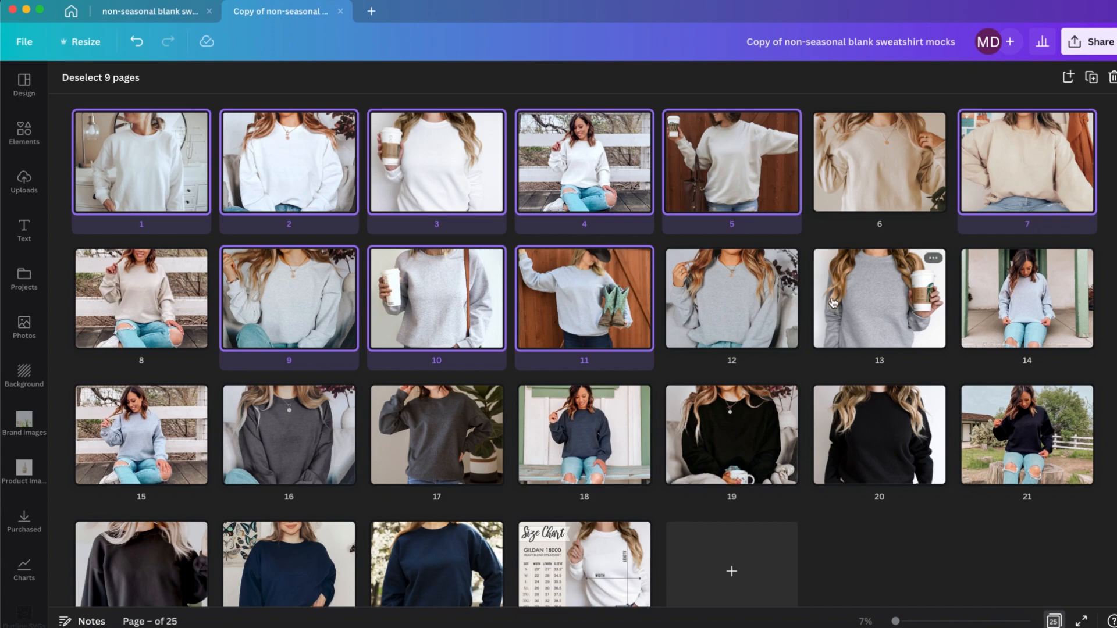
key("Delete")
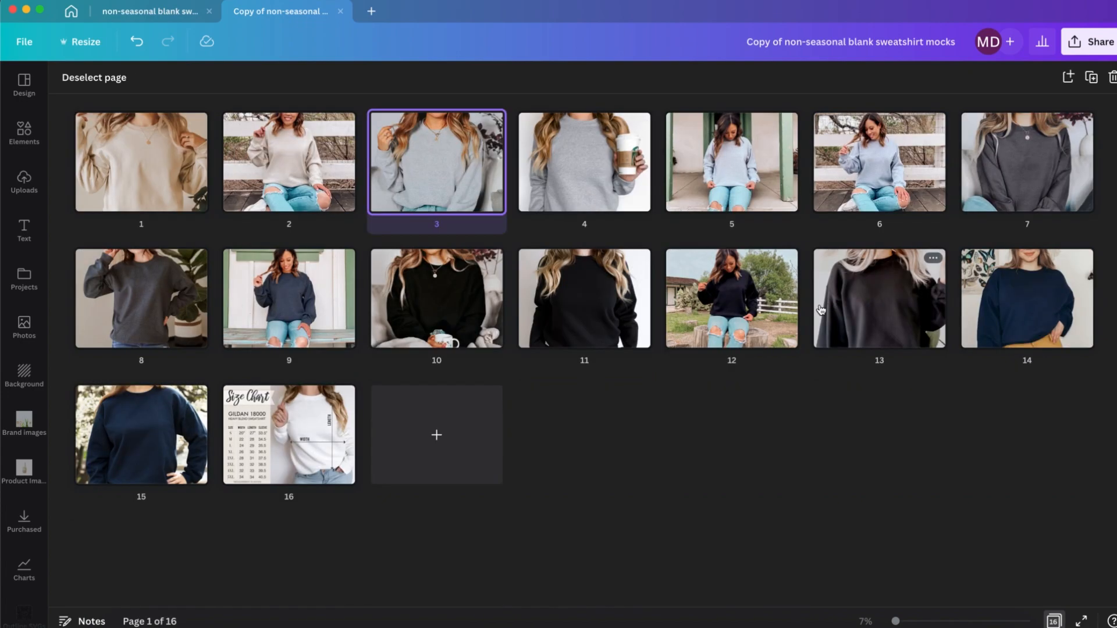
Step: Delete the dark sweatshirt mockup by the tree stump and the navy sweatshirt mockup in front of the white blossoms
left_click(754, 326)
key("Delete")
left_click(1031, 309)
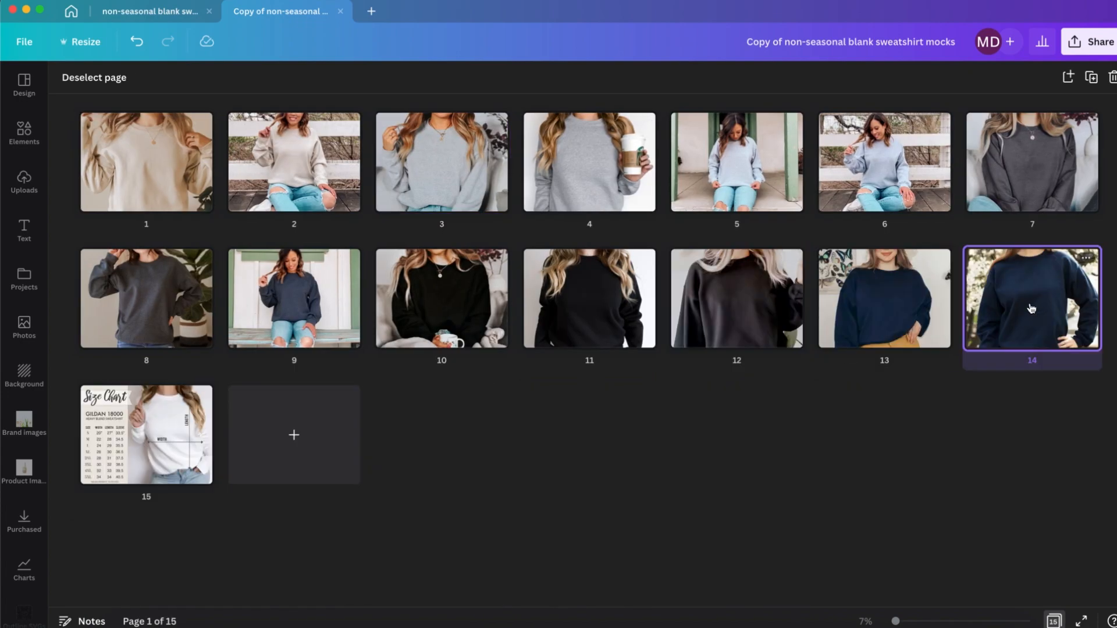
key("Delete")
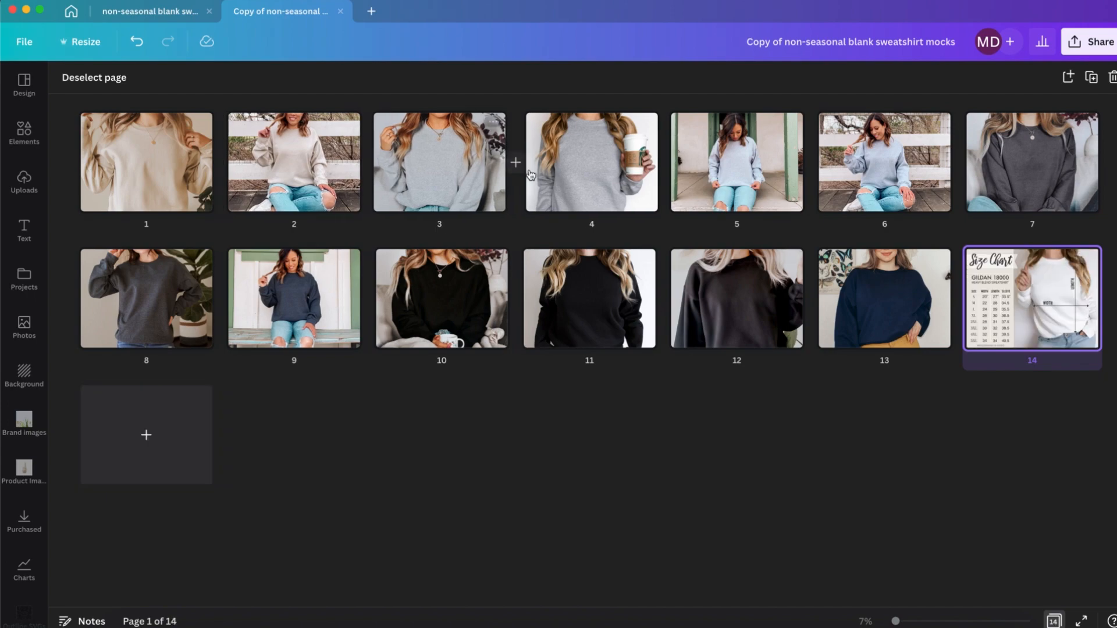
Step: Delete the light blue sweatshirt mockup in front of the door and the dark grey one beside the potted plant
left_click(737, 165)
key("Delete")
left_click(1002, 167)
key("Delete")
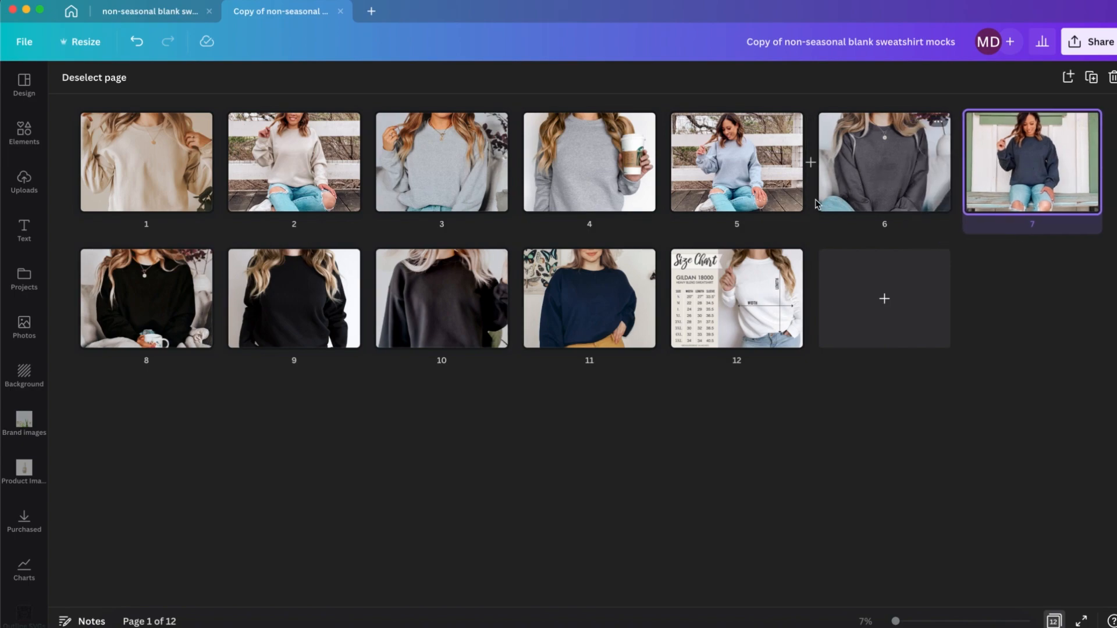
Step: Delete the light blue sweatshirt mockup by the white fence and the plain black one on a white background
left_click(721, 155)
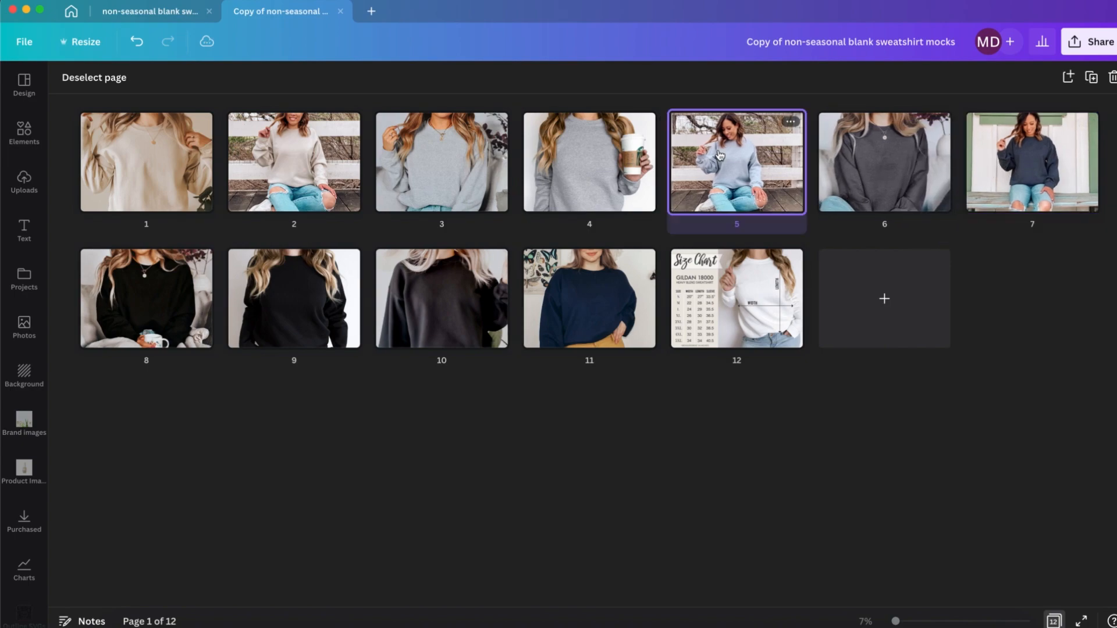
key("Delete")
left_click(152, 302)
key("Delete")
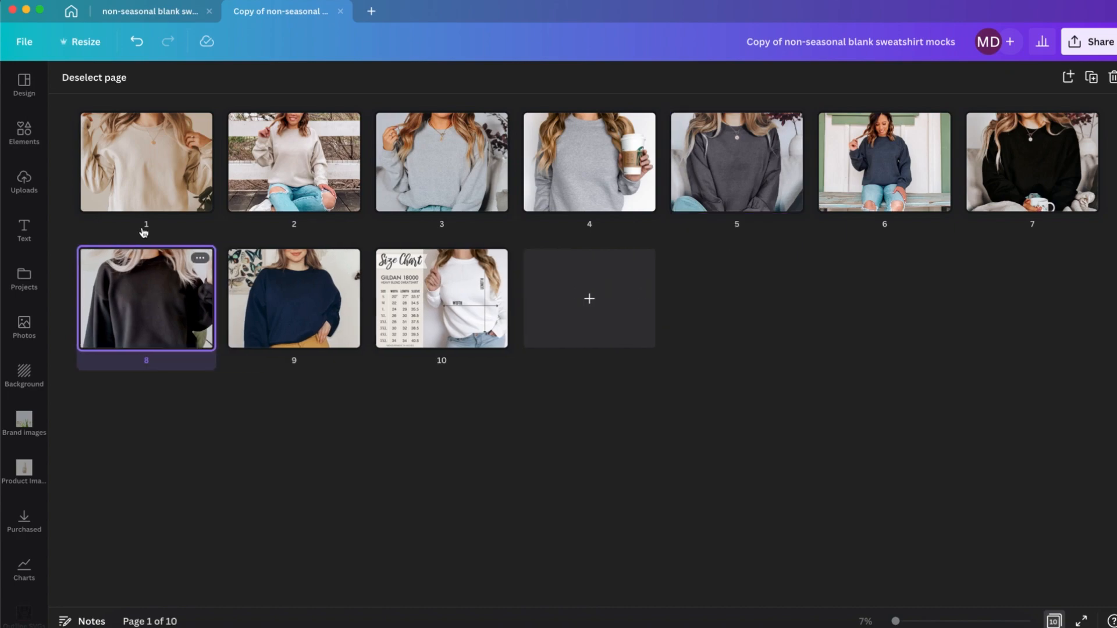
Step: Add the uploaded three-shepherd "mama" design to page 1, scaled to about 1,169 x 935 and centred on the beige sweatshirt's chest
left_click(158, 164)
double_click(157, 164)
left_click(24, 180)
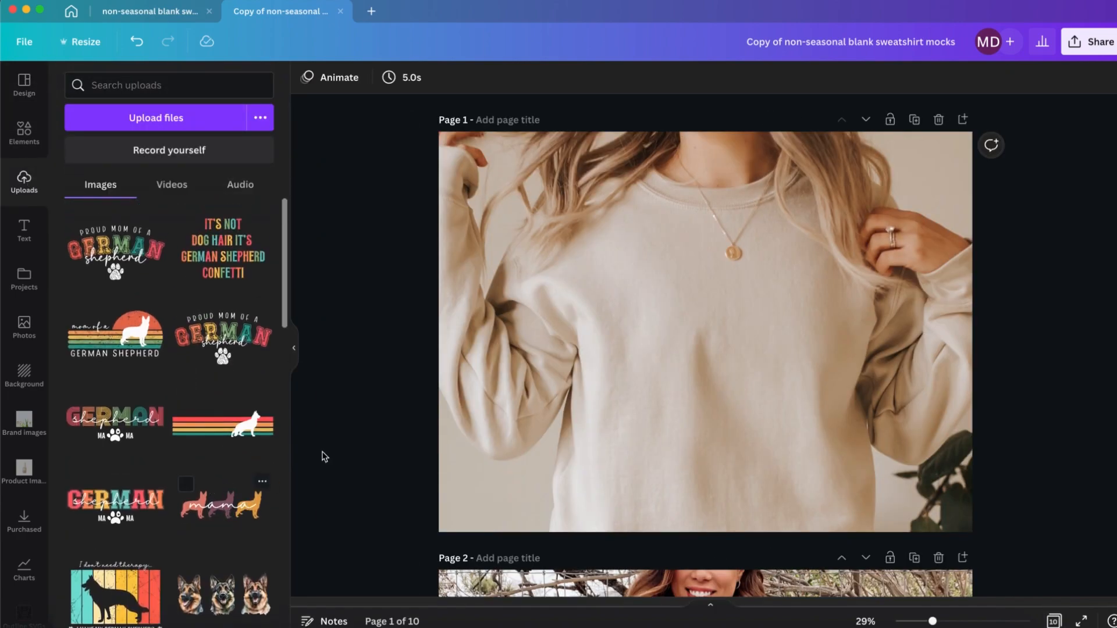
left_click(222, 503)
left_click_drag(519, 479, 639, 388)
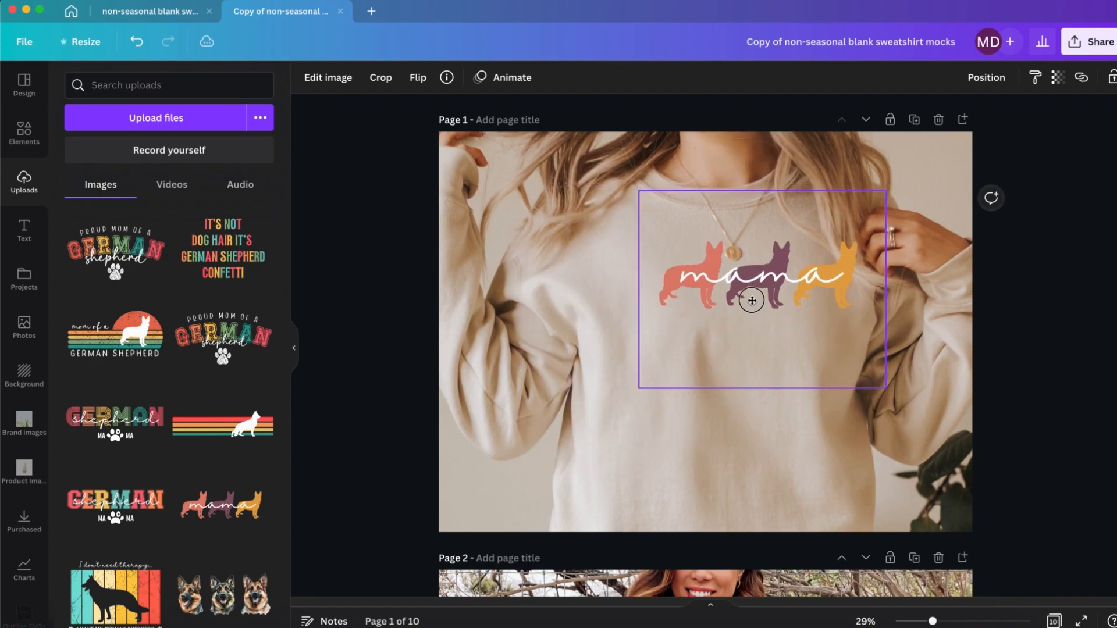
left_click_drag(752, 300, 714, 322)
left_click_drag(845, 410, 830, 392)
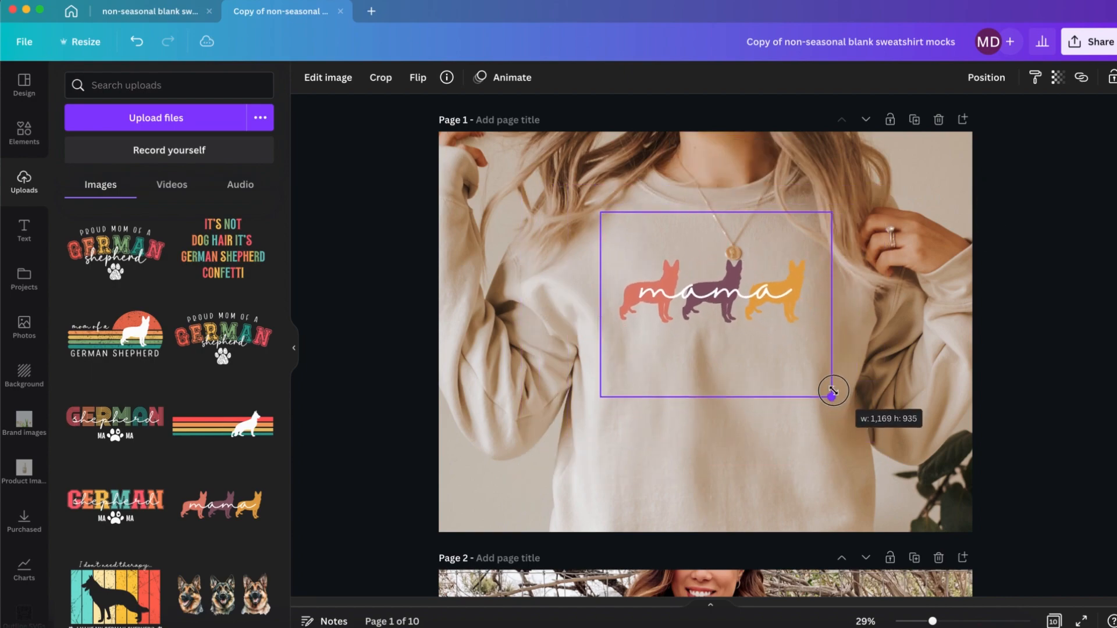
left_click_drag(762, 339, 773, 346)
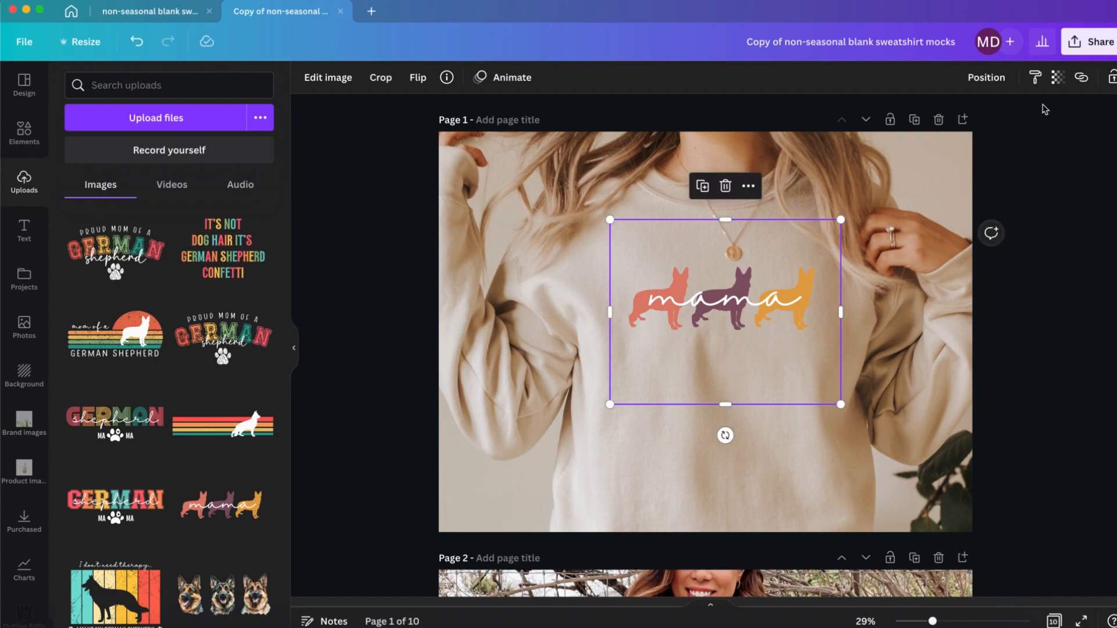
Step: Set the transparency of page 1's mama design to 85, shrink it slightly and recentre it on the chest
left_click(1057, 77)
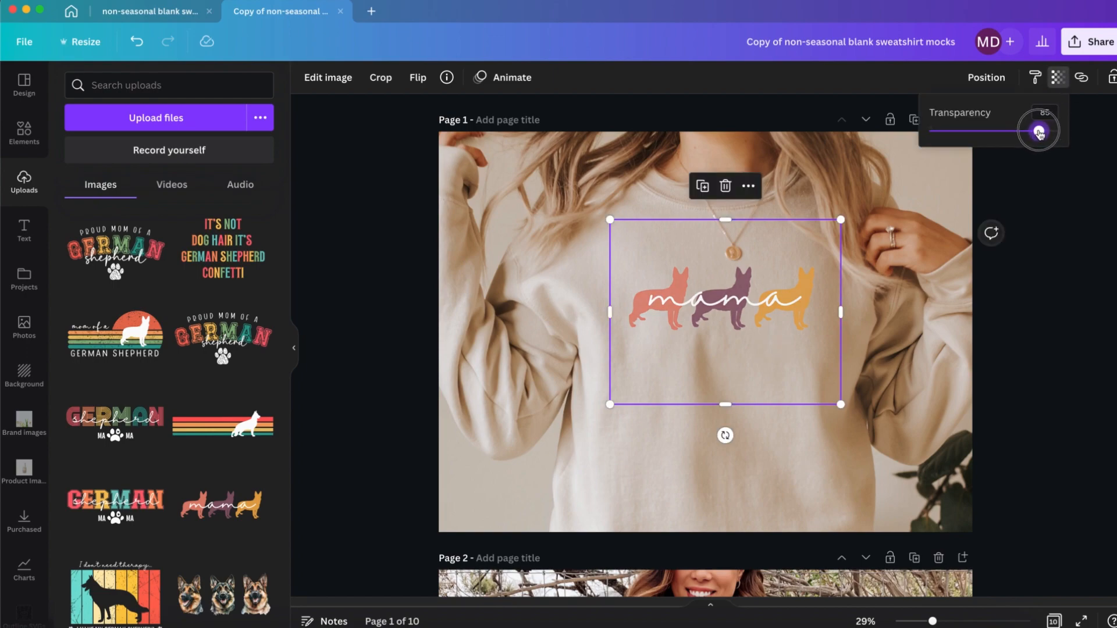
left_click(1066, 243)
left_click_drag(611, 406, 613, 404)
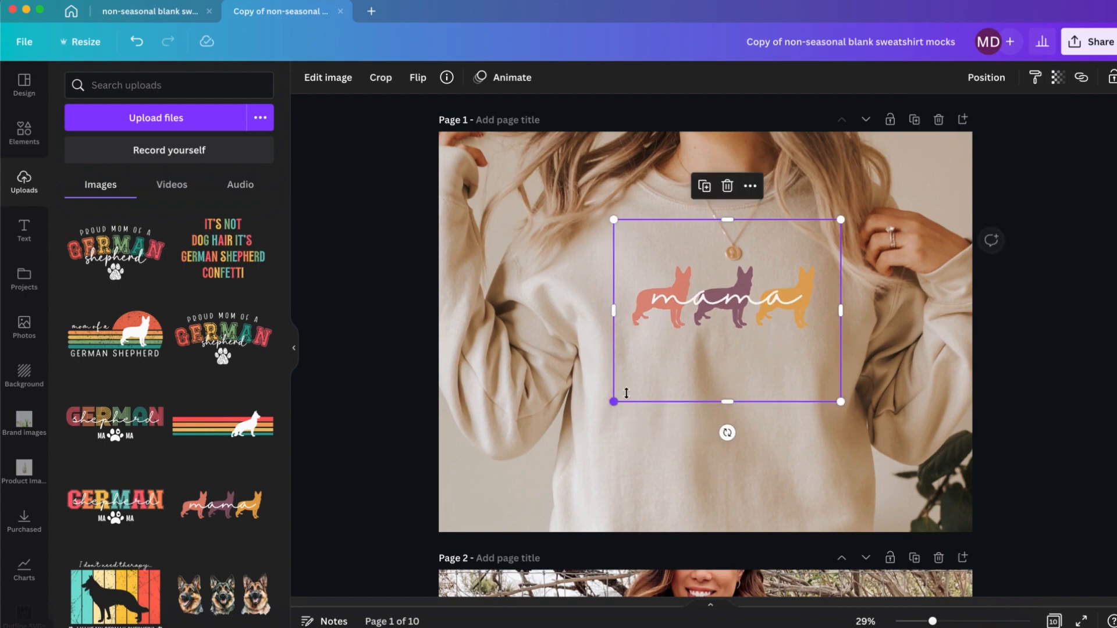
left_click_drag(742, 338, 742, 346)
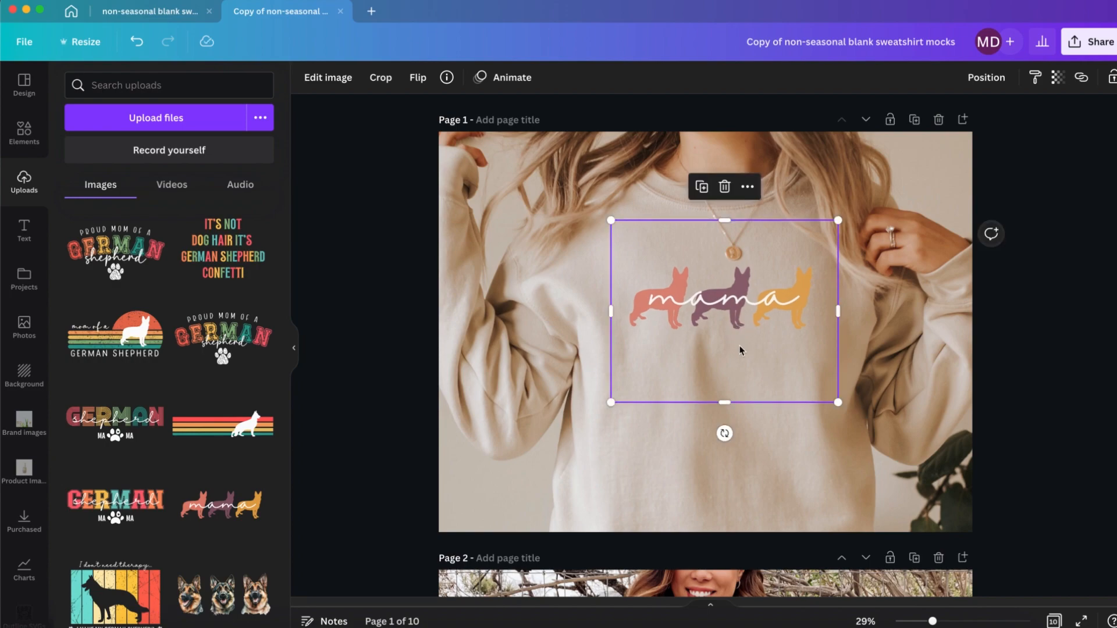
Step: Paste the mama design onto page 2, shrinking it to roughly half size and centring it on the sweatshirt's chest
scroll(740, 349, "down", 5)
key("ctrl+v")
left_click_drag(838, 459, 739, 367)
left_click_drag(679, 314, 711, 313)
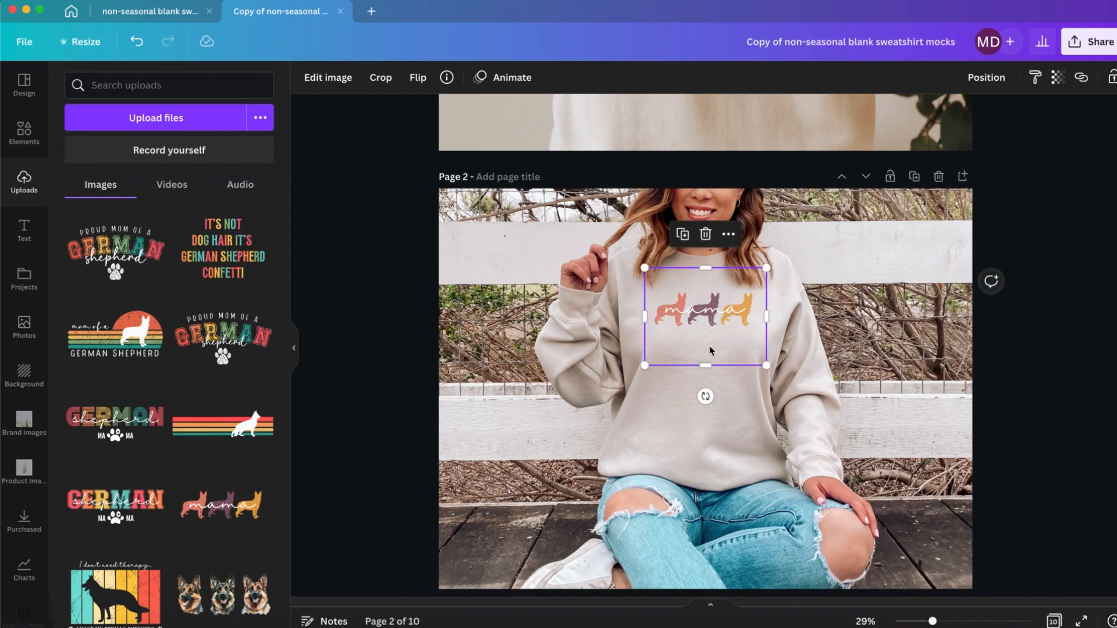
Step: Paste the mama design onto page 3's grey sweatshirt, tilt it slightly clockwise and scale it to about 1,010 x 808
scroll(710, 346, "down", 5)
left_click(714, 398)
key("ctrl+v")
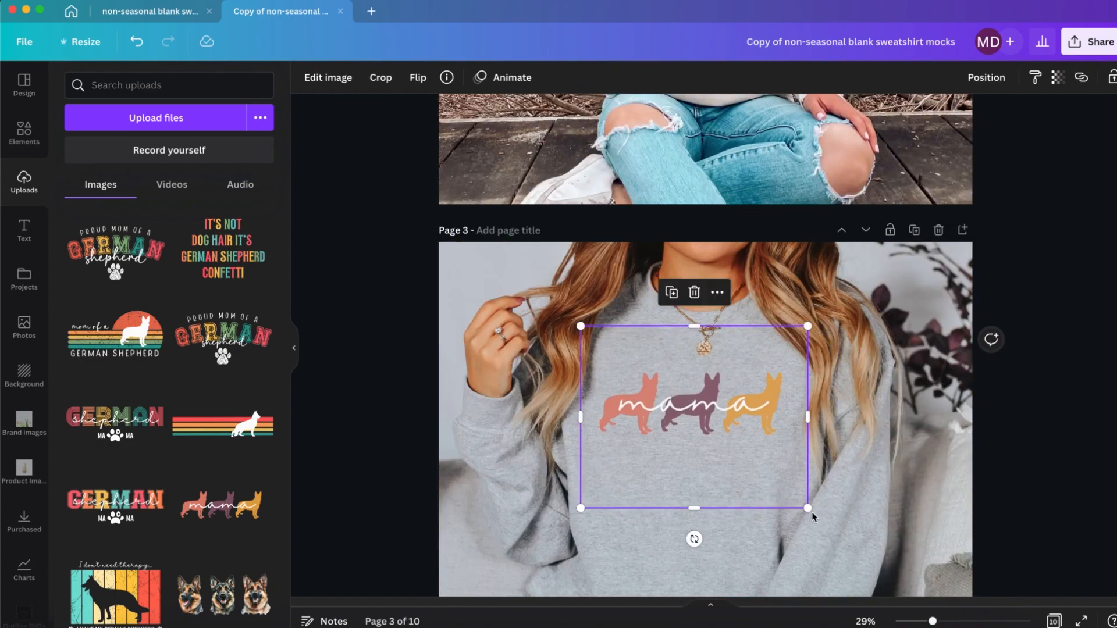
left_click_drag(813, 514, 788, 491)
left_click_drag(681, 524, 687, 523)
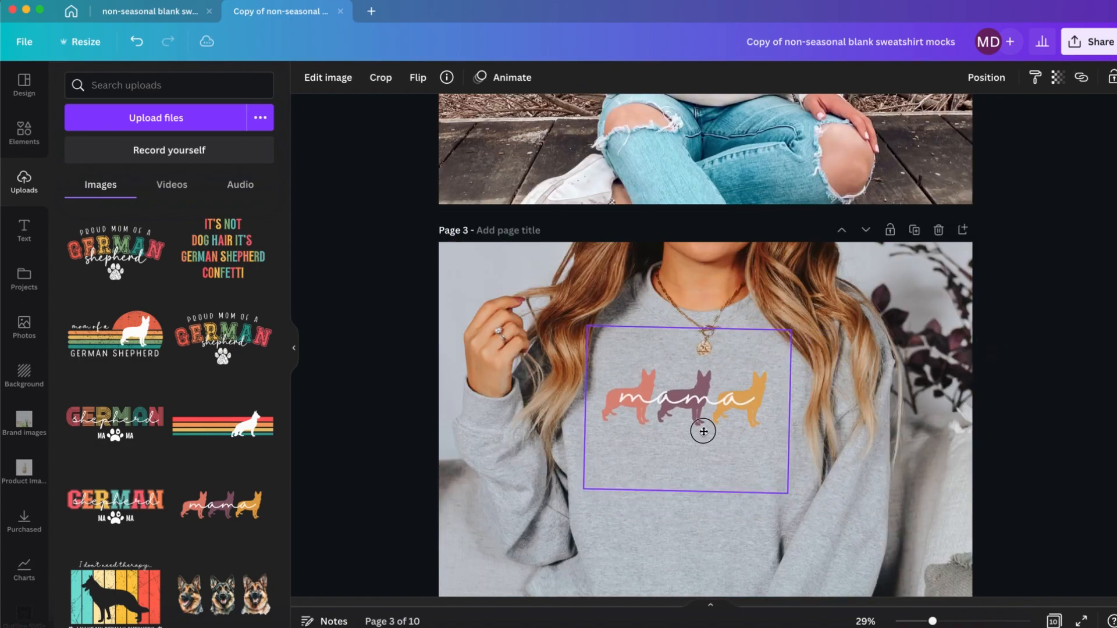
left_click_drag(702, 431, 703, 431)
left_click_drag(788, 494, 784, 490)
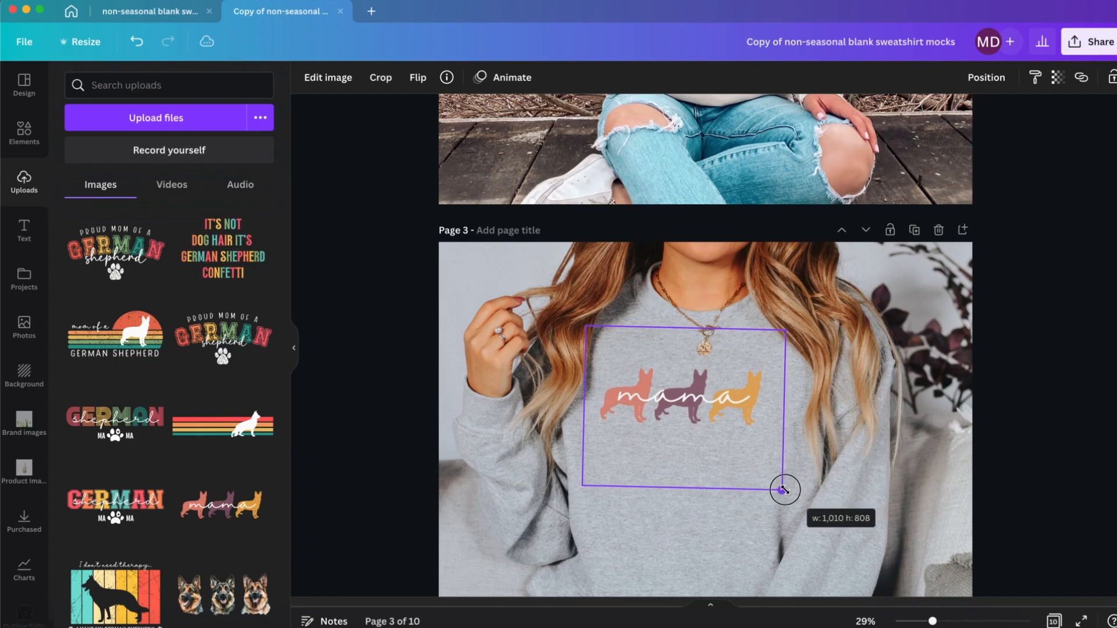
Step: Paste the mama design onto page 4's grey sweatshirt, shrink it slightly and centre it on the chest beside the coffee cup
scroll(742, 450, "down", 3)
scroll(741, 450, "down", 5)
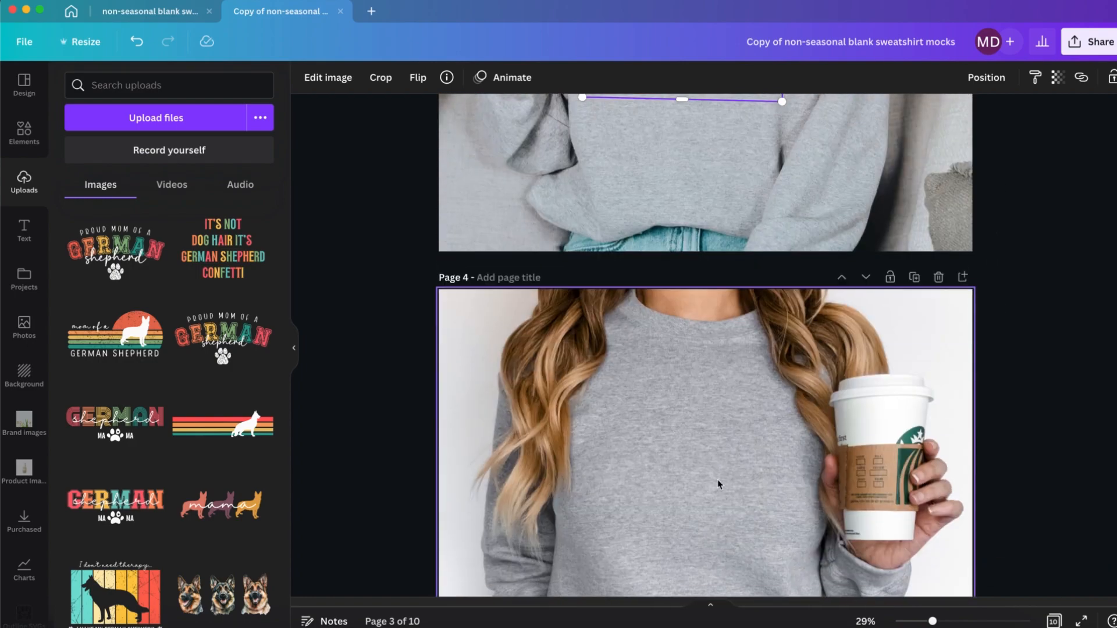
key("ctrl+v")
left_click_drag(732, 473, 703, 456)
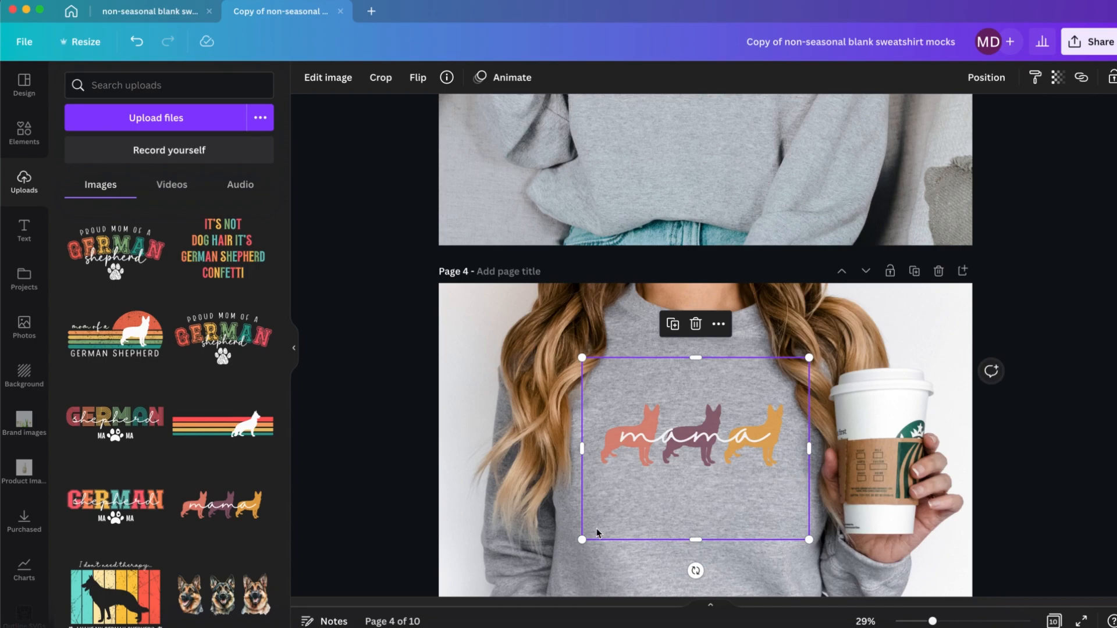
left_click_drag(582, 540, 588, 532)
left_click_drag(688, 466, 687, 461)
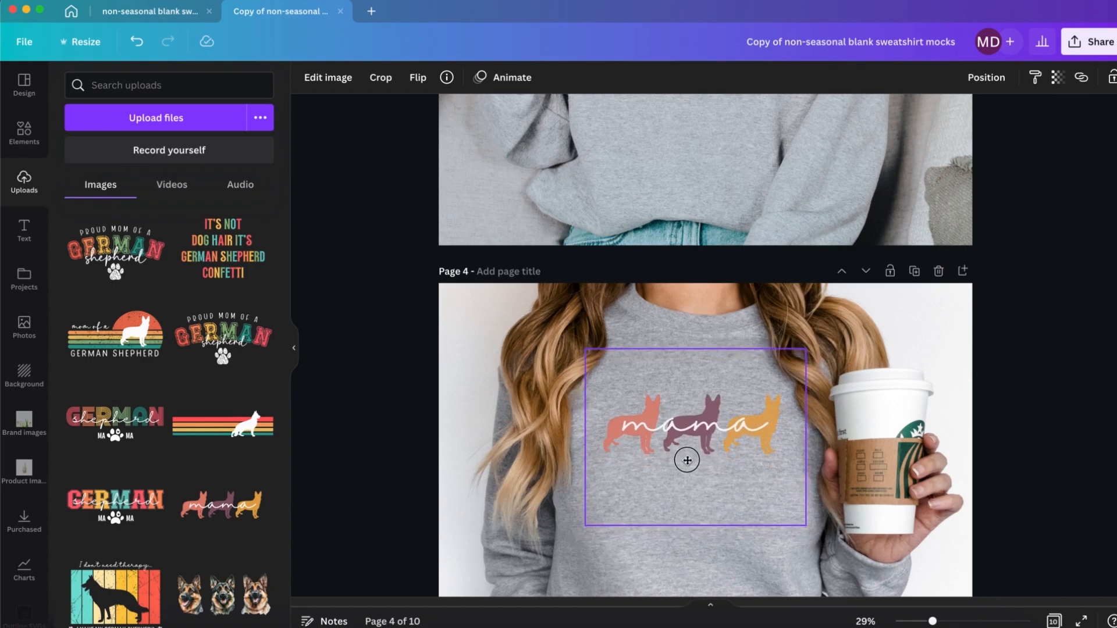
Step: Paste the mama design onto page 5's dark grey sweatshirt, rotate it to -1°, shrink it and centre it below the necklace
scroll(688, 461, "down", 10)
key("ctrl+v")
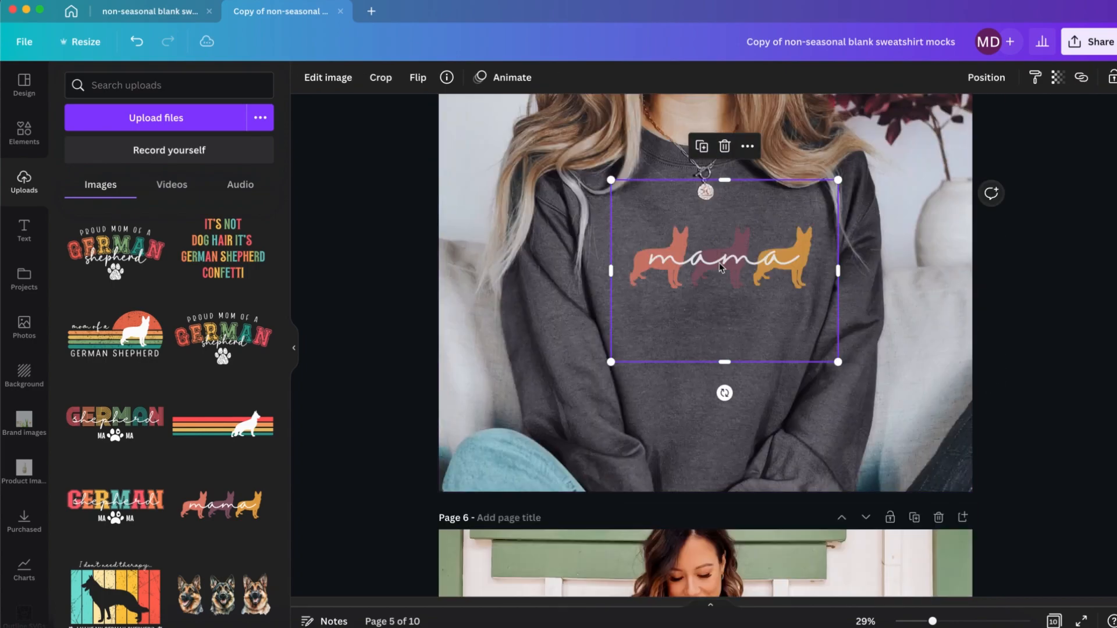
left_click_drag(732, 265, 719, 250)
left_click_drag(712, 386, 715, 387)
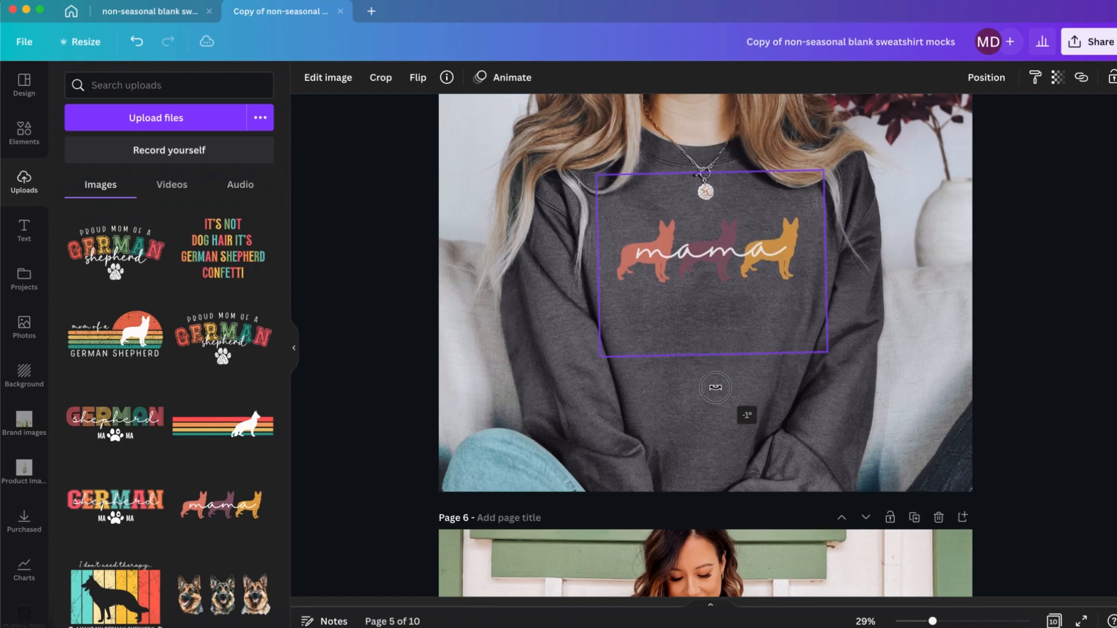
left_click_drag(601, 358, 613, 344)
left_click_drag(705, 275, 700, 273)
Step: Paste the mama design onto page 6, shrinking it to less than half size and centring it on the navy sweatshirt's chest
scroll(707, 387, "down", 5)
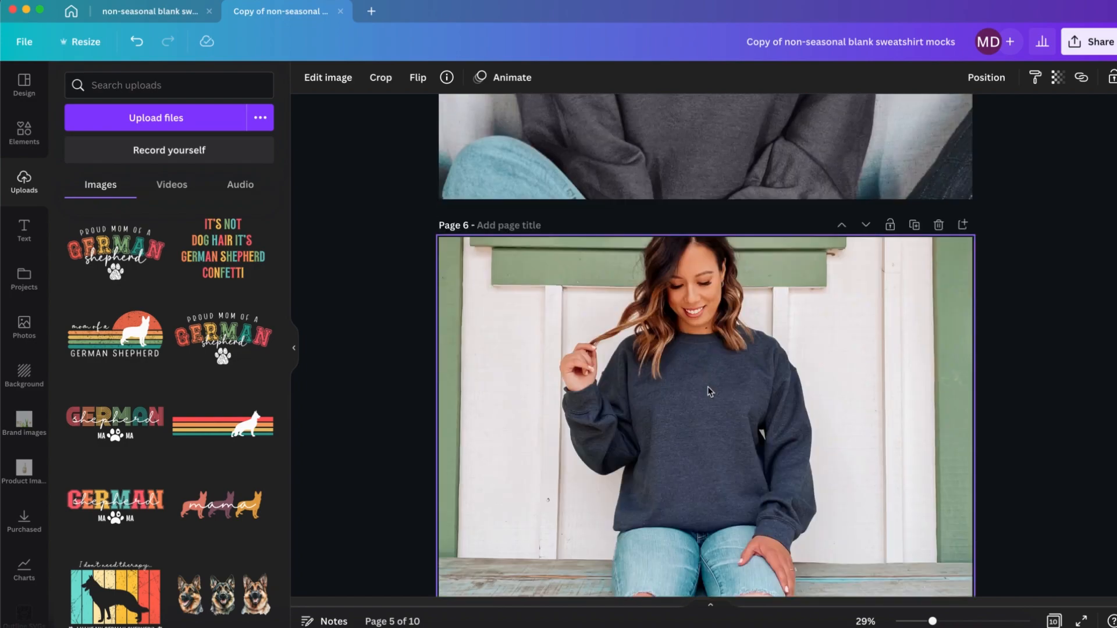
key("ctrl+v")
left_click_drag(838, 509, 724, 411)
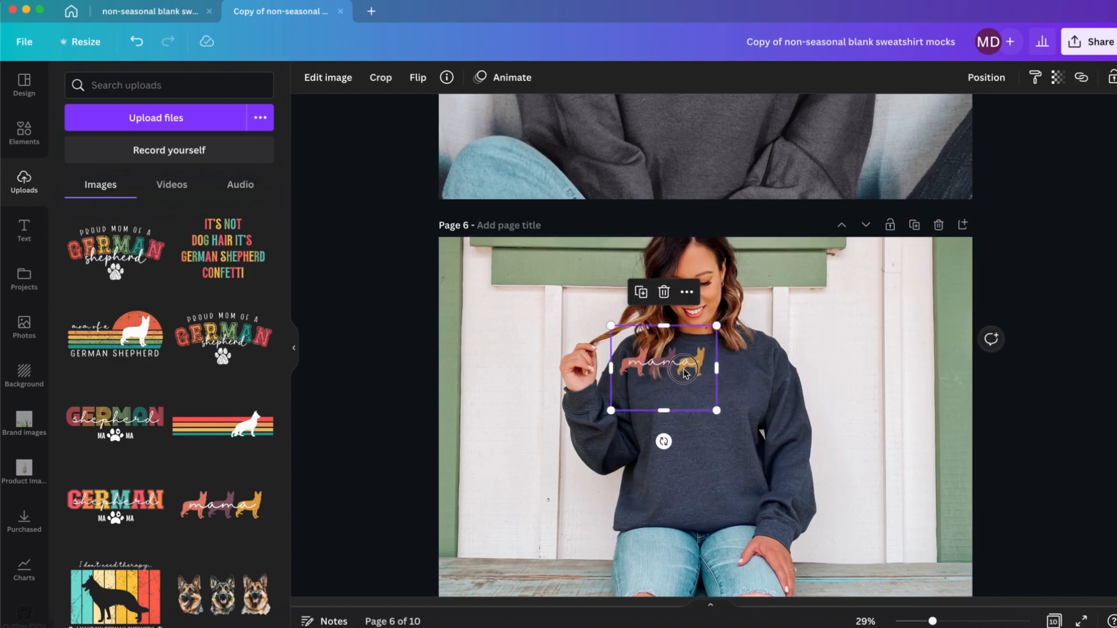
left_click_drag(682, 373, 719, 387)
left_click_drag(753, 433, 717, 396)
Step: Paste the mama design onto page 7's black sweatshirt, shrink it slightly and centre it below the necklace
scroll(719, 399, "down", 3)
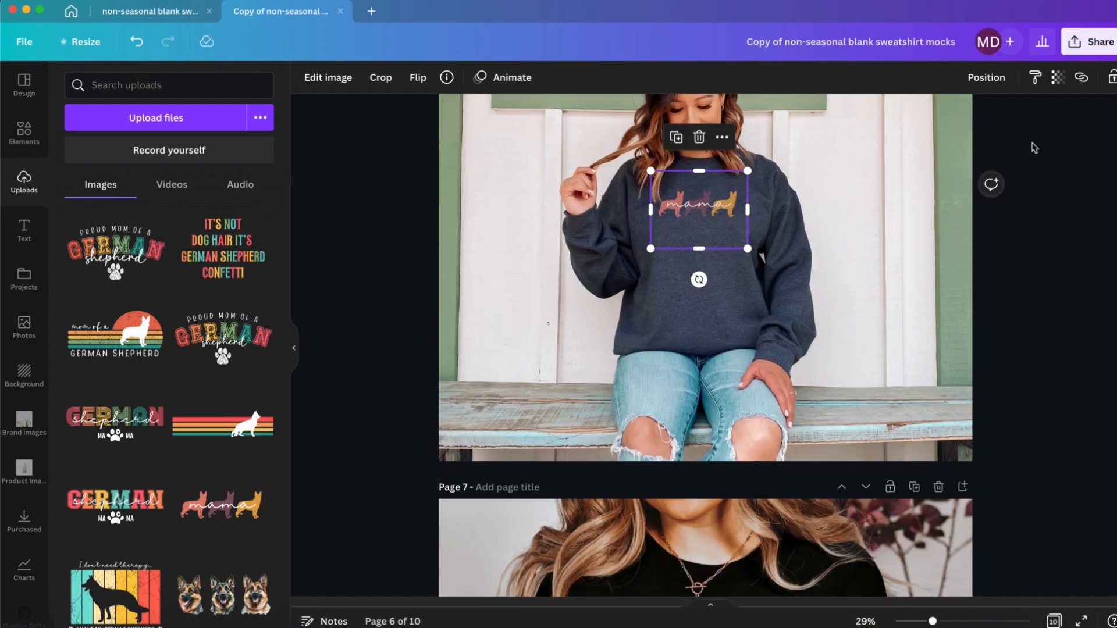
scroll(749, 292, "down", 7)
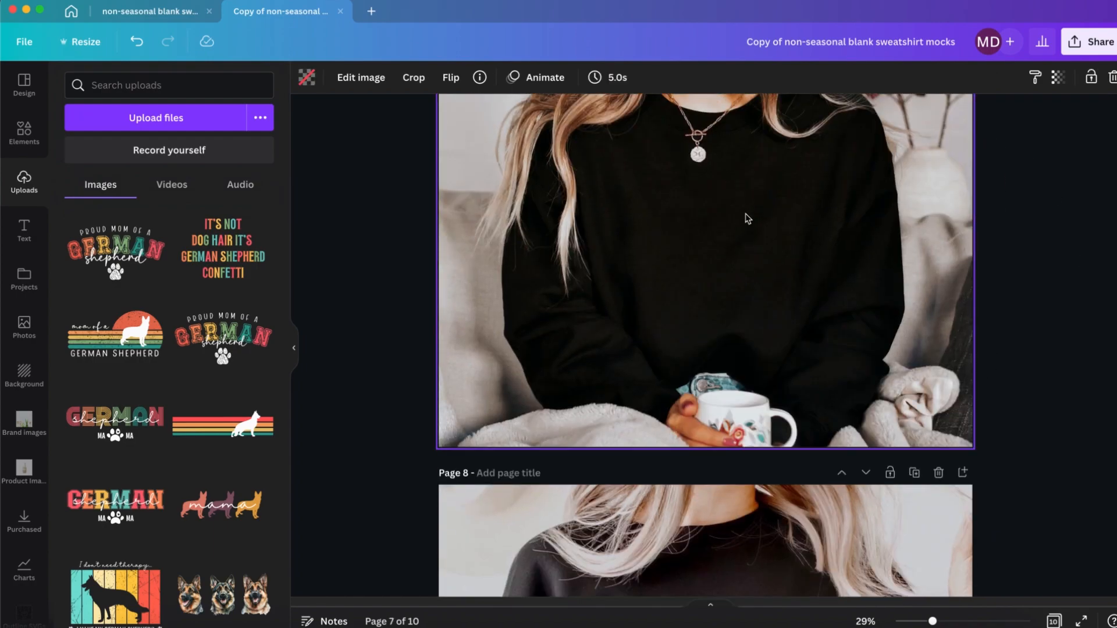
key("ctrl+v")
left_click_drag(736, 201, 733, 201)
left_click_drag(831, 314, 808, 297)
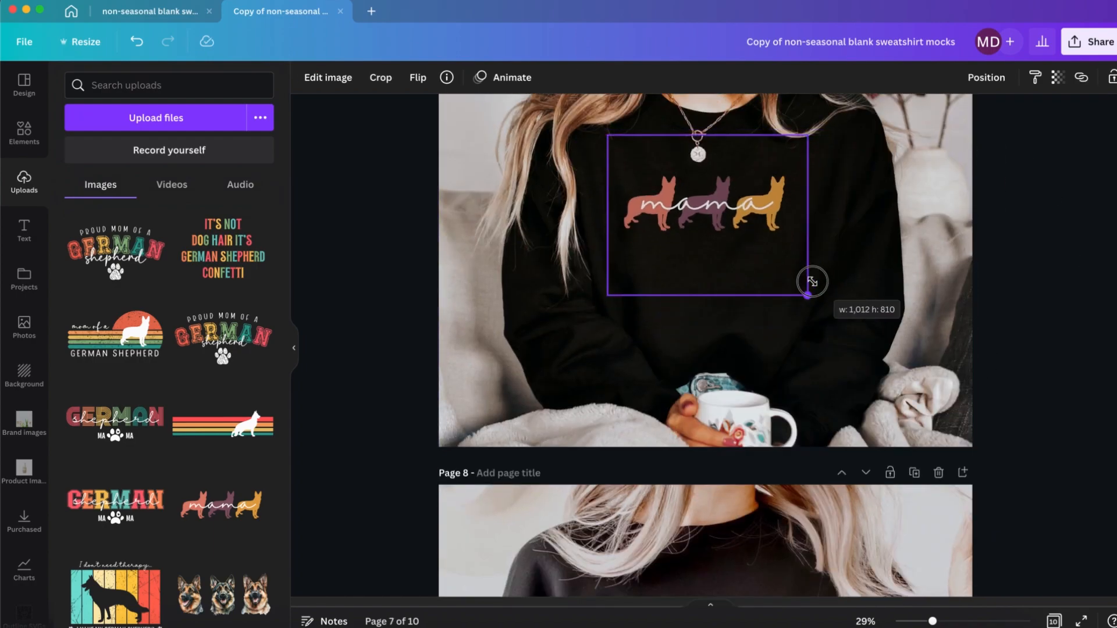
scroll(809, 291, "up", 2)
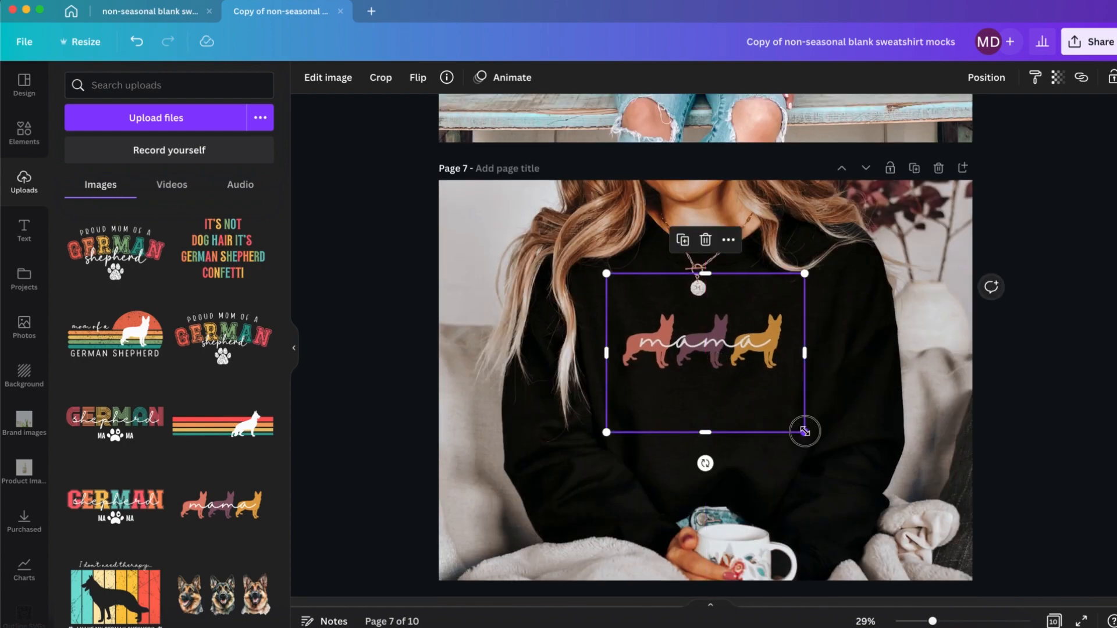
left_click_drag(806, 432, 800, 427)
left_click_drag(716, 373, 719, 376)
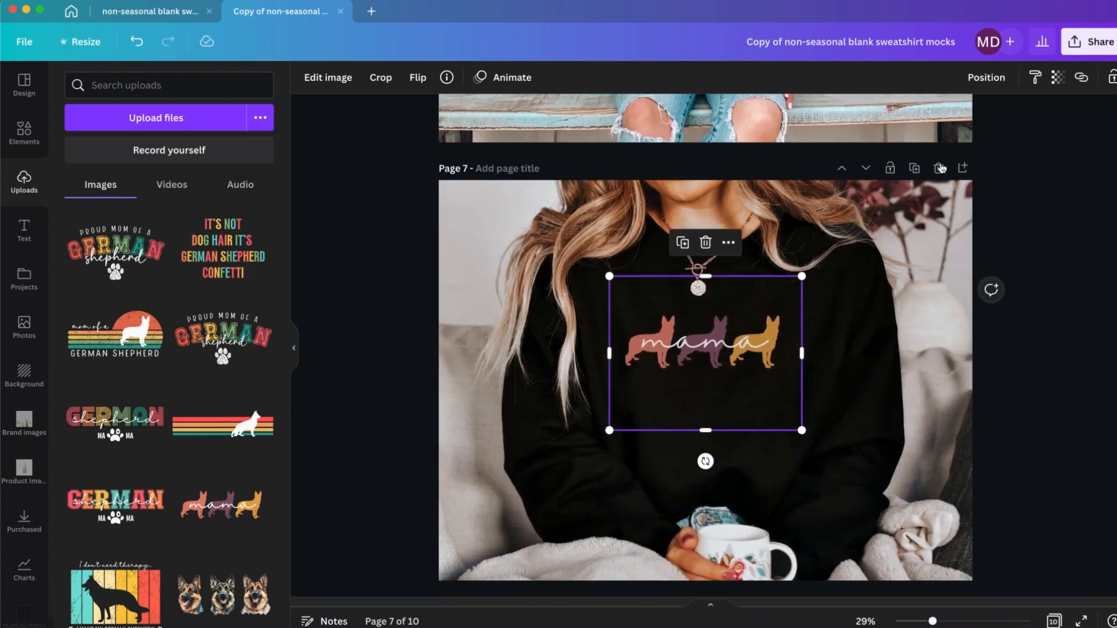
Step: Set the transparency of page 7's mama design to 73 and nudge it slightly to the right
left_click(1060, 79)
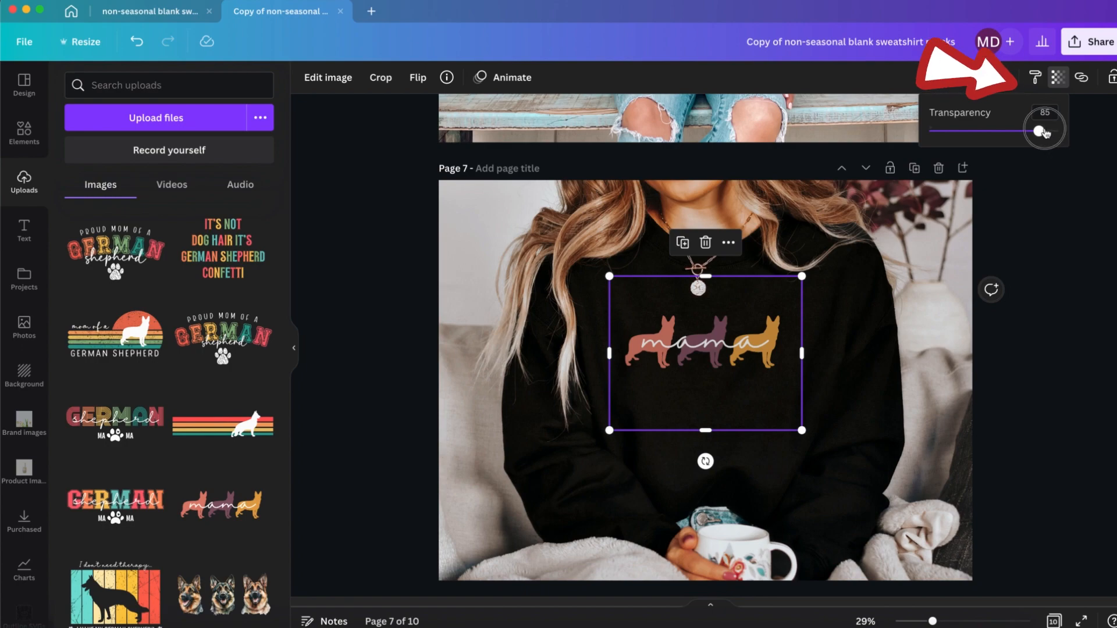
left_click_drag(1046, 133, 1024, 133)
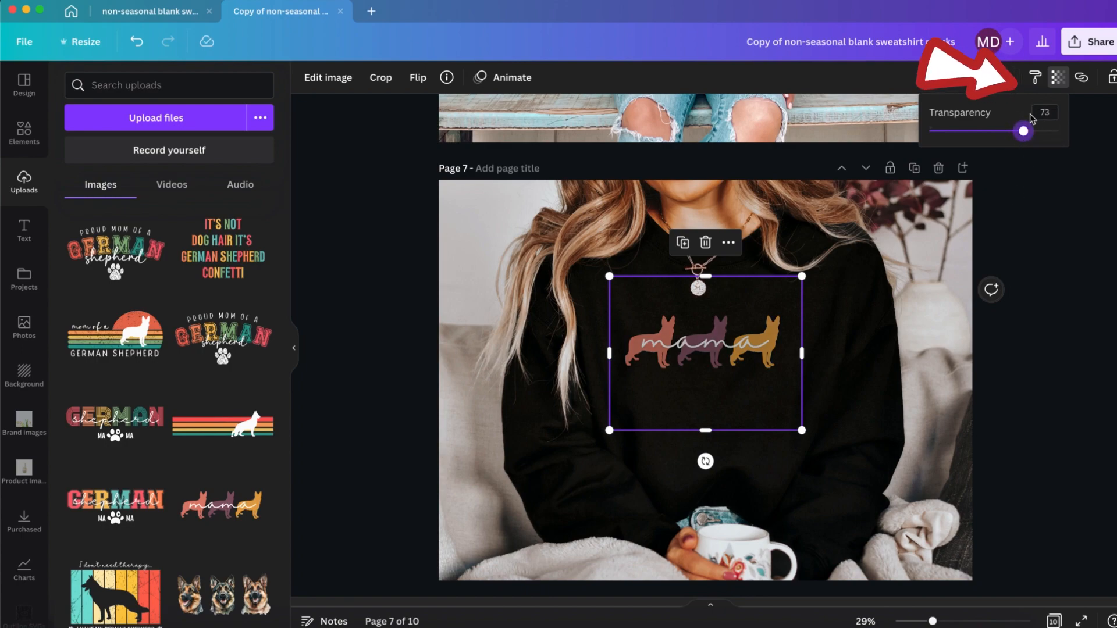
left_click(1048, 278)
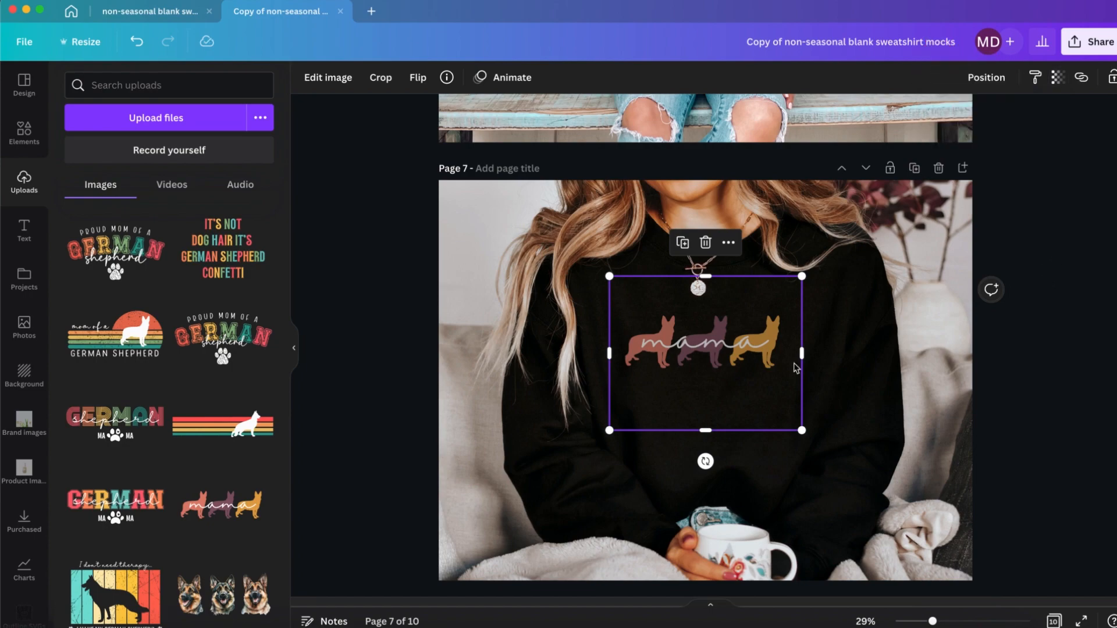
left_click_drag(722, 356, 726, 357)
Step: Paste the mama design onto page 8's black sweatshirt, enlarge it slightly and centre it on the chest
scroll(751, 368, "down", 5)
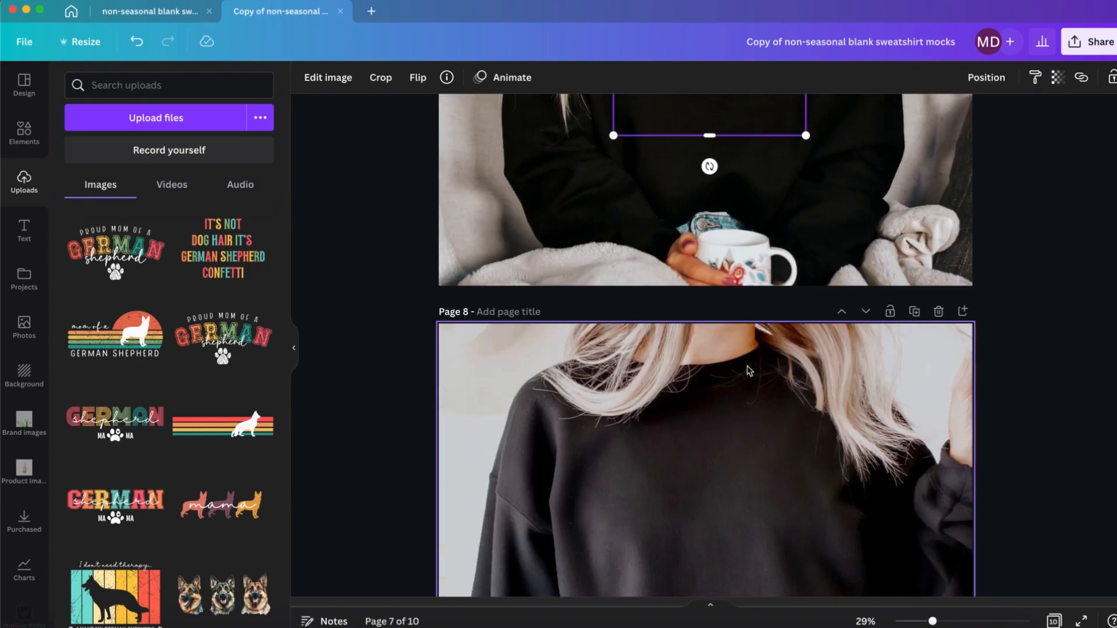
key("super+v")
left_click_drag(813, 461, 828, 474)
left_click_drag(783, 429, 747, 431)
Step: Paste the mama design onto page 9's navy sweatshirt, shrink it and centre it on the chest
scroll(726, 429, "down", 5)
key("super+v")
left_click_drag(633, 496, 650, 489)
left_click_drag(720, 425, 715, 420)
left_click_drag(639, 480, 644, 476)
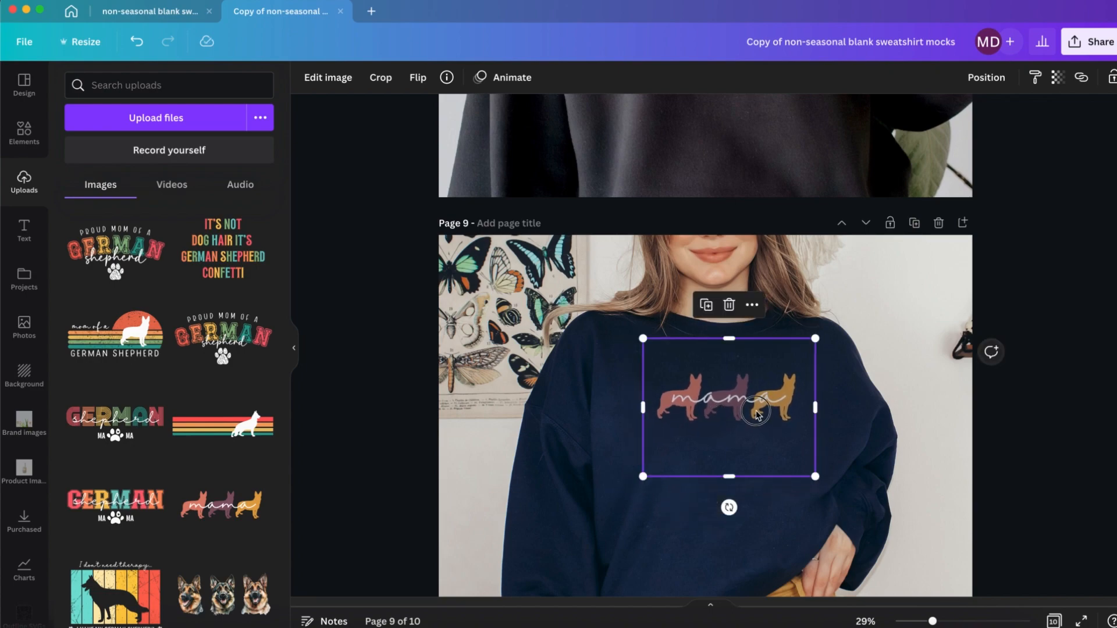
left_click_drag(758, 410, 757, 412)
Step: Rename the design "german shep dark1 sweatshirt mocks" and download it as PNG
scroll(757, 414, "down", 5)
scroll(759, 418, "up", 12)
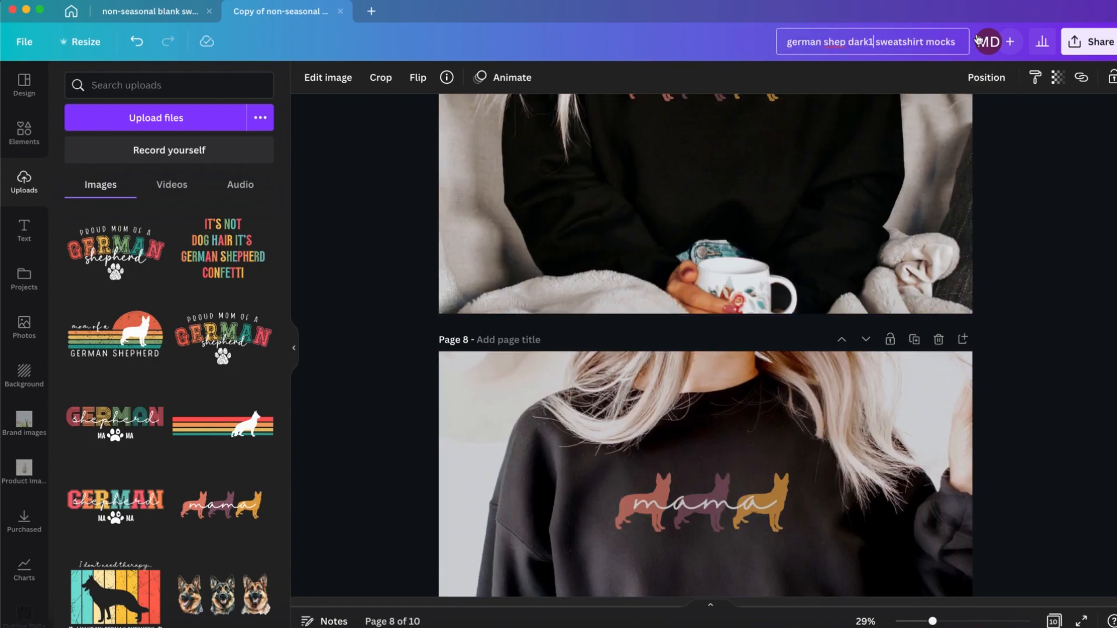
left_click(1089, 41)
left_click(923, 362)
left_click(923, 364)
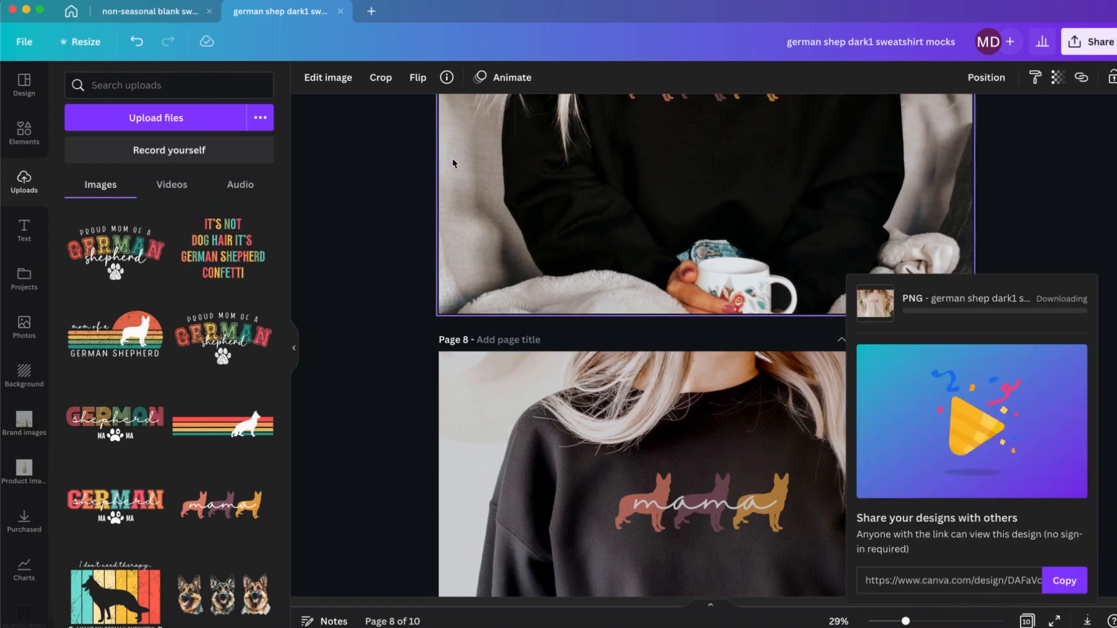
Step: Make a copy of the german shep dark1 mockup design and show the uploaded images in it
left_click(28, 43)
left_click(98, 296)
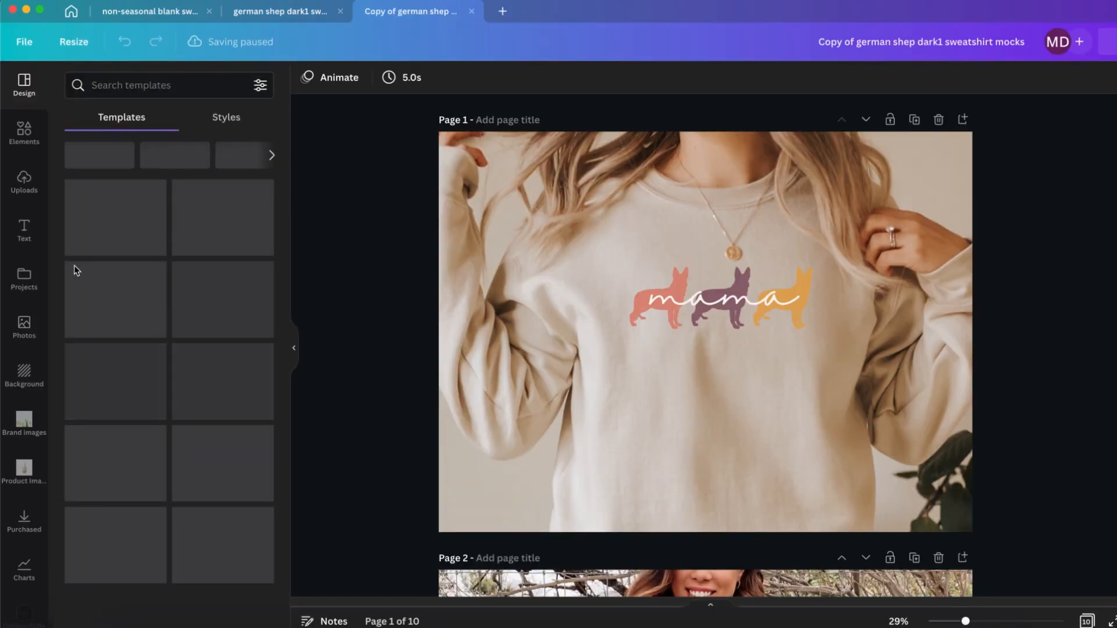
left_click(29, 191)
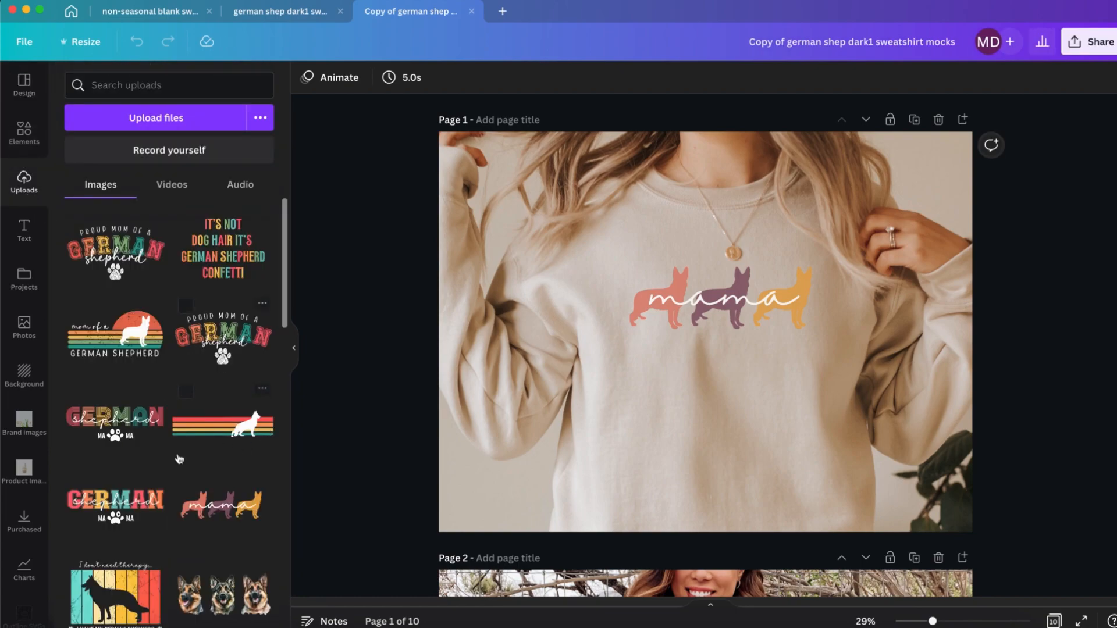
Step: Replace page 1's mama design with the "mom of a German Shepherd" upload, shrink it slightly and set its transparency to 78
left_click_drag(118, 350, 717, 329)
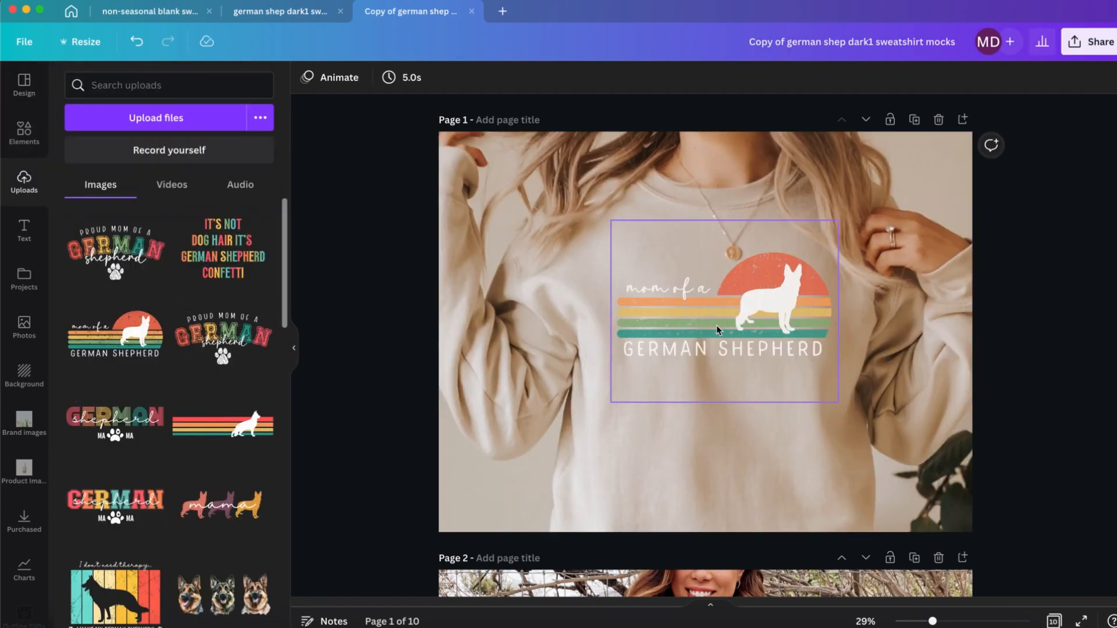
left_click(817, 356)
left_click_drag(838, 402, 830, 396)
left_click(1058, 77)
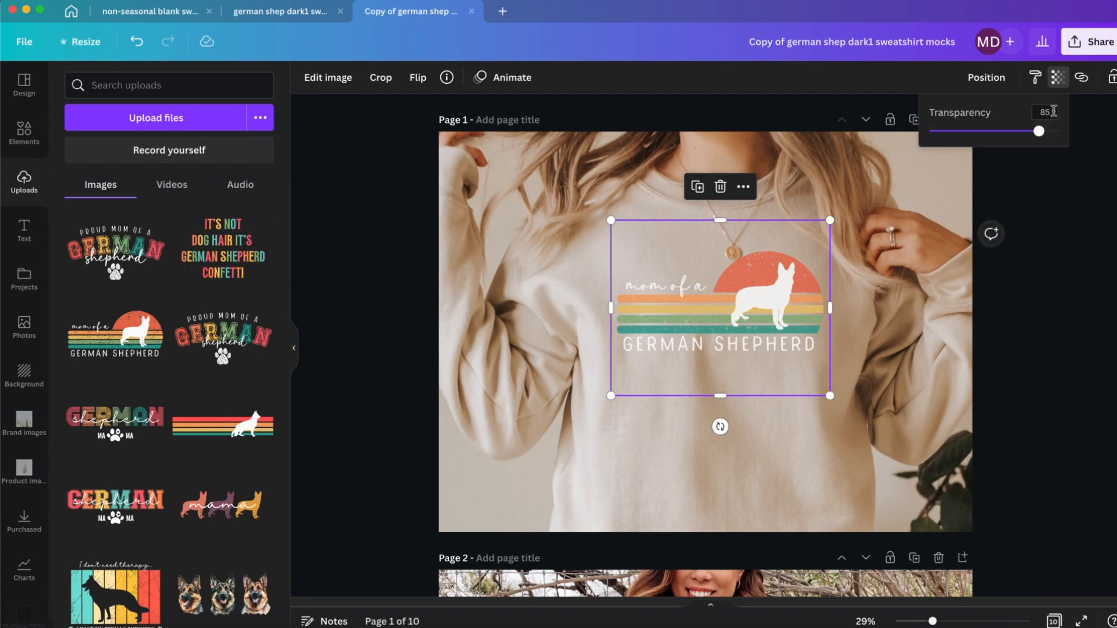
left_click(1058, 221)
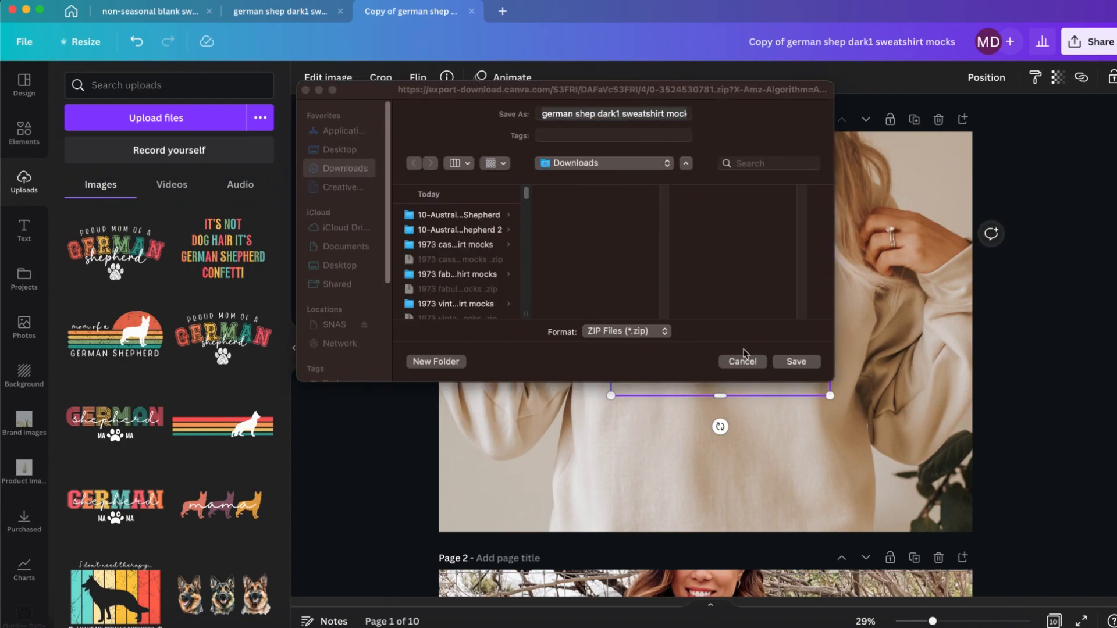
Step: Cancel saving the dark1 zip file and shrink page 1's German Shepherd design slightly more
left_click(743, 360)
left_click_drag(831, 219, 829, 222)
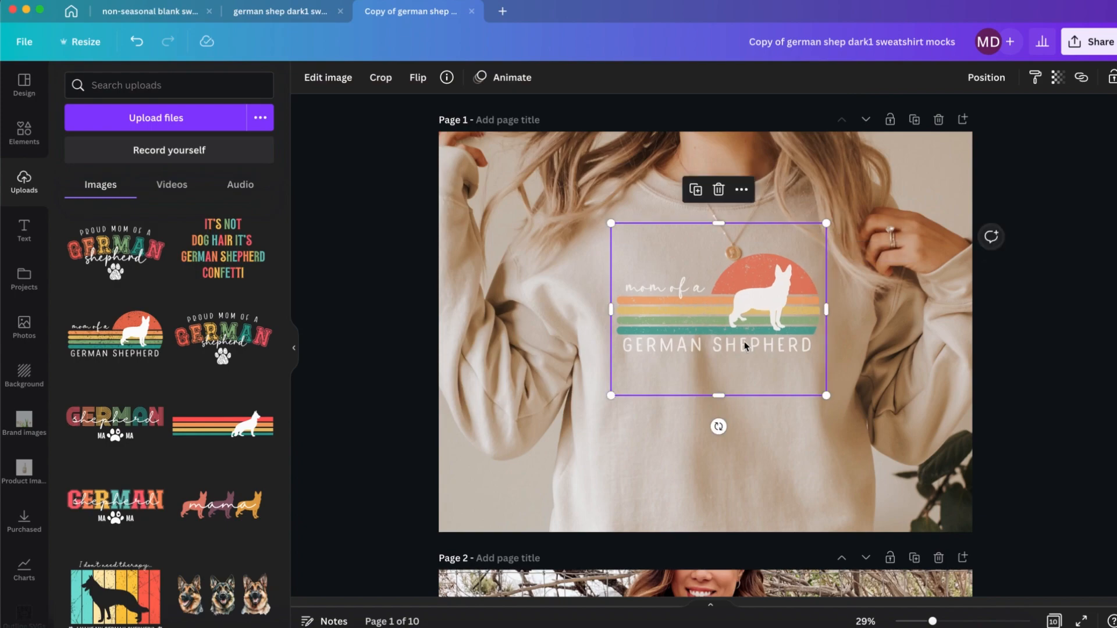
Step: Replace page 2's mama design with the "mom of a German Shepherd" upload and shrink it slightly on the chest
scroll(710, 349, "down", 5)
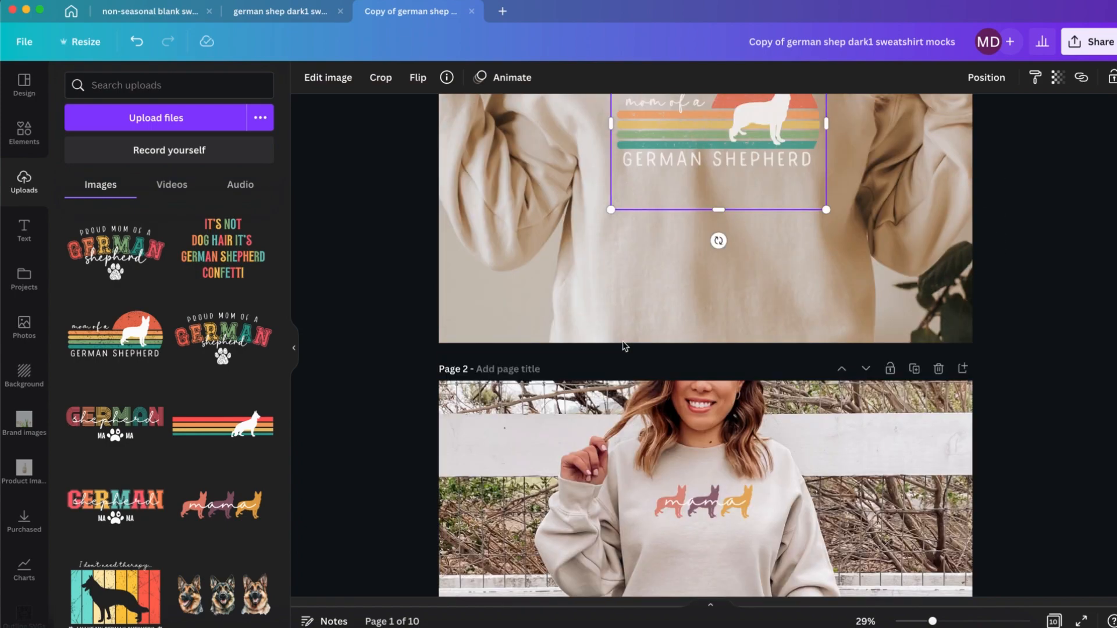
left_click_drag(115, 335, 706, 410)
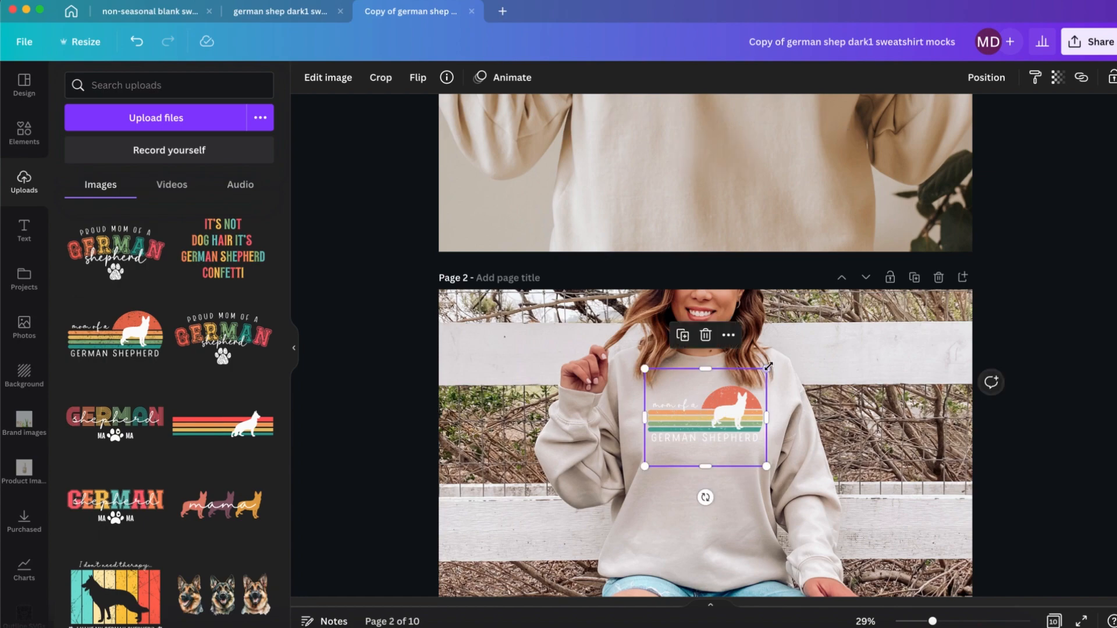
left_click_drag(768, 367, 764, 371)
left_click_drag(730, 412, 730, 410)
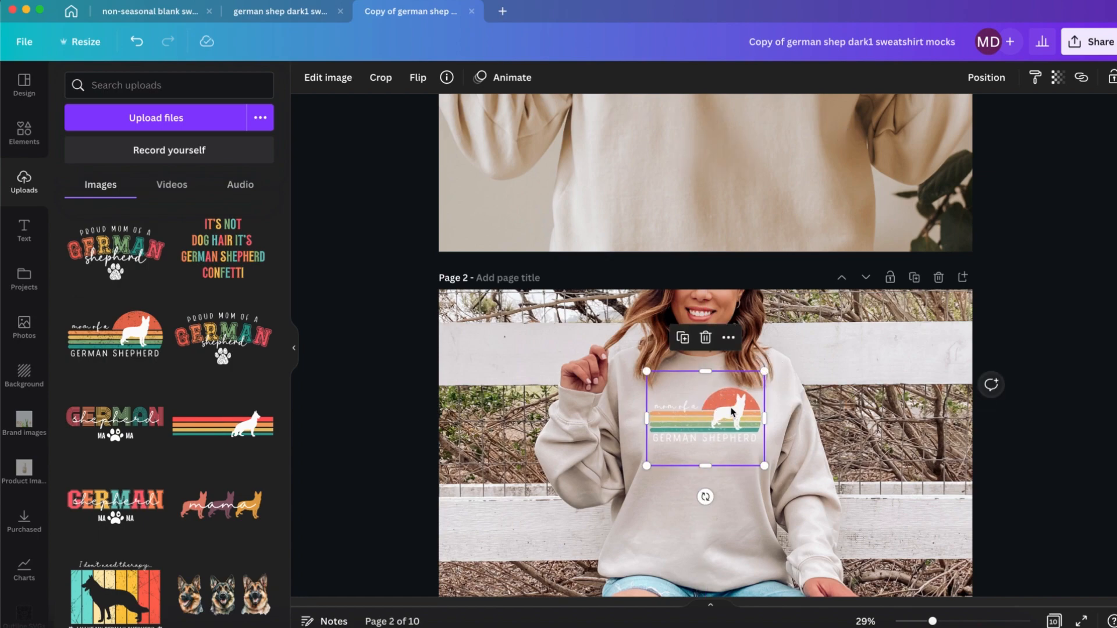
Step: Replace the mama designs on the grey sweatshirts of pages 3 and 4 with the "mom of a German Shepherd" upload, shrinking them slightly
scroll(731, 407, "down", 9)
left_click_drag(146, 329, 686, 369)
left_click_drag(788, 302, 779, 308)
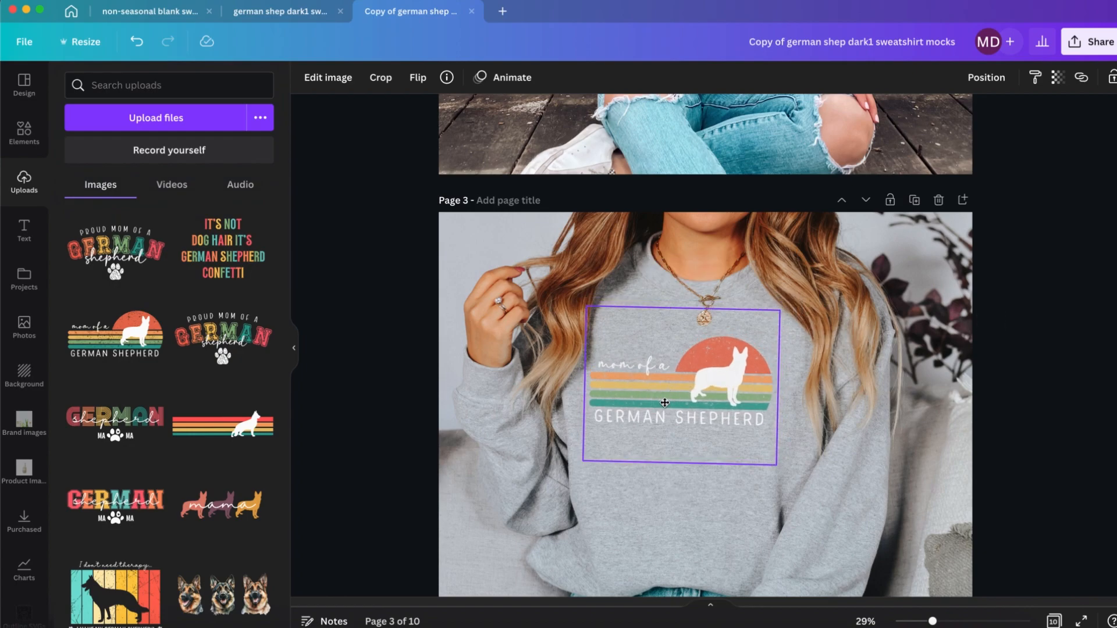
scroll(661, 398, "down", 6)
left_click_drag(114, 335, 693, 407)
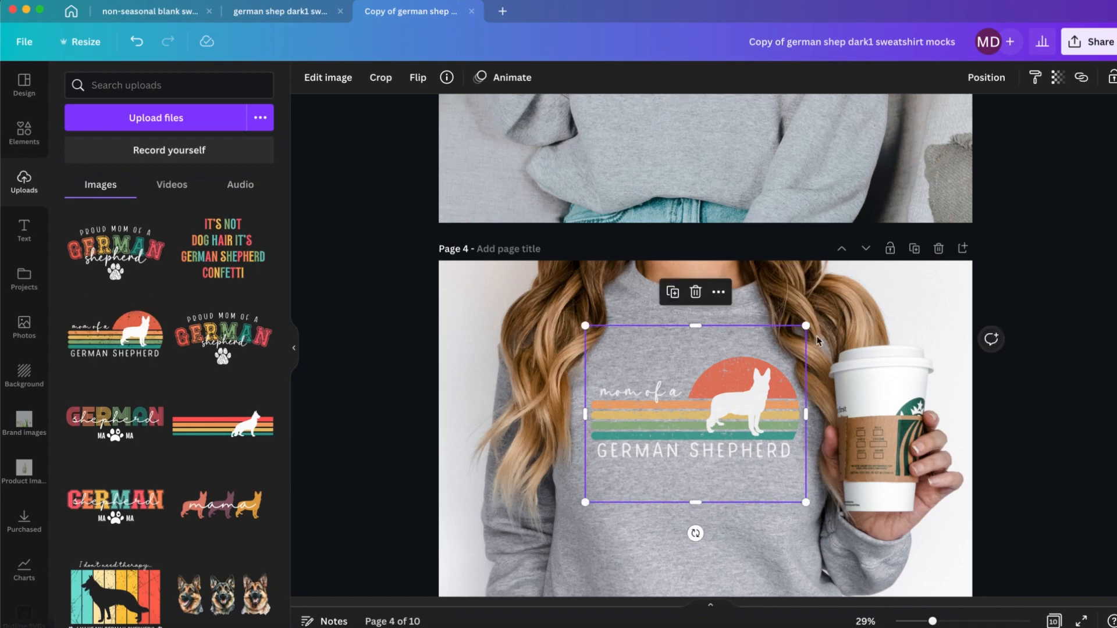
Step: Replace page 5's mama design with the "mom of a German Shepherd" upload, shrink it and centre it below the necklace
scroll(738, 411, "down", 7)
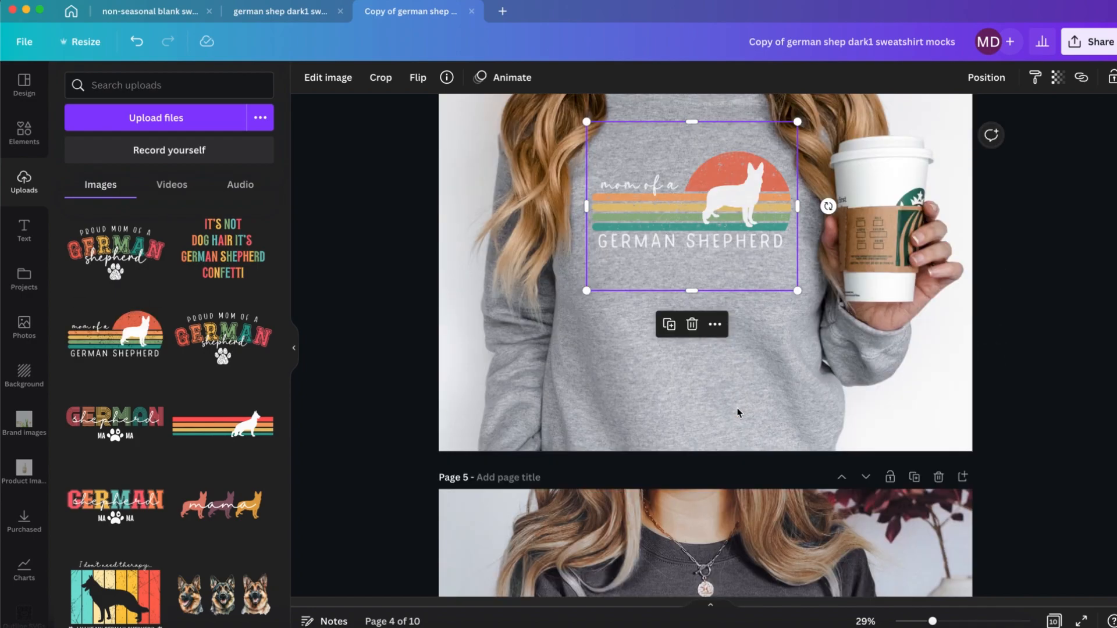
left_click_drag(146, 358, 693, 477)
left_click_drag(808, 368, 795, 379)
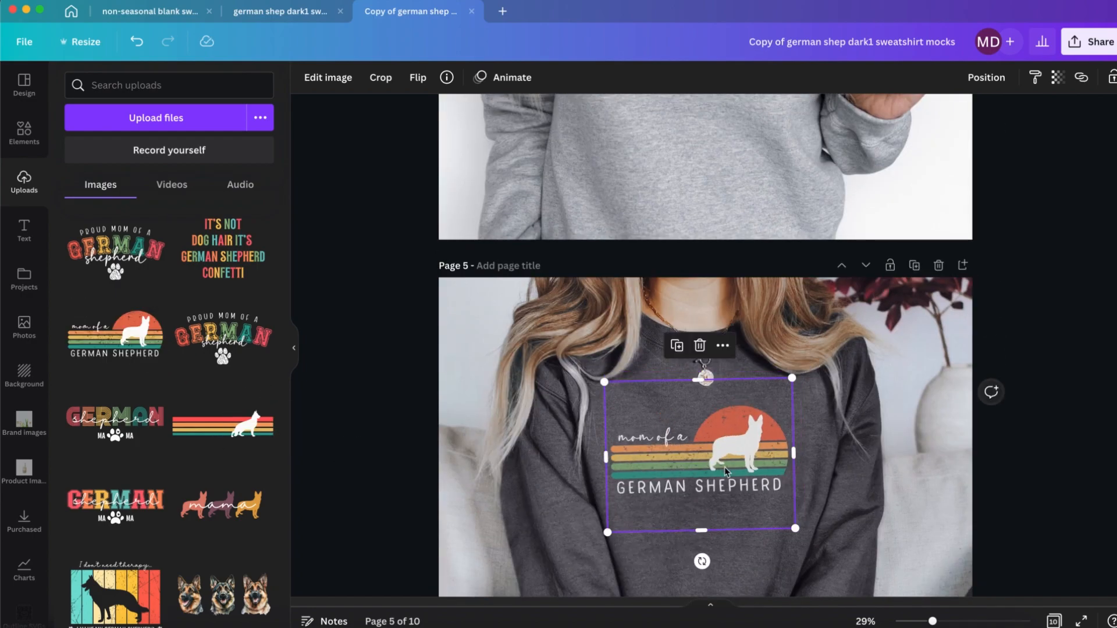
left_click_drag(723, 466, 729, 462)
Step: Replace the mama designs on pages 6 and 7 with the "mom of a German Shepherd" upload, shrinking and repositioning page 7's below the necklace
scroll(728, 462, "down", 7)
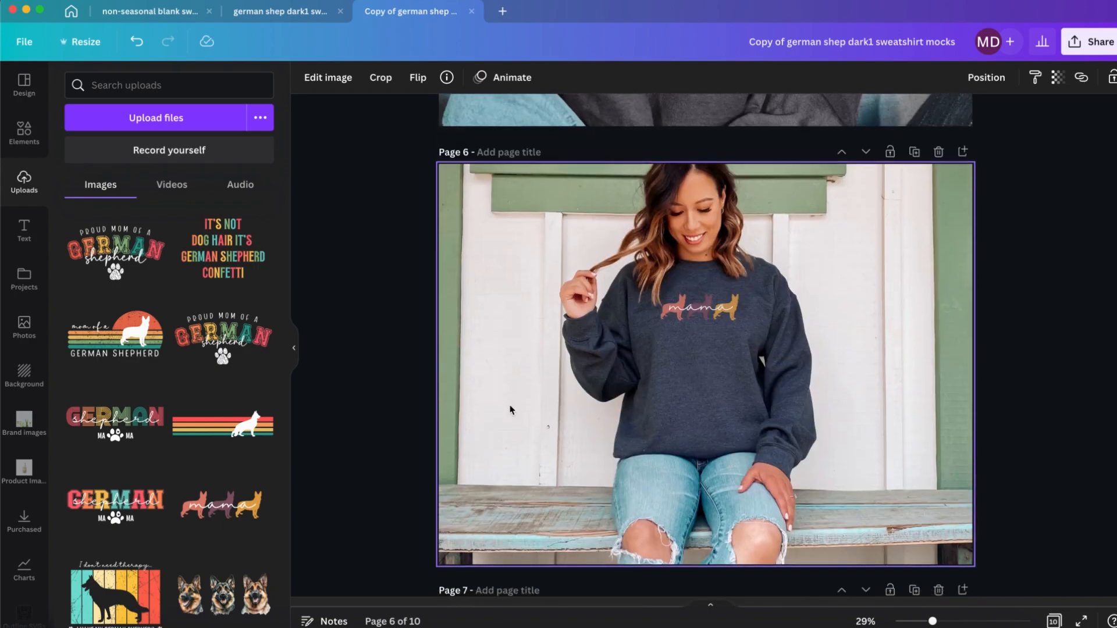
left_click_drag(115, 335, 697, 322)
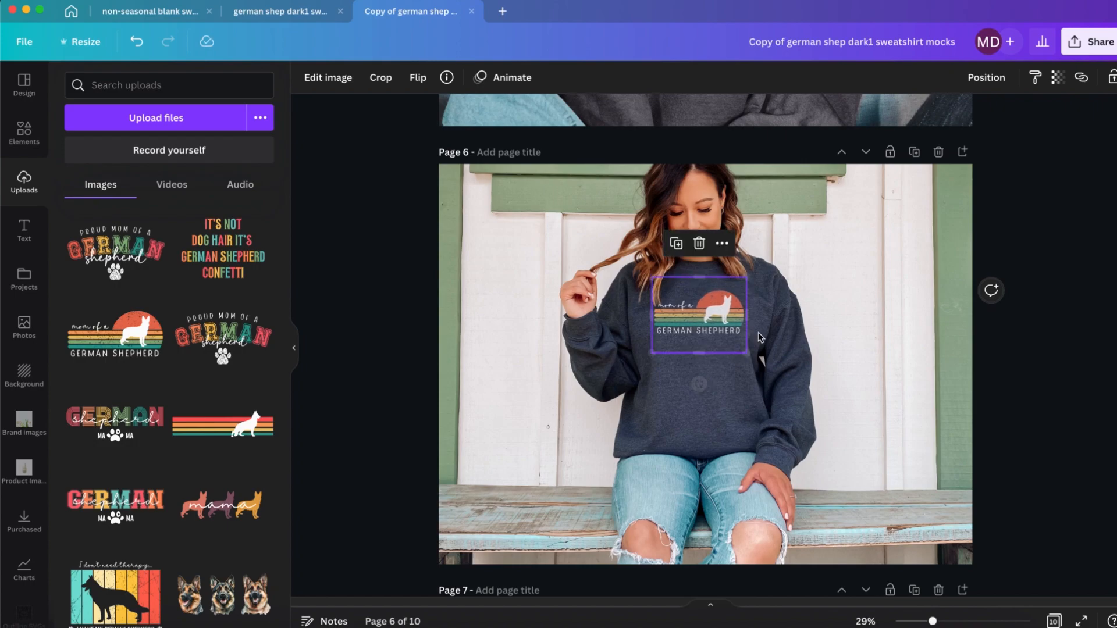
scroll(759, 336, "down", 6)
left_click_drag(115, 335, 653, 368)
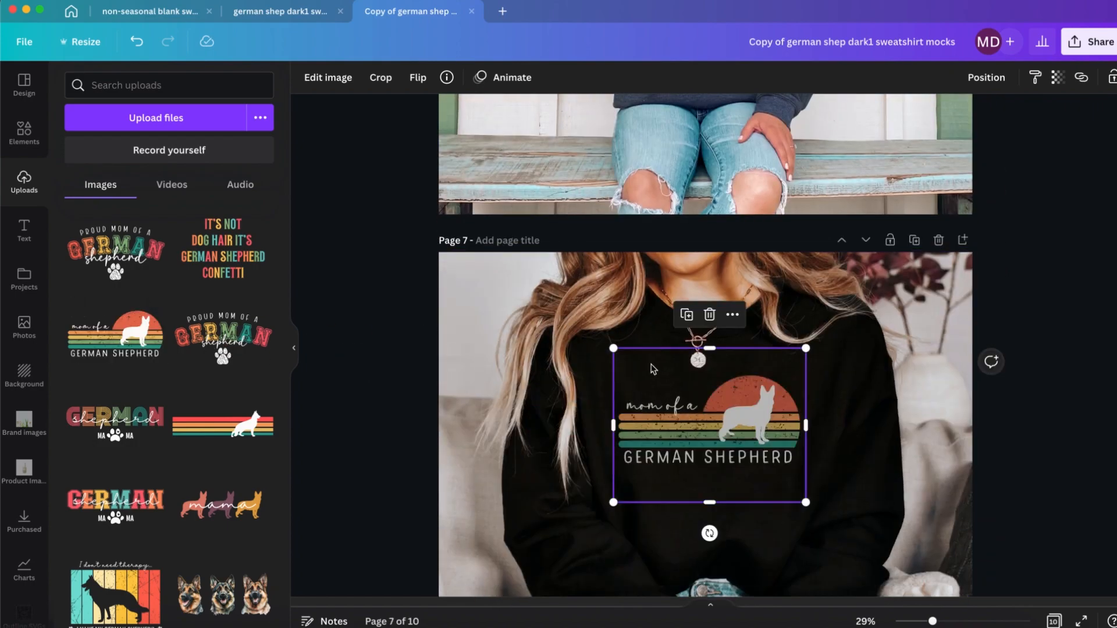
left_click_drag(719, 441, 728, 444)
left_click_drag(803, 498, 802, 498)
Step: Replace the mama designs on pages 8 and 9 with the "mom of a German Shepherd" upload, shifting page 9's left and slightly down
scroll(802, 498, "down", 5)
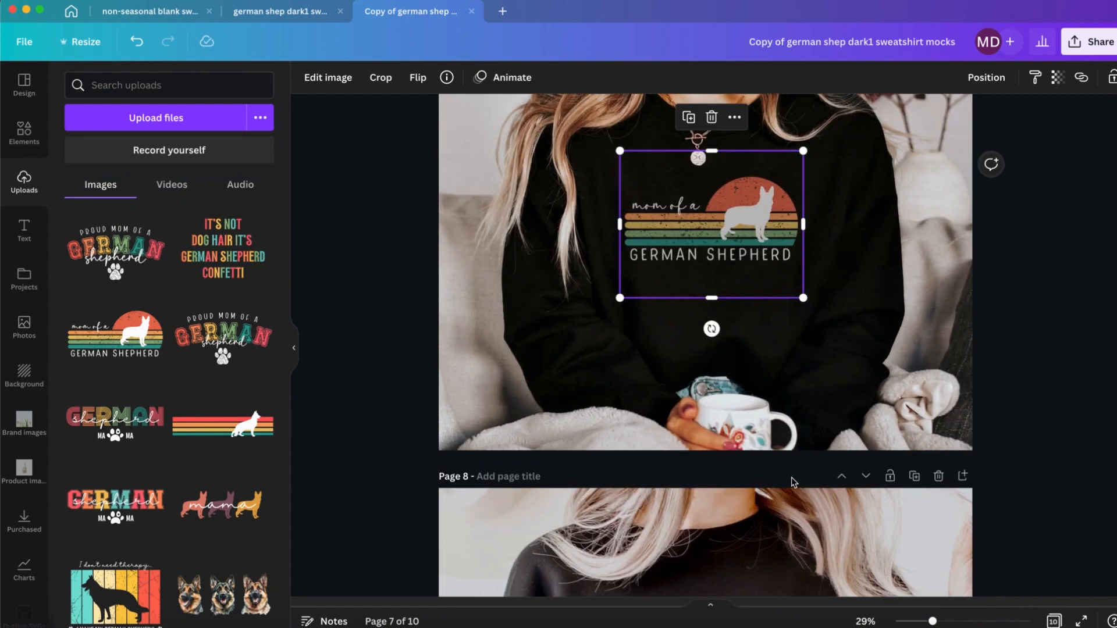
left_click_drag(116, 335, 704, 439)
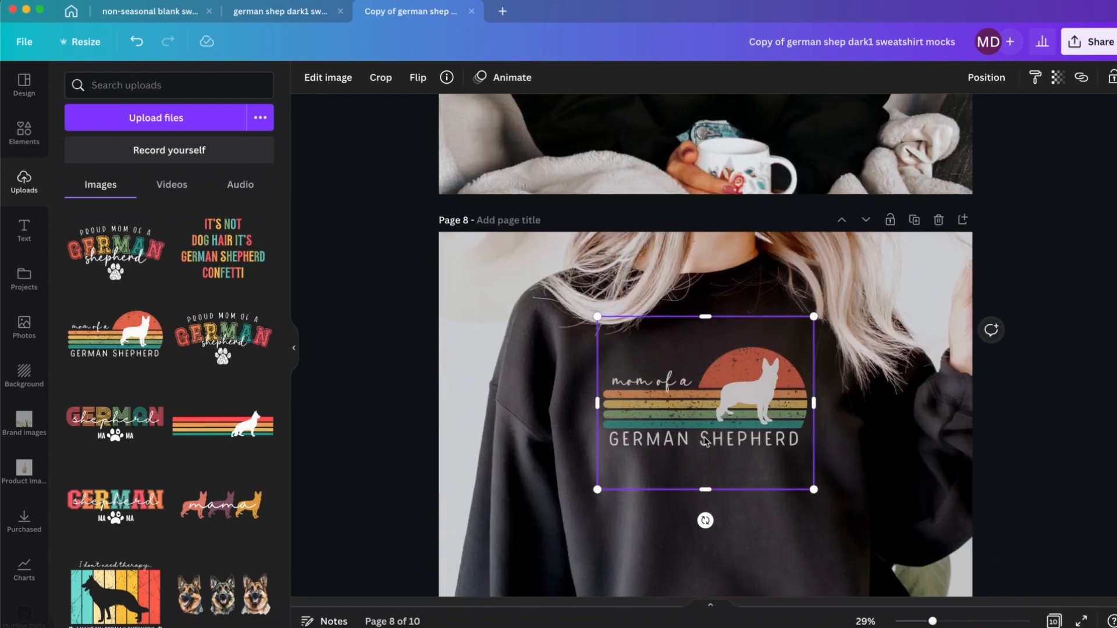
scroll(705, 439, "down", 5)
left_click_drag(115, 334, 731, 391)
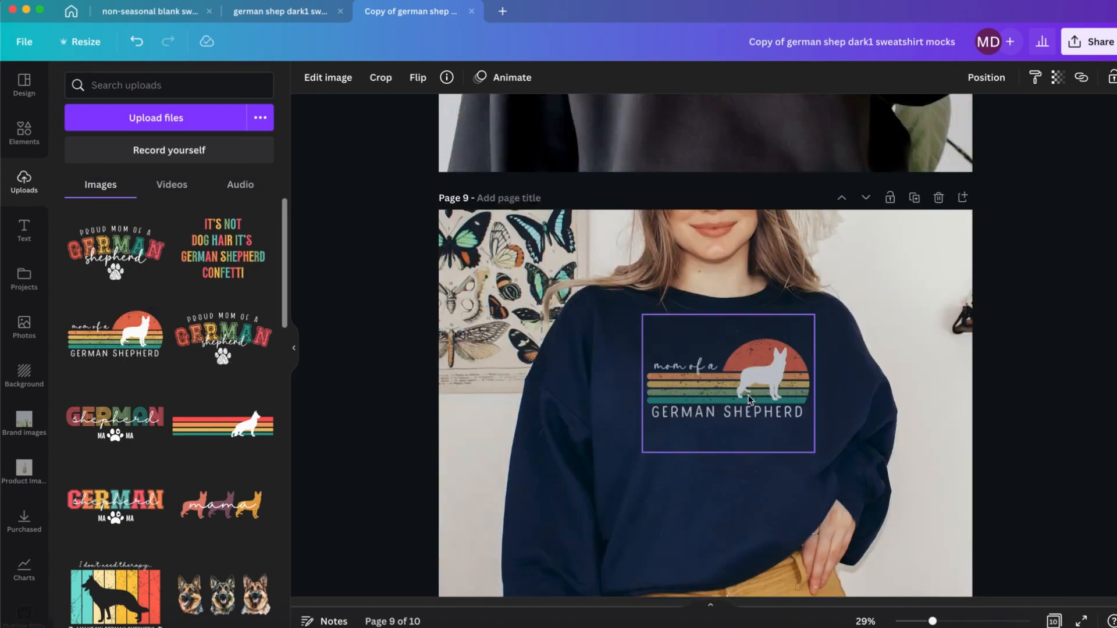
left_click_drag(794, 441, 786, 441)
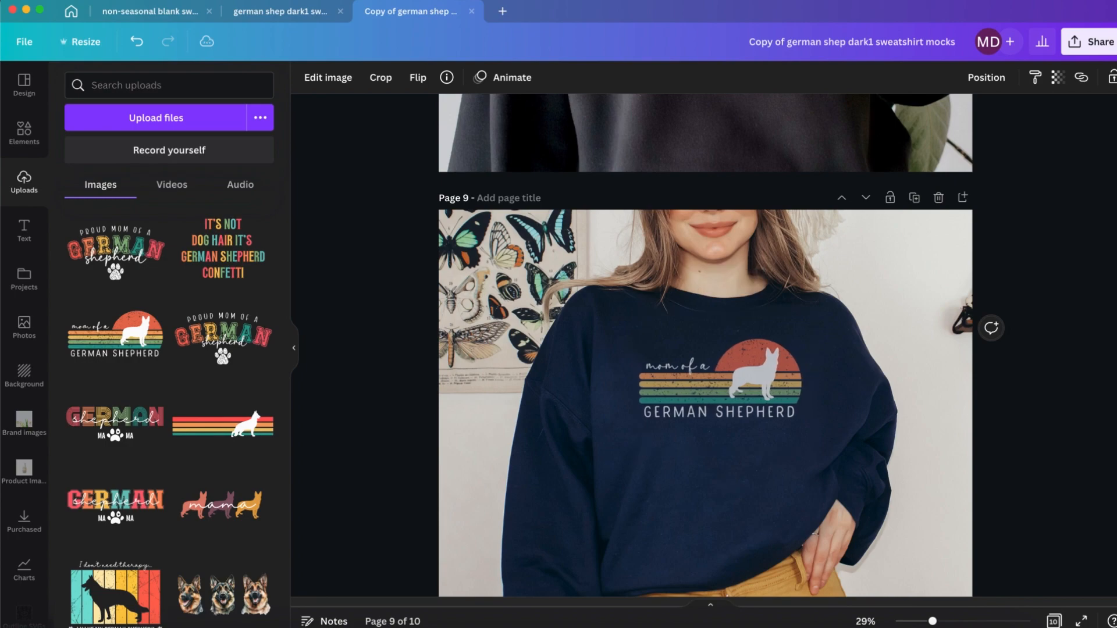
key("Down")
key("Down")
key("Down")
key("Down")
key("Down")
key("Down")
key("Down")
key("Down")
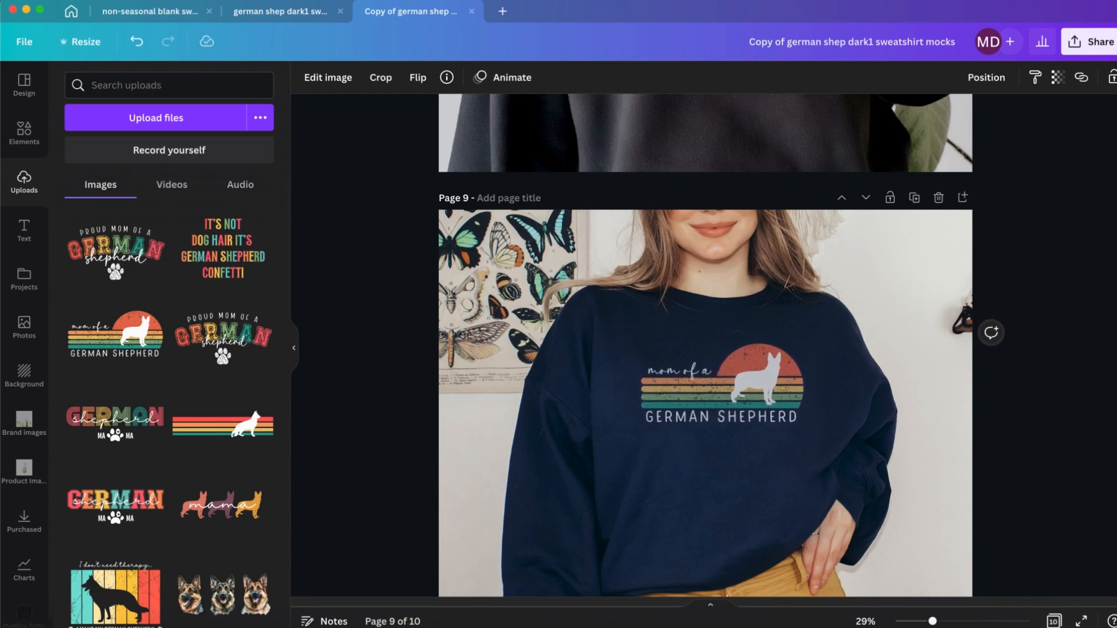
Step: Rename the design "german shep dark2 sweatshirt mocks" and make a copy of it
scroll(592, 392, "up", 10)
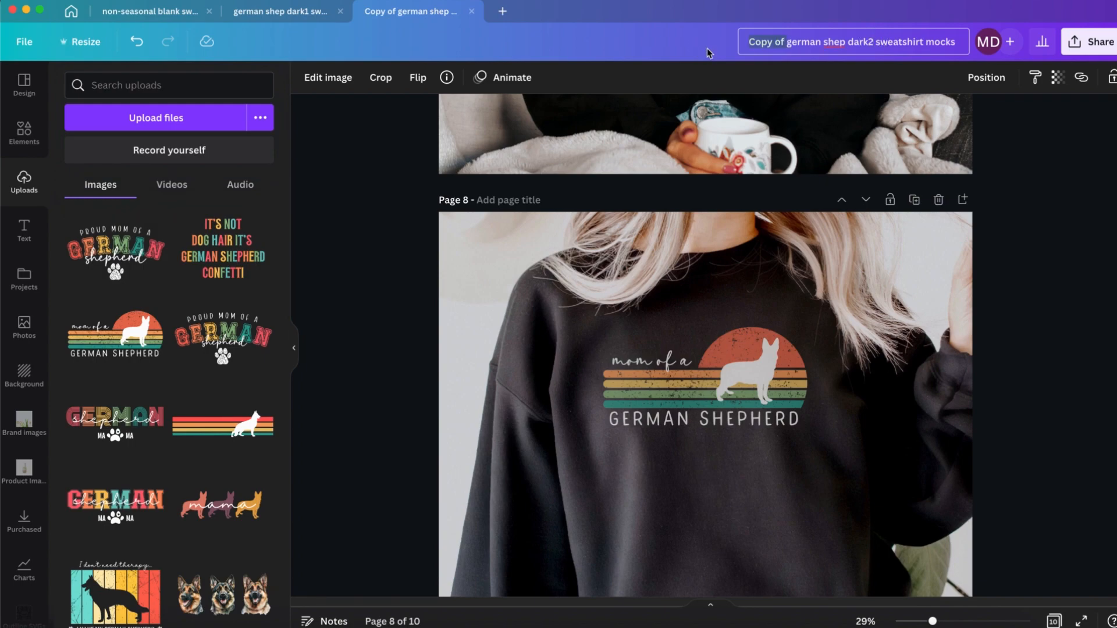
left_click(28, 46)
left_click(70, 289)
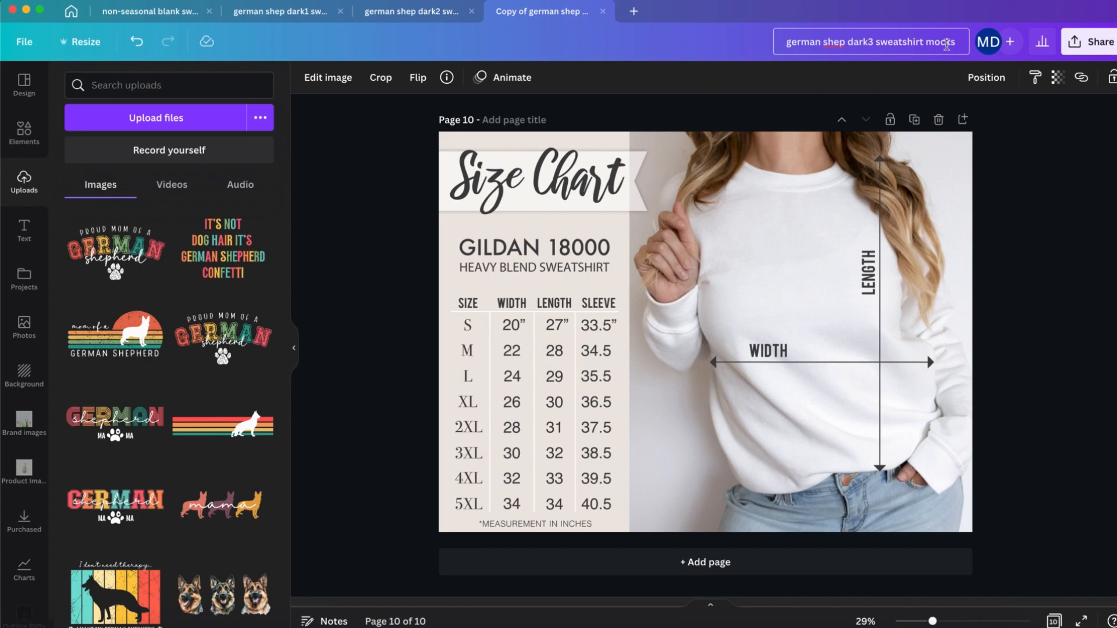
Step: Rename the newest copy "german shep dark3 sweatshirt mocks" and download it as PNG
left_click(1088, 41)
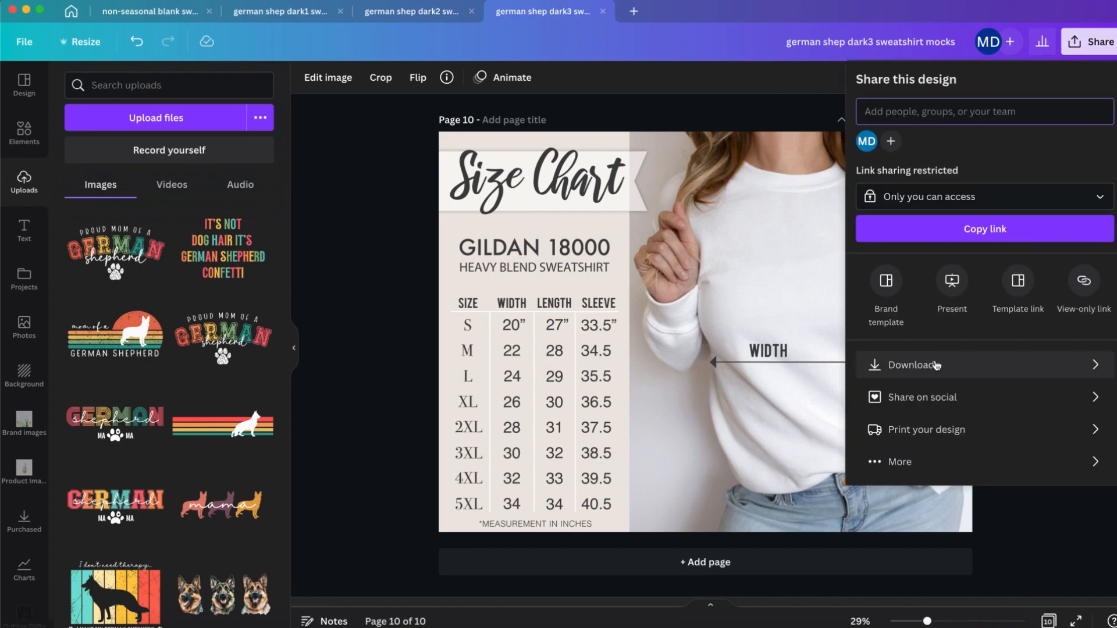
left_click(999, 365)
left_click(999, 363)
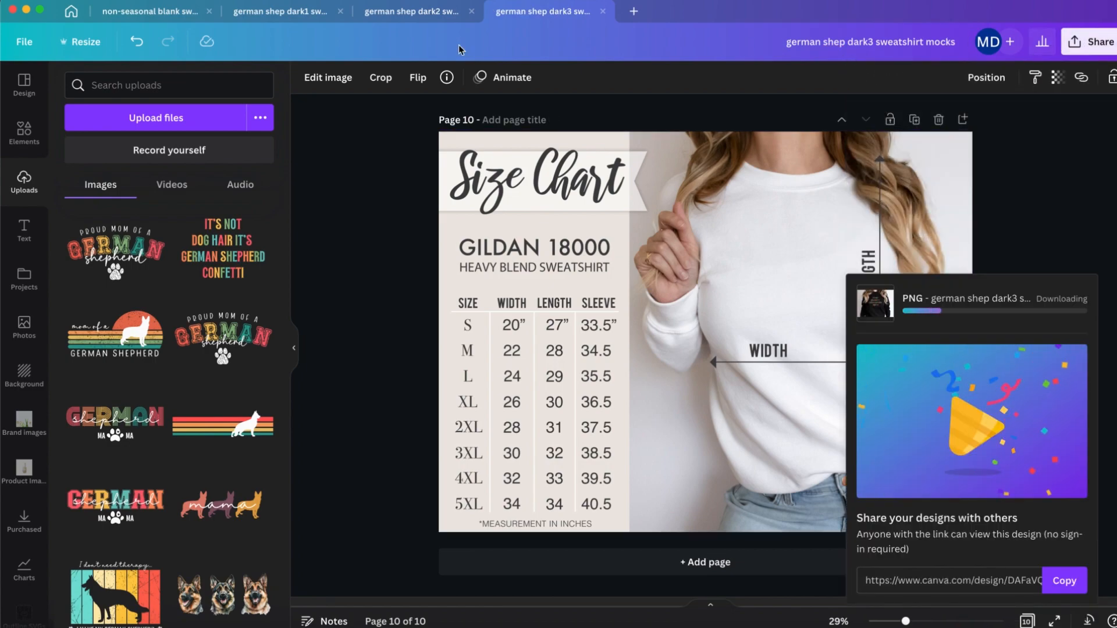
Step: Switch to the german shep dark2 design and open its download settings for all pages as PNG
left_click(478, 17)
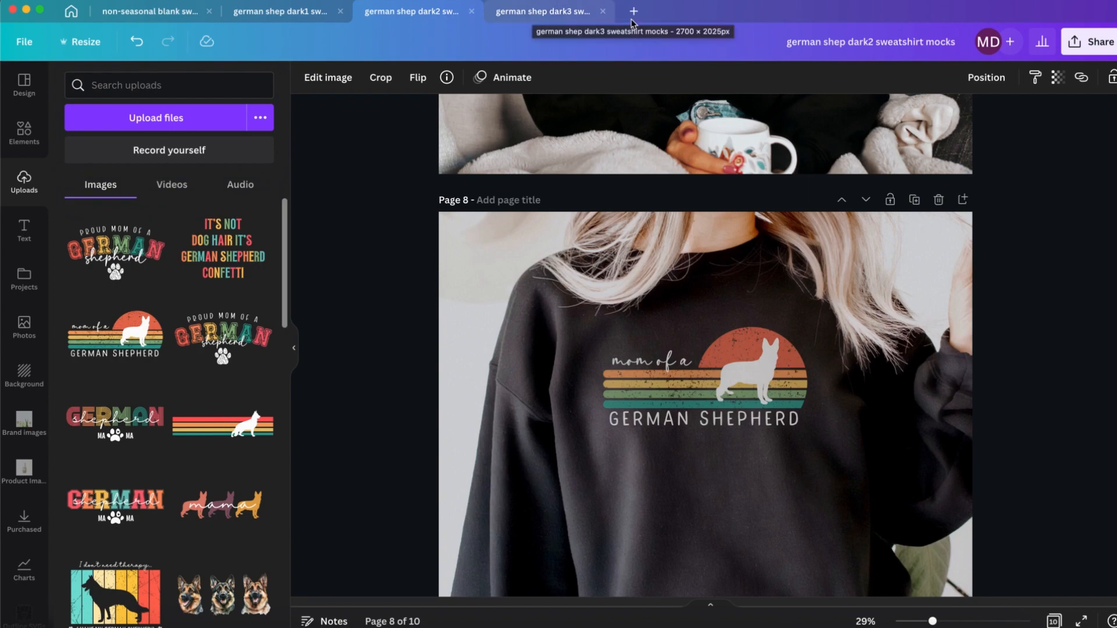
left_click(1088, 42)
left_click(923, 362)
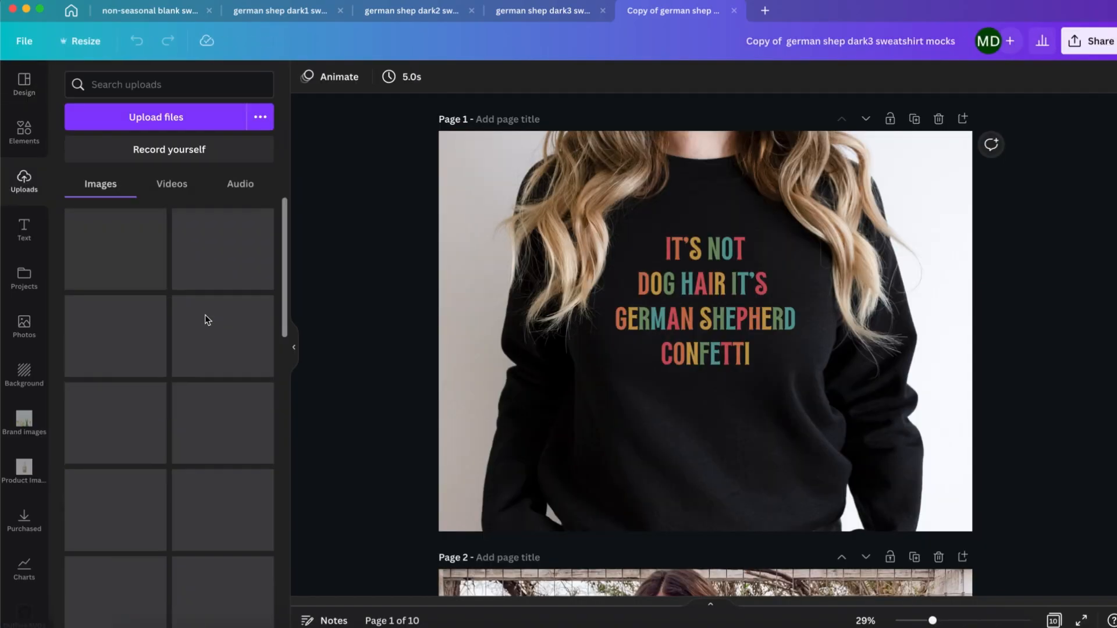
Step: Place the striped German shepherd silhouette upload on page 1's black sweatshirt in the copy of german shep dark3
left_click_drag(223, 425, 605, 349)
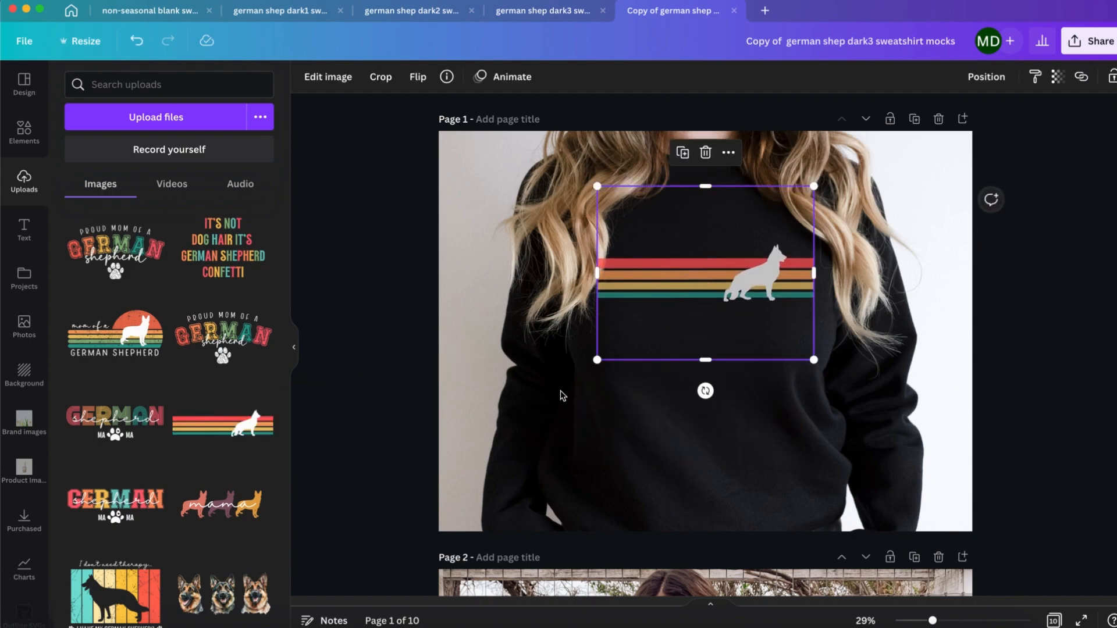
Step: Place the striped German shepherd silhouette on the sweatshirts of pages 2 and 3, adjusting its fit on page 3
scroll(562, 396, "down", 7)
left_click_drag(223, 425, 692, 338)
scroll(691, 339, "down", 8)
left_click_drag(223, 425, 701, 276)
left_click_drag(585, 344, 589, 339)
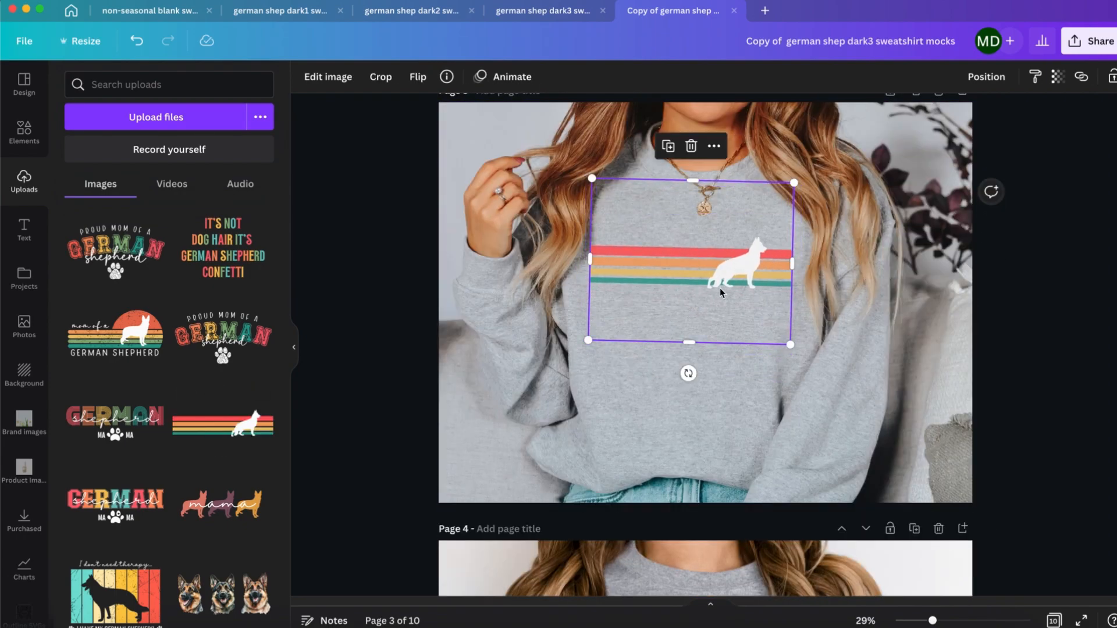
left_click_drag(704, 280, 701, 279)
left_click_drag(685, 371, 687, 370)
Step: Replace the sweatshirt graphics on pages 4 and 5 with the striped German shepherd silhouette
scroll(678, 381, "down", 7)
left_click_drag(223, 425, 653, 316)
left_click(652, 314)
scroll(654, 320, "down", 7)
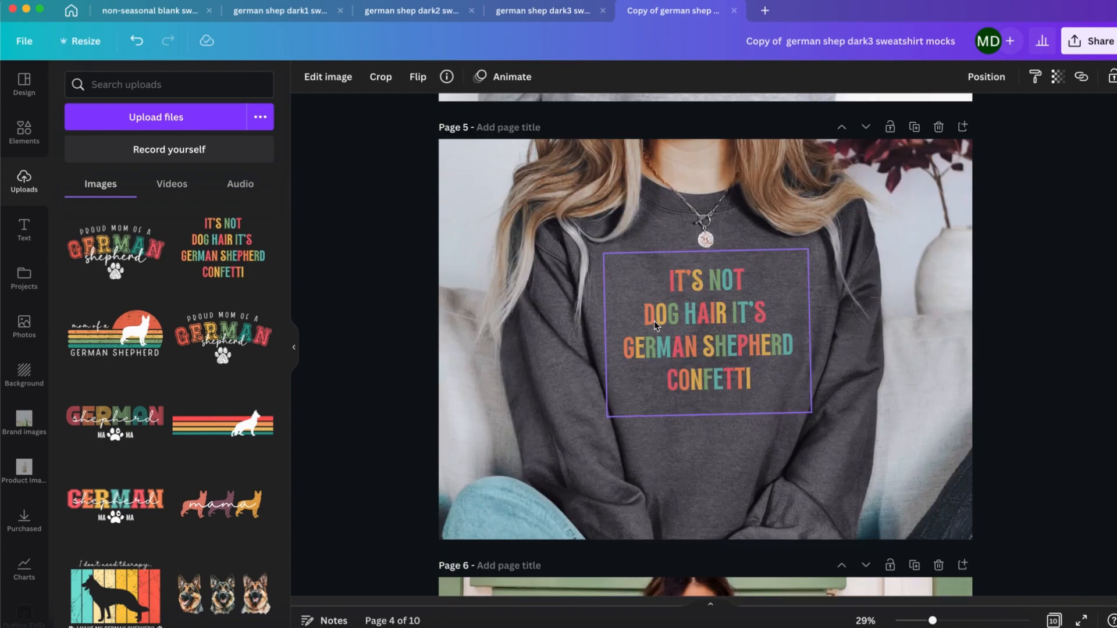
left_click_drag(223, 425, 718, 317)
left_click(717, 316)
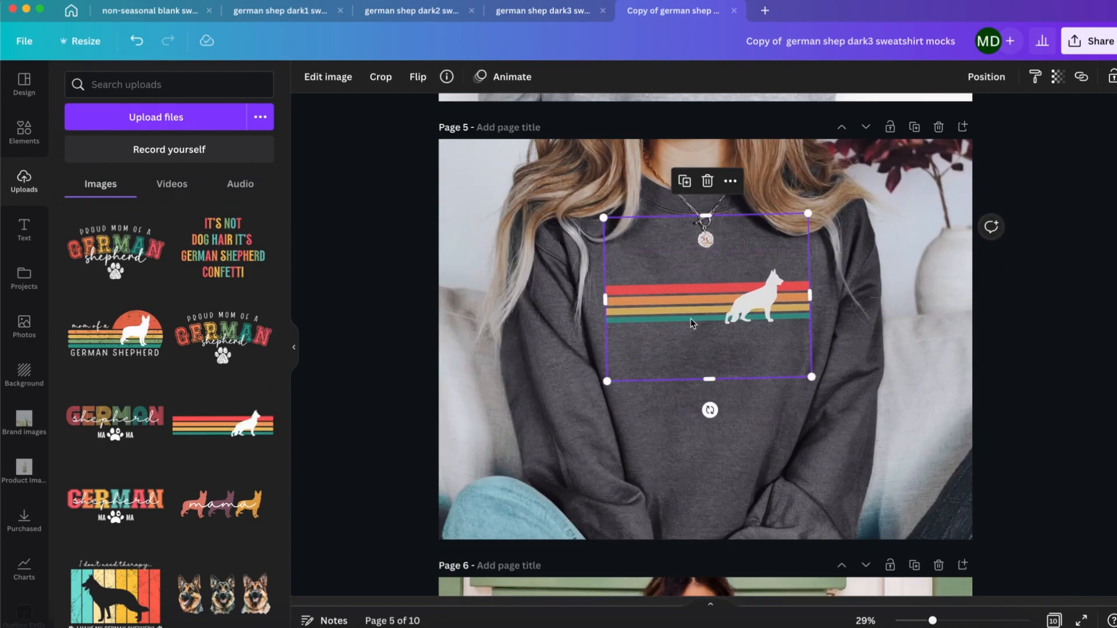
Step: Replace the sweatshirt graphics on pages 6 and 7 with the striped German shepherd silhouette
scroll(690, 318, "down", 7)
left_click_drag(223, 425, 691, 396)
left_click(691, 396)
scroll(692, 394, "down", 1)
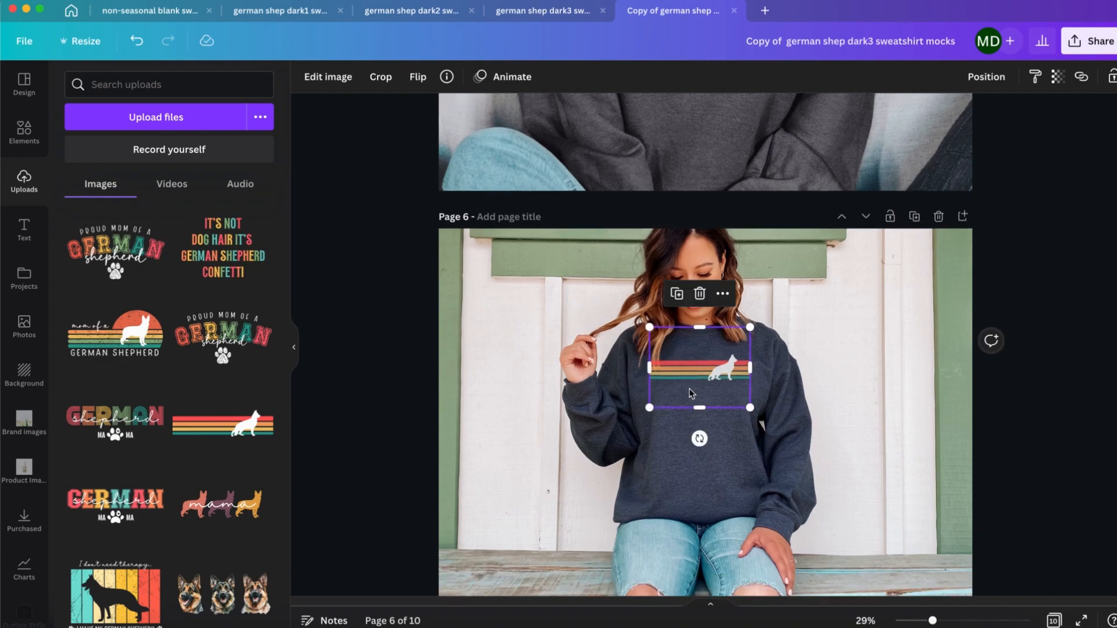
scroll(691, 394, "down", 10)
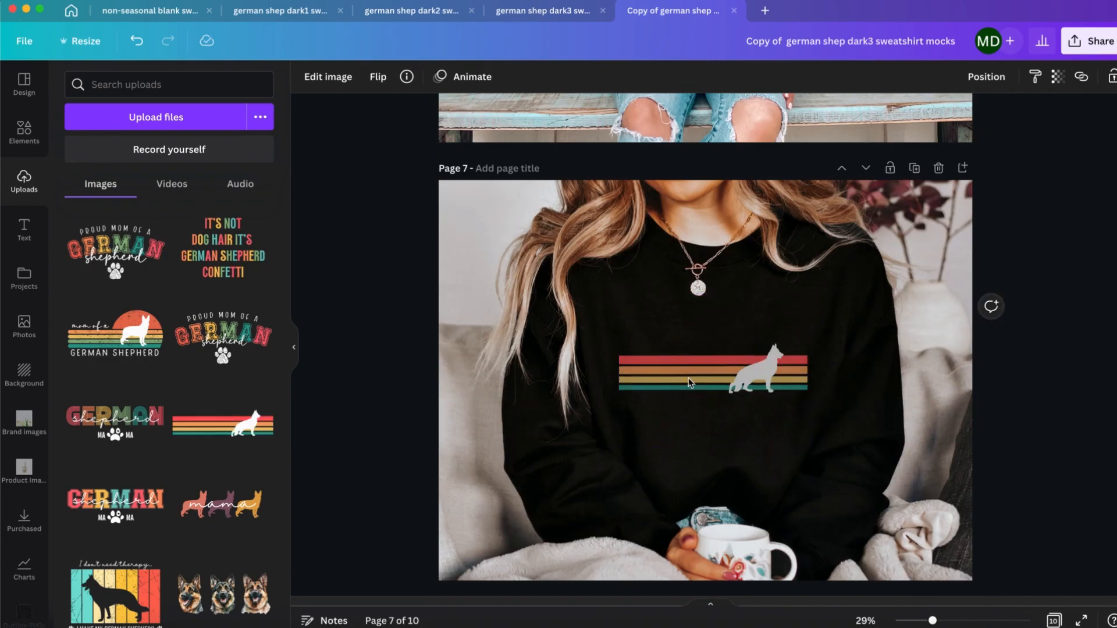
left_click(690, 382)
Step: Put the striped German shepherd silhouette on the sweatshirts of pages 8 and 9, nudging it upward on page 9
scroll(692, 378, "down", 10)
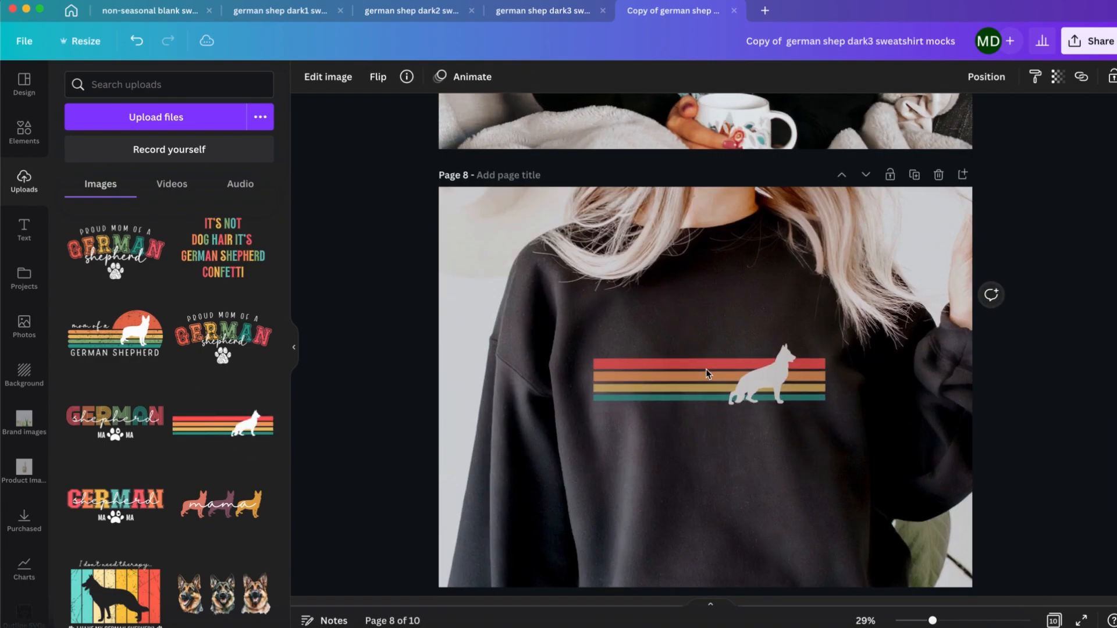
scroll(707, 375, "down", 10)
left_click_drag(229, 445, 689, 407)
key("Up")
key("Up")
key("Up")
key("Up")
key("Up")
key("Up")
key("Up")
key("Up")
key("Up")
key("Up")
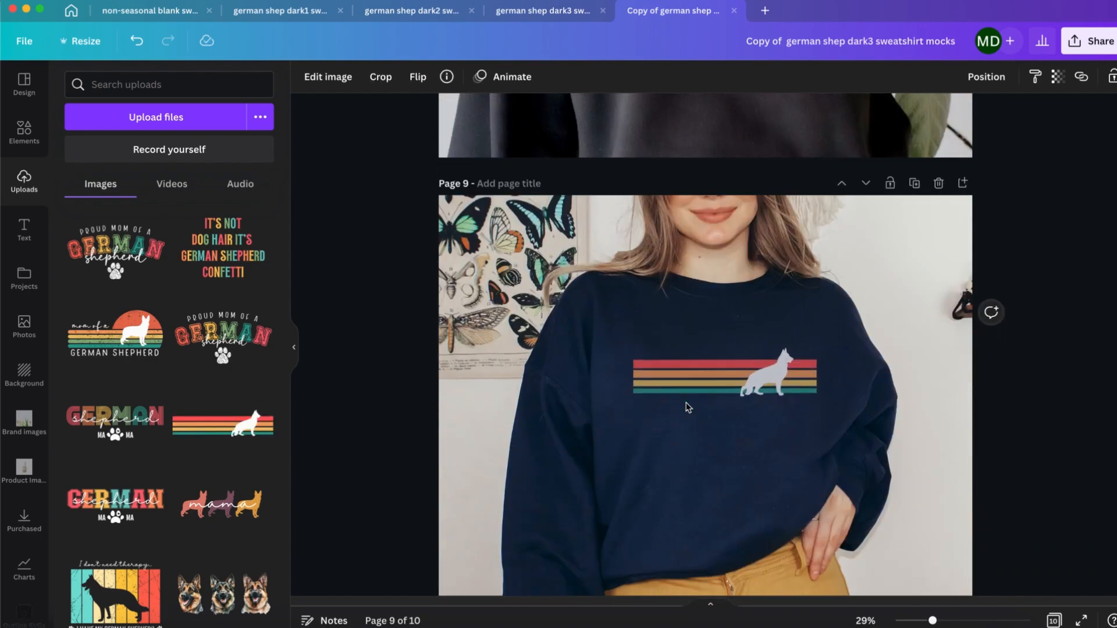
Step: Download the finished striped silhouette mockup design
scroll(688, 407, "down", 10)
left_click(1088, 40)
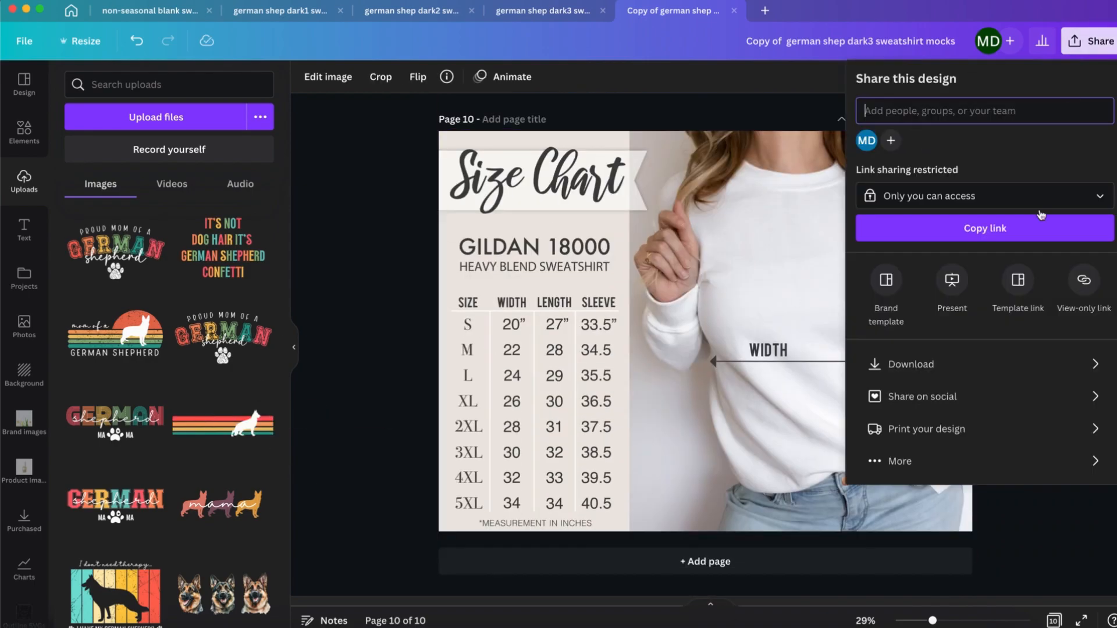
left_click(910, 361)
left_click(986, 359)
Step: Rename the design "german shep dark4 sweatshirt mocks" and make a copy of it
left_click(870, 41)
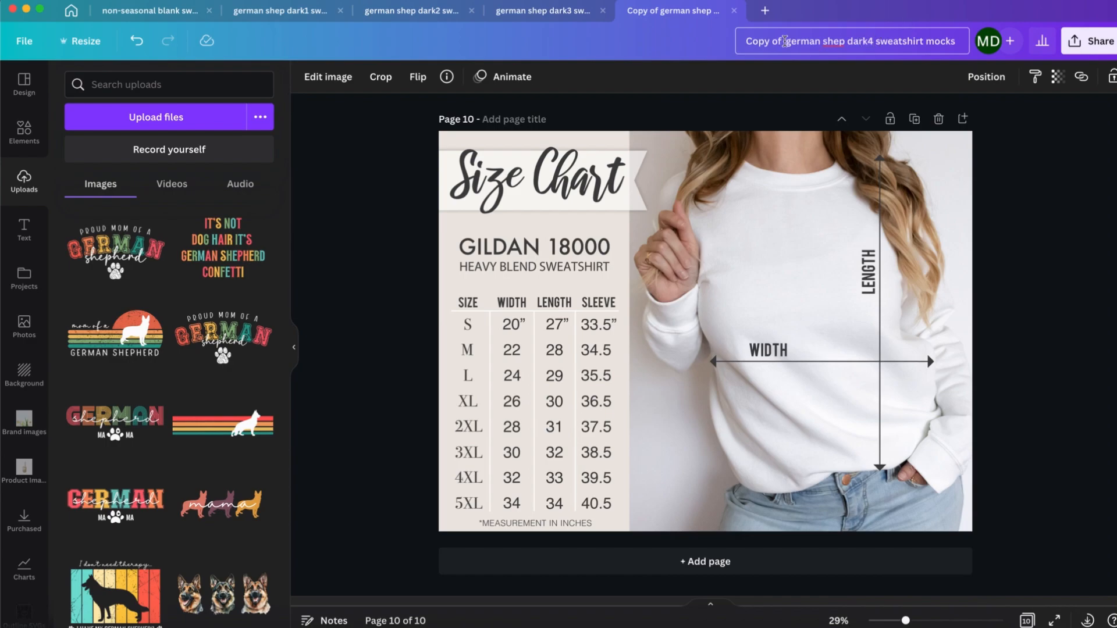
left_click(24, 41)
left_click(110, 304)
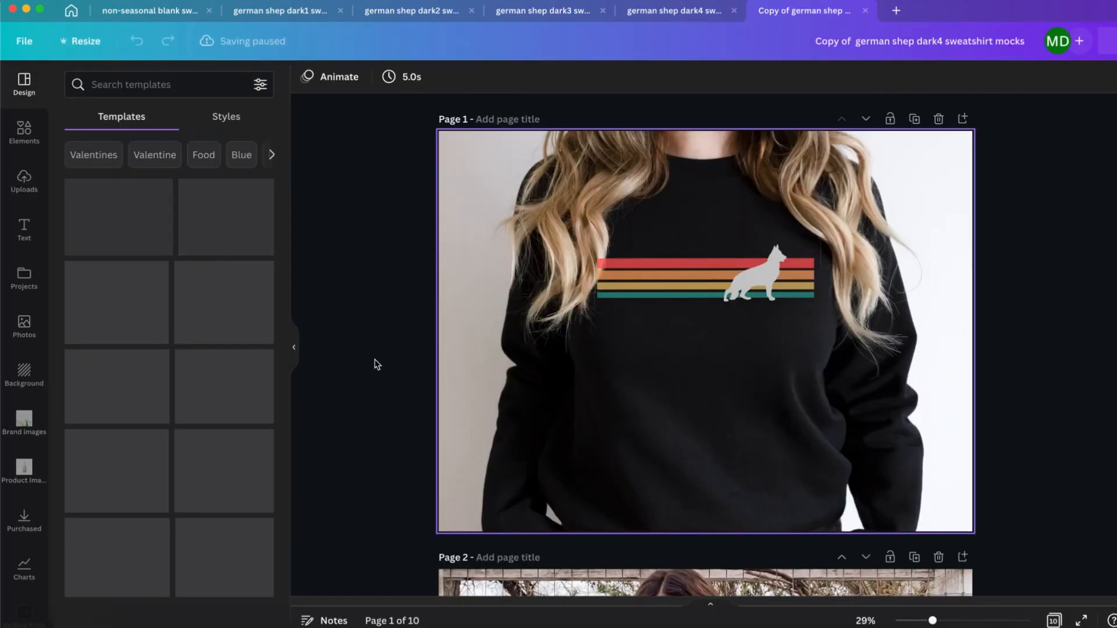
Step: Show the uploaded images in the new copy of german shep dark4
left_click(24, 181)
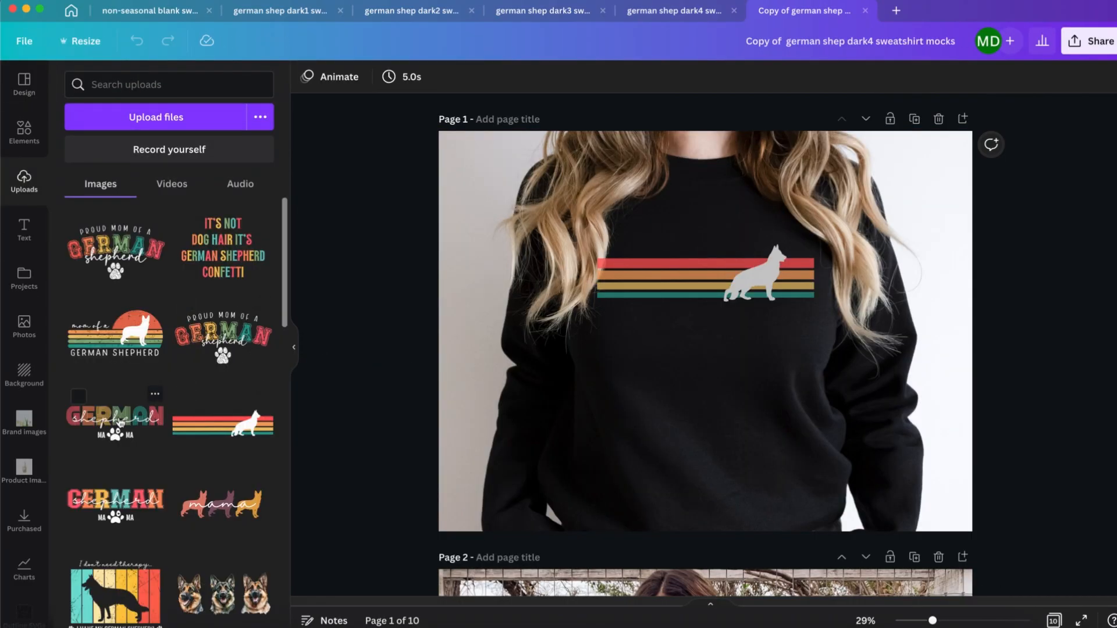
key("BackSpace")
left_click(796, 362)
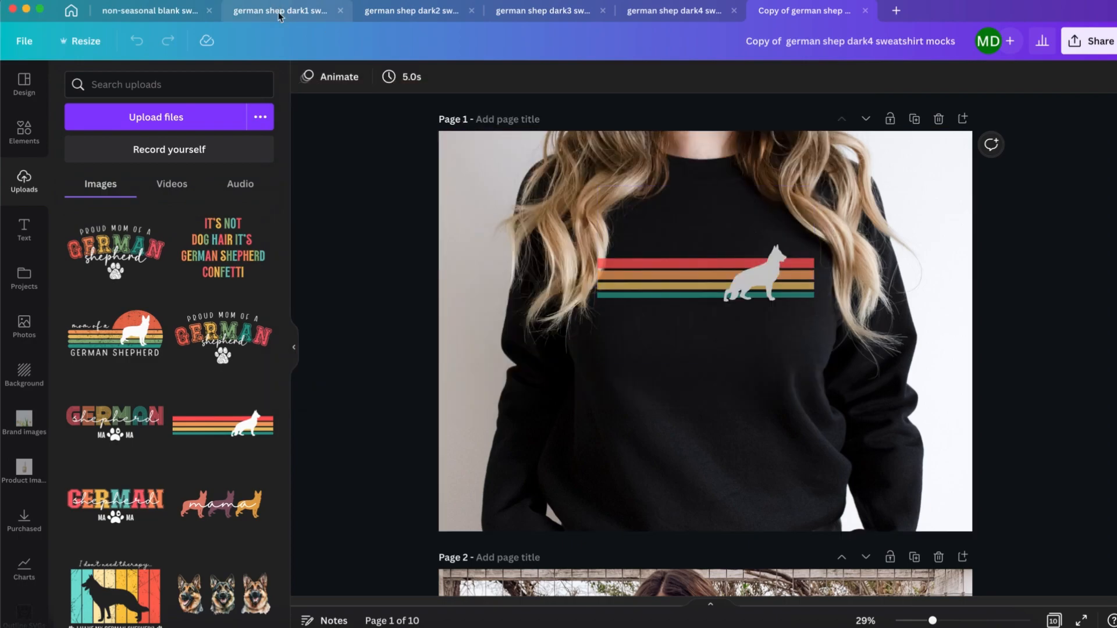
Step: Check the german shep dark1 to dark4 designs for the graphics already used, and return to the newest copy
left_click(279, 16)
left_click(412, 13)
left_click(553, 12)
left_click(687, 13)
left_click(805, 11)
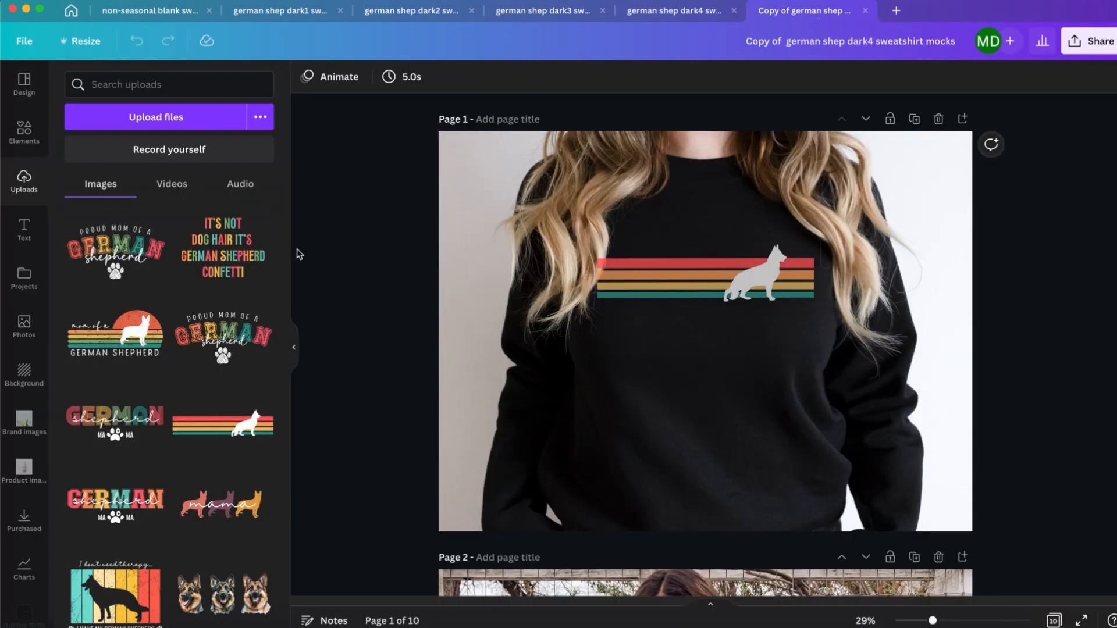
left_click(673, 11)
left_click(804, 11)
Step: Replace the sweatshirt graphics on pages 1 to 4 with the "Proud Mom of a German Shepherd" design
left_click(699, 268)
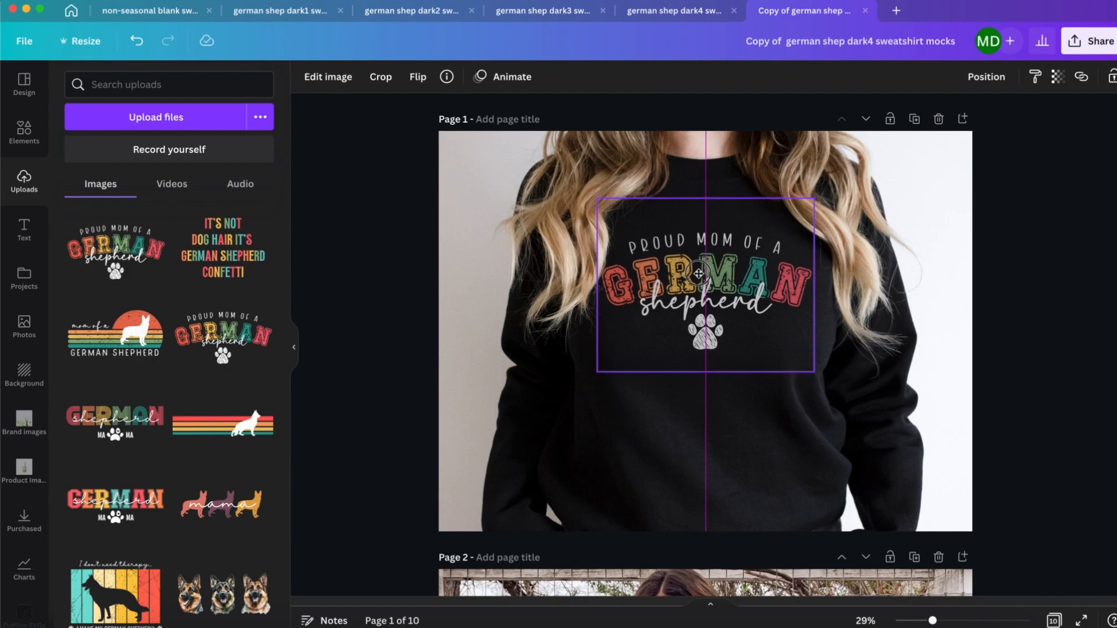
scroll(696, 375, "down", 5)
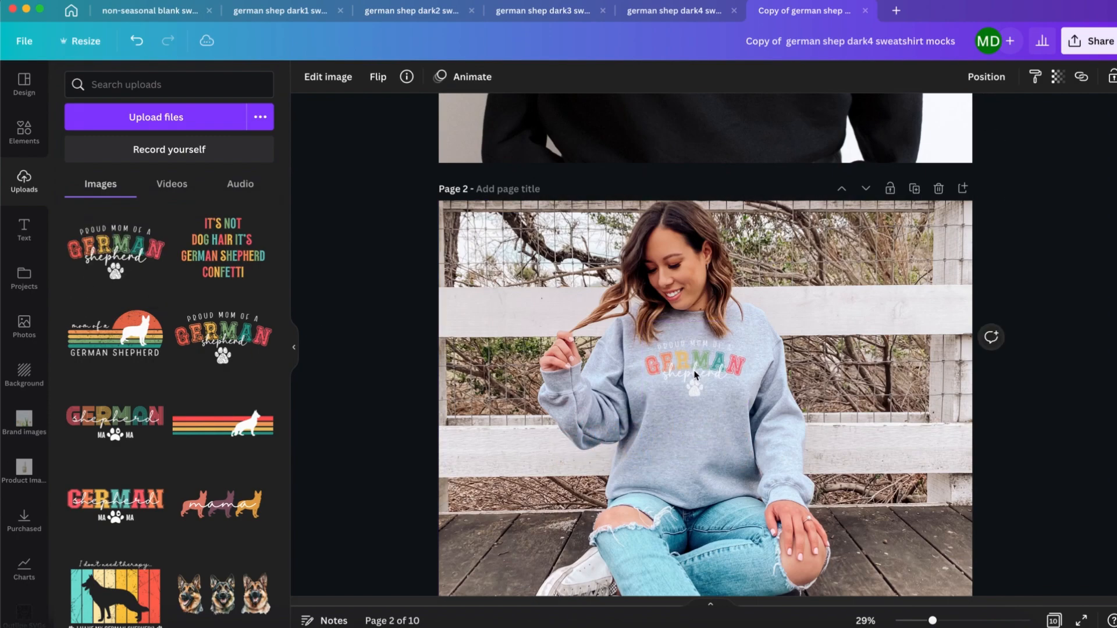
scroll(696, 375, "down", 5)
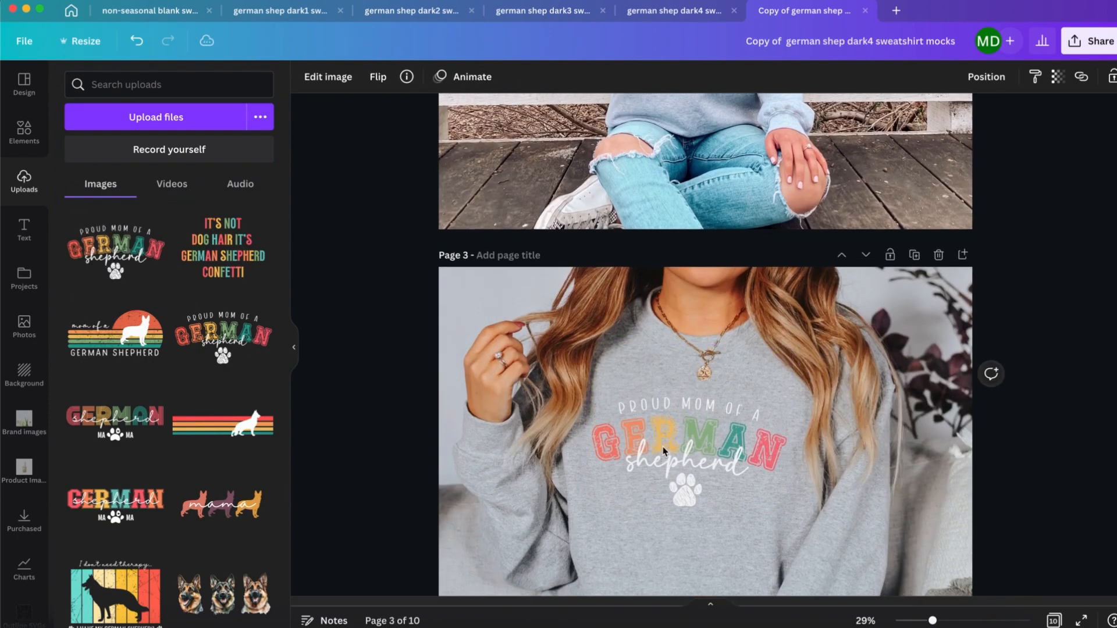
scroll(663, 449, "down", 5)
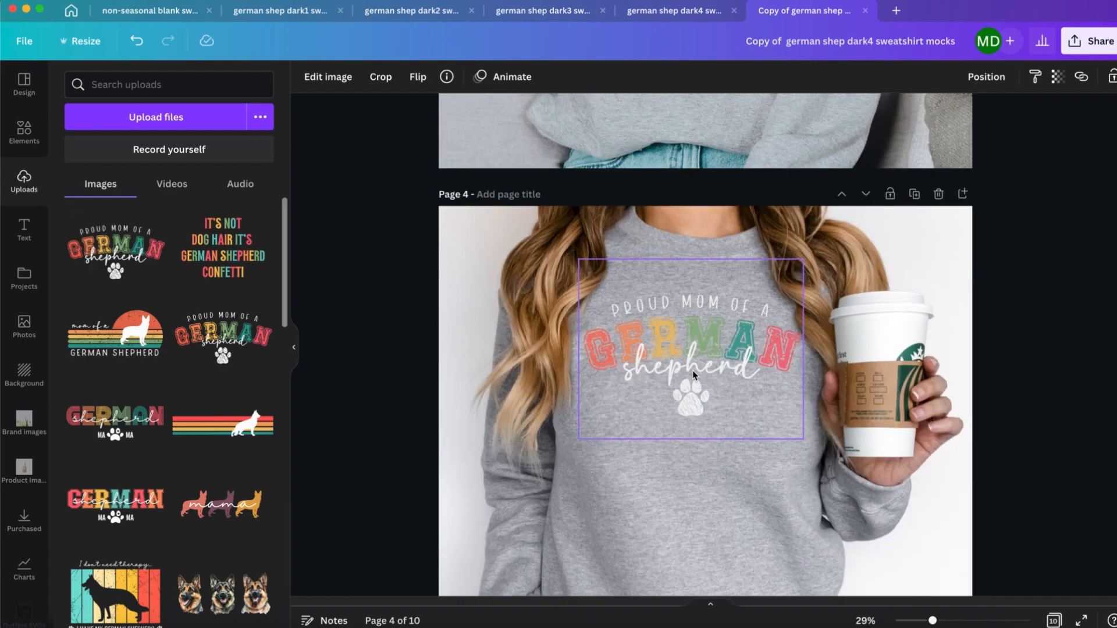
Step: Replace the graphics on pages 5 and 6 with the "Proud Mom of a German Shepherd" design, nudging it down on page 6
scroll(692, 372, "down", 5)
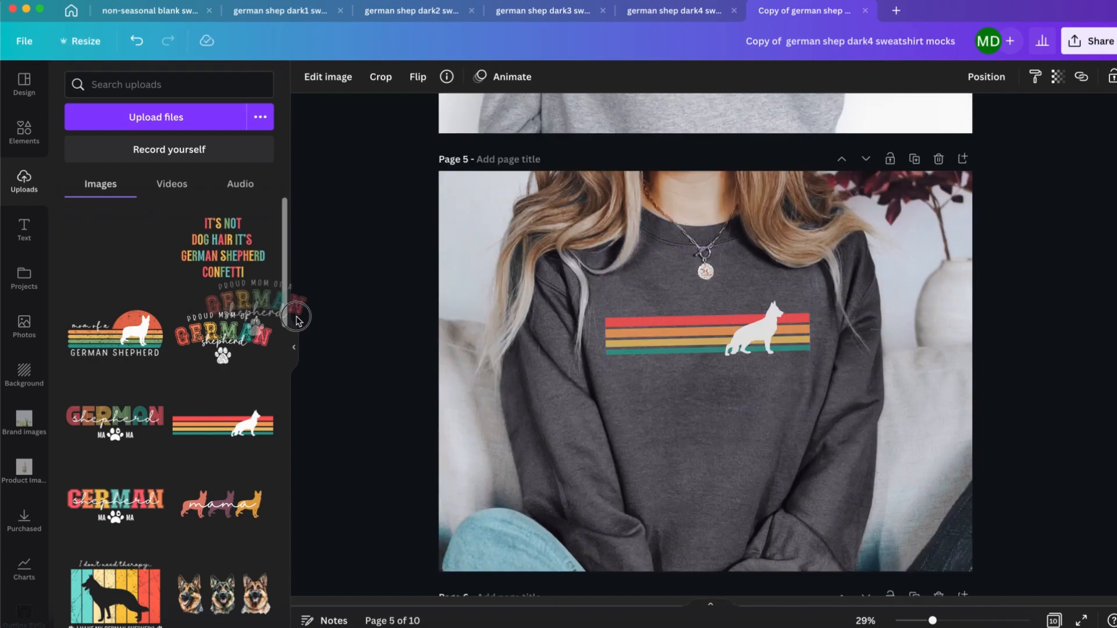
left_click(706, 347)
scroll(707, 349, "down", 4)
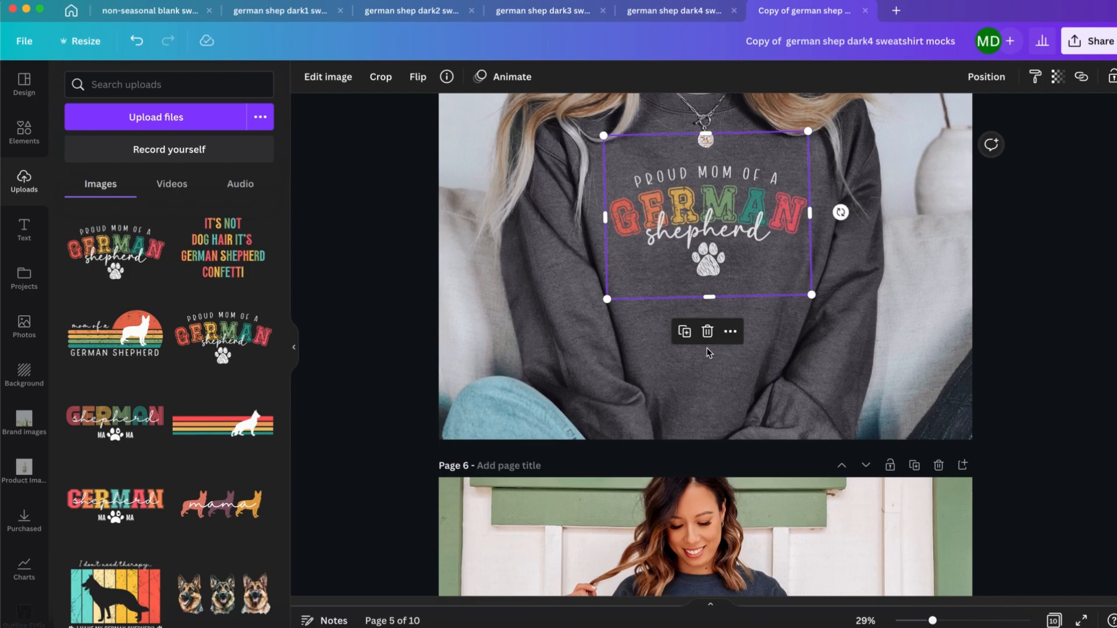
left_click_drag(116, 250, 710, 405)
key("shift+Down")
key("shift+Down")
key("shift+Down")
key("shift+Down")
key("shift+Down")
key("shift+Down")
key("shift+Down")
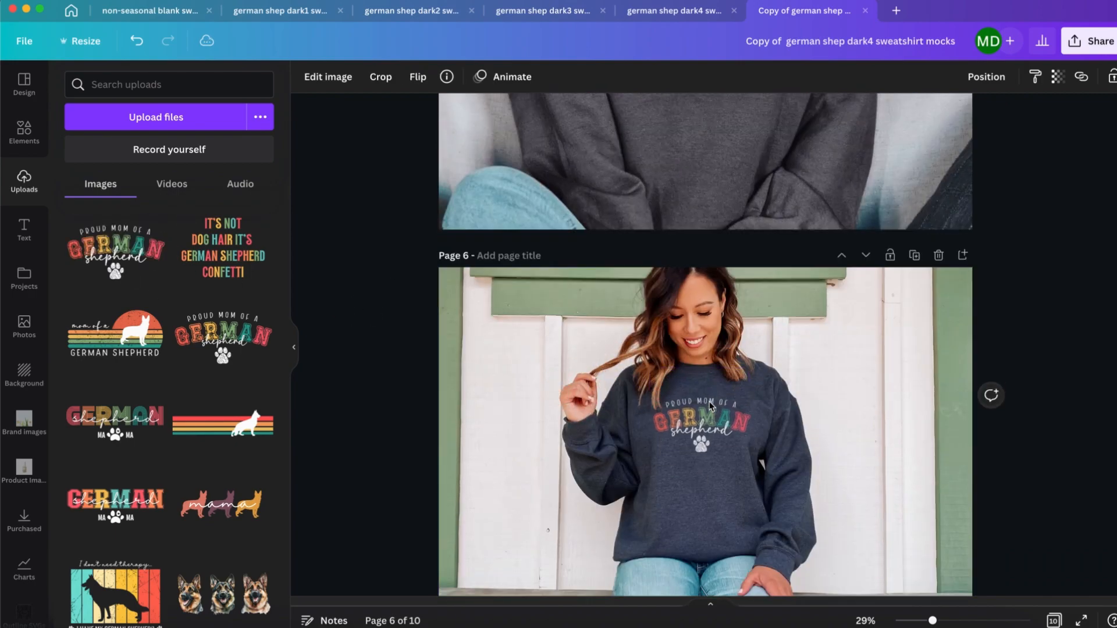
Step: Put the "Proud Mom of a German Shepherd" design on the sweatshirts of pages 7, 8 and 9
scroll(710, 402, "down", 7)
left_click_drag(115, 250, 672, 385)
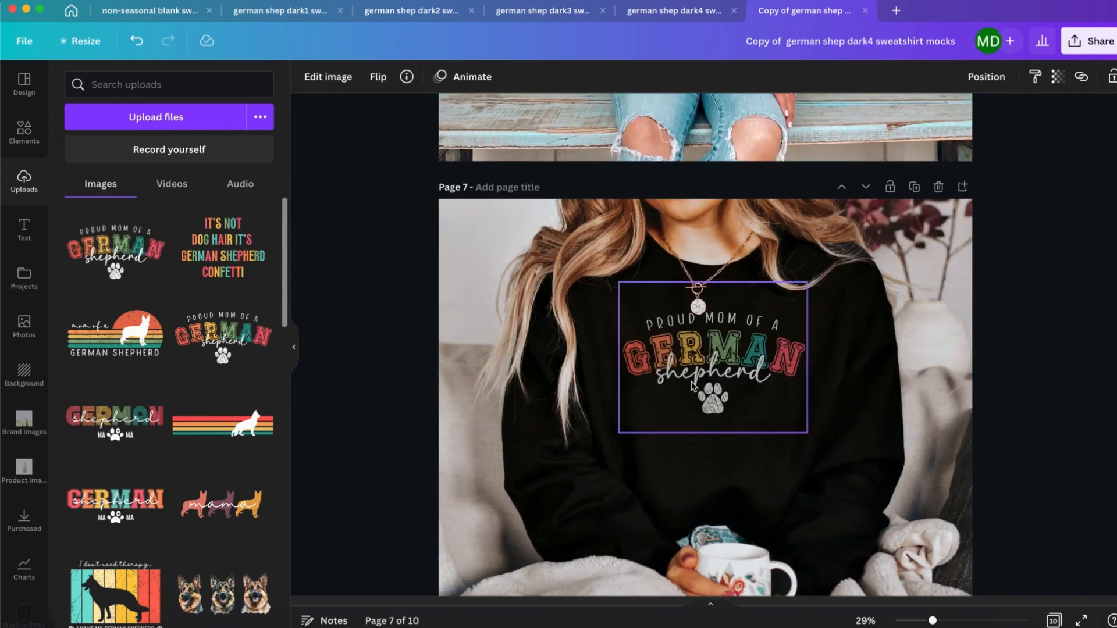
scroll(710, 381, "down", 7)
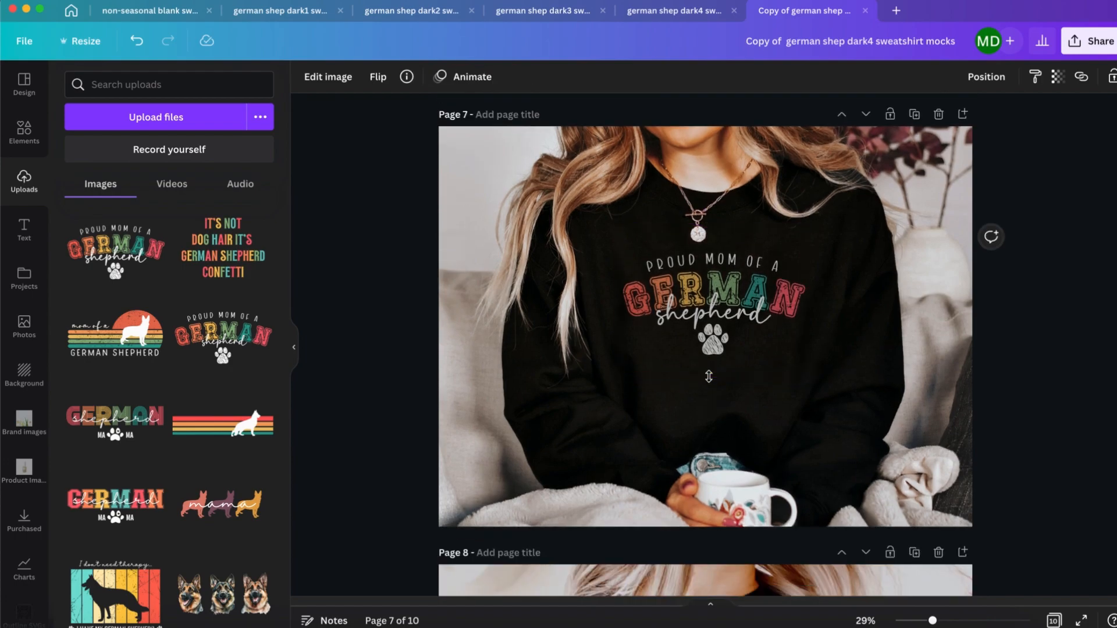
left_click_drag(115, 251, 676, 354)
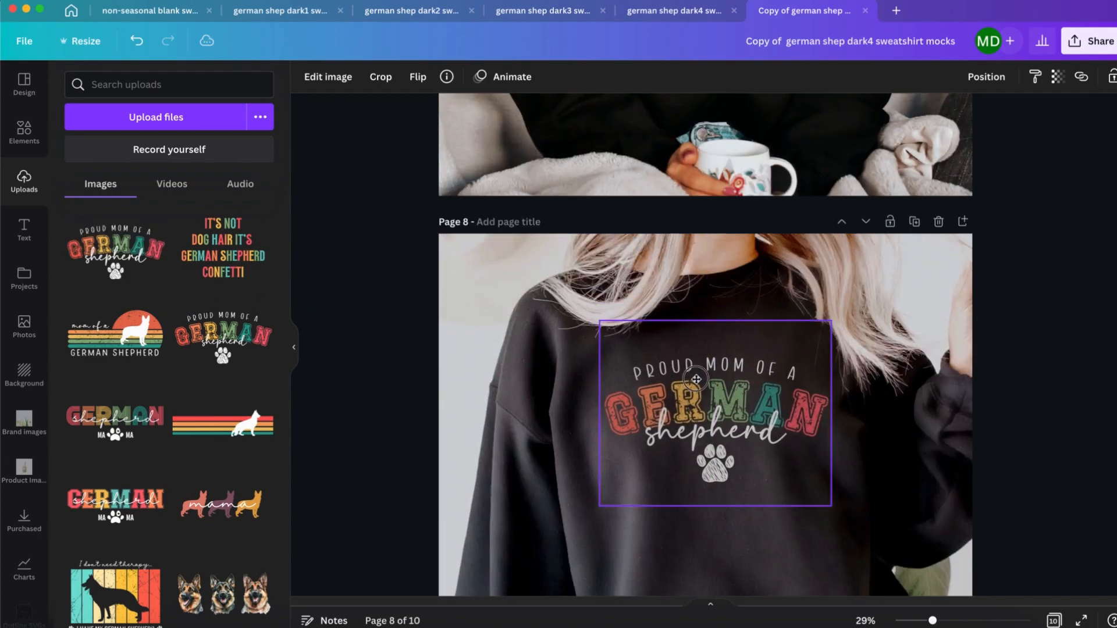
scroll(676, 354, "down", 7)
left_click_drag(115, 250, 727, 227)
Step: Rename the design "german shep dark5 sweatshirt mocks" and download it as PNG
scroll(727, 241, "down", 5)
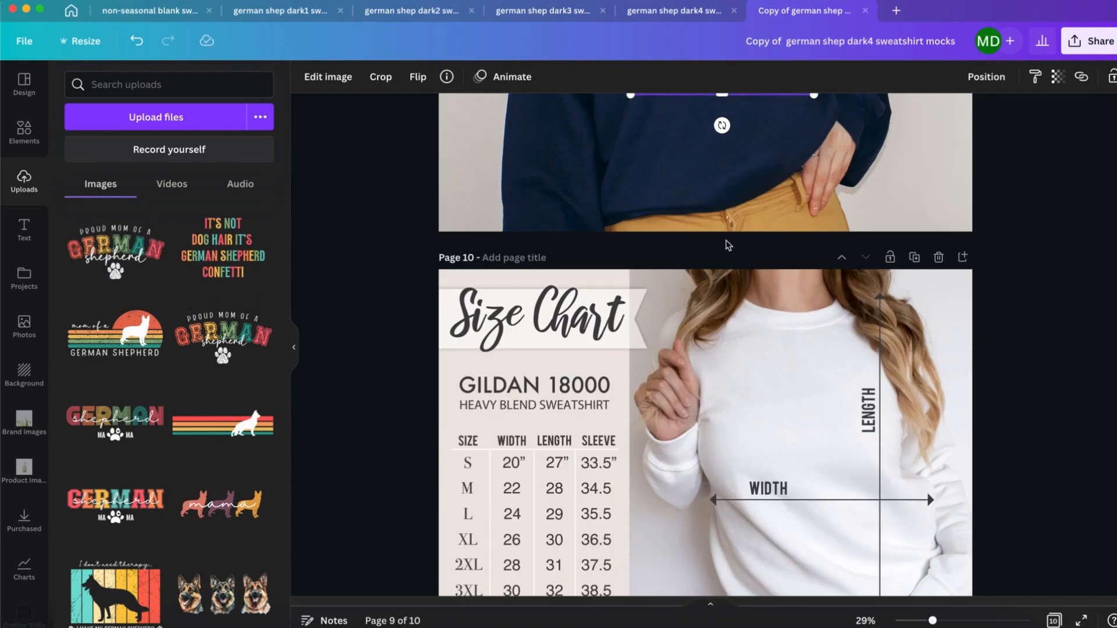
left_click(1086, 42)
left_click(997, 361)
left_click(999, 365)
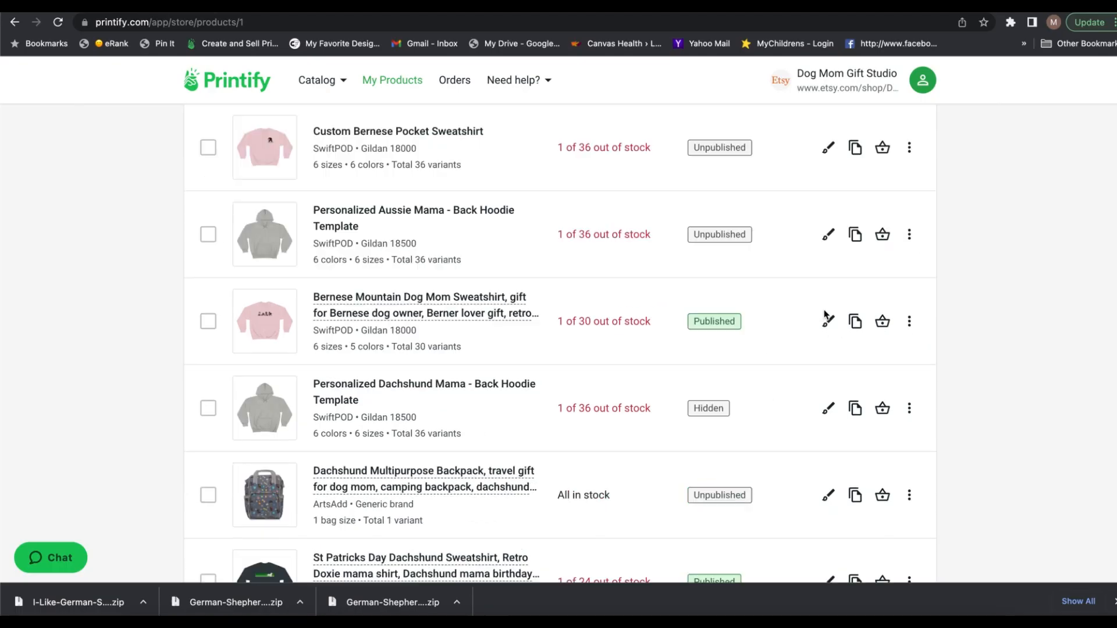
Step: Switch to Printify, duplicate the Retro Yorkie Dog Mom Sweatshirt product and open the copy's design for editing
scroll(827, 312, "down", 10)
left_click(857, 263)
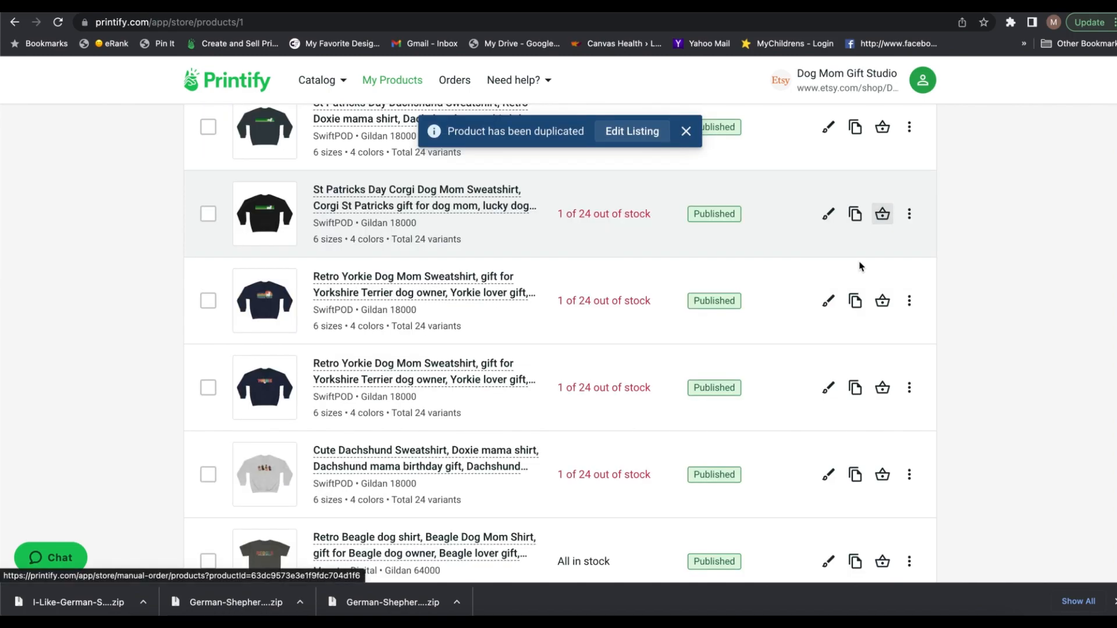
left_click(831, 364)
Step: Remove the existing artwork from the sweatshirt's front and add 12.png from the computer
left_click(1081, 330)
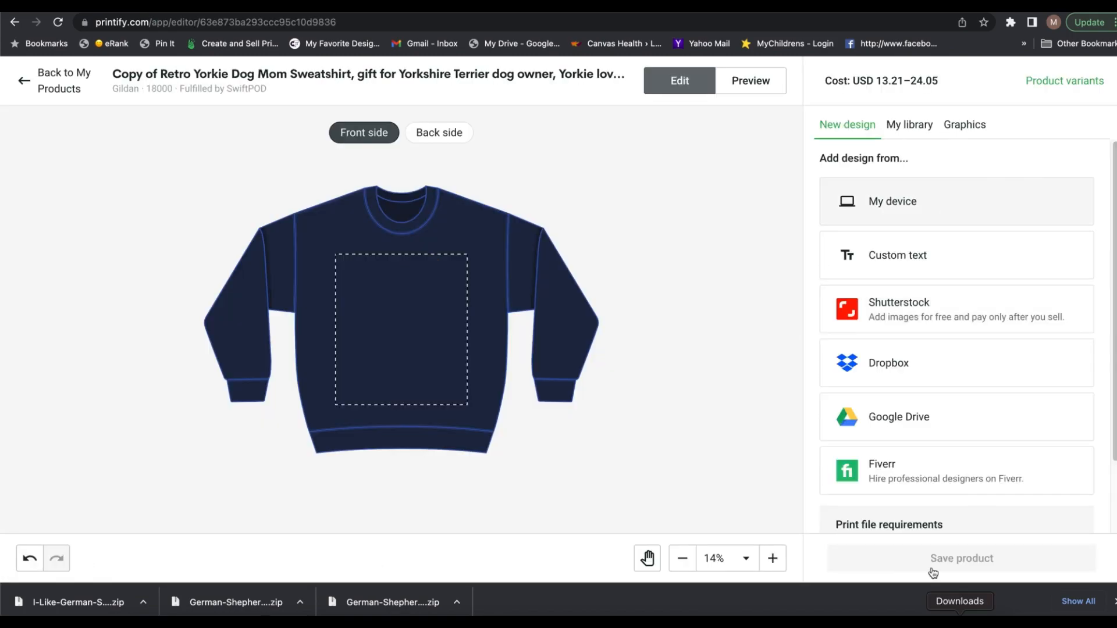
left_click(960, 616)
left_click(279, 52)
double_click(653, 220)
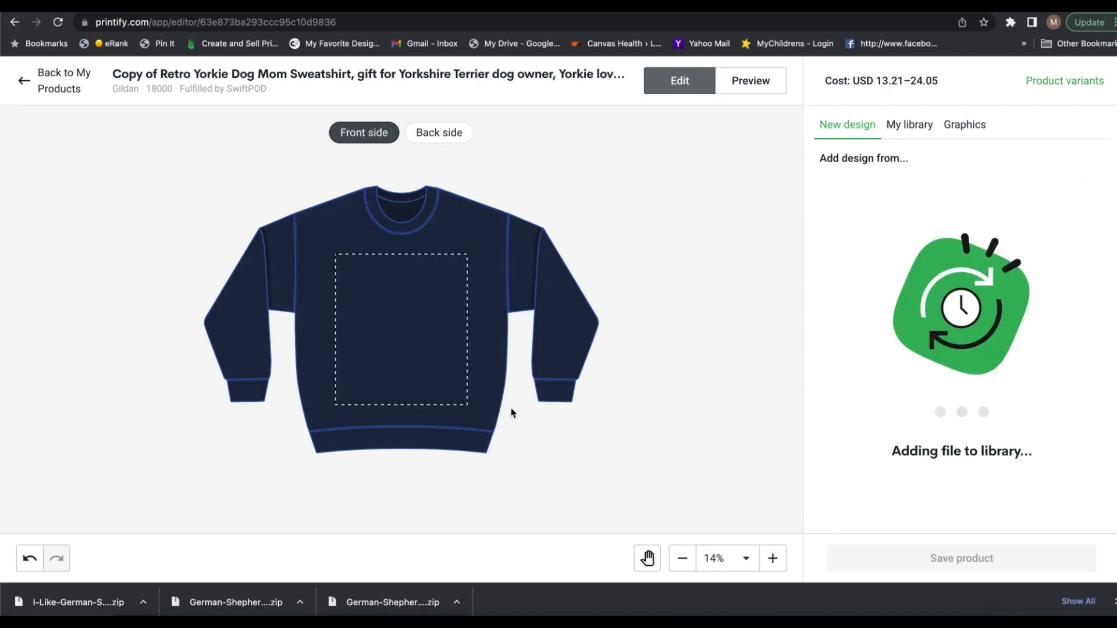
Step: Scale the 12.png graphic to about 12.8 by 10.24 in, move it to the upper chest and check the preview
left_click_drag(466, 382, 462, 379)
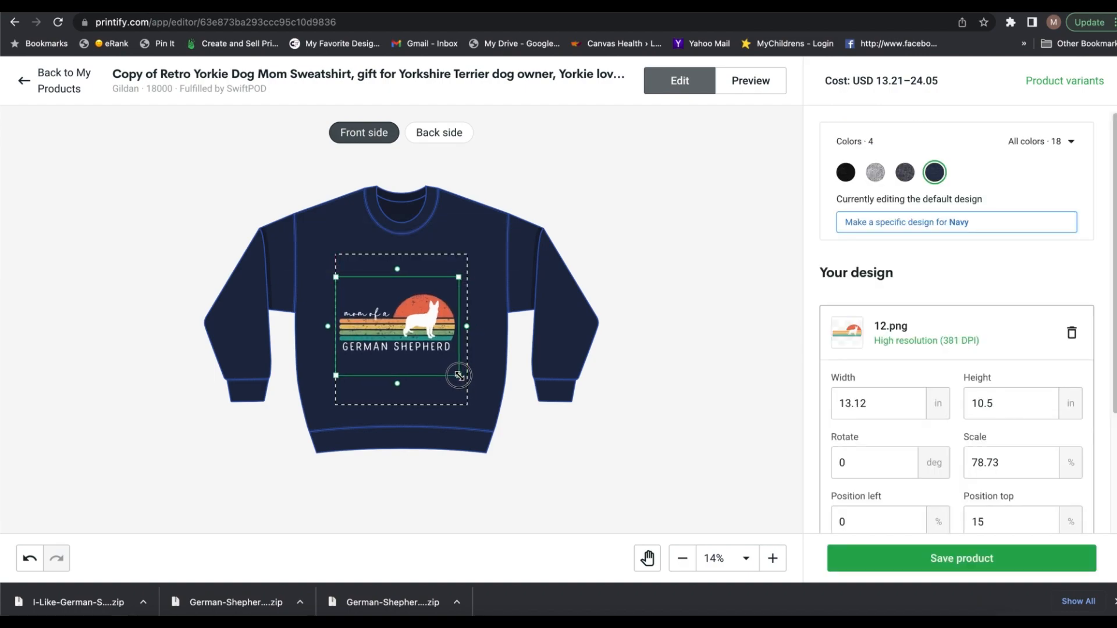
left_click_drag(423, 344, 428, 307)
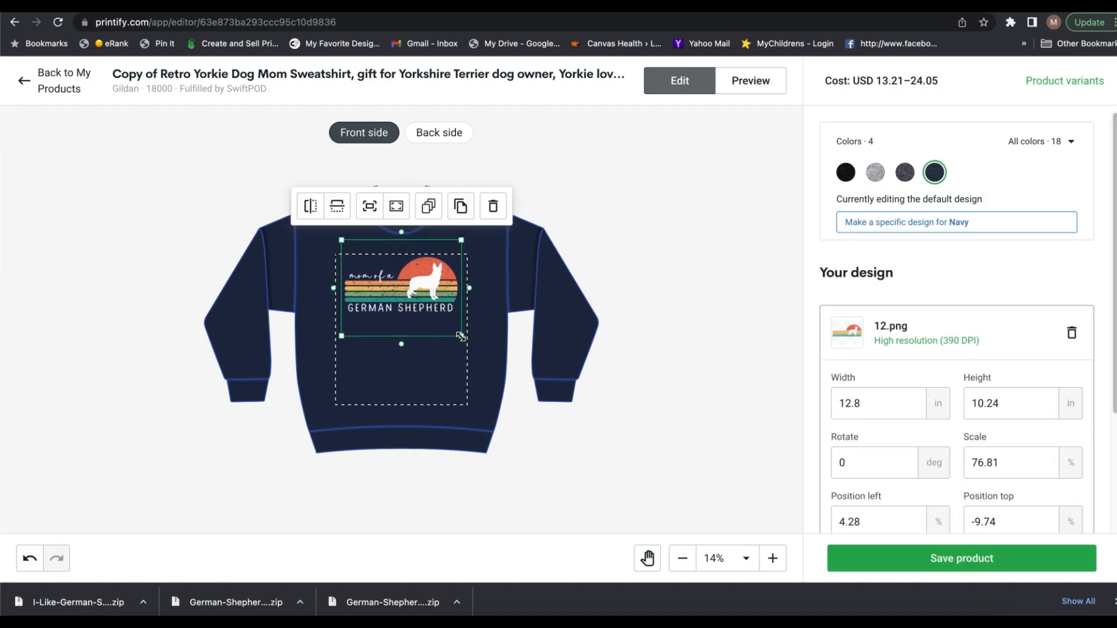
left_click(750, 88)
left_click(678, 86)
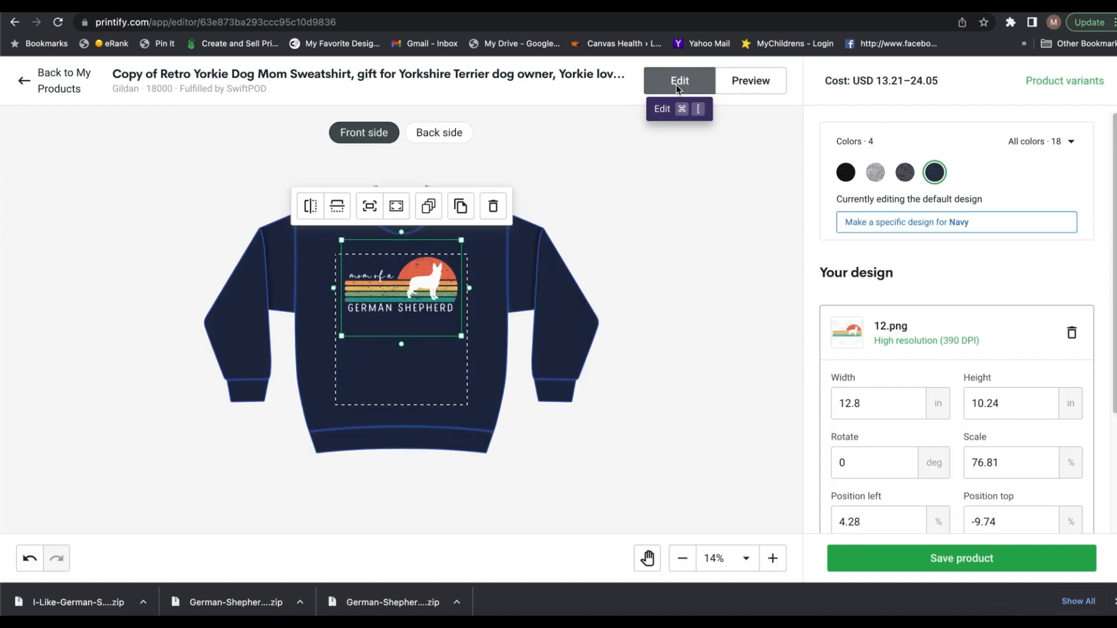
Step: Add Sand to the sweatshirt's color variants and save the product
left_click(1050, 141)
left_click(1012, 196)
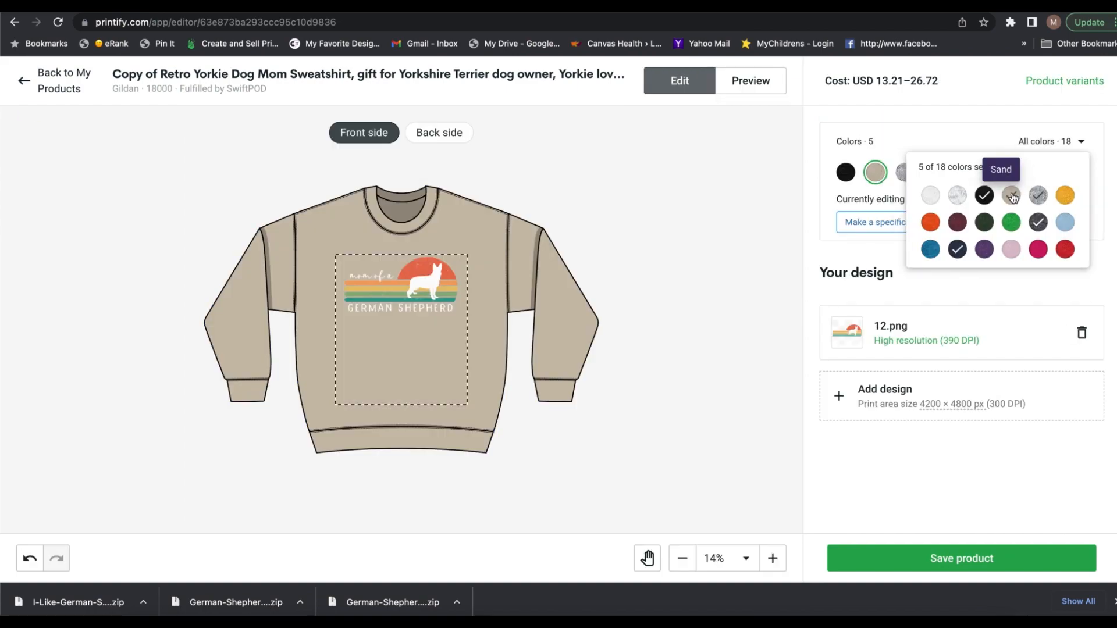
left_click(1065, 80)
left_click(262, 461)
scroll(524, 379, "down", 2)
left_click(252, 459)
left_click(849, 506)
left_click(924, 557)
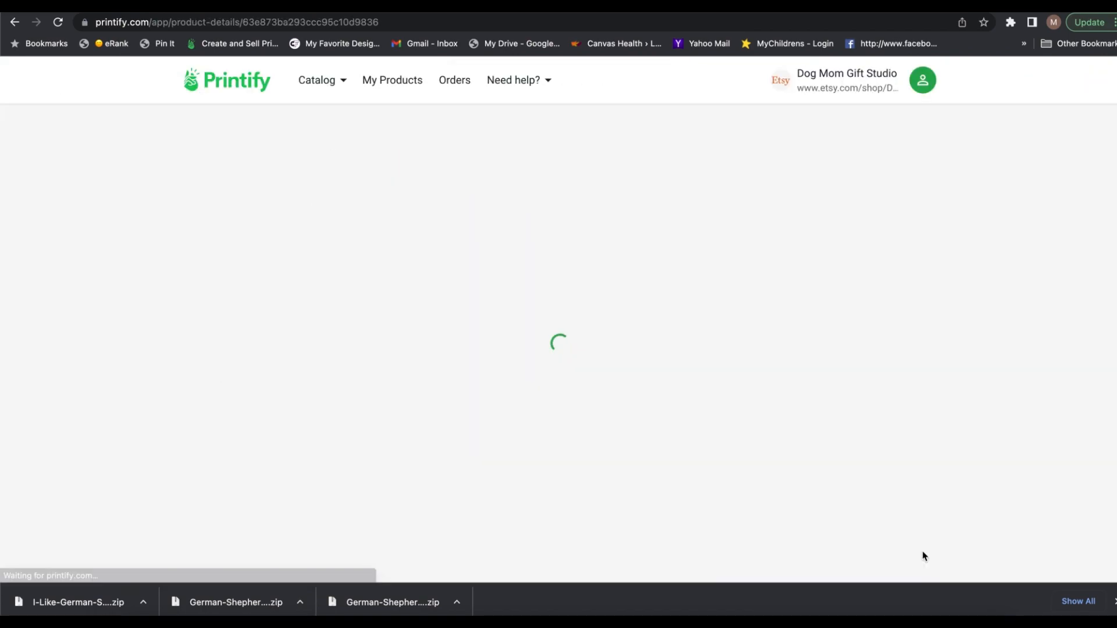
Step: Set the product title to "Retro German Shepherd Dog Mom Sweatshirt, gift for German Shepherd dog owner, Shepherd lover gift, retro birthday dog owner gift"
scroll(524, 349, "down", 5)
left_click_drag(247, 211, 150, 213)
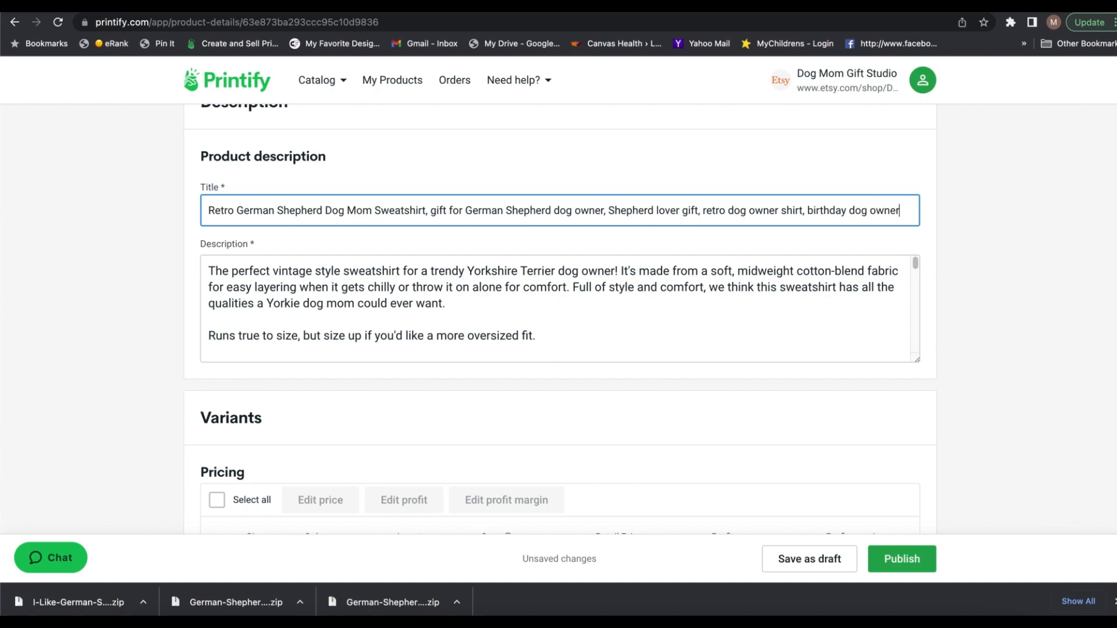
Step: Replace "Yorkshire Terrier" with "German Shepherd" in the product description and review the remaining listing details
left_click(494, 268)
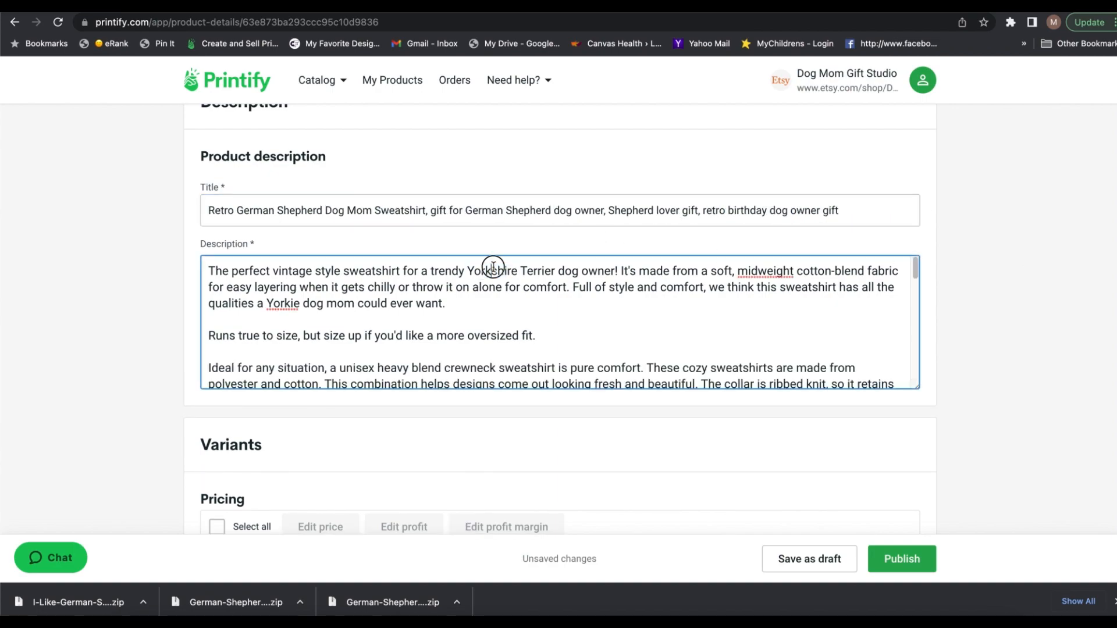
left_click_drag(467, 271, 555, 271)
type("German Shepherd")
scroll(544, 309, "down", 15)
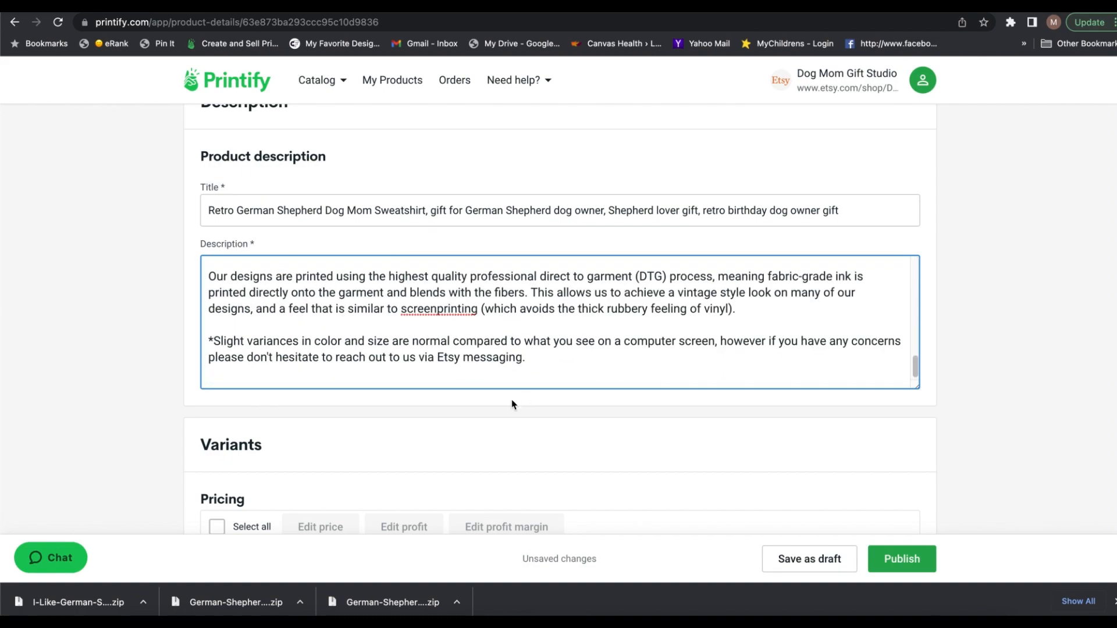
scroll(607, 433, "down", 6)
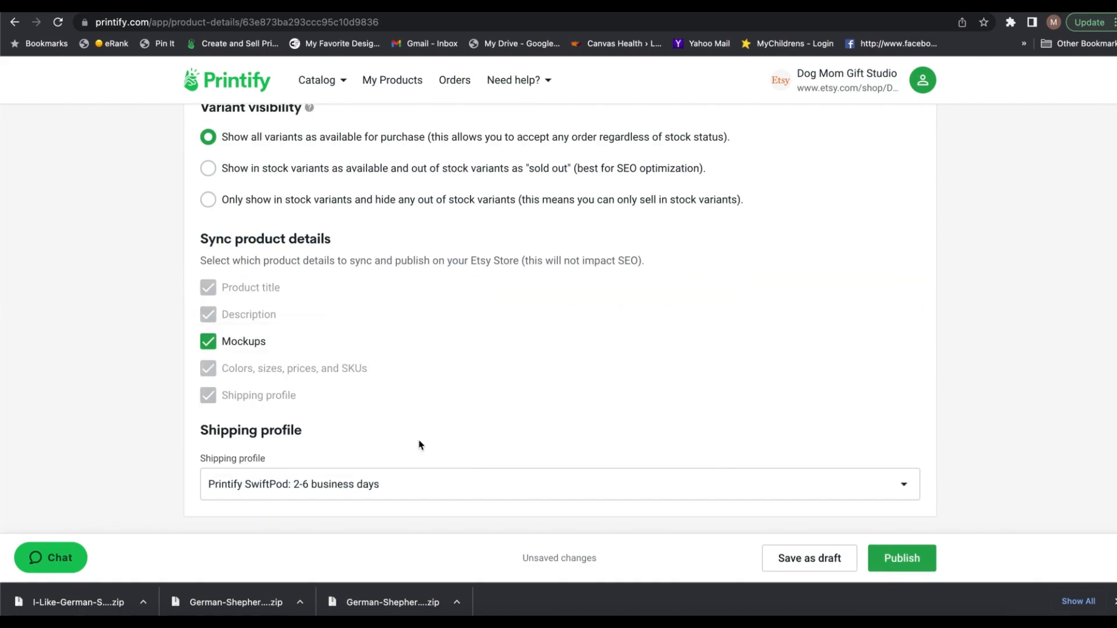
Step: Duplicate the Sand retro German Shepherd sweatshirt product and replace the copy's front artwork with 7.png from the computer
left_click(853, 364)
left_click(828, 364)
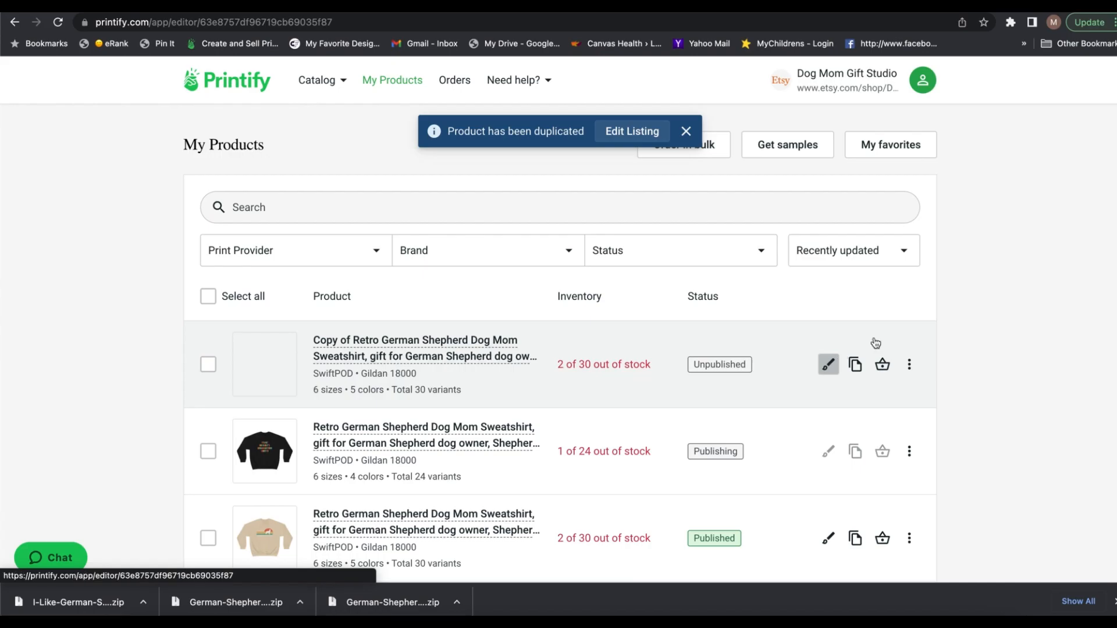
left_click(1082, 333)
left_click(850, 198)
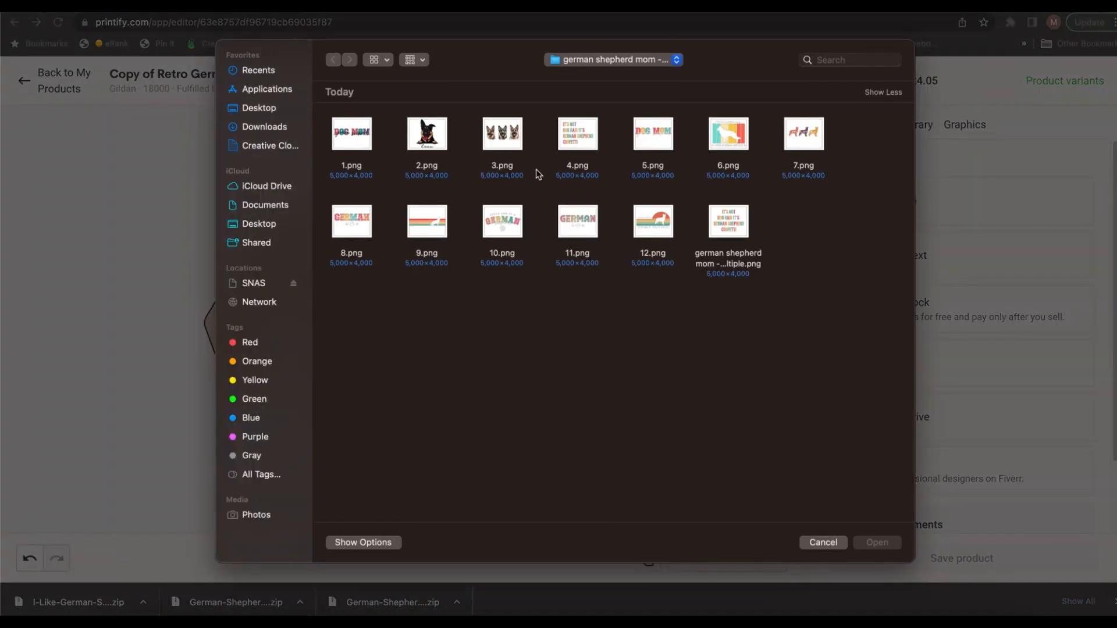
left_click(878, 542)
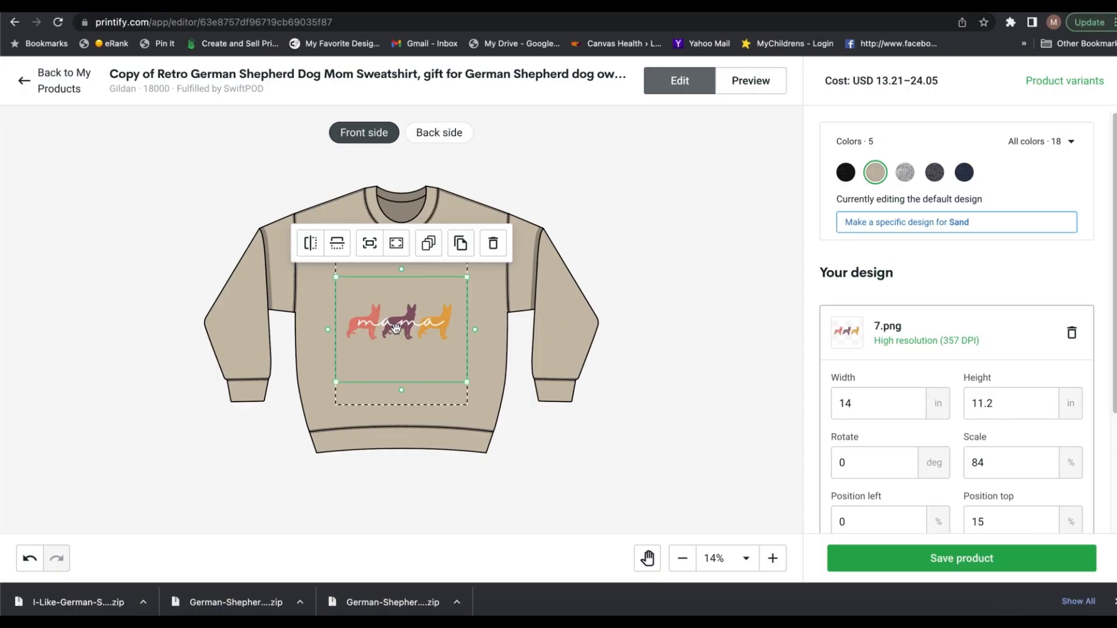
Step: Scale the 7.png graphic to about 12.36 by 9.89 in, move it to the upper chest and check the preview
left_click_drag(396, 329, 400, 314)
left_click_drag(466, 368, 463, 364)
left_click_drag(388, 315, 392, 293)
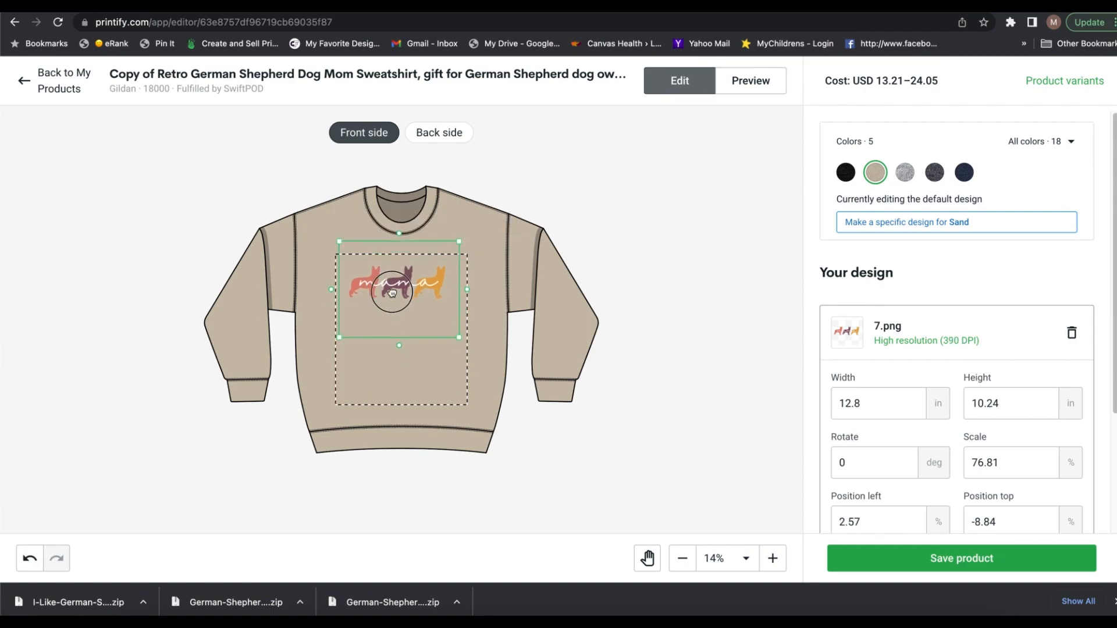
scroll(393, 289, "up", 3)
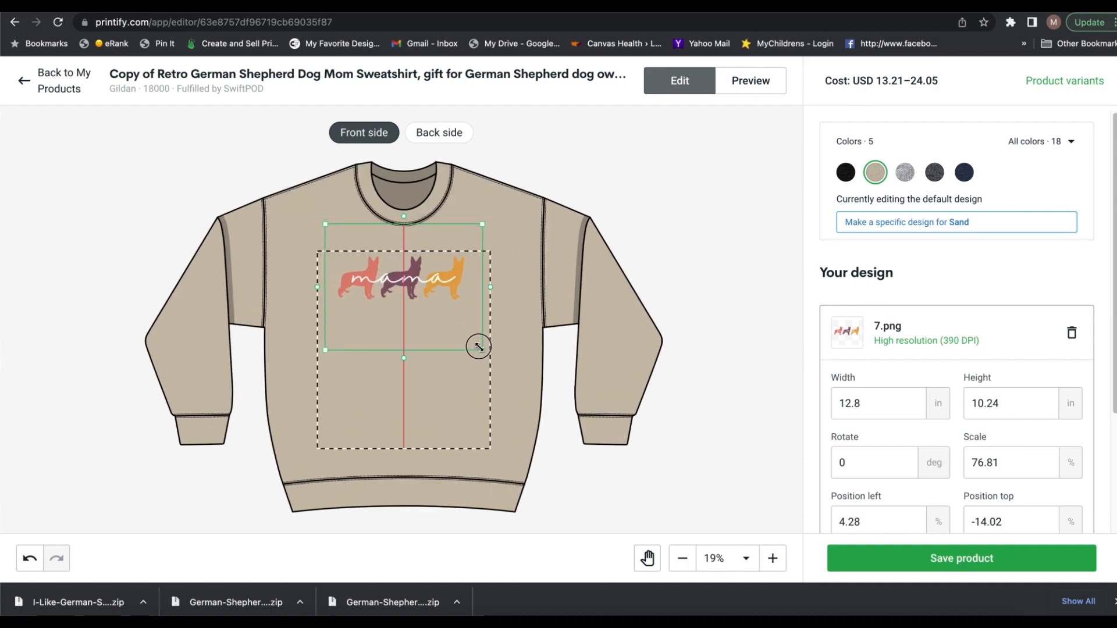
left_click_drag(479, 346, 473, 342)
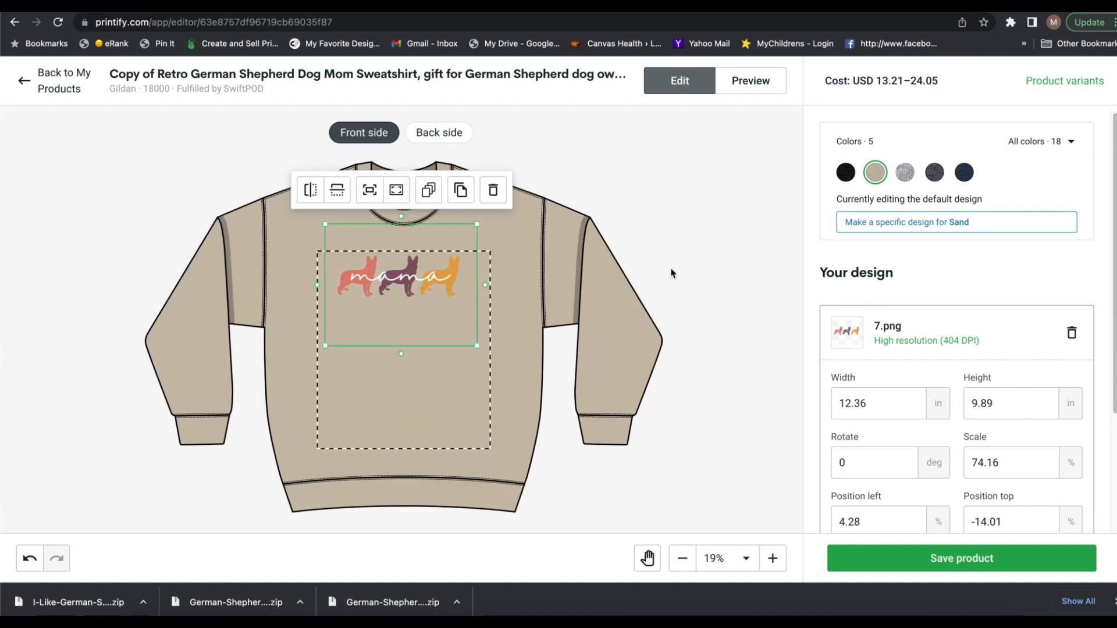
scroll(893, 457, "down", 2)
left_click(745, 87)
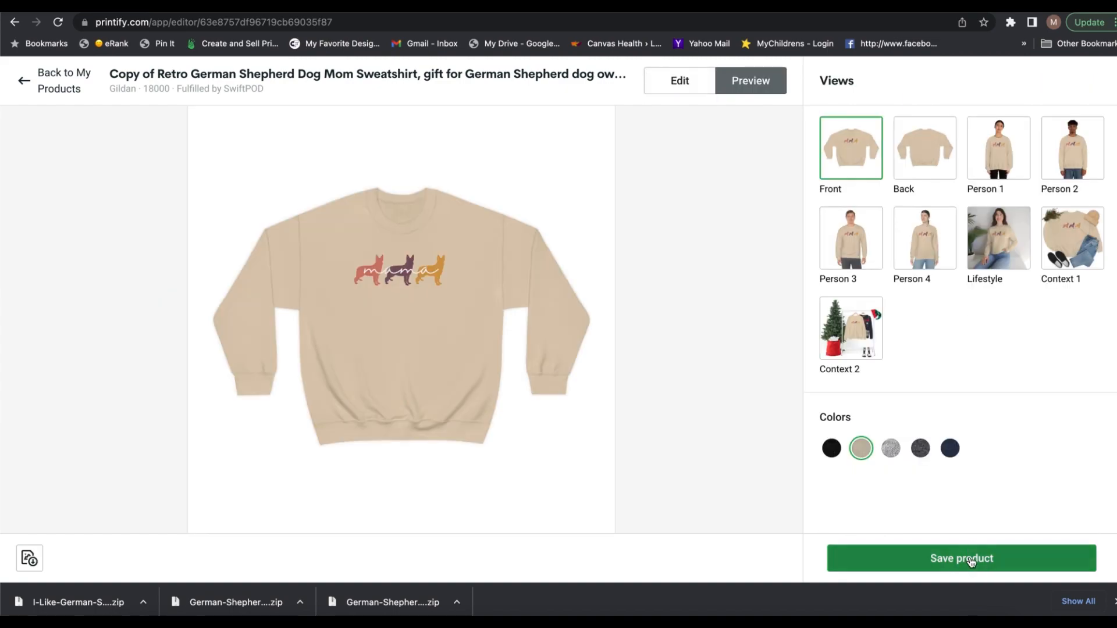
Step: Save the product and change the start of its title to "Cute German Shepherd Dog Mama Sweatshirt"
left_click(955, 558)
scroll(450, 451, "down", 5)
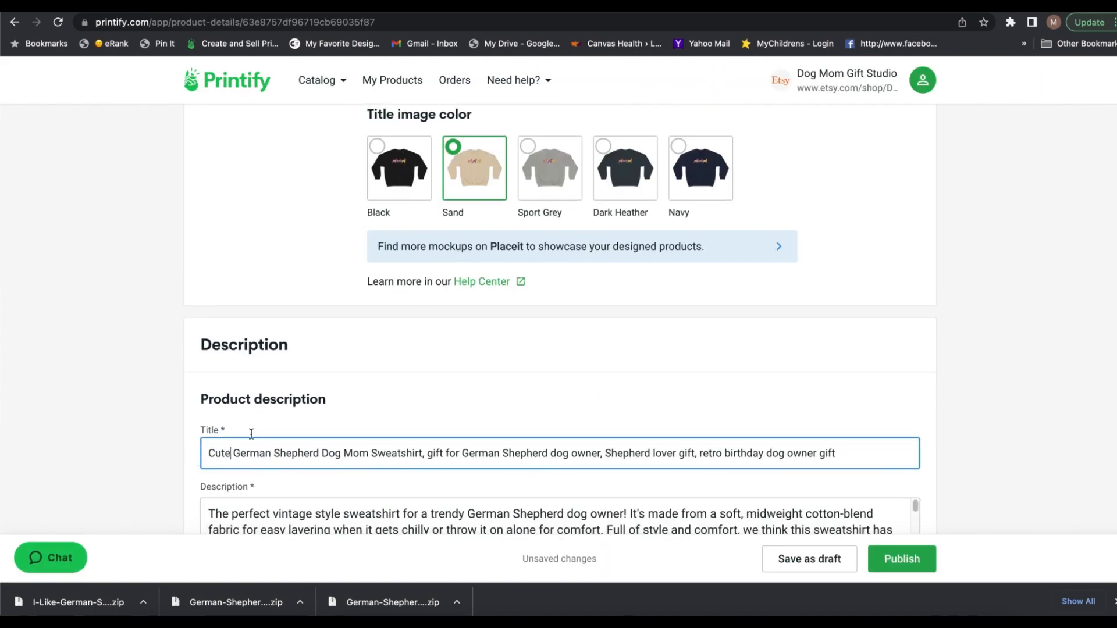
scroll(558, 408, "down", 15)
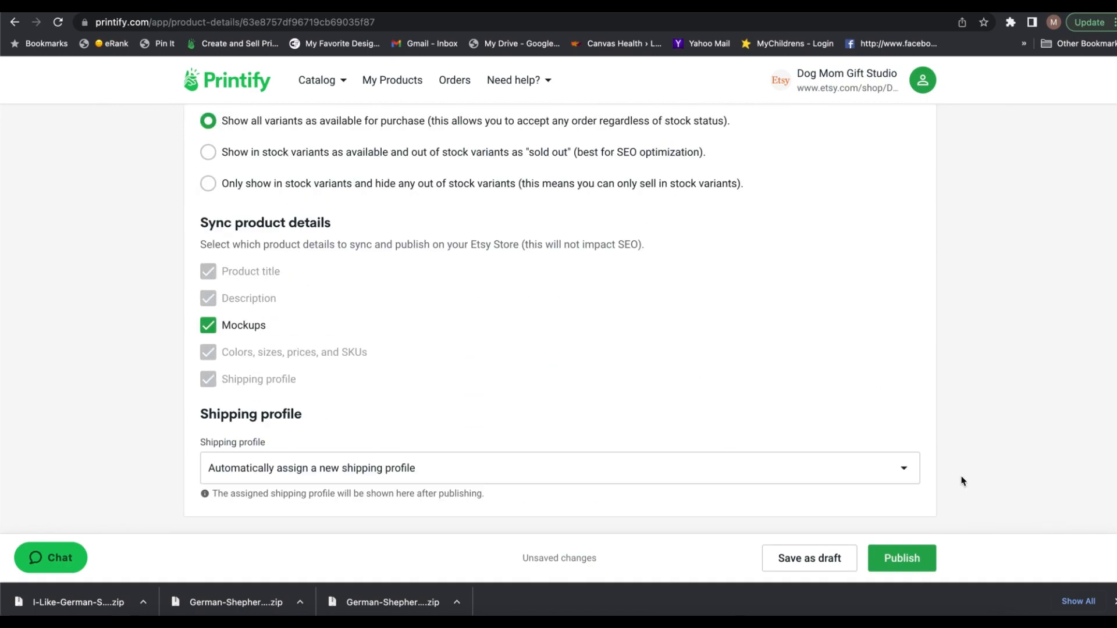
Step: Assign the shipping profile "Printify SwiftPod: 2-6 business days" to the dog mama sweatshirt and publish it
left_click(605, 460)
left_click(605, 436)
left_click(902, 558)
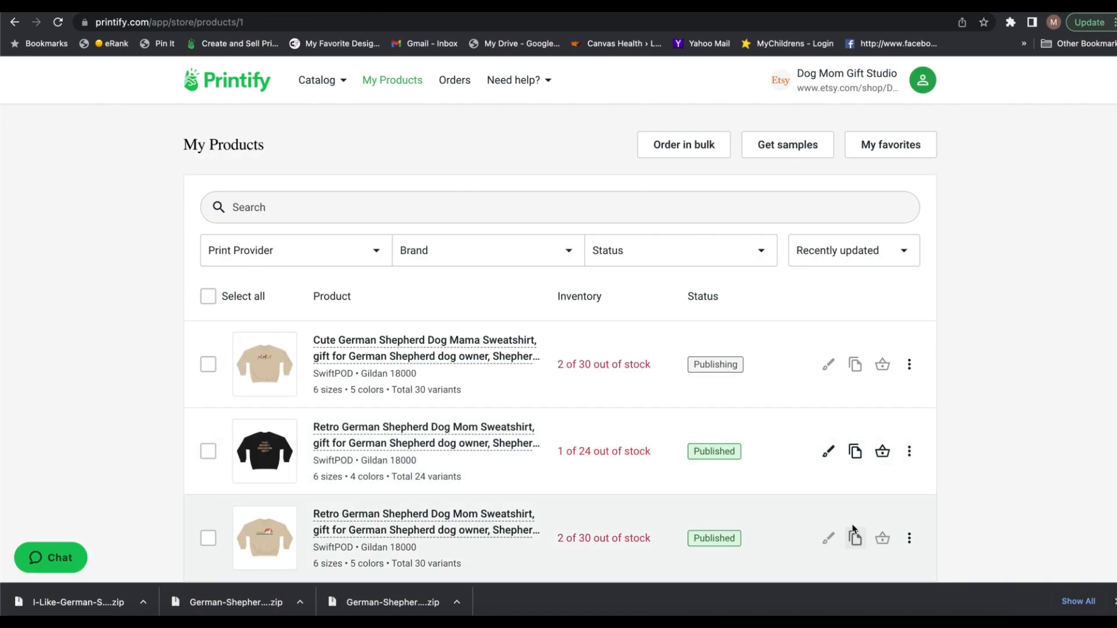
Step: Duplicate the published Sand retro sweatshirt and replace the copy's front artwork with 3.png from the computer
left_click(856, 538)
left_click(828, 365)
left_click(1088, 335)
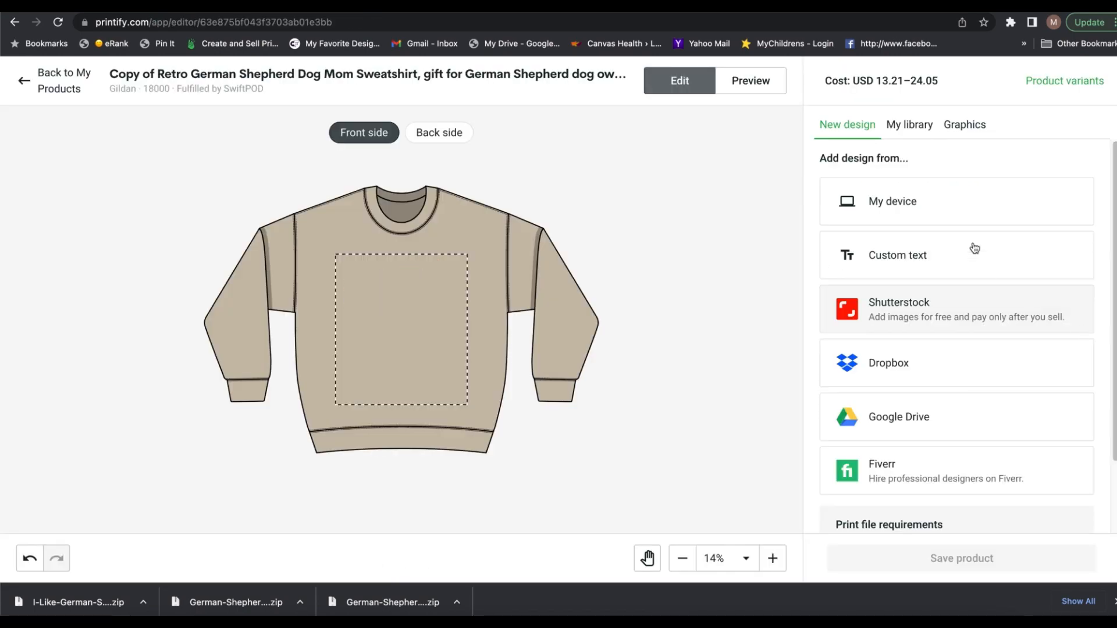
left_click(954, 219)
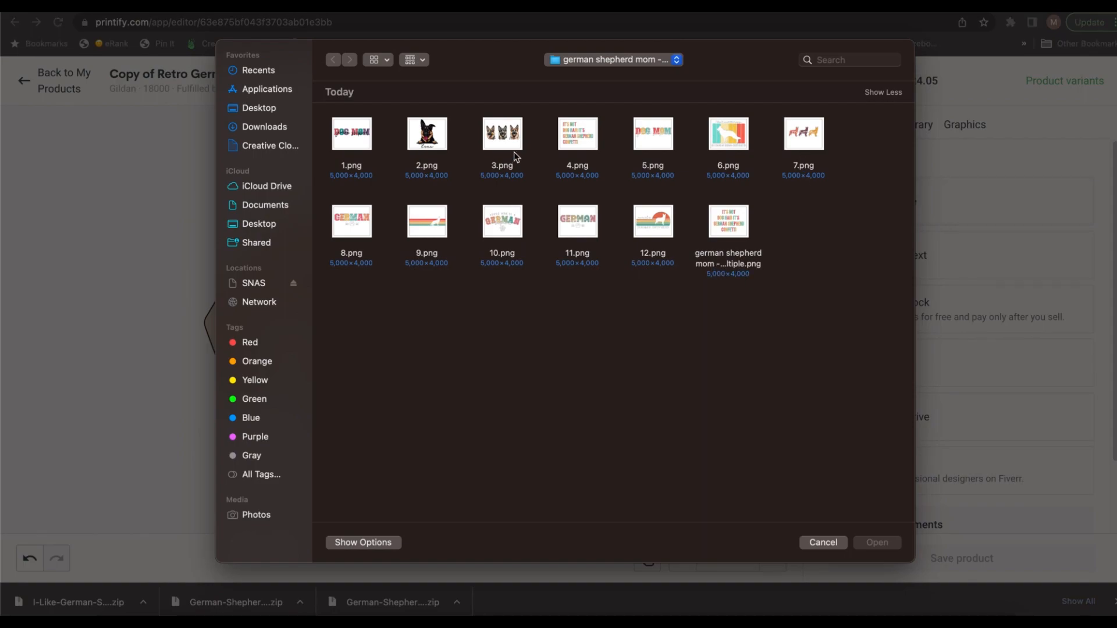
left_click(870, 541)
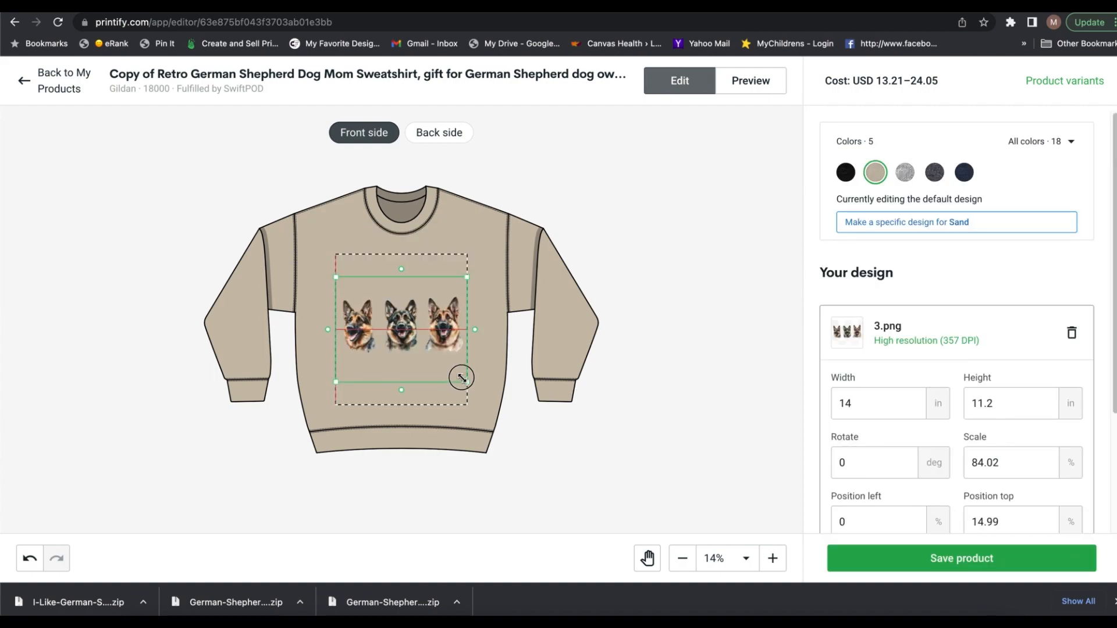
Step: Scale the 3.png graphic to about 10.02 by 8.01 in, move it to the upper chest and check the preview
left_click_drag(431, 352, 424, 343)
left_click_drag(398, 305, 420, 270)
left_click_drag(447, 315, 452, 319)
scroll(442, 279, "up", 3)
left_click(751, 81)
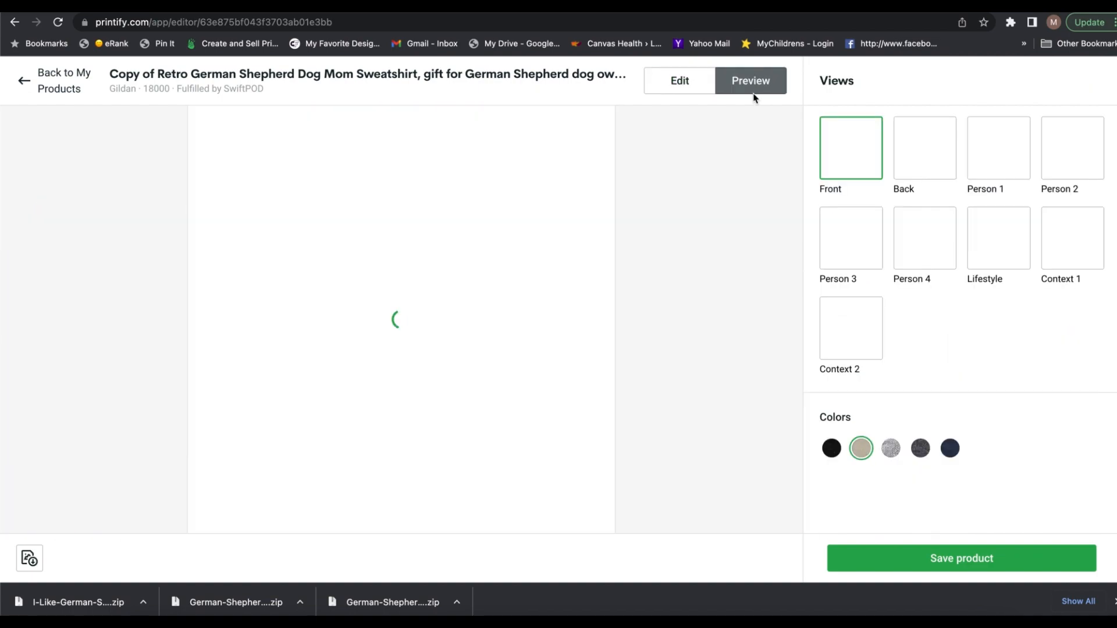
left_click(679, 81)
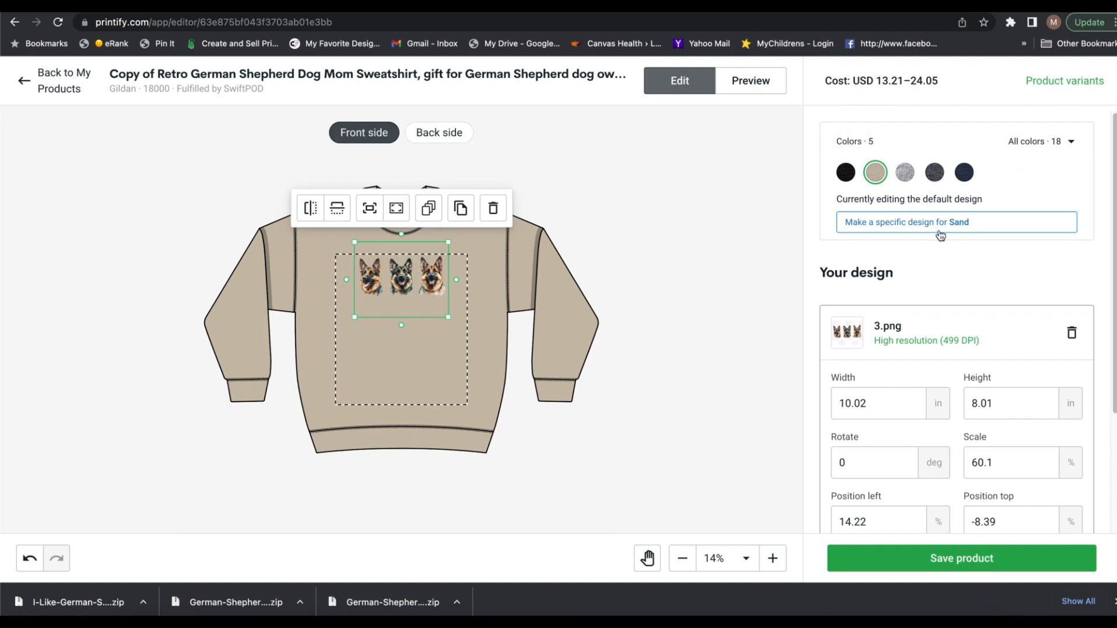
Step: Change the color variants by adding White, the marbled off-white and light pink, and removing Black, Dark Heather and Navy
left_click(1064, 144)
left_click(930, 196)
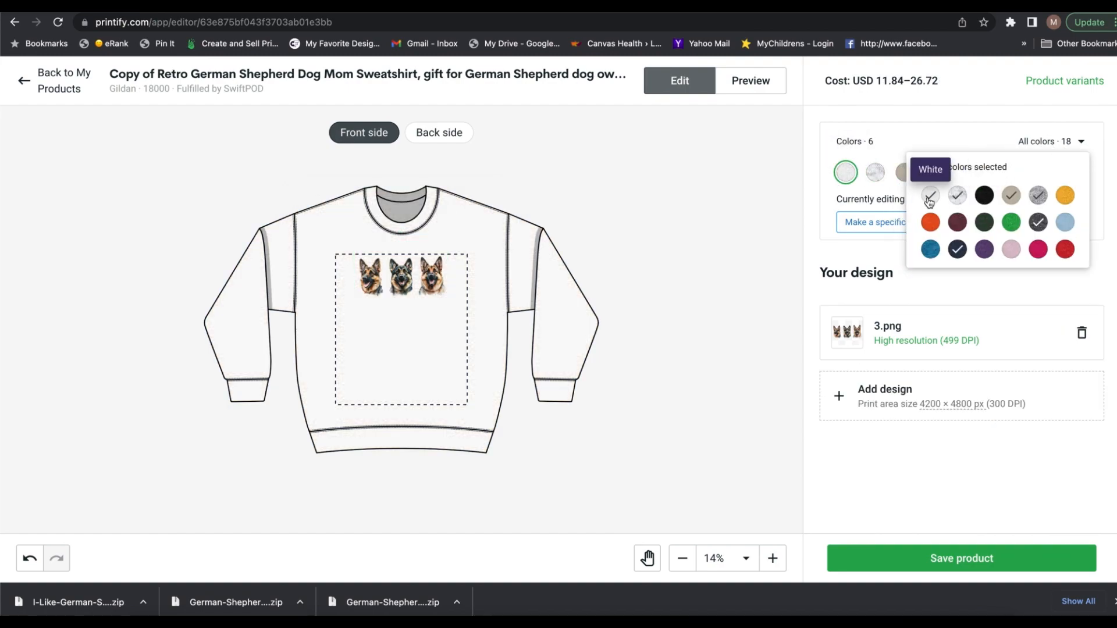
left_click(1012, 249)
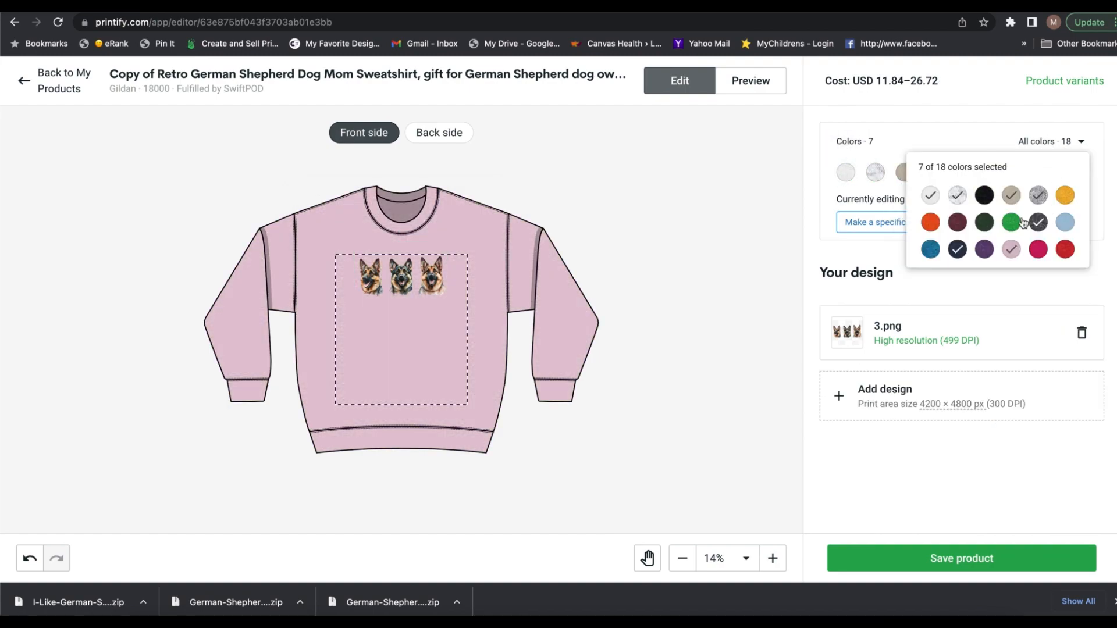
left_click(1033, 226)
mouse_move(1056, 144)
left_click(1065, 223)
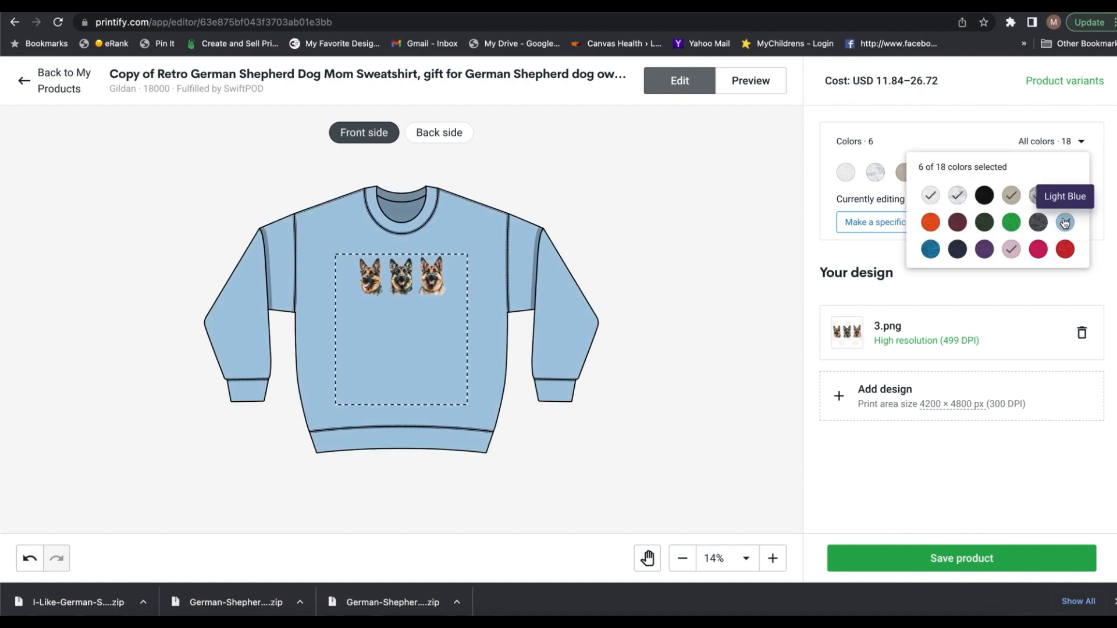
left_click(1073, 220)
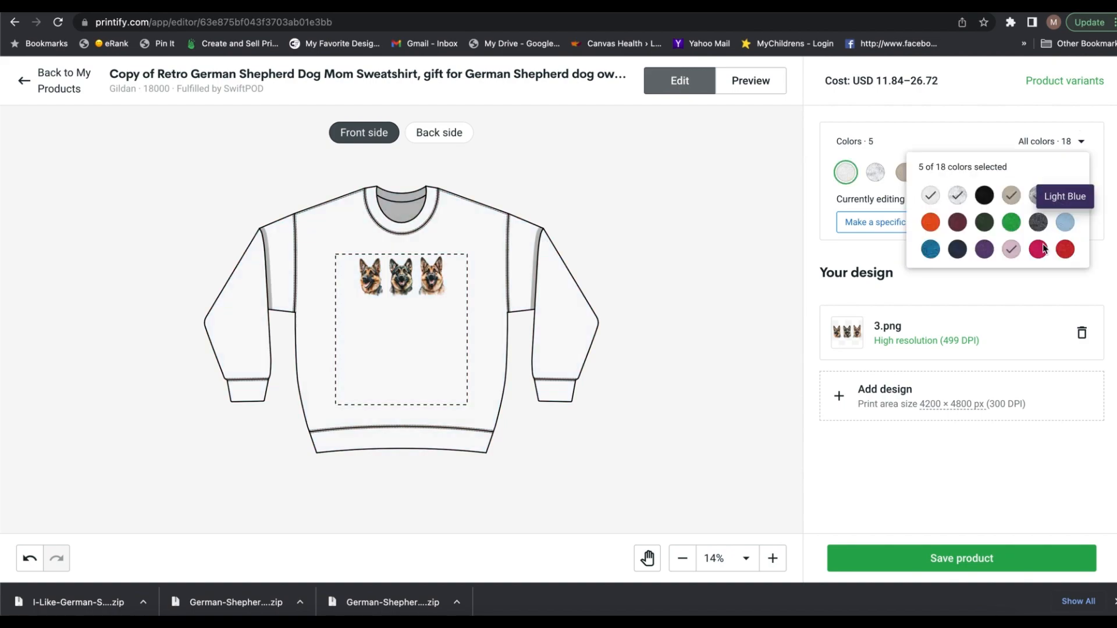
Step: Update the product's variant selection and save the product
left_click(1056, 85)
scroll(344, 453, "down", 3)
left_click(850, 505)
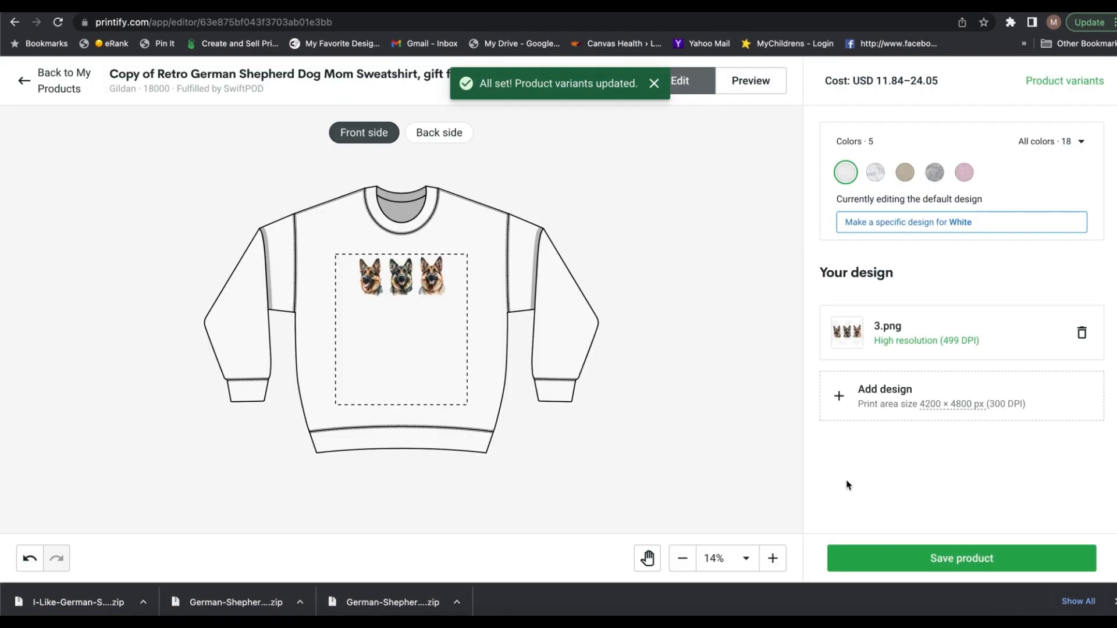
left_click(941, 560)
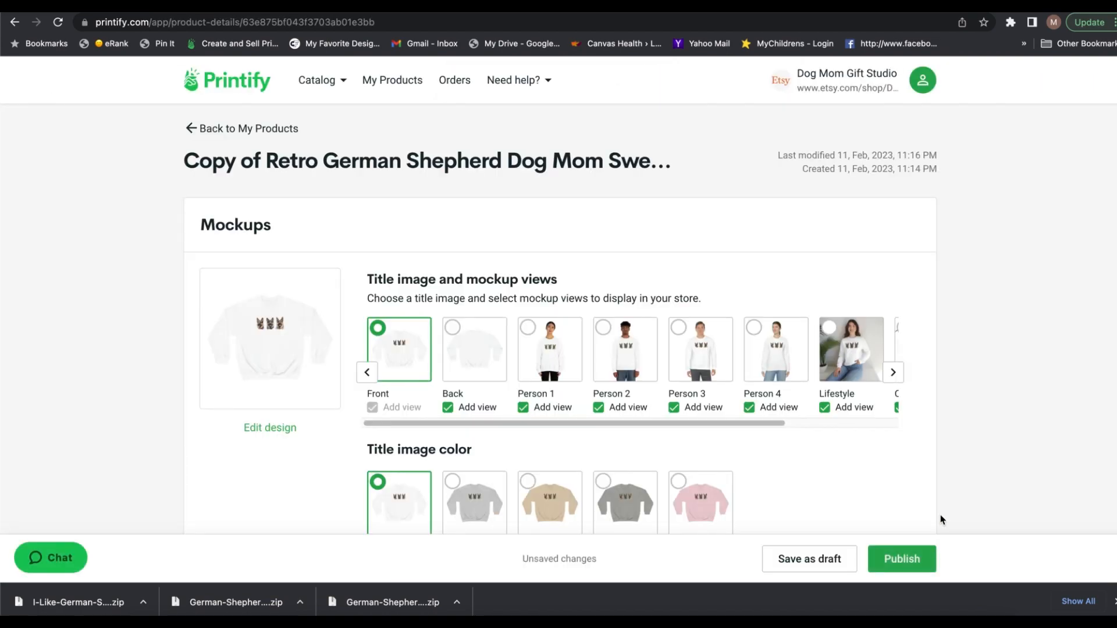
Step: Set the title to "German Shepherd Dog Mom Sweatshirt, gift for German Shepherd dog owner, Shepherd lover gift, retro birthday dog owner gift"
scroll(975, 477, "down", 10)
scroll(975, 477, "up", 2)
left_click_drag(274, 213, 207, 211)
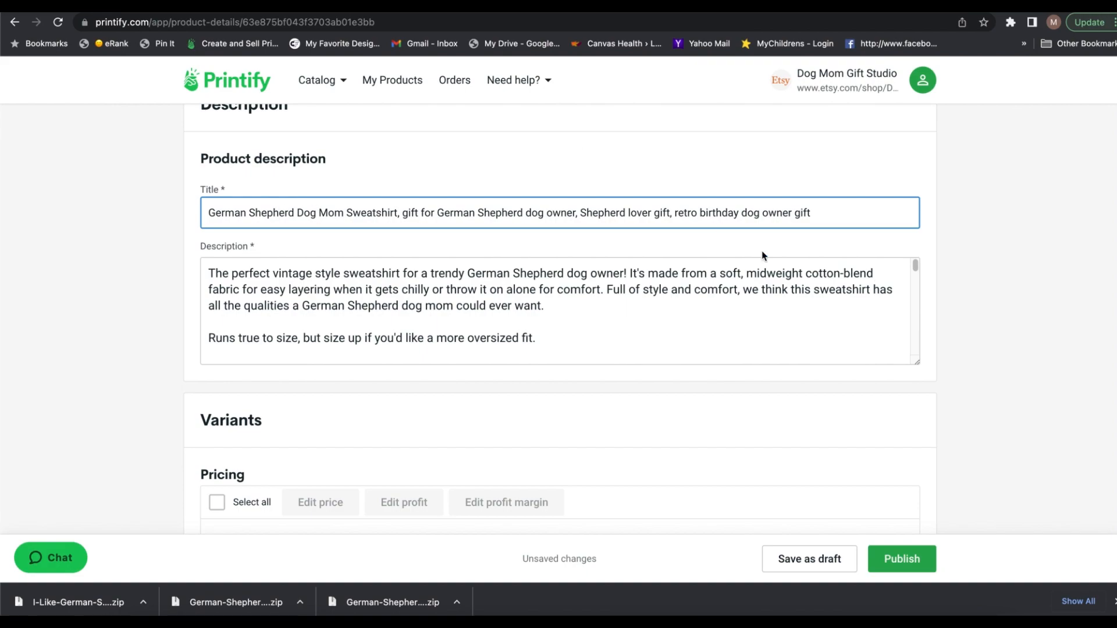
Step: Set the three-dog-face sweatshirt's shipping profile to "Printify SwiftPod: 2-6 business days" and publish the product
scroll(974, 291, "down", 15)
left_click(639, 460)
left_click(638, 431)
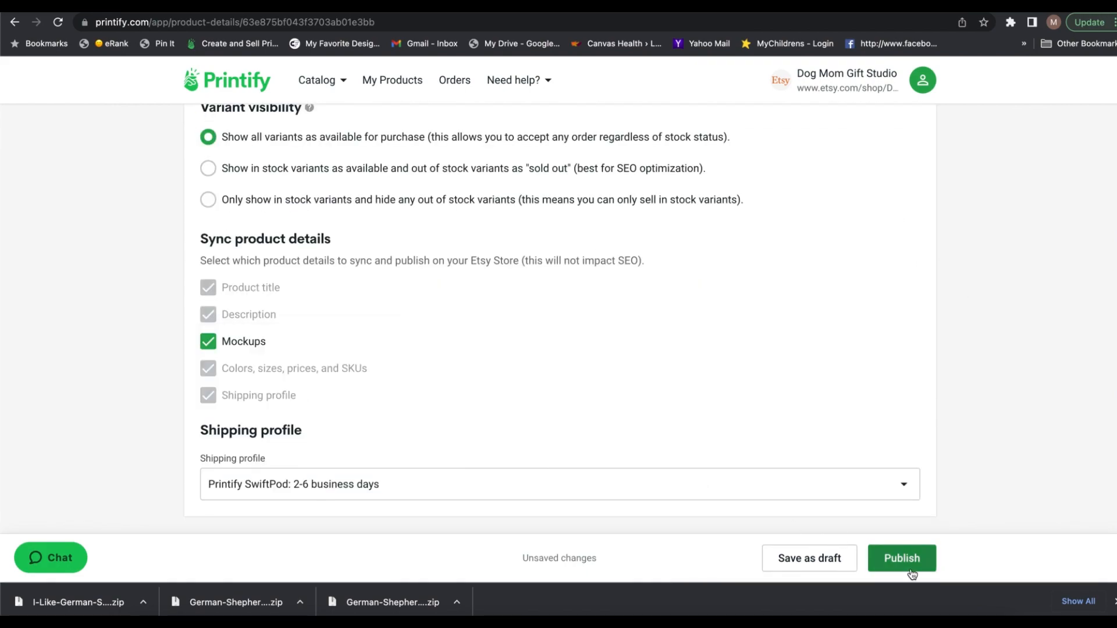
left_click(912, 573)
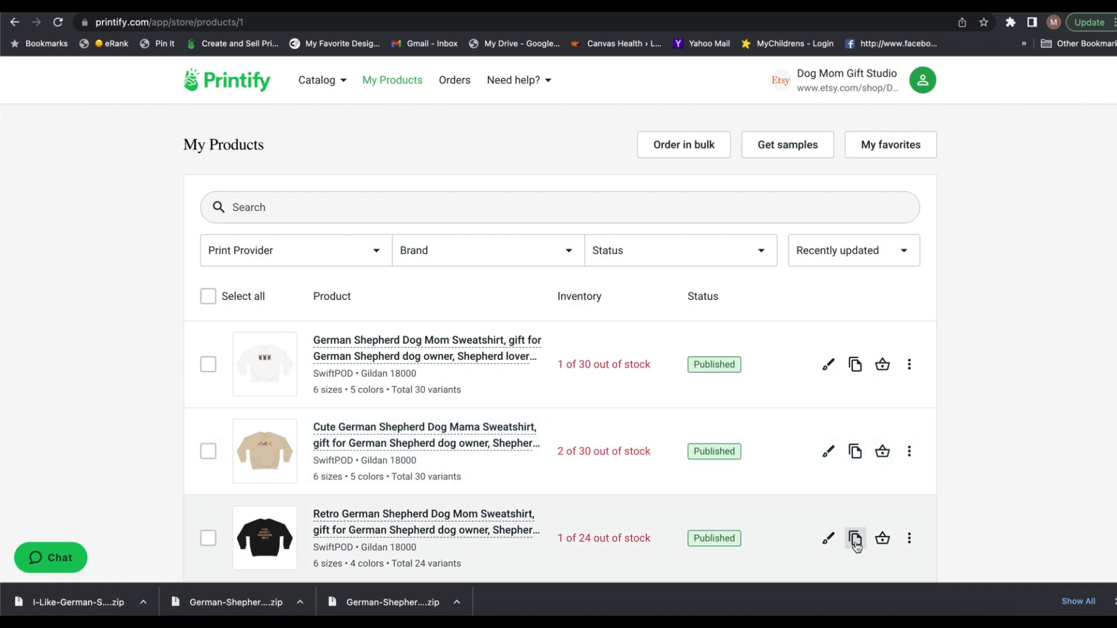
Step: Duplicate the black retro sweatshirt, replace its artwork with 9.png across the upper chest and check the preview
left_click(856, 539)
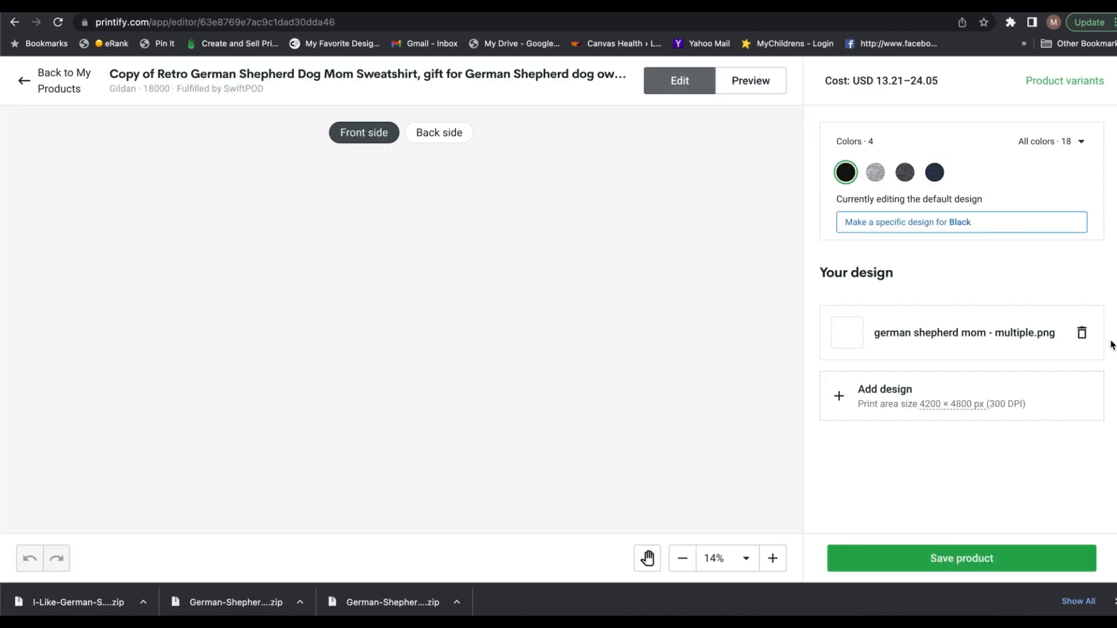
left_click(902, 210)
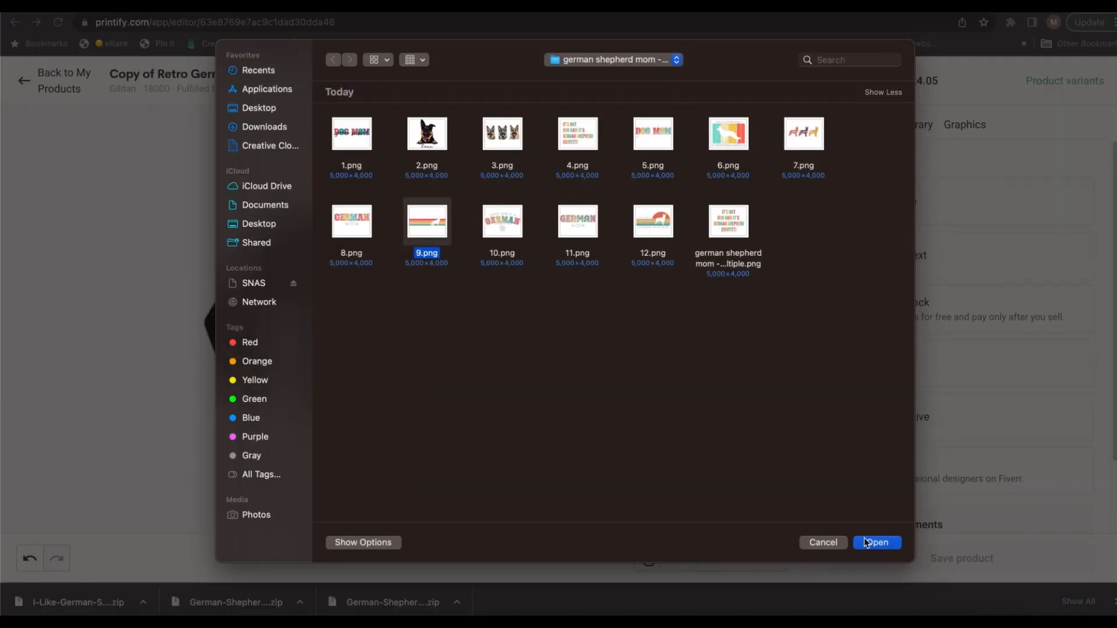
left_click(877, 542)
left_click_drag(410, 275, 412, 295)
left_click(751, 80)
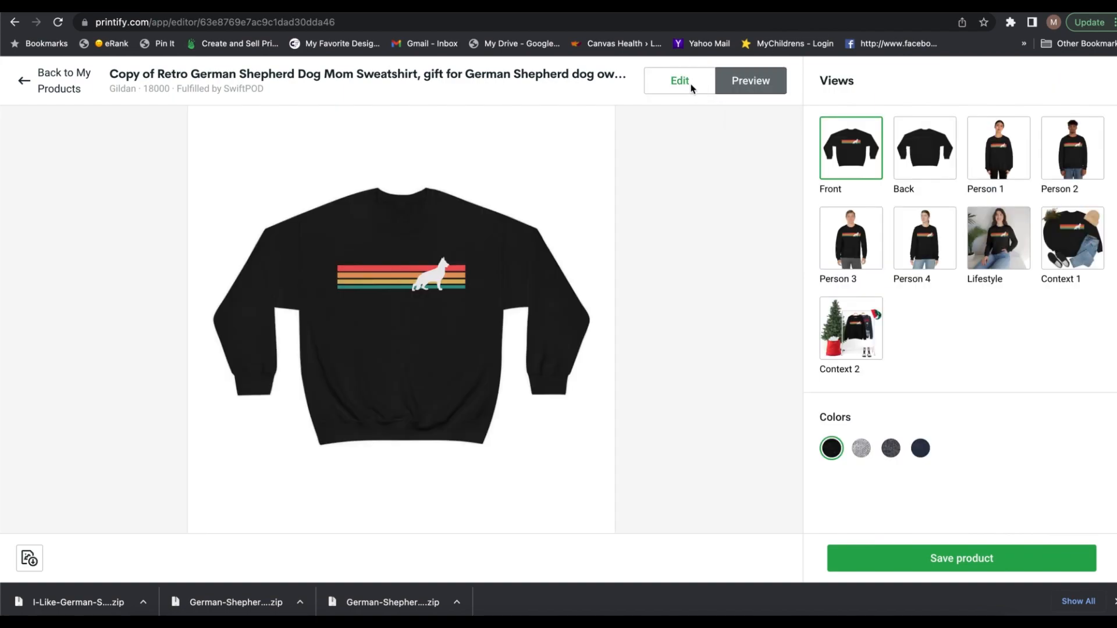
left_click(680, 80)
Step: Save the product and replace "Copy of Retro" at the start of its title with "Vintage"
left_click(891, 556)
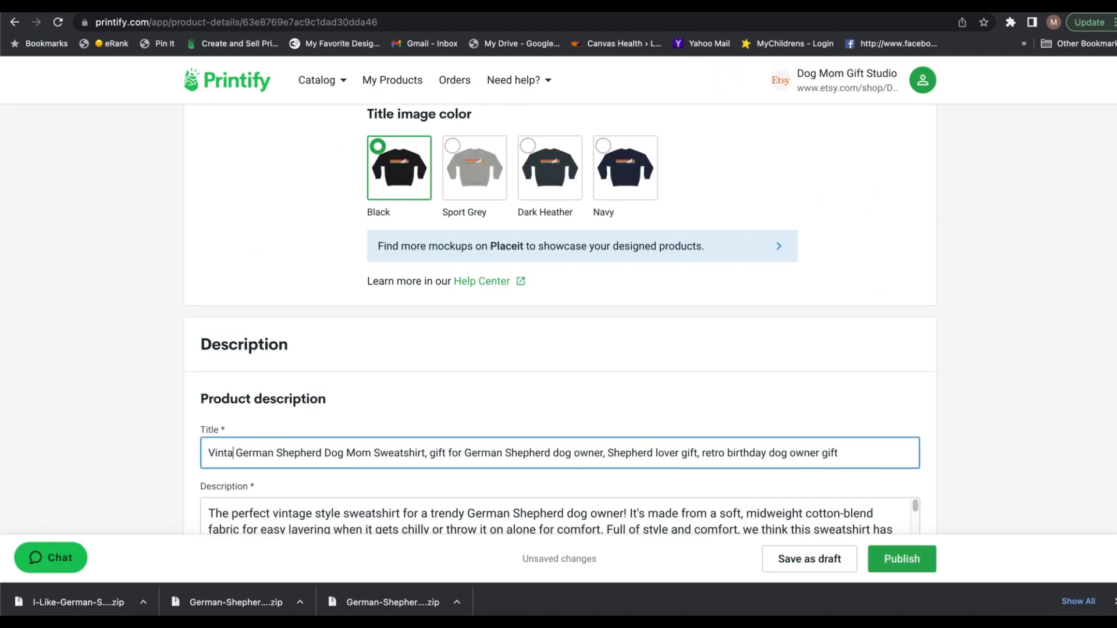
scroll(948, 451, "down", 12)
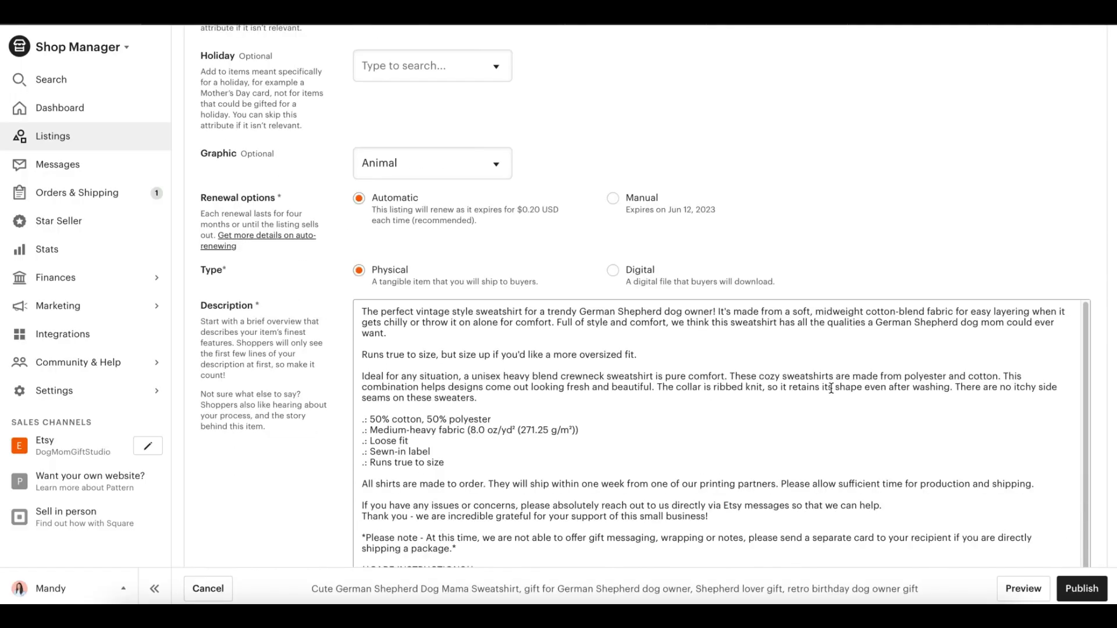
Step: In Etsy Shop Manager, zoom in the thumbnail of the Cute German Shepherd Dog Mama Sweatshirt listing and publish the listing
scroll(756, 466, "down", 15)
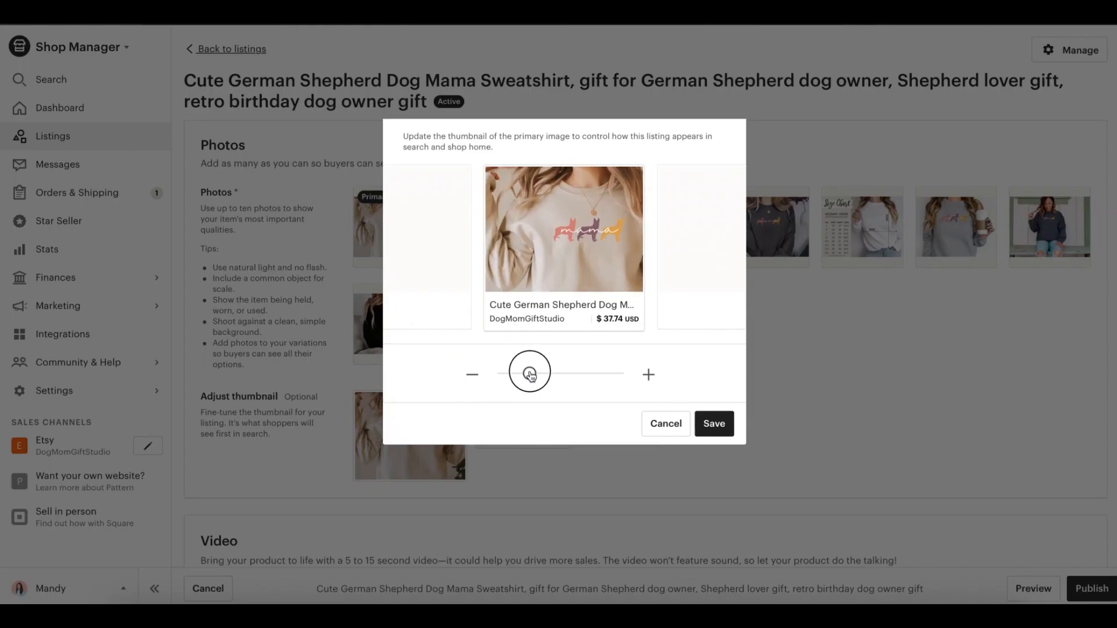
left_click_drag(530, 374, 559, 374)
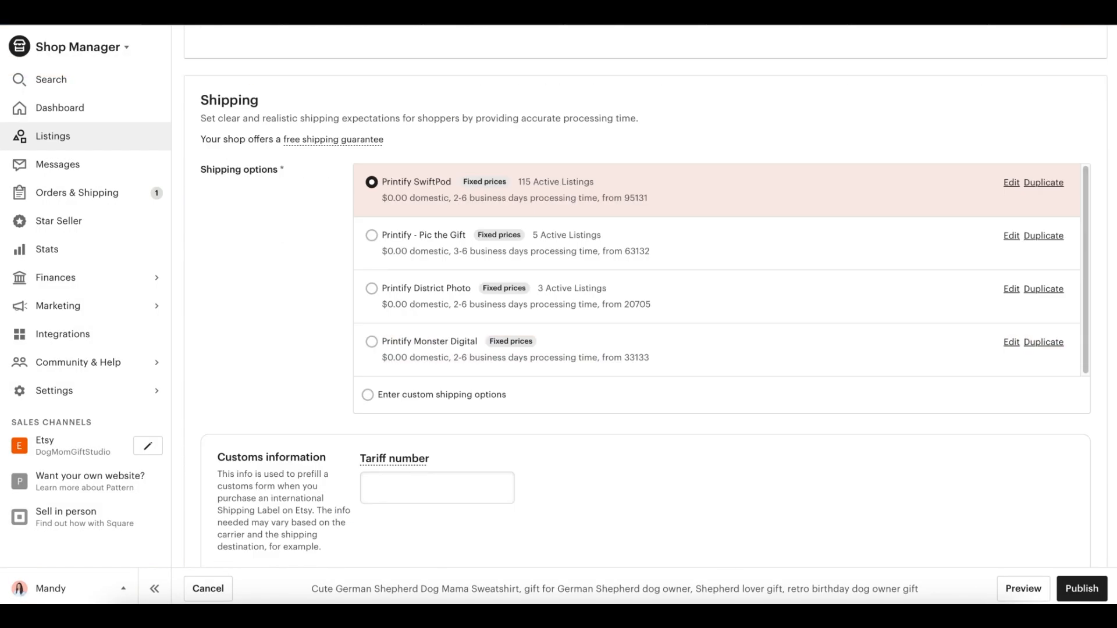
left_click(1082, 589)
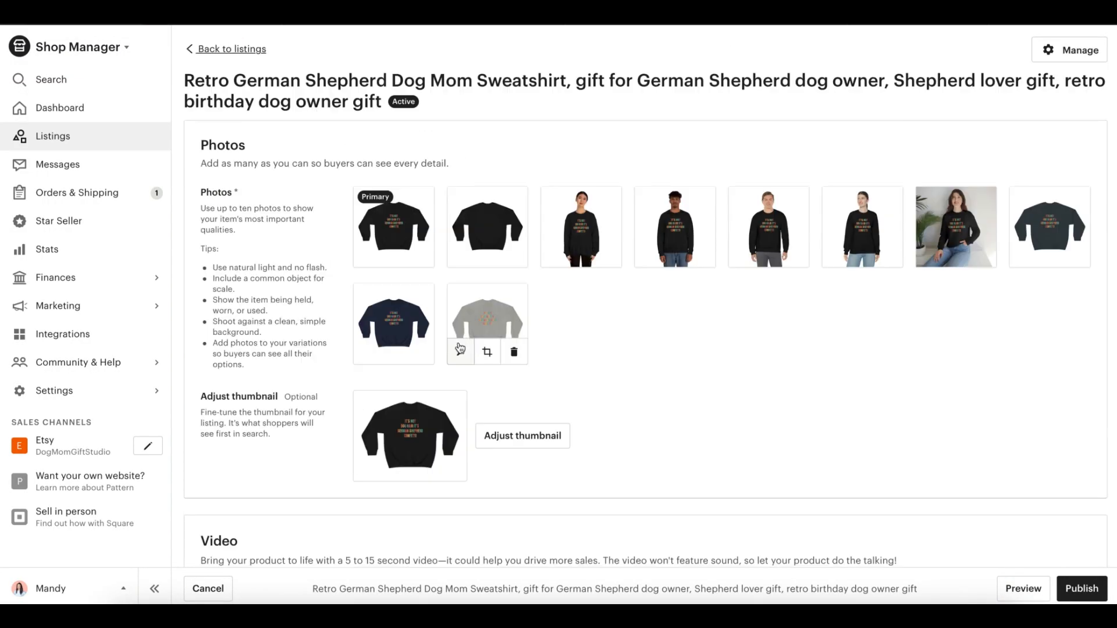
Step: Delete the Retro German Shepherd listing's existing photos and upload 1.png through 10.png from the german shep dark3 sweatshirt mocks folder
left_click(420, 254)
left_click(421, 254)
left_click(420, 255)
left_click(420, 254)
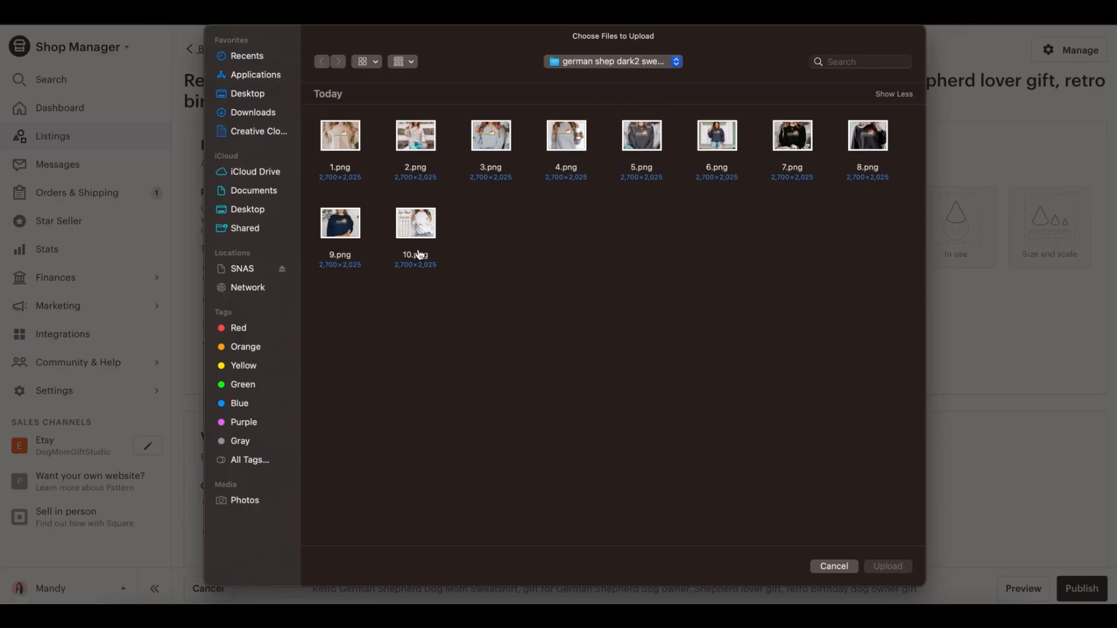
left_click(269, 113)
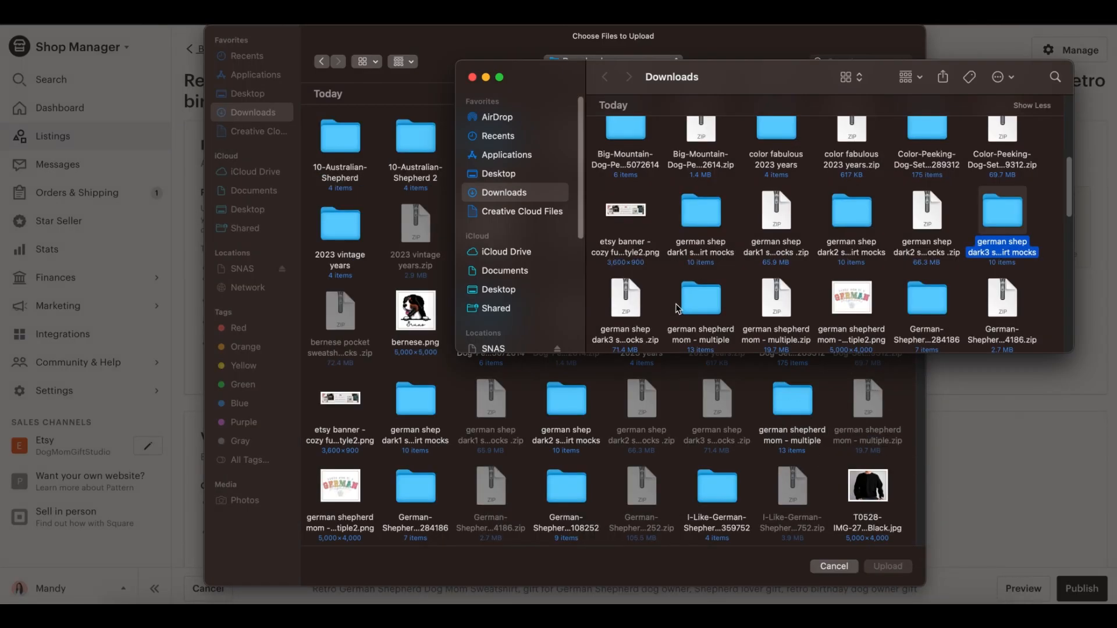
key("super+w")
double_click(710, 406)
key("super+a")
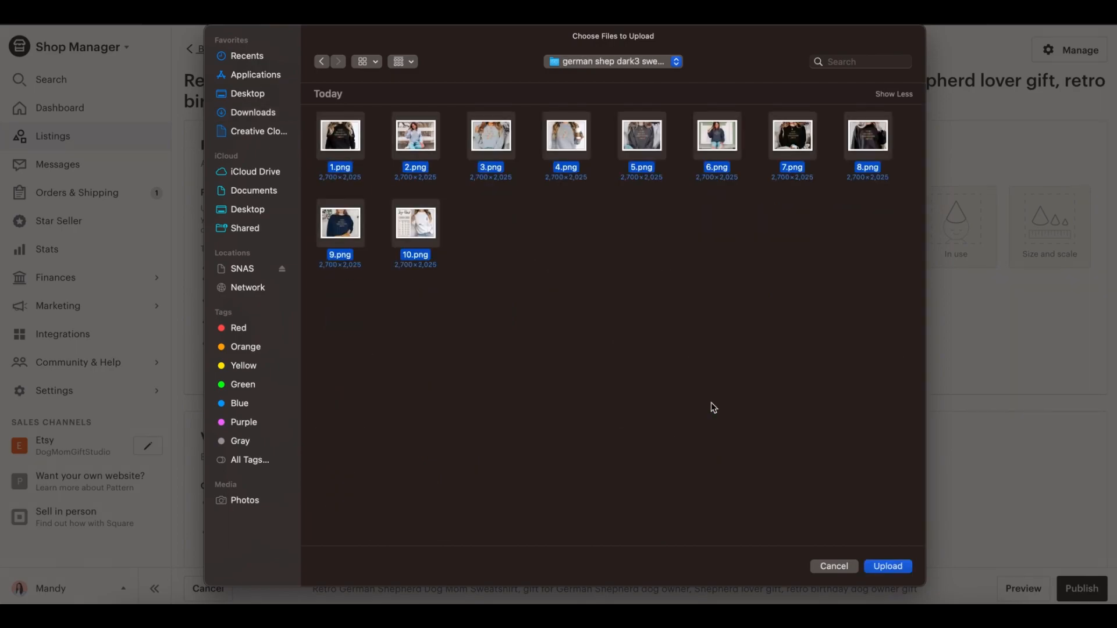
left_click(888, 566)
Step: Set the listing's primary color to Rainbow and replace "Retro" at the start of its title with "Funny"
scroll(802, 447, "down", 13)
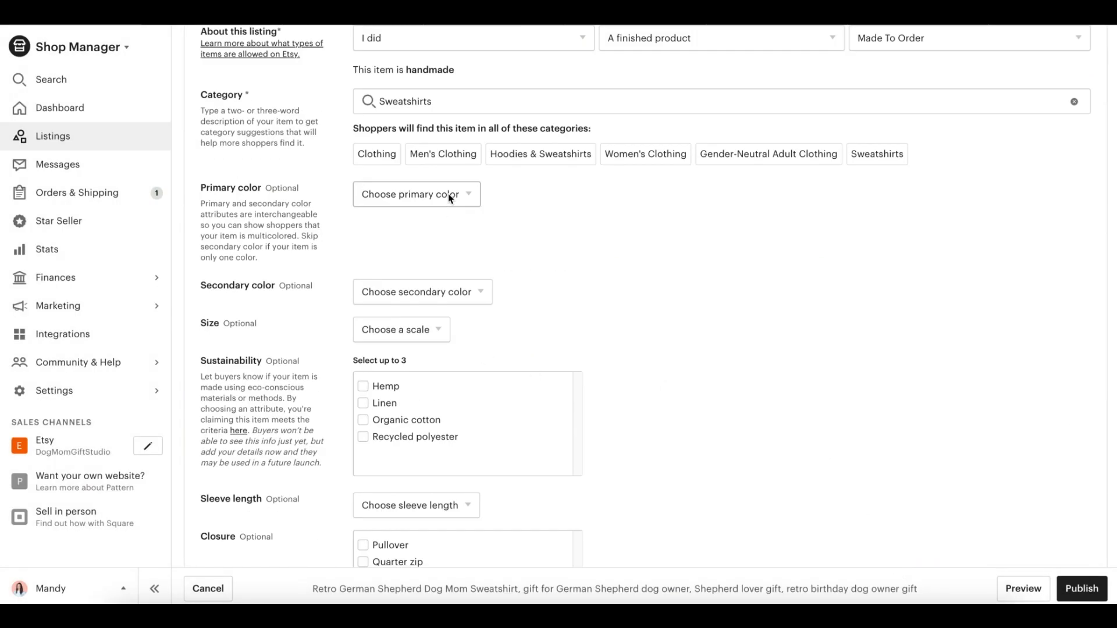
left_click(450, 196)
left_click(402, 422)
scroll(692, 394, "up", 5)
double_click(374, 245)
scroll(590, 506, "down", 9)
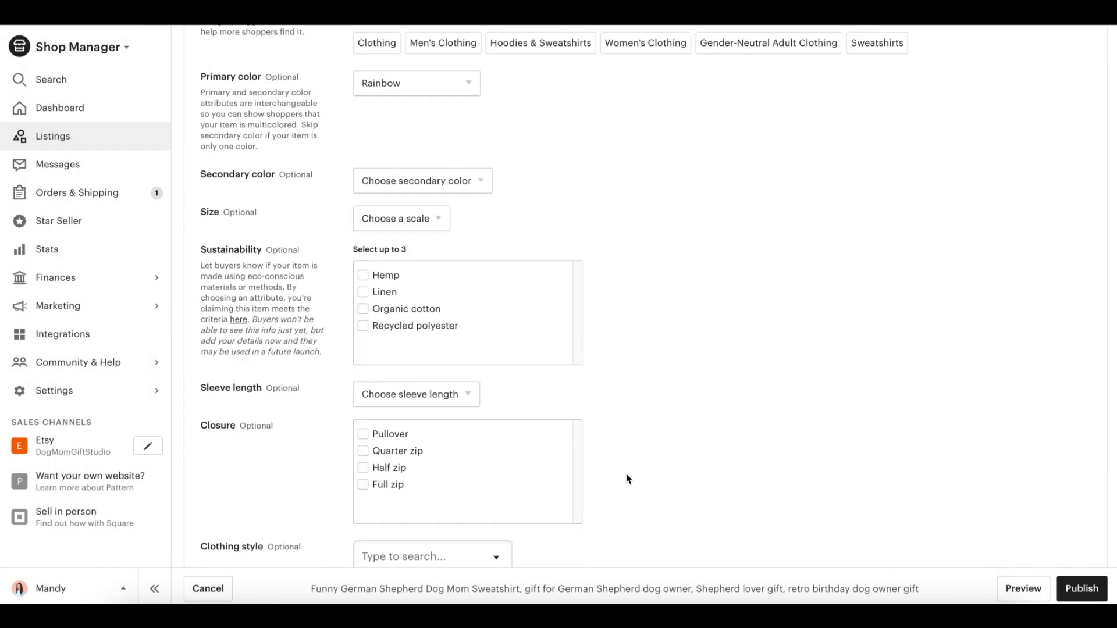
Step: Set the sleeve length to Long sleeve and the closure to Pullover
left_click(414, 238)
left_click(402, 305)
scroll(578, 350, "up", 2)
left_click(364, 381)
scroll(373, 384, "down", 5)
Step: Fill in the listing's optional clothing style and graphic attributes and set its renewal option to Automatic
left_click(433, 242)
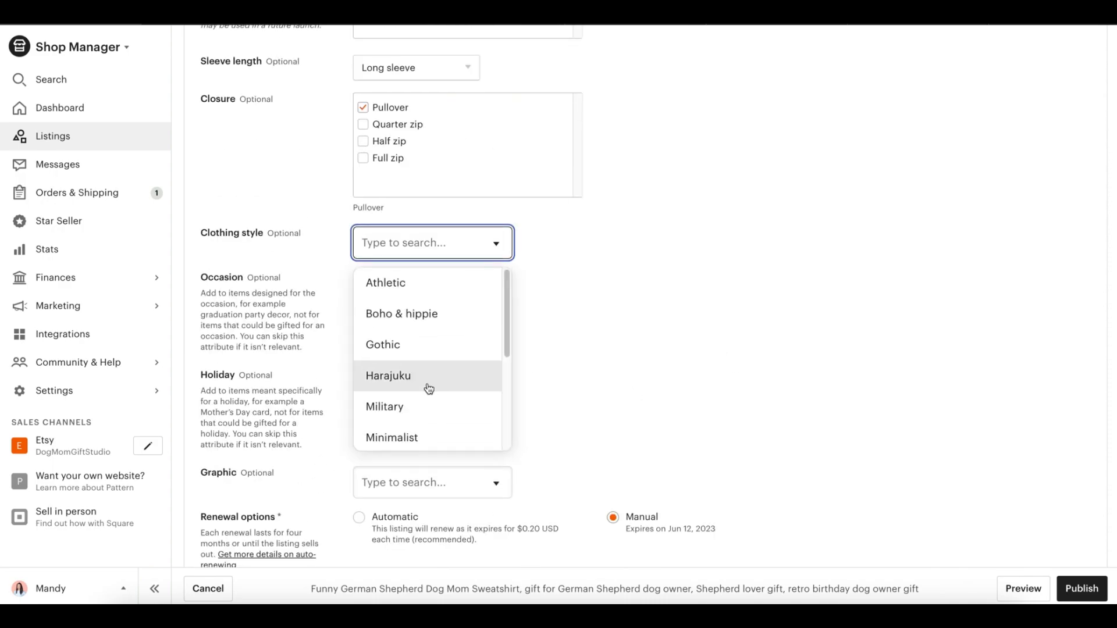
scroll(427, 389, "down", 2)
left_click(414, 391)
left_click(496, 438)
left_click(391, 481)
left_click(358, 431)
scroll(302, 496, "down", 8)
Step: Make the eighth mockup photo the primary image, and zoom in and save the listing's thumbnail
scroll(326, 477, "up", 4)
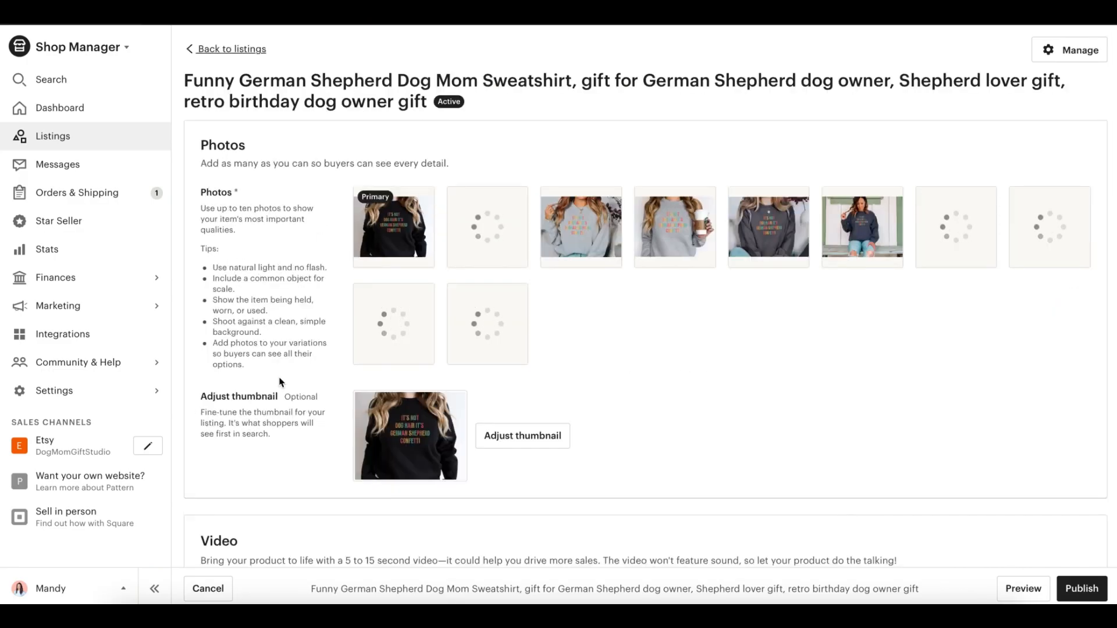
left_click(522, 434)
left_click_drag(504, 372, 531, 373)
left_click_drag(576, 256, 564, 286)
left_click_drag(532, 374, 541, 373)
left_click(714, 423)
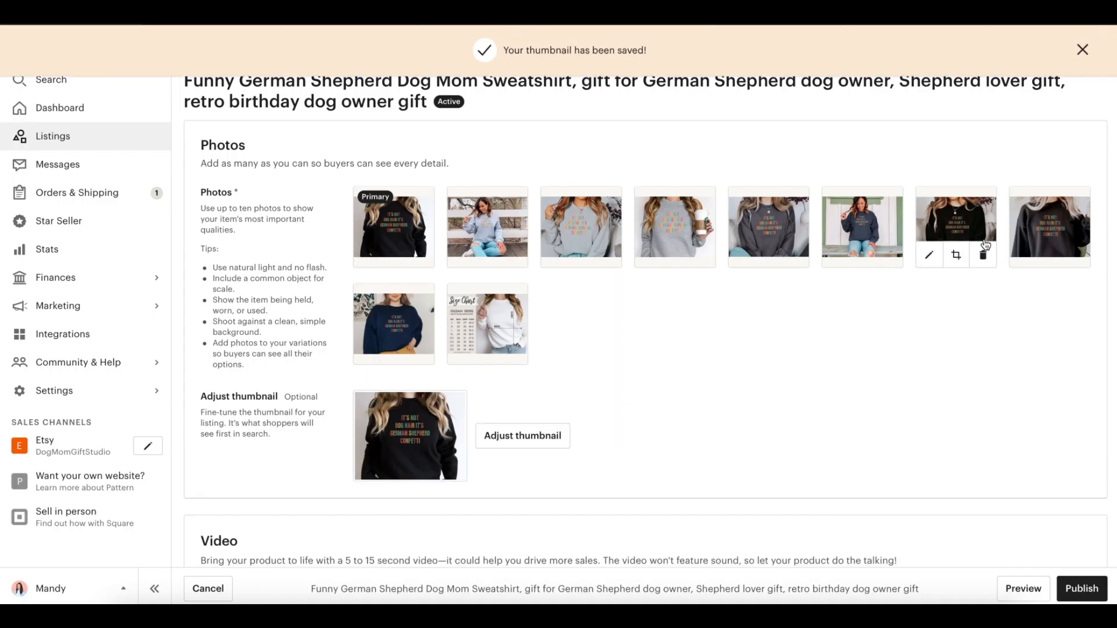
left_click(522, 434)
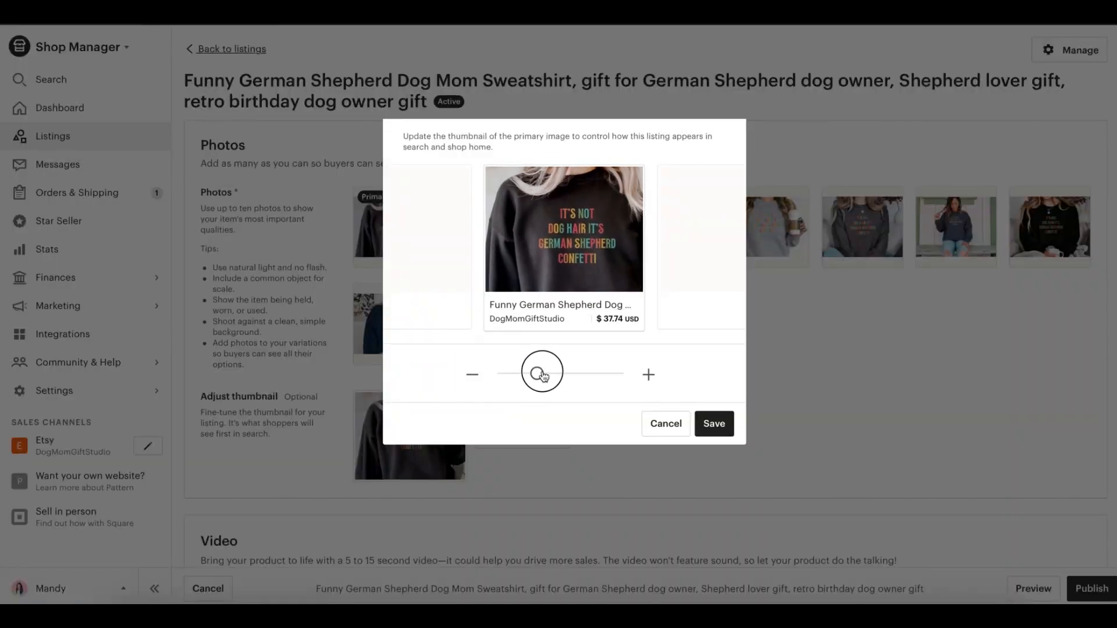
left_click(714, 424)
Step: Assign the listing to the German Shepherd Dog Mom shop section
scroll(721, 403, "down", 15)
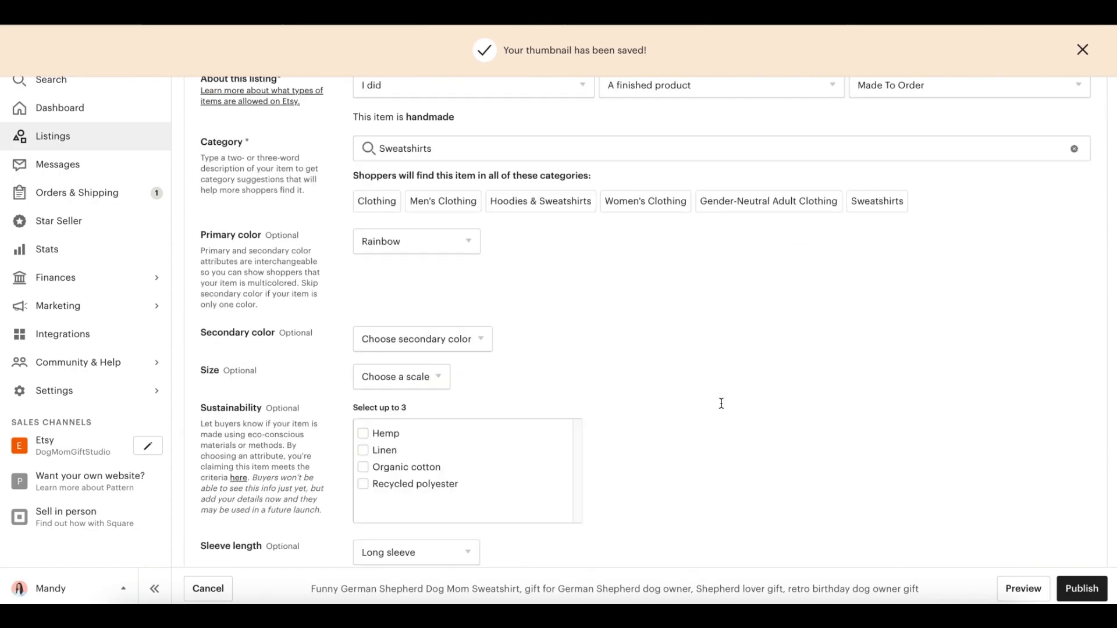
scroll(327, 420, "down", 8)
left_click(403, 463)
scroll(408, 582, "down", 1)
left_click(409, 582)
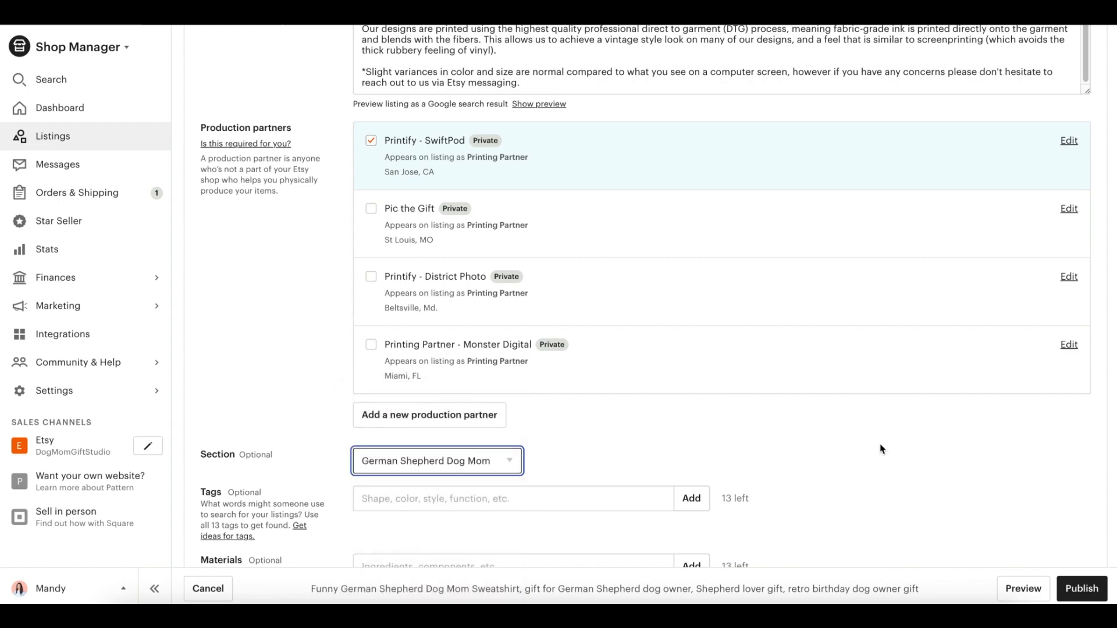
Step: Start linking photos to the Colors variation and assign the dark grey close-up mockup to Dark Heather
scroll(878, 448, "down", 8)
left_click(939, 525)
left_click(550, 346)
left_click(551, 374)
left_click(510, 316)
left_click(601, 396)
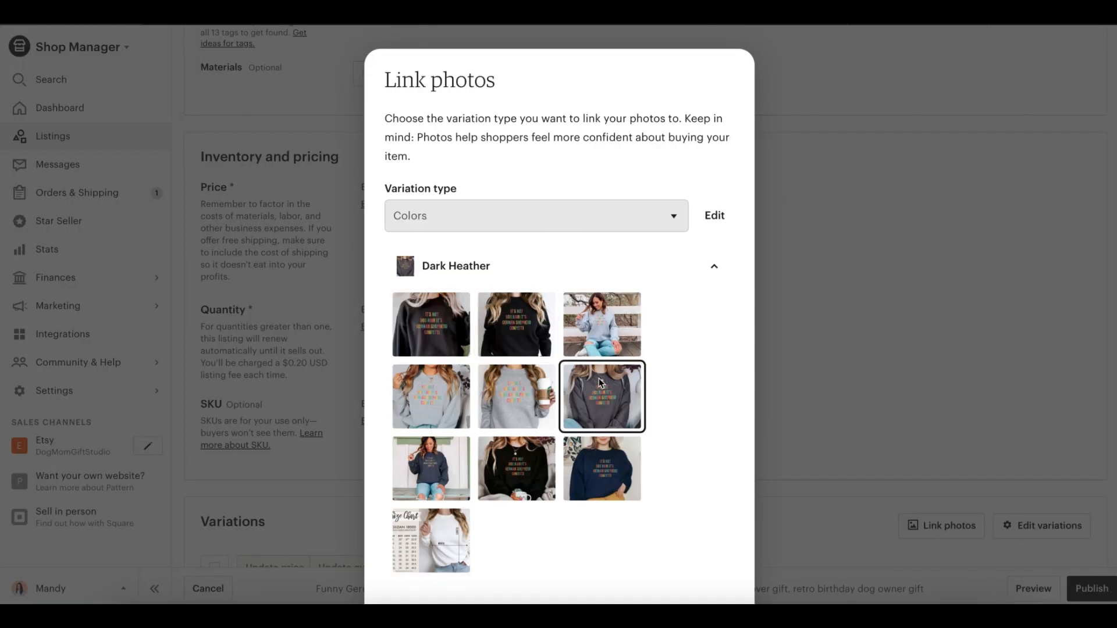
Step: Link matching mockup photos to the Navy, Sport Grey and Black colors, apply the links and publish the listing
left_click(506, 469)
left_click(601, 367)
left_click(499, 513)
left_click(431, 340)
left_click(462, 560)
left_click(431, 312)
left_click(709, 576)
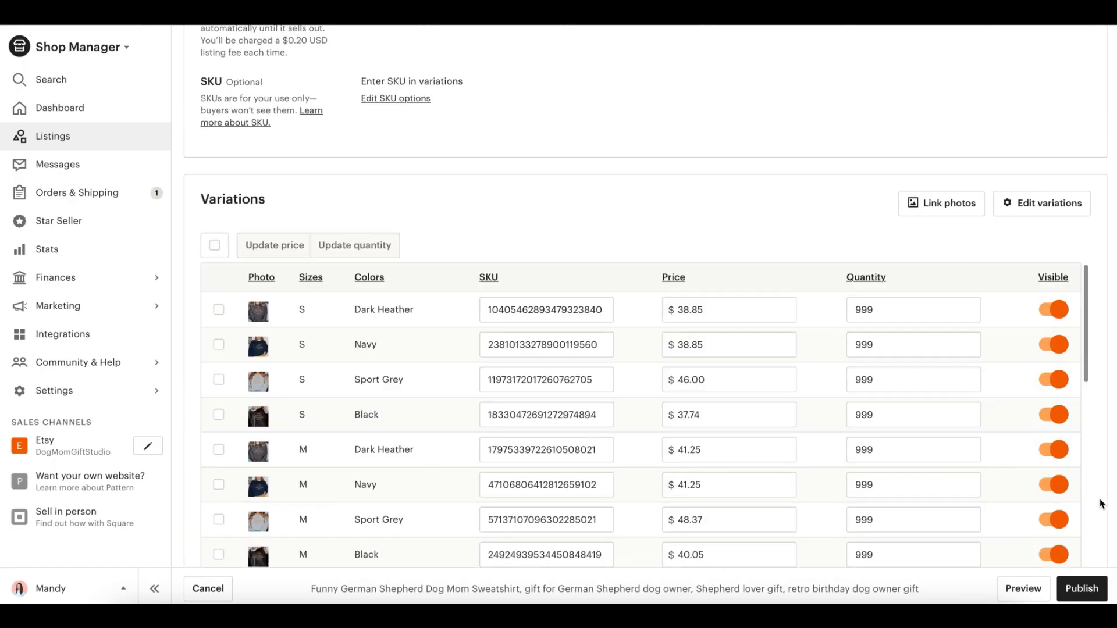
left_click(1091, 588)
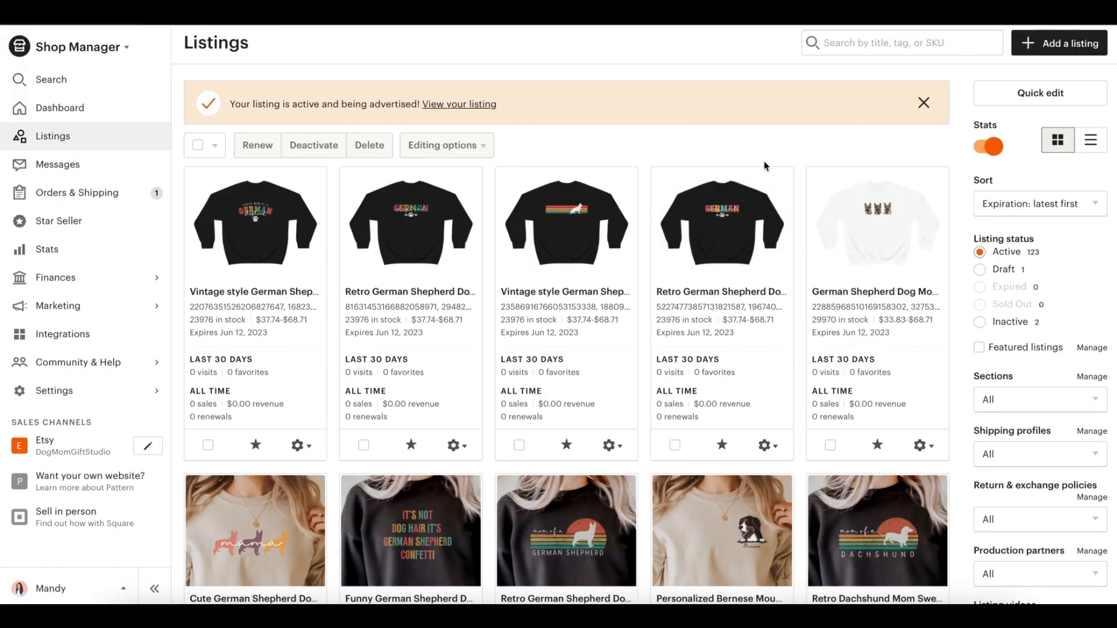
scroll(764, 165, "down", 1)
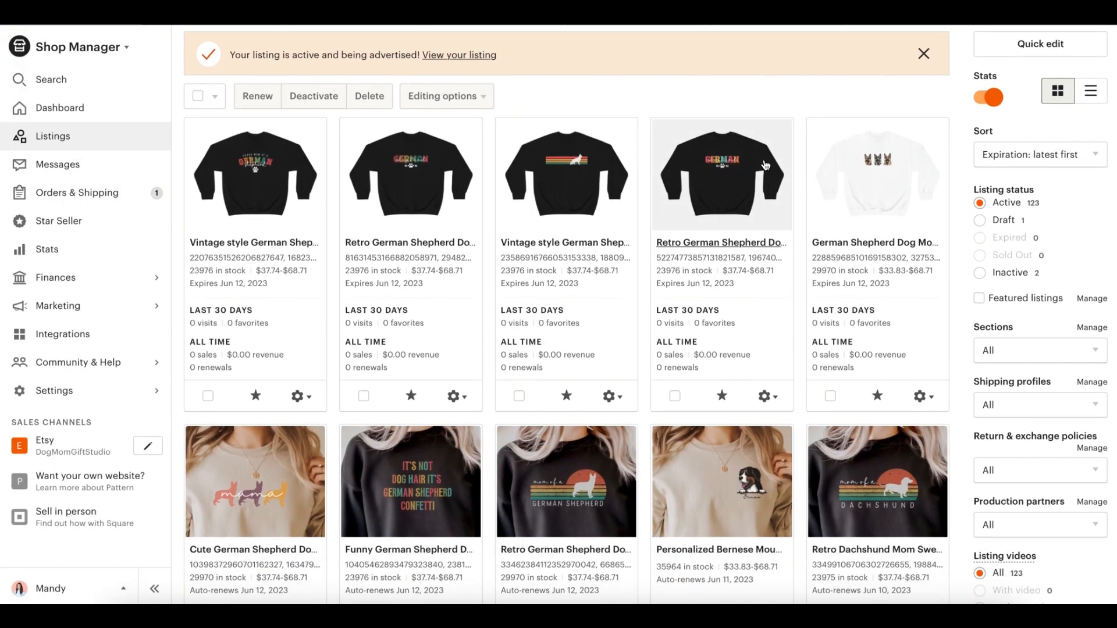
scroll(765, 165, "up", 1)
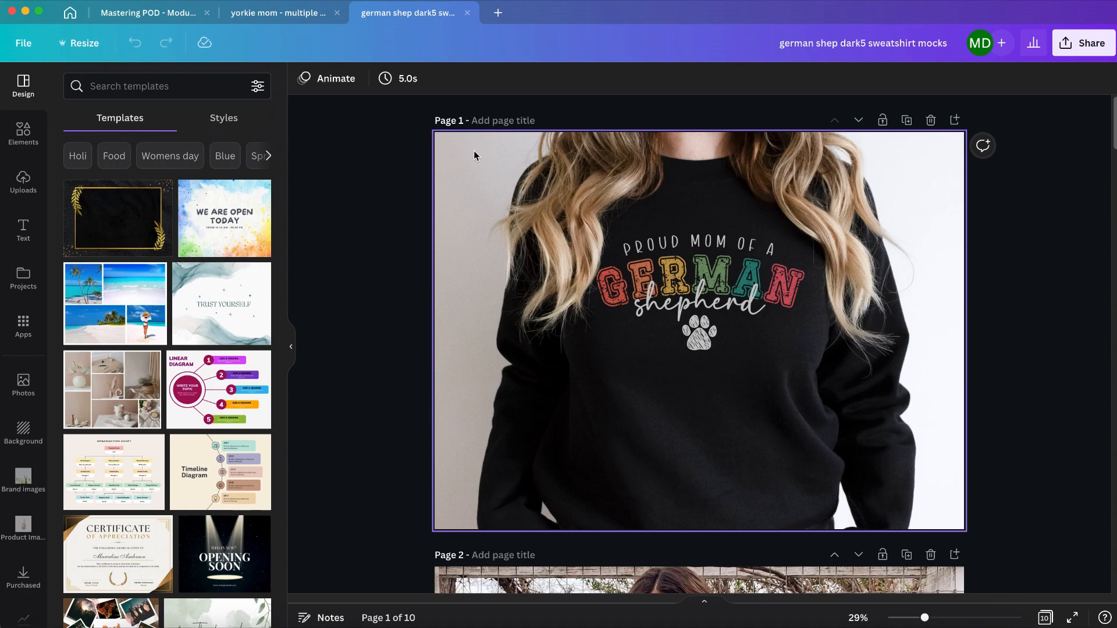
Step: In Canva's german shep dark5 sweatshirt mocks design, set the page timing to 1.0 s and apply it to all 10 pages
scroll(594, 291, "down", 20)
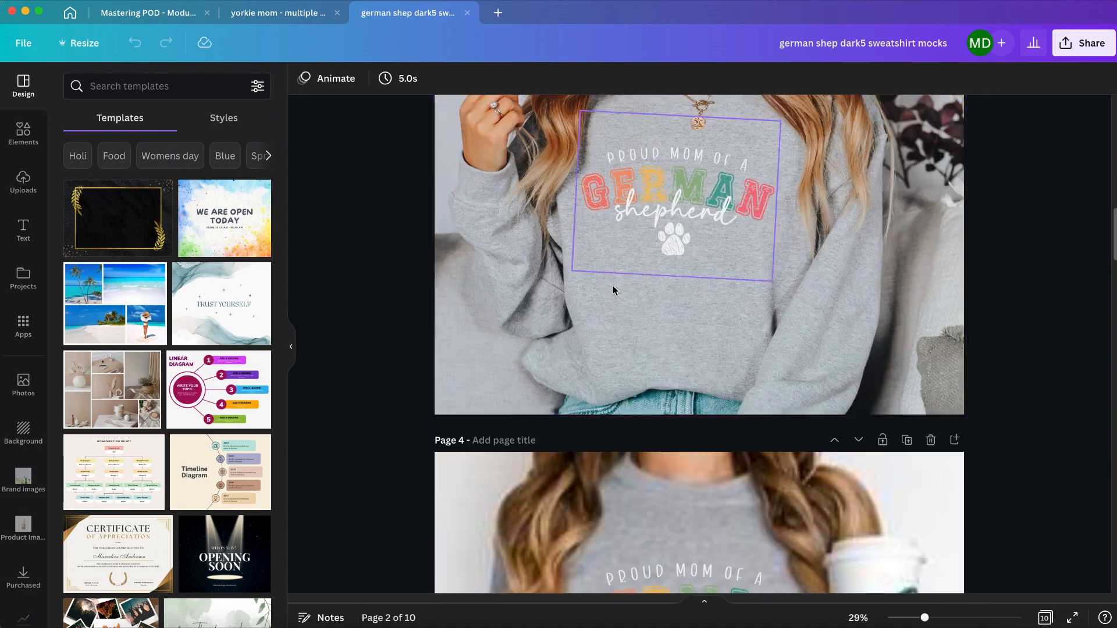
scroll(614, 288, "down", 15)
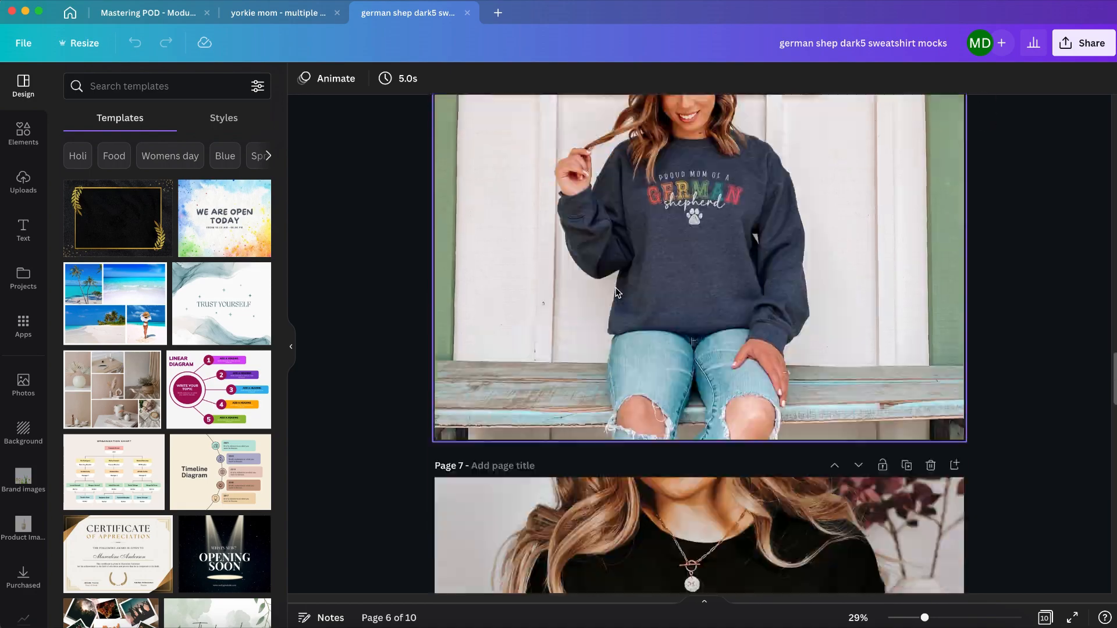
scroll(618, 292, "down", 12)
scroll(618, 292, "up", 12)
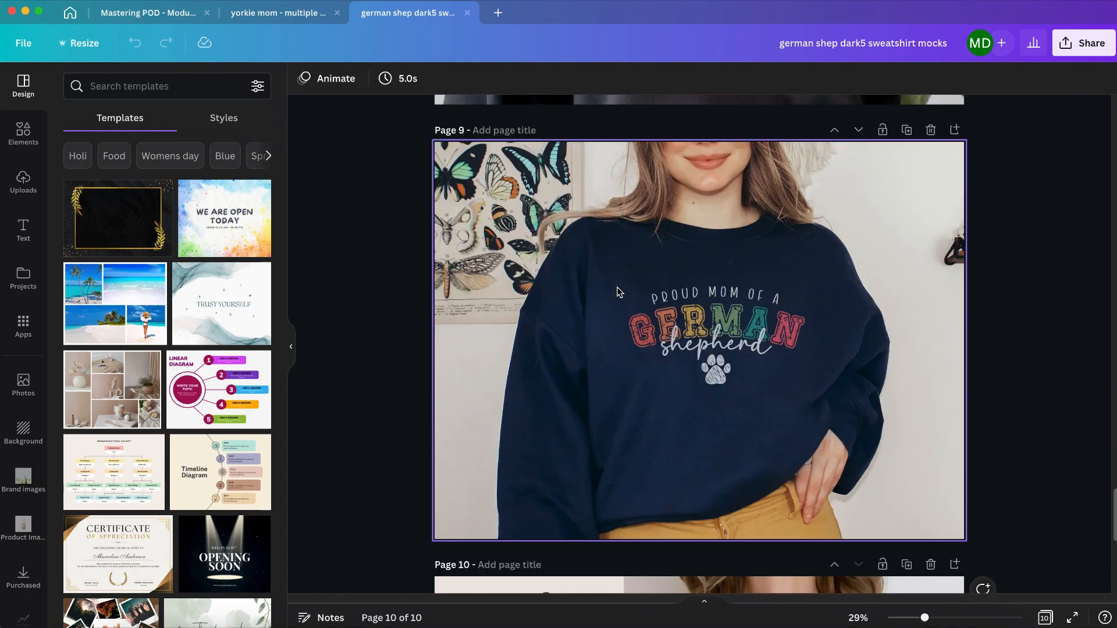
scroll(618, 292, "up", 20)
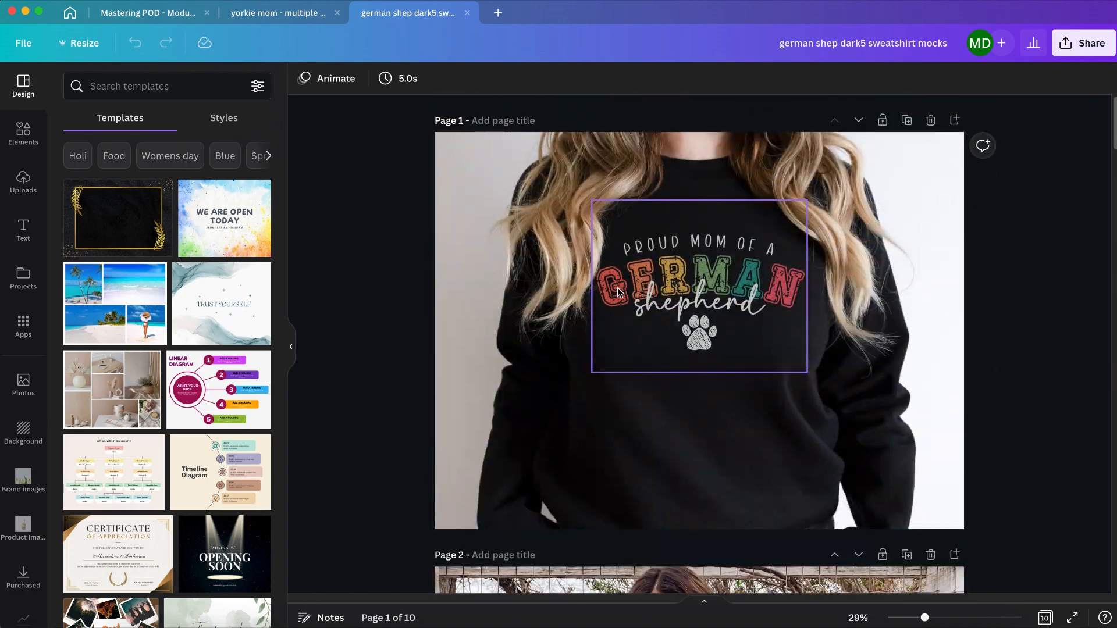
left_click(407, 81)
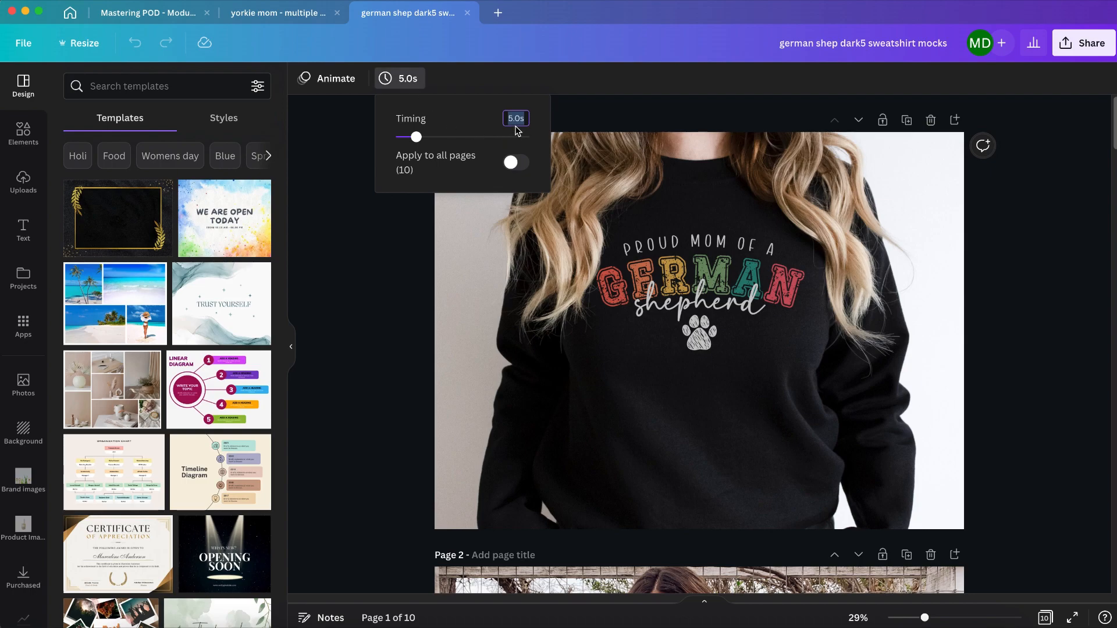
left_click(511, 161)
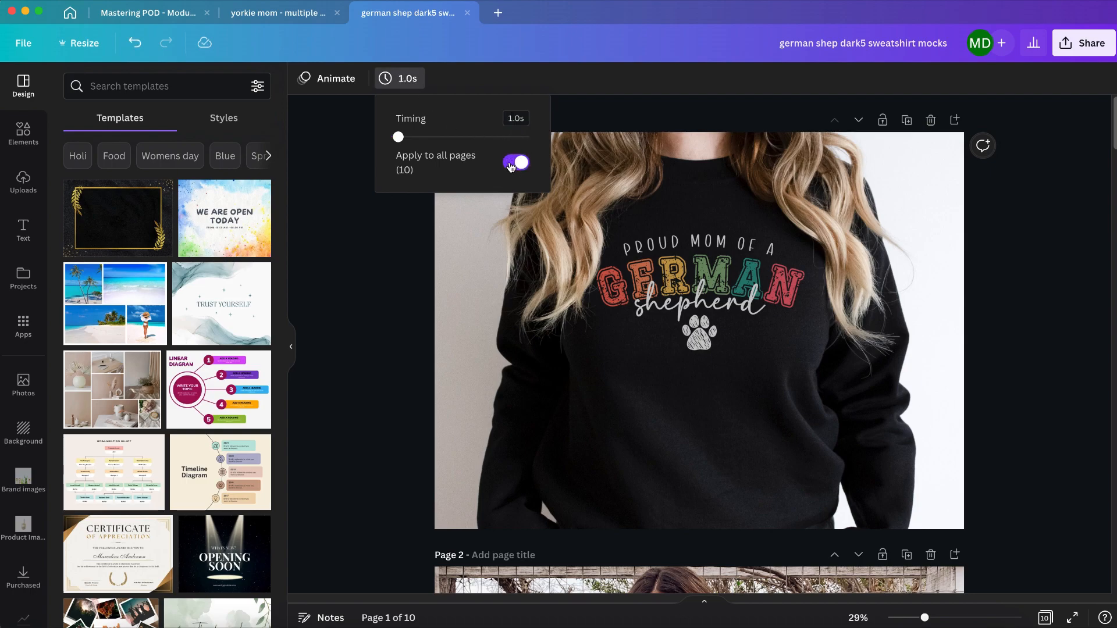
left_click(374, 287)
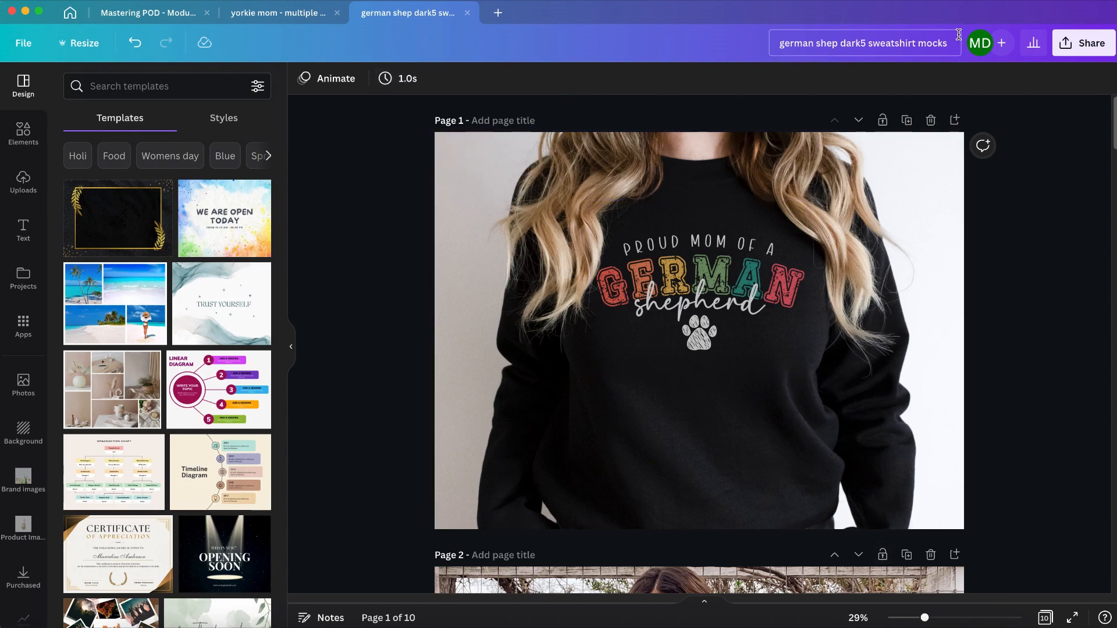
Step: Download all 10 pages of the design as an MP4 Video
left_click(1082, 45)
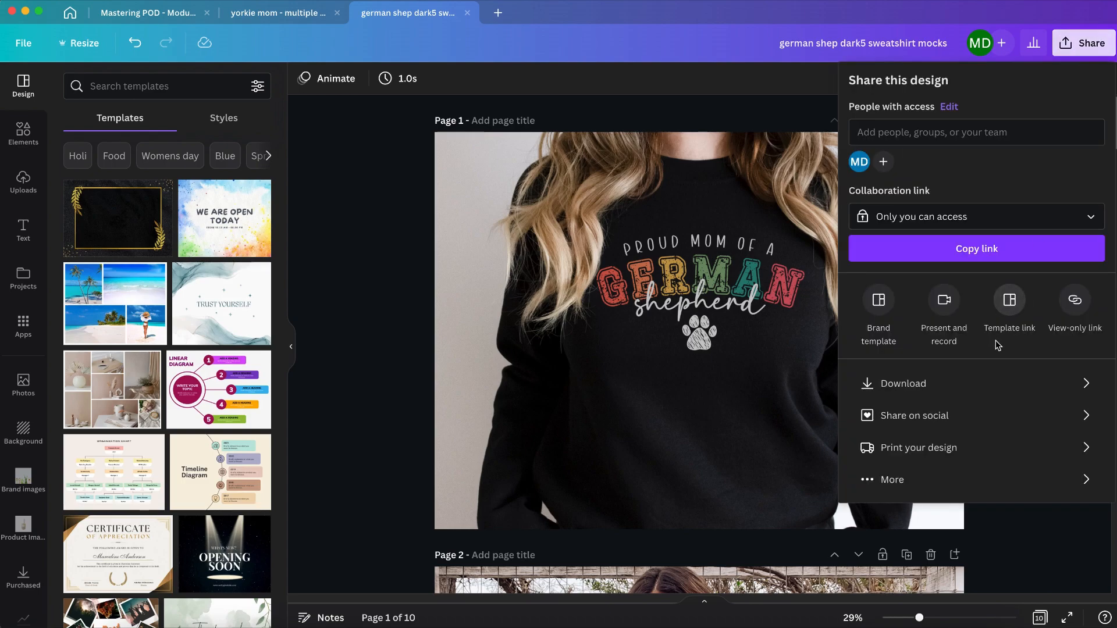
left_click(988, 384)
left_click(1001, 137)
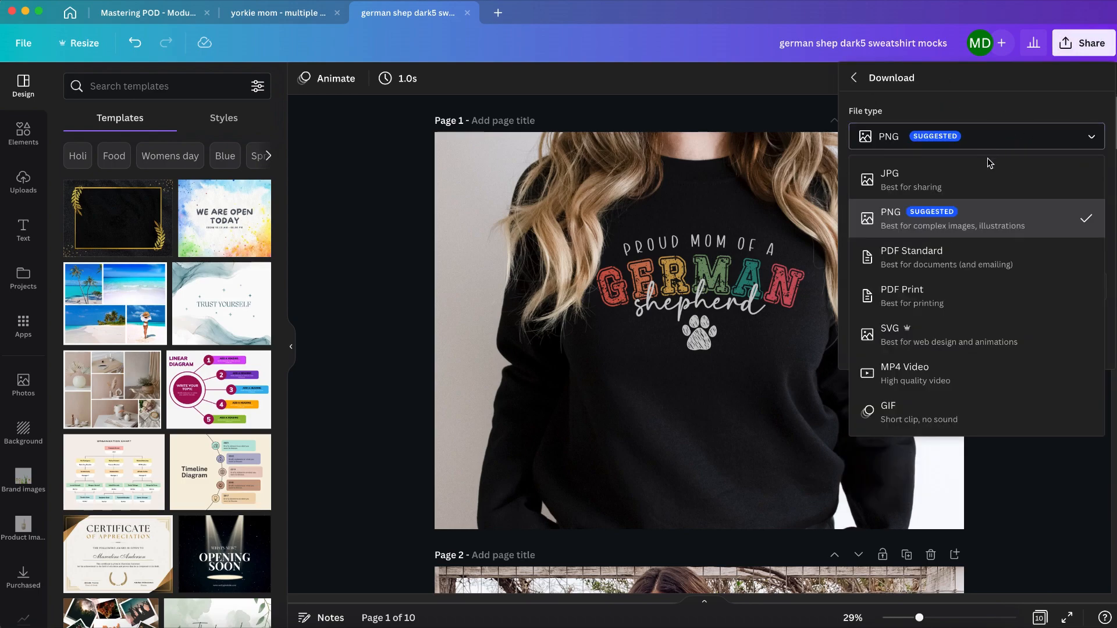
left_click(929, 381)
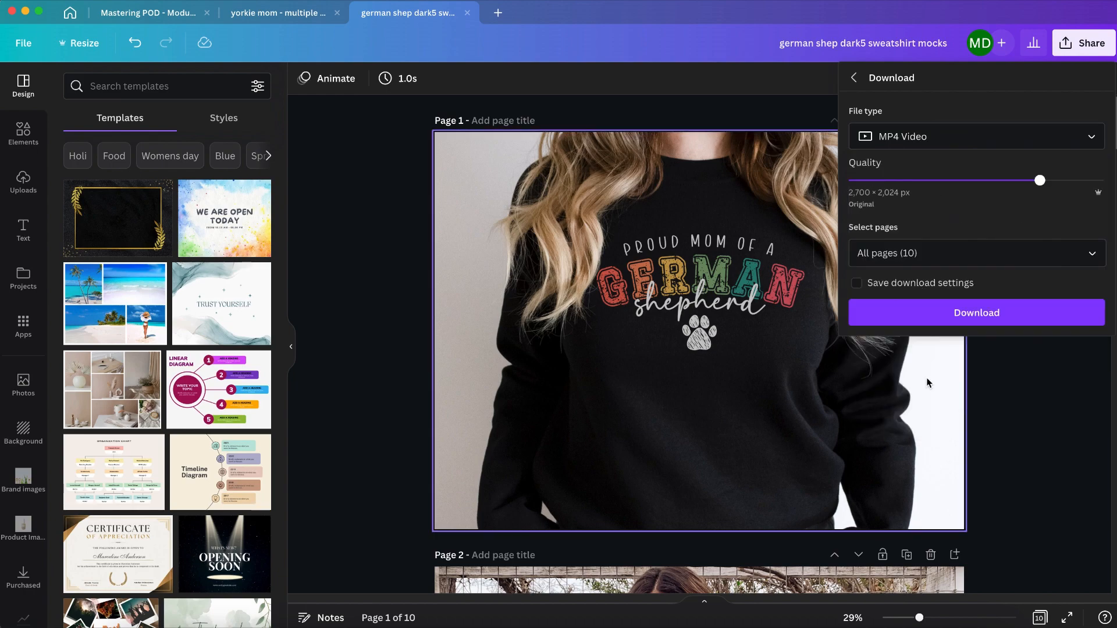
left_click(976, 313)
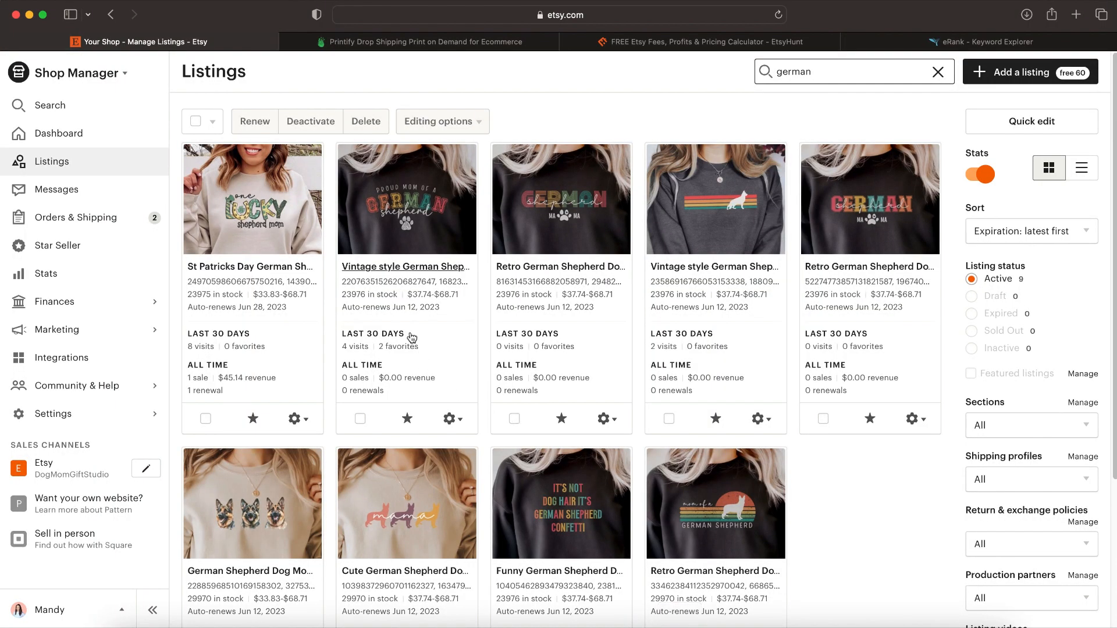
Step: In Etsy Shop Manager, edit the "Proud Mom of a German Shepherd" vintage style sweatshirt listing and upload the mockup video to it
left_click(413, 268)
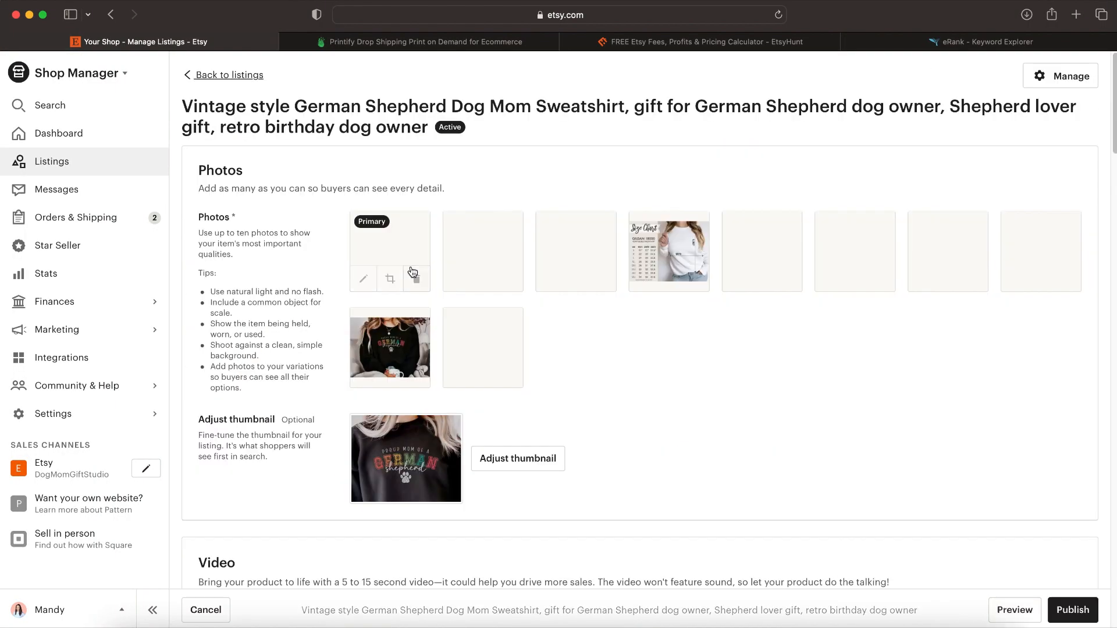
scroll(617, 352, "down", 5)
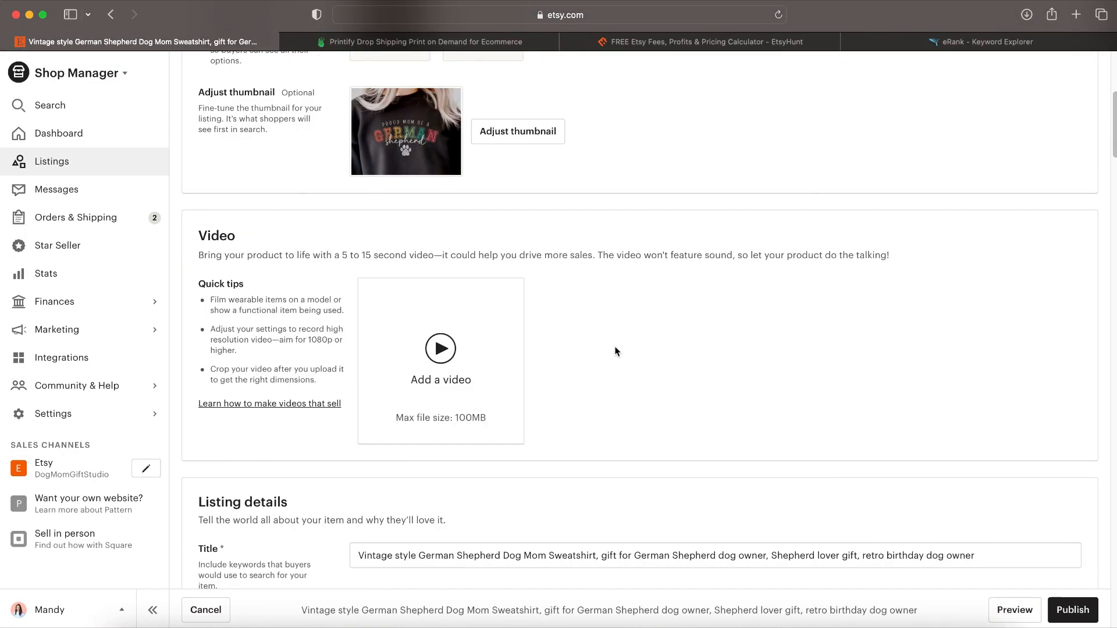
left_click(446, 351)
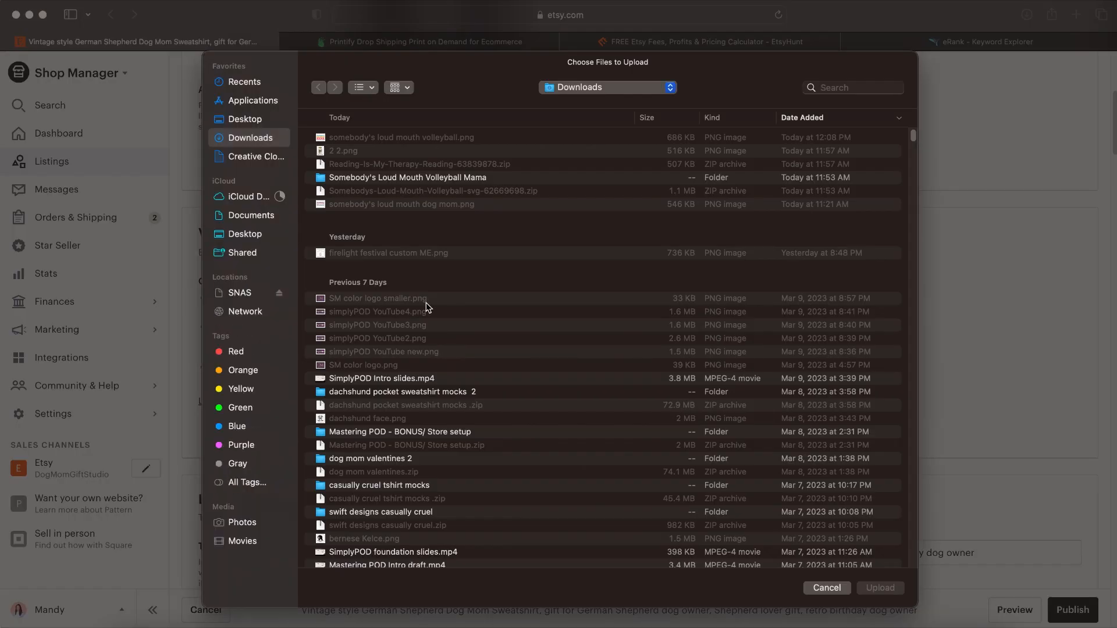
left_click(875, 589)
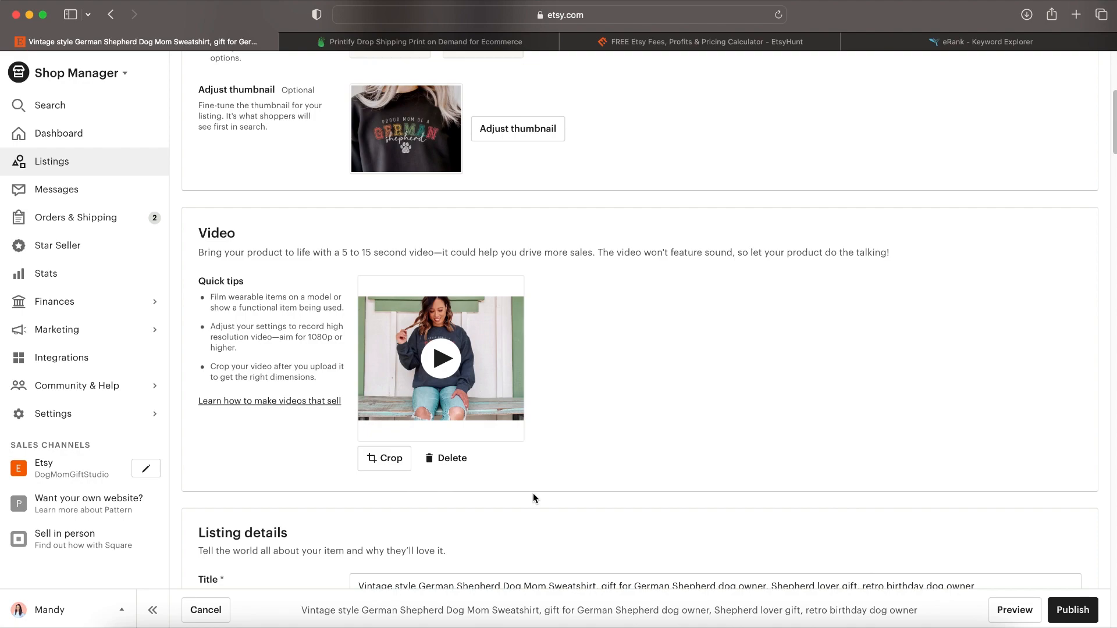
Step: Play the uploaded video in the crop window, apply it without choosing another dimension and publish the listing
left_click(392, 460)
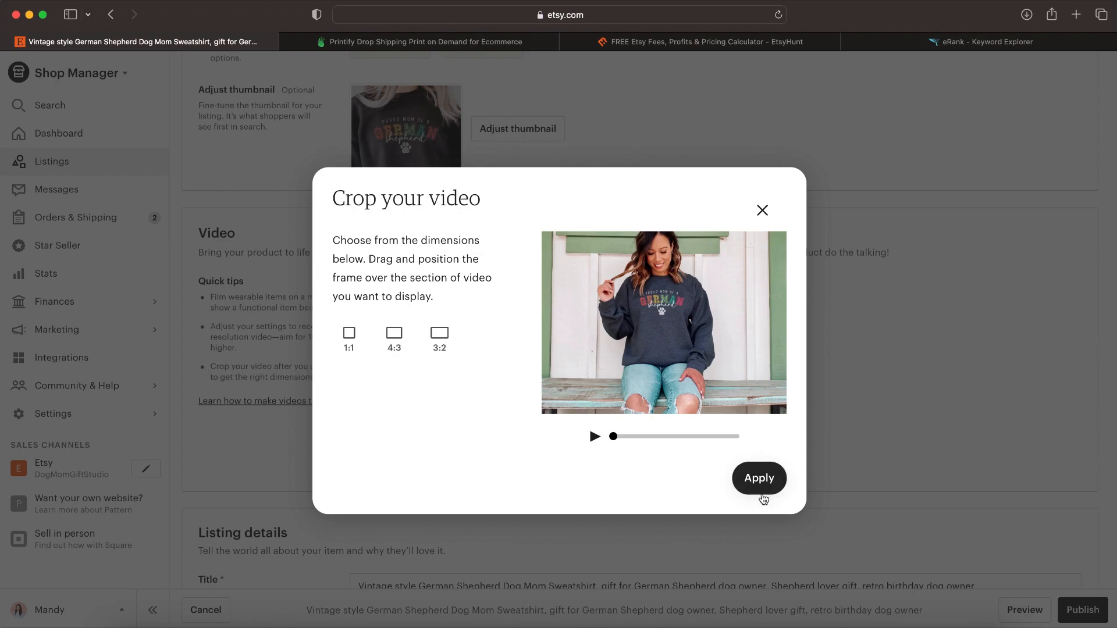
left_click(595, 437)
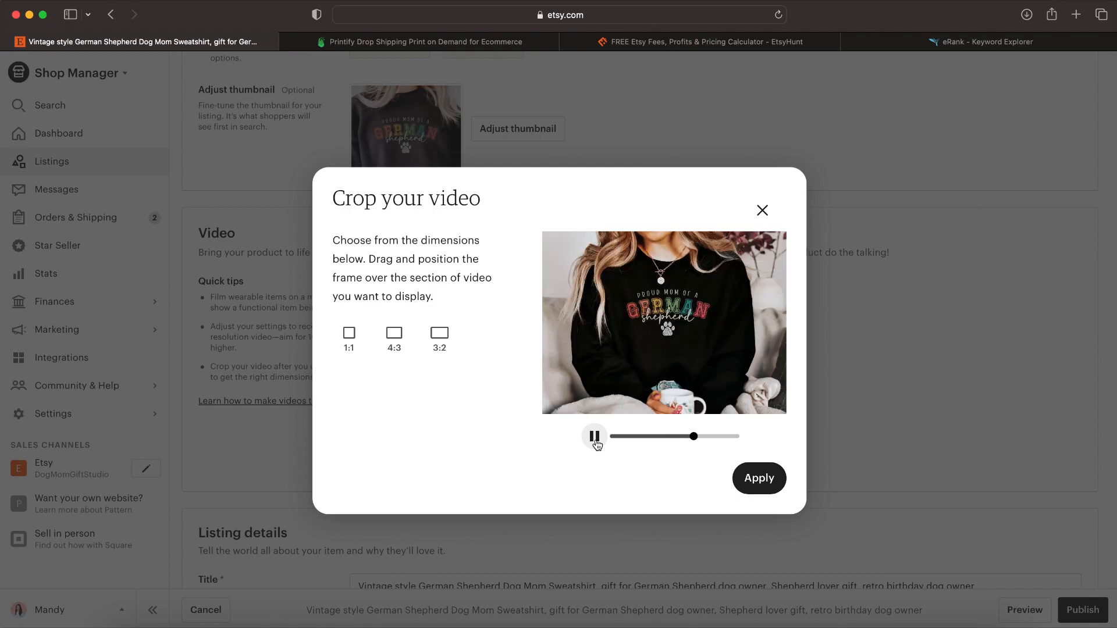
left_click(758, 485)
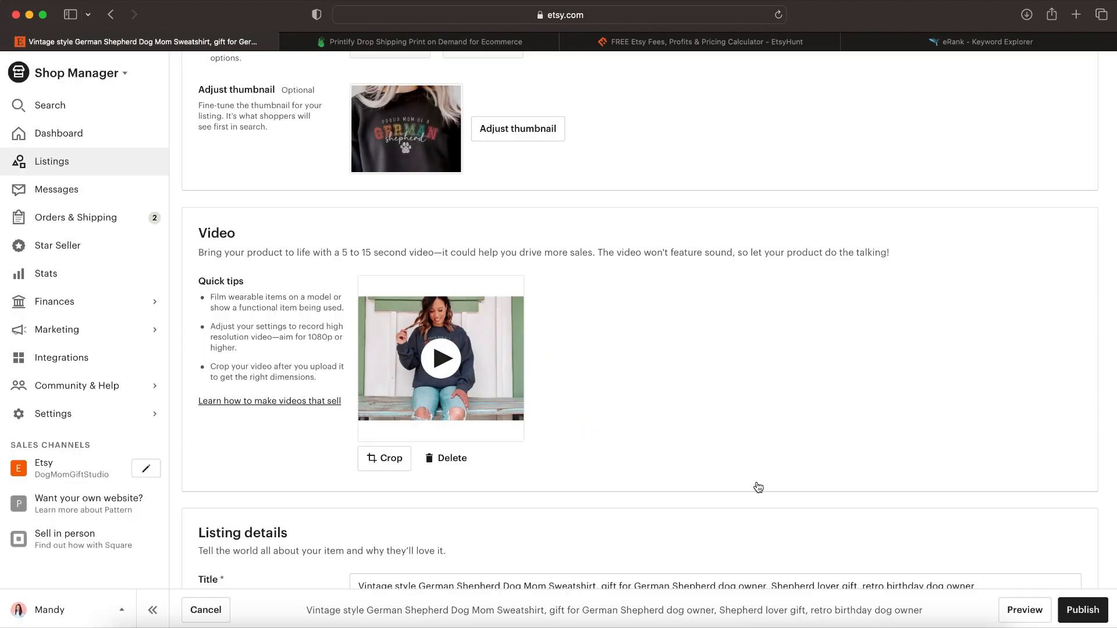
left_click(1072, 609)
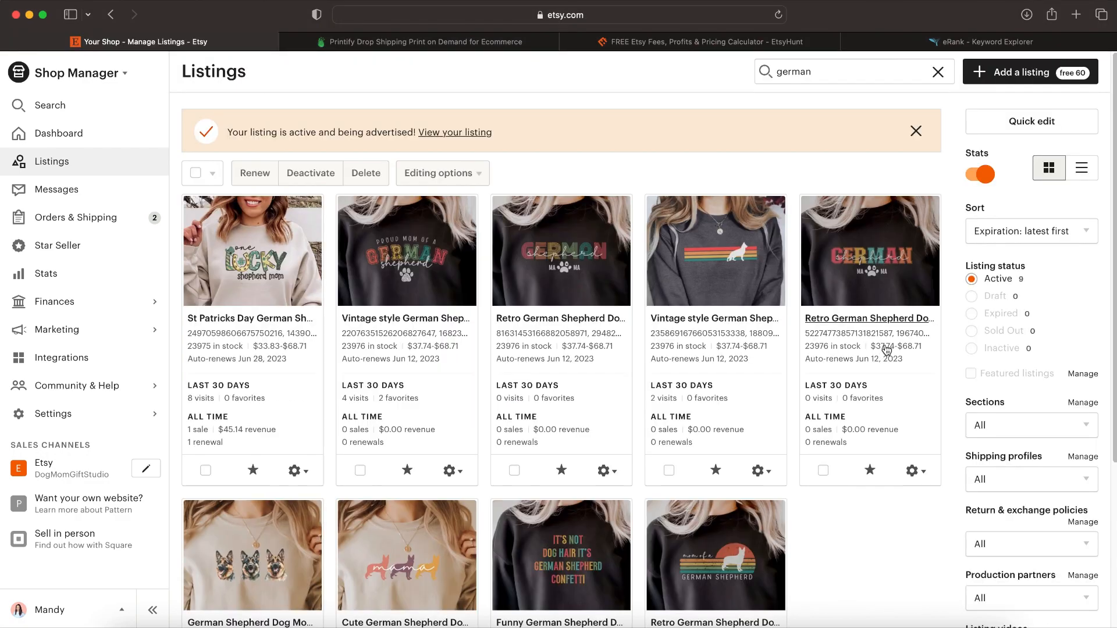
Step: View the vintage style German Shepherd listing on Etsy and play its video
left_click(460, 474)
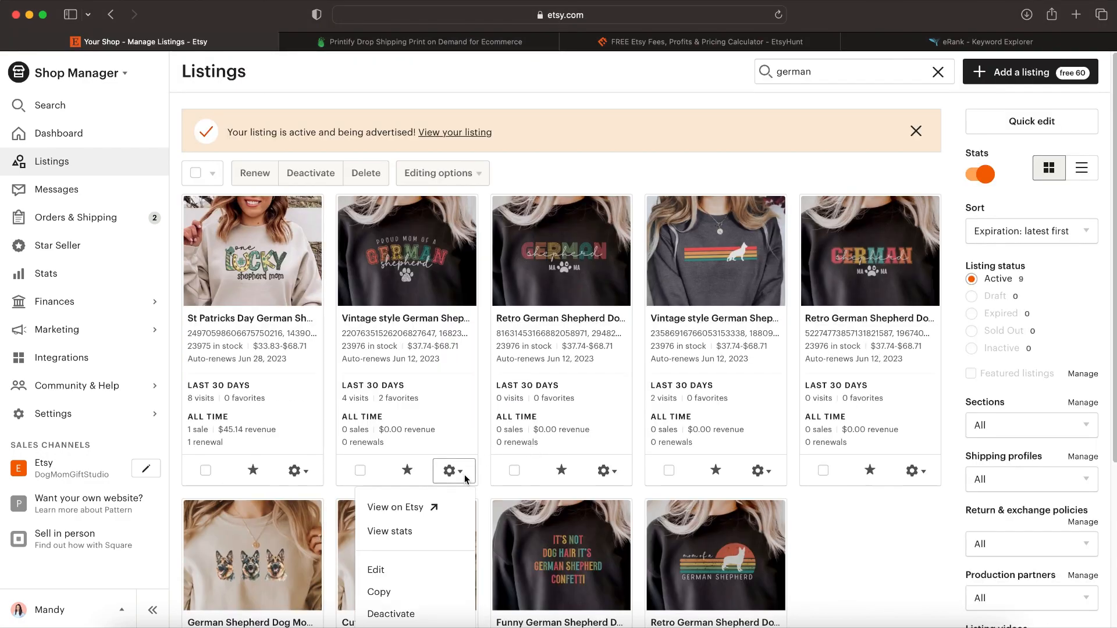
left_click(402, 508)
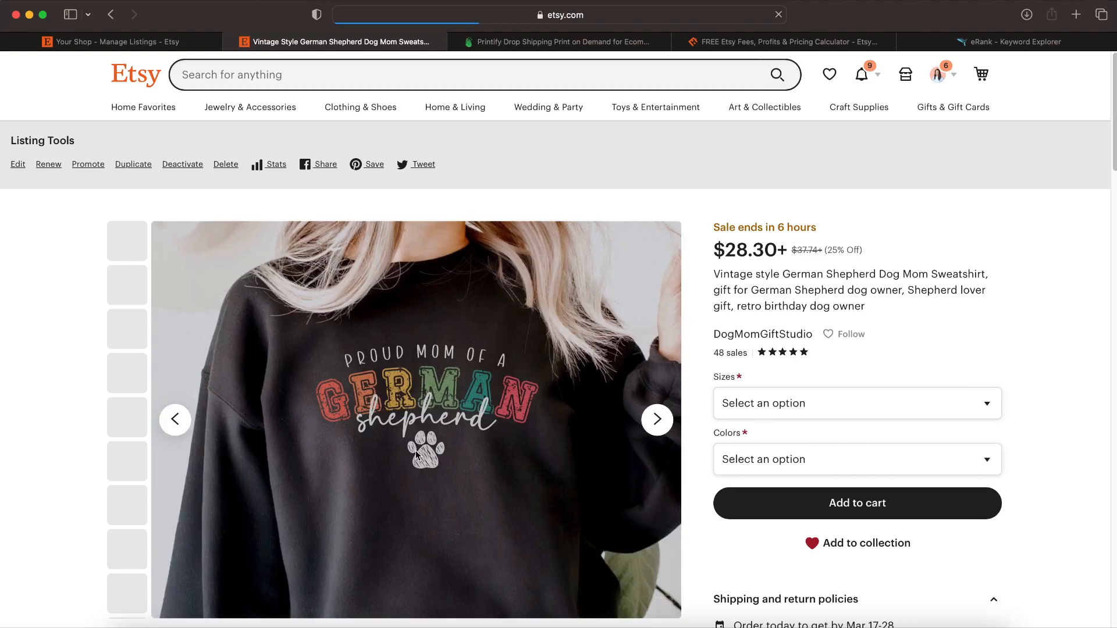
scroll(74, 374, "down", 1)
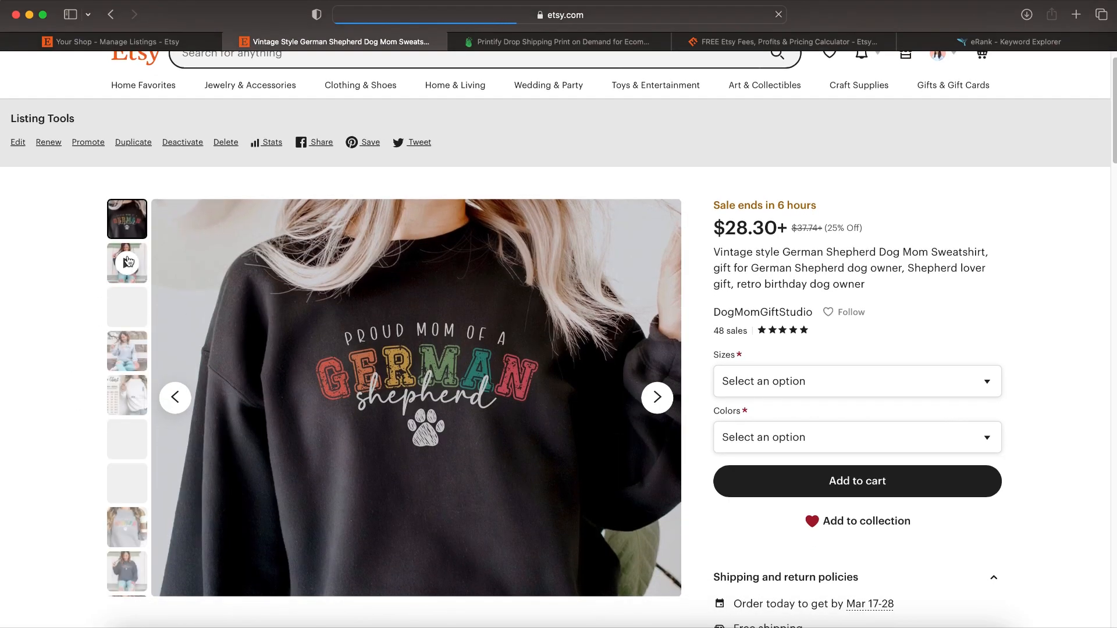
left_click(114, 254)
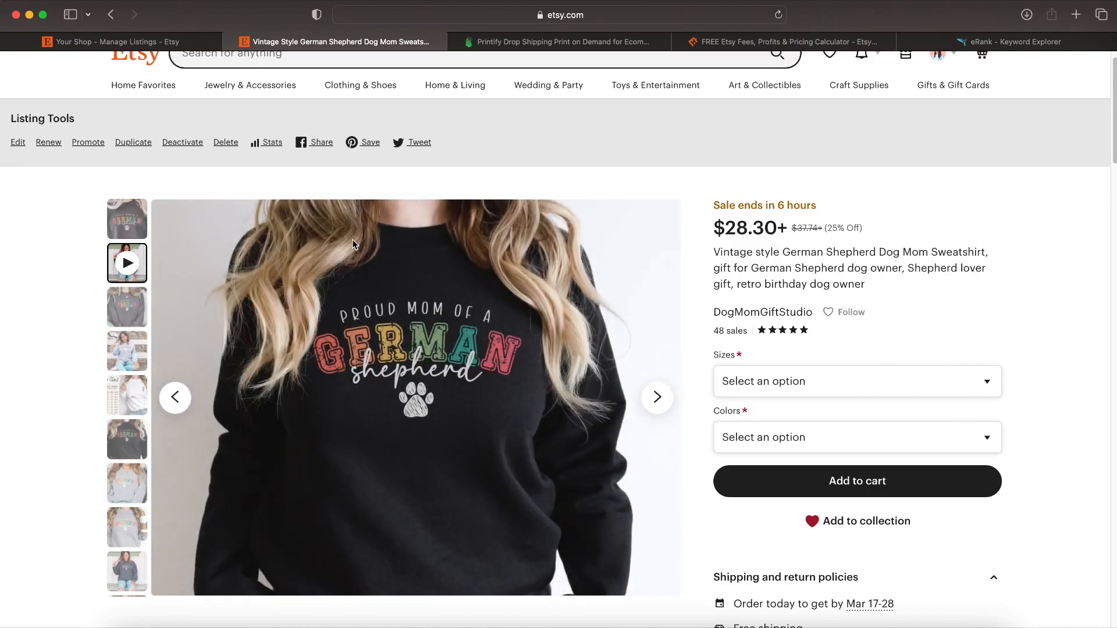